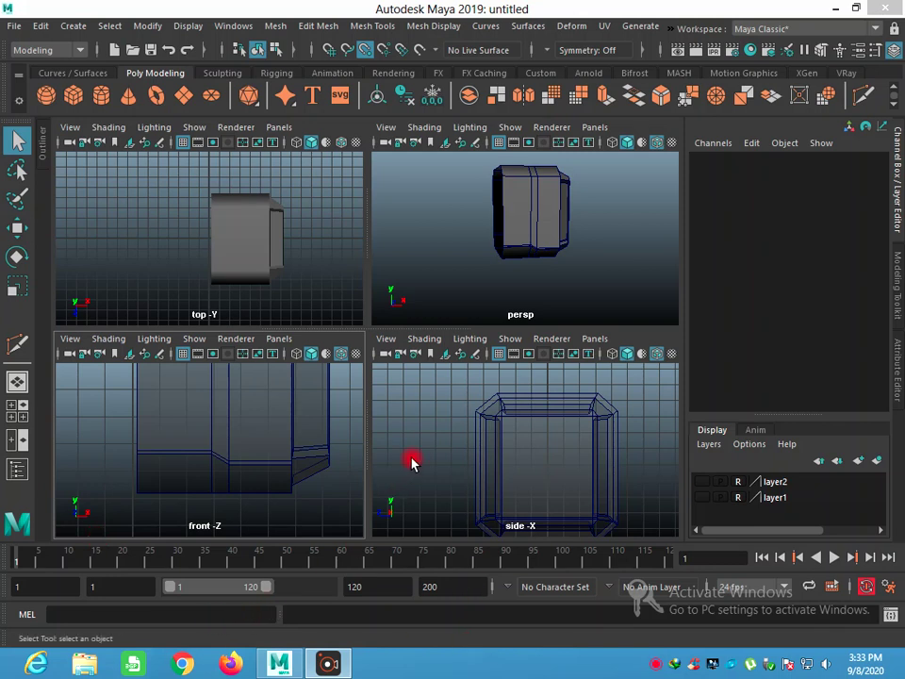
Make the layer2 and layer1 reference image layers visible
click(410, 461)
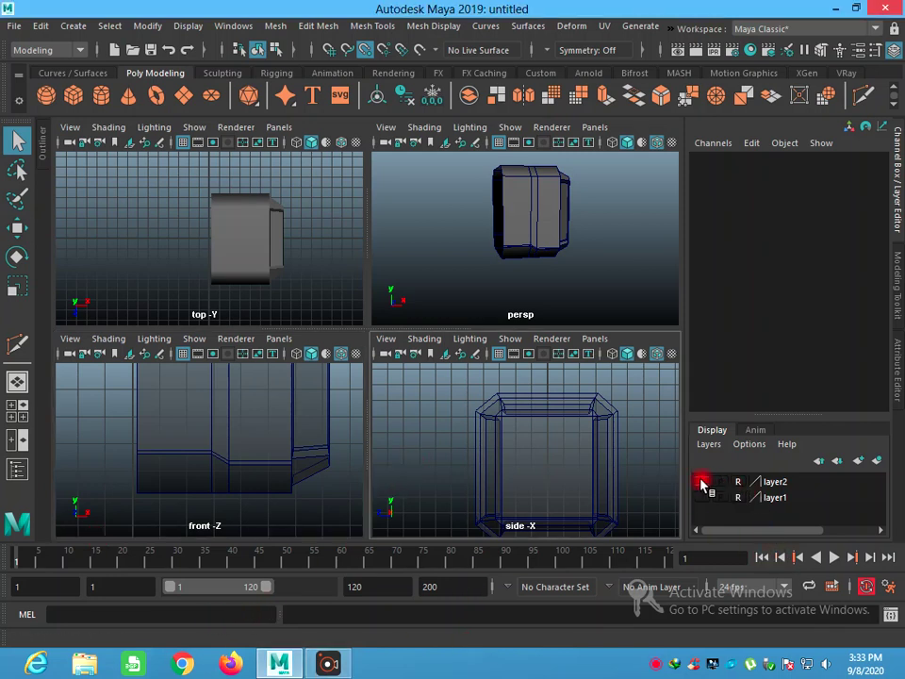
click(701, 482)
click(701, 497)
Maximize the front view, zoom to the hammer head's lower edge, and enter Edge mode
click(350, 472)
key(space)
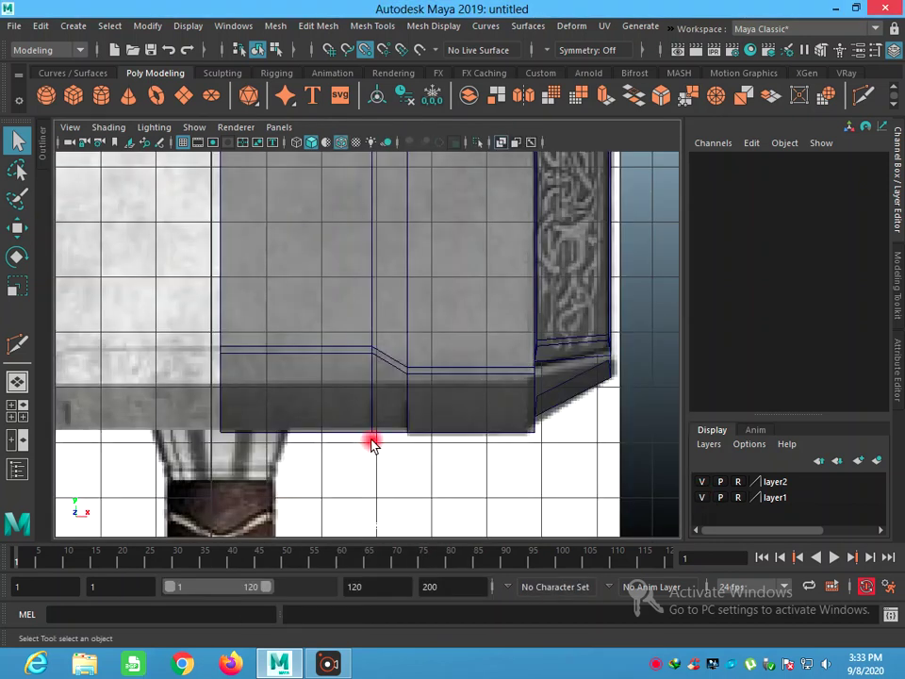
alt+middle_drag(473, 458, 373, 374)
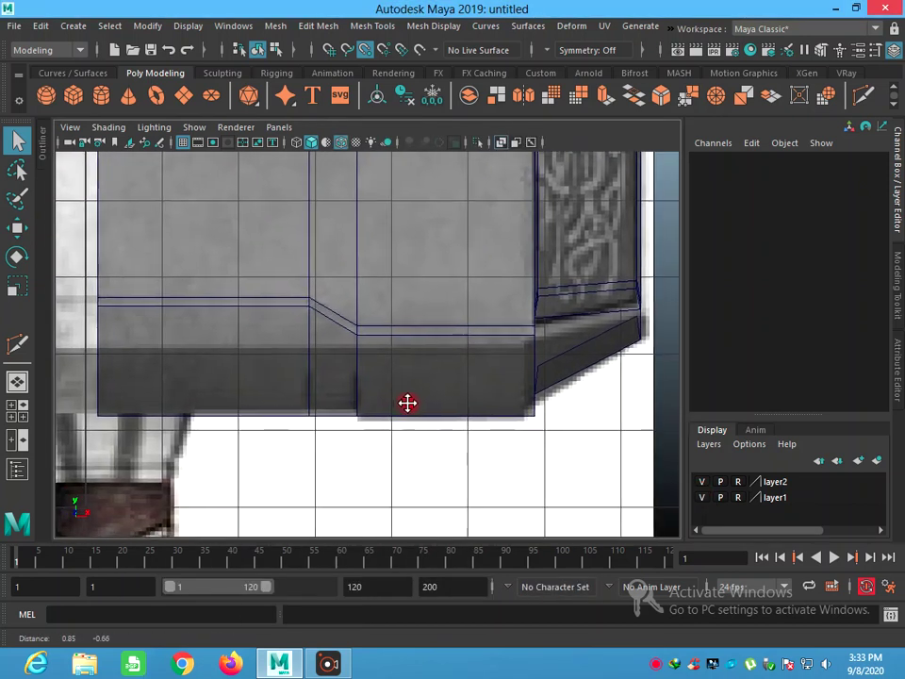
scroll(372, 374, down, 2)
scroll(372, 374, down, 1)
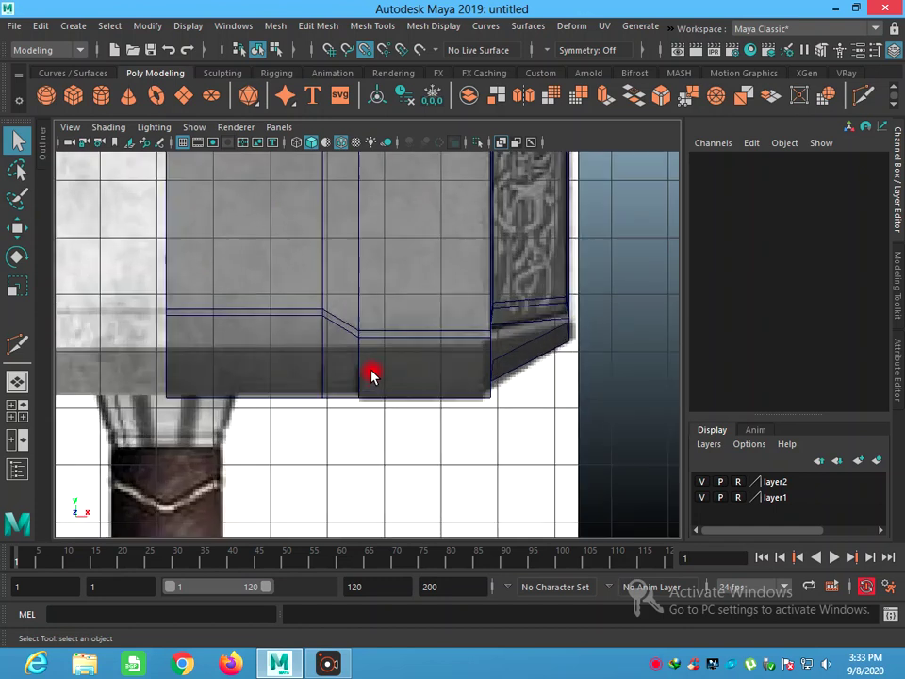
scroll(373, 375, down, 1)
click(279, 358)
right_drag(279, 358, 271, 197)
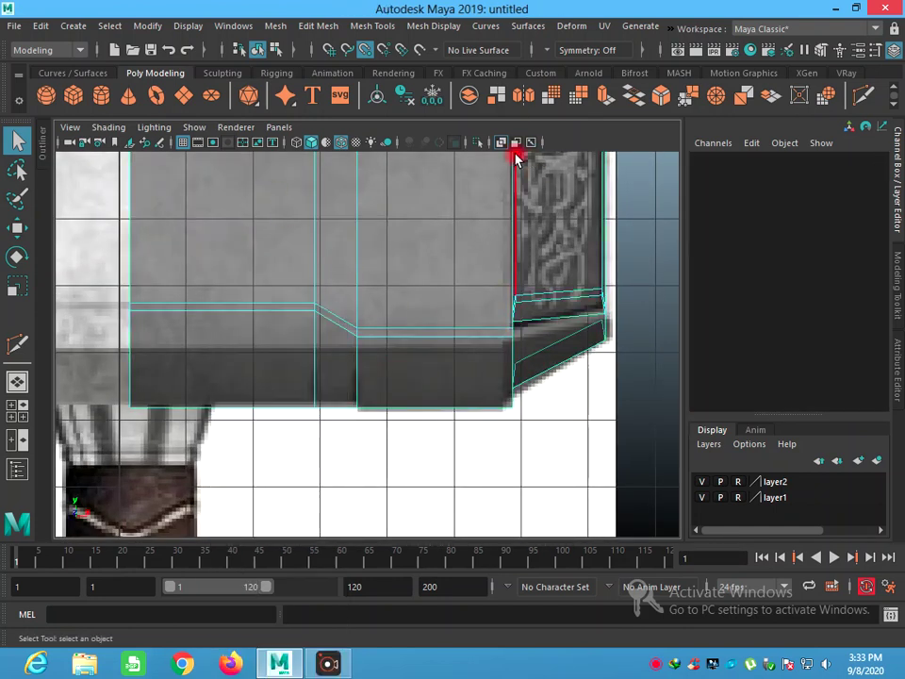
Insert an edge loop across the hammer head's lower band, sliding it slightly higher
click(372, 26)
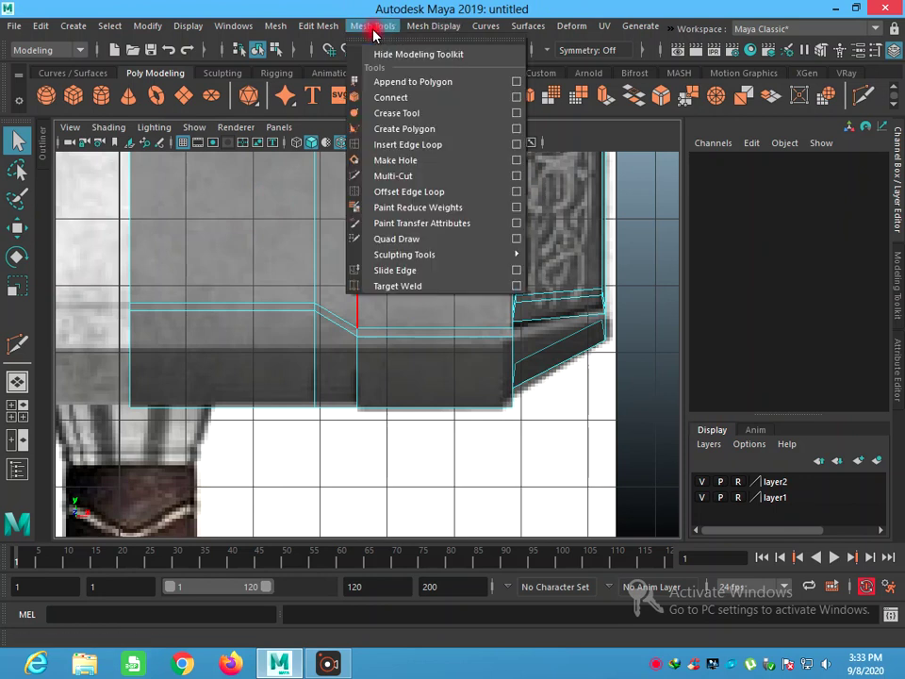
click(404, 149)
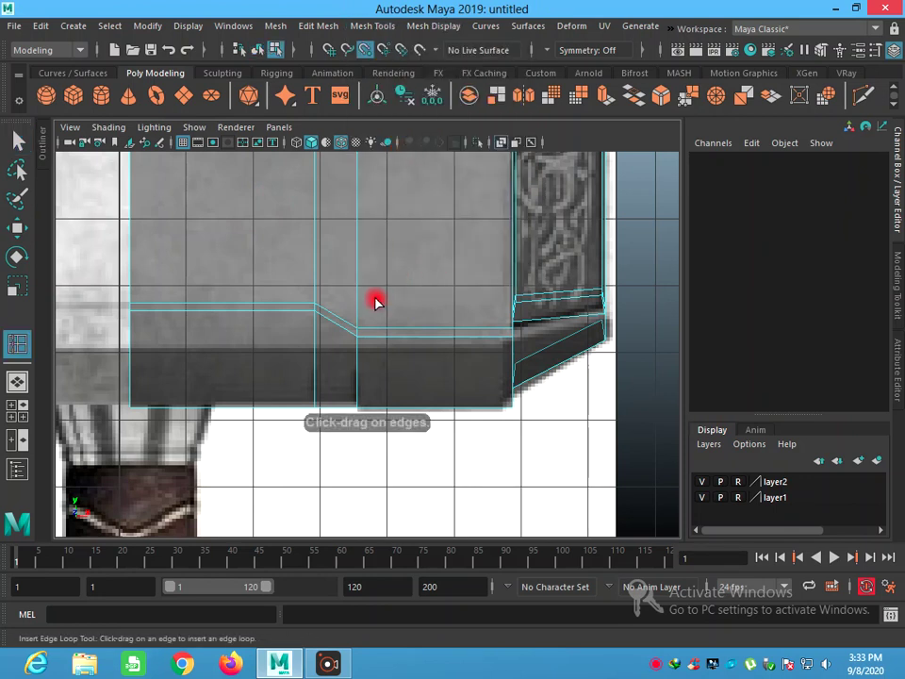
click(131, 381)
drag(131, 381, 133, 371)
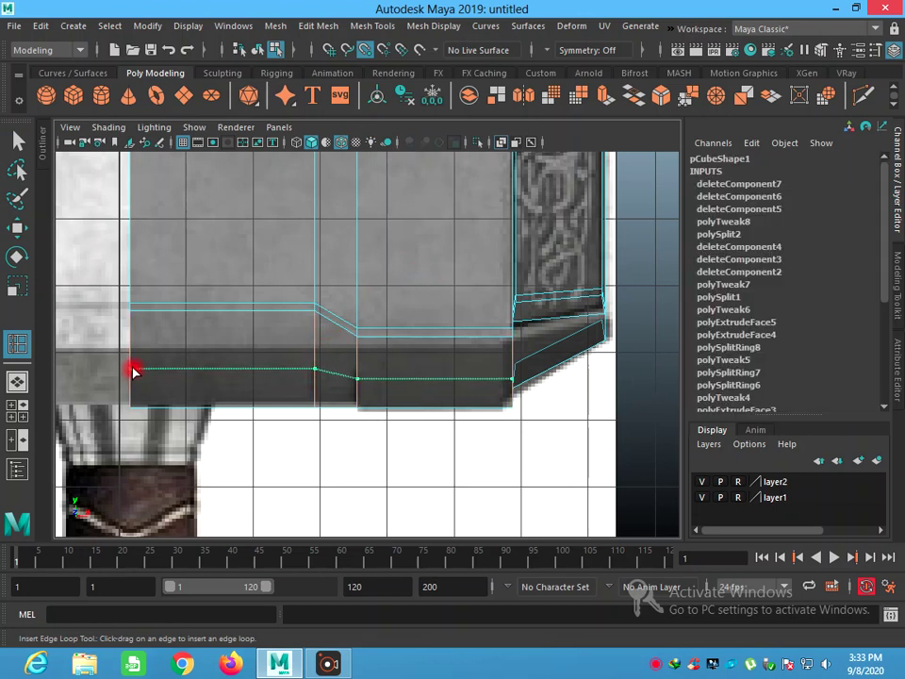
drag(133, 370, 133, 370)
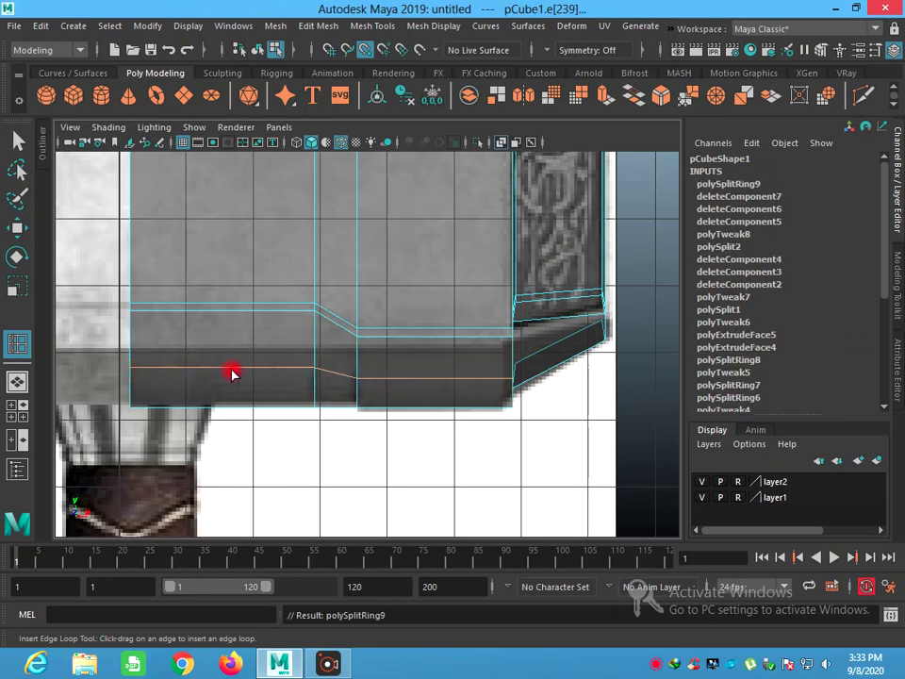
In Vertex mode, select the new loop's middle vertex with the Move tool ready
right_drag(228, 374, 173, 232)
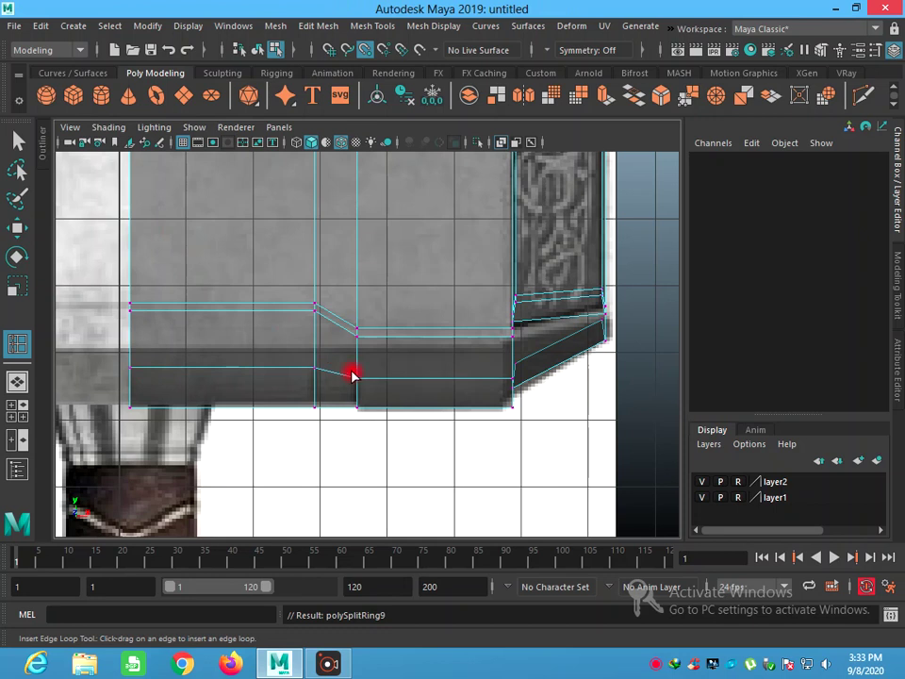
mouse_move(373, 376)
mouse_down()
mouse_move(348, 388)
mouse_move(357, 347)
mouse_up()
click(17, 228)
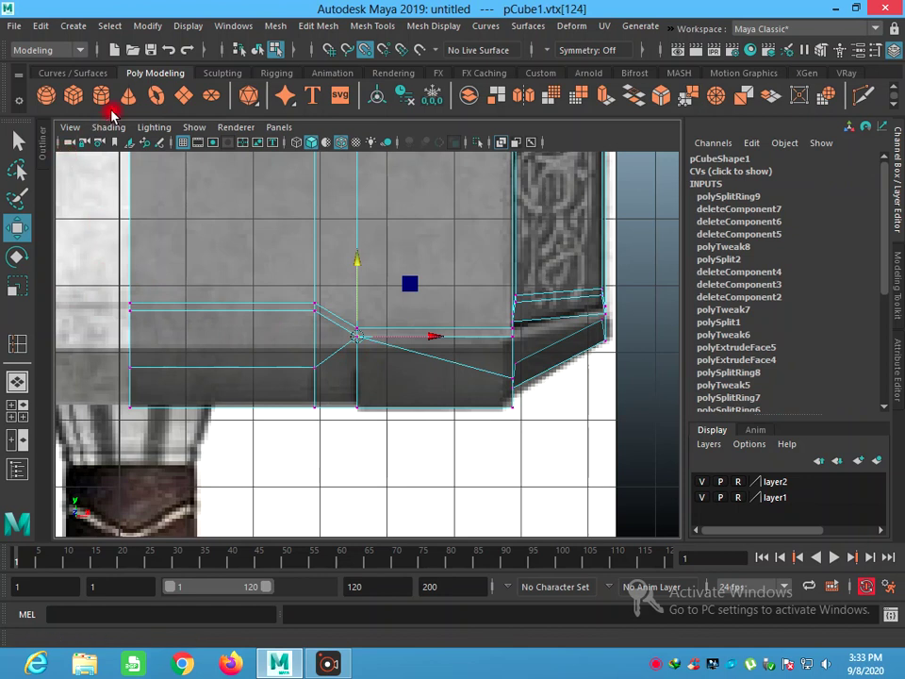
Undo the last move and adjust vtx[124], vtx[123] and vtx[122] in Y to level the loop
click(168, 50)
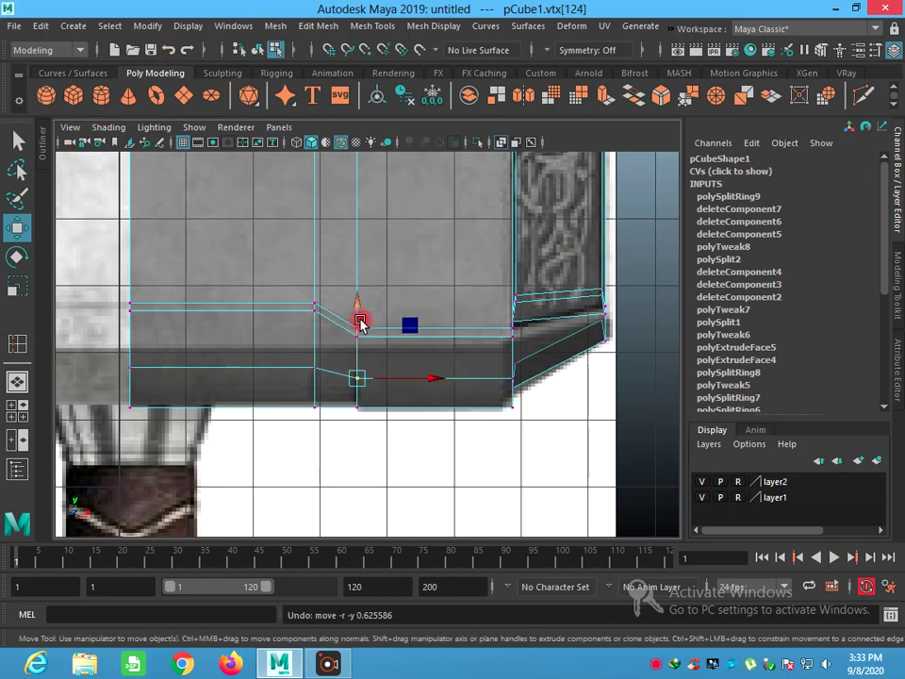
drag(354, 344, 351, 337)
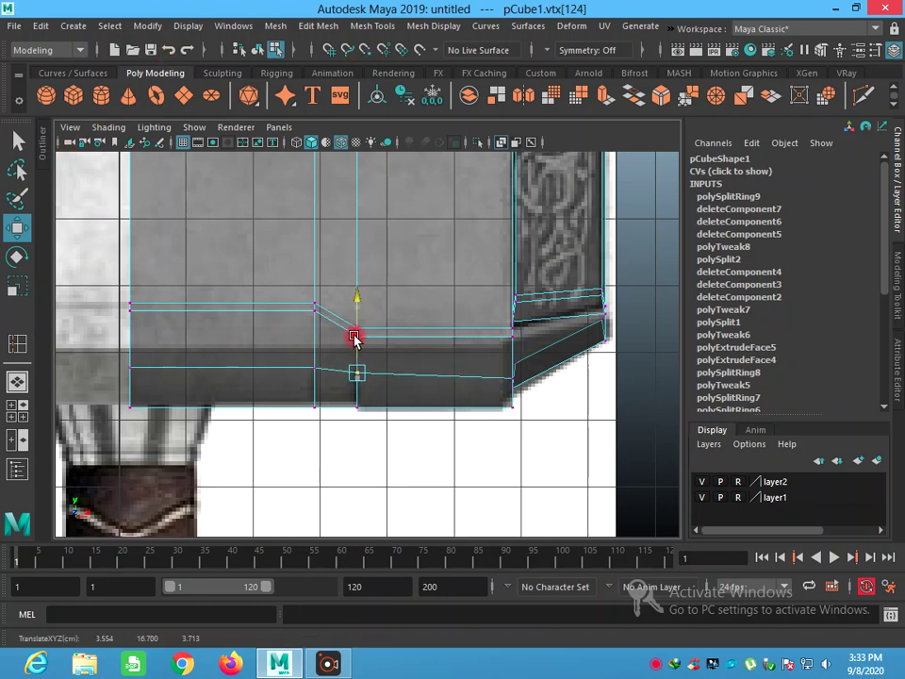
click(314, 367)
drag(313, 343, 313, 338)
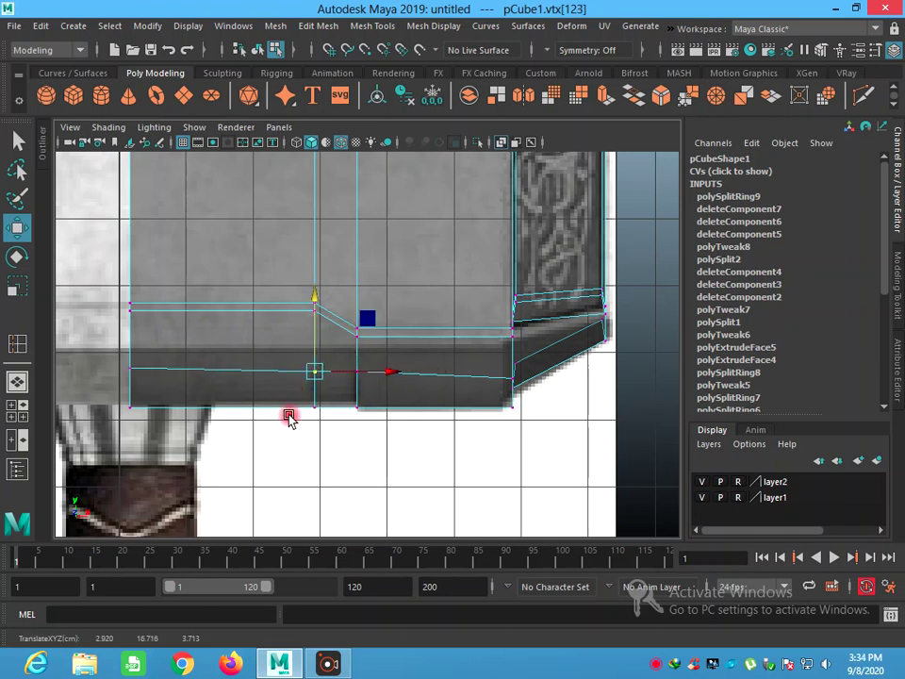
click(129, 368)
drag(133, 334, 134, 335)
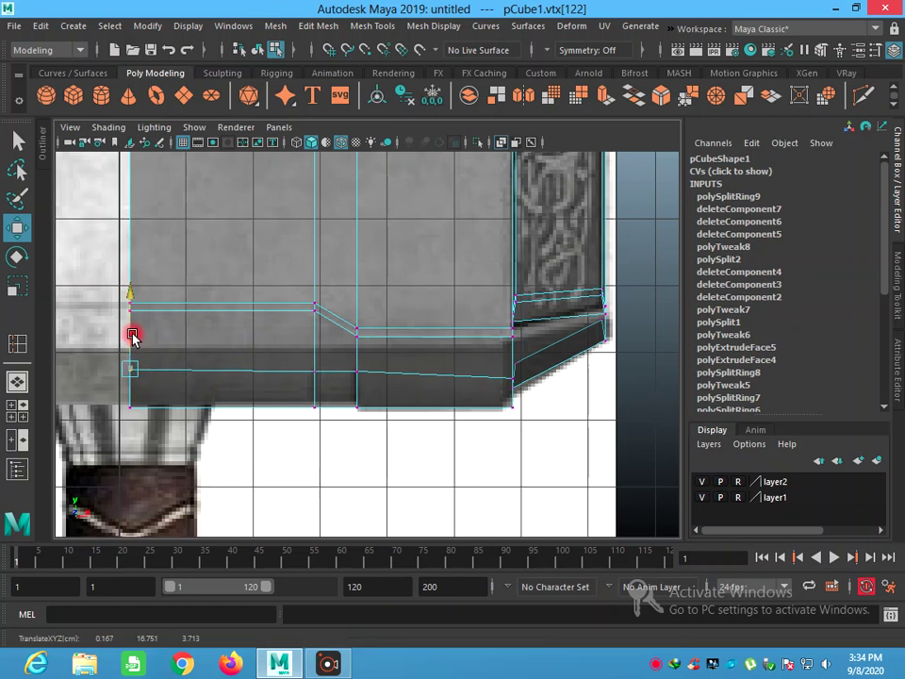
Zoom in and box-select the vertices at the stepped notch to inspect them
click(335, 449)
scroll(335, 450, up, 2)
scroll(333, 452, up, 2)
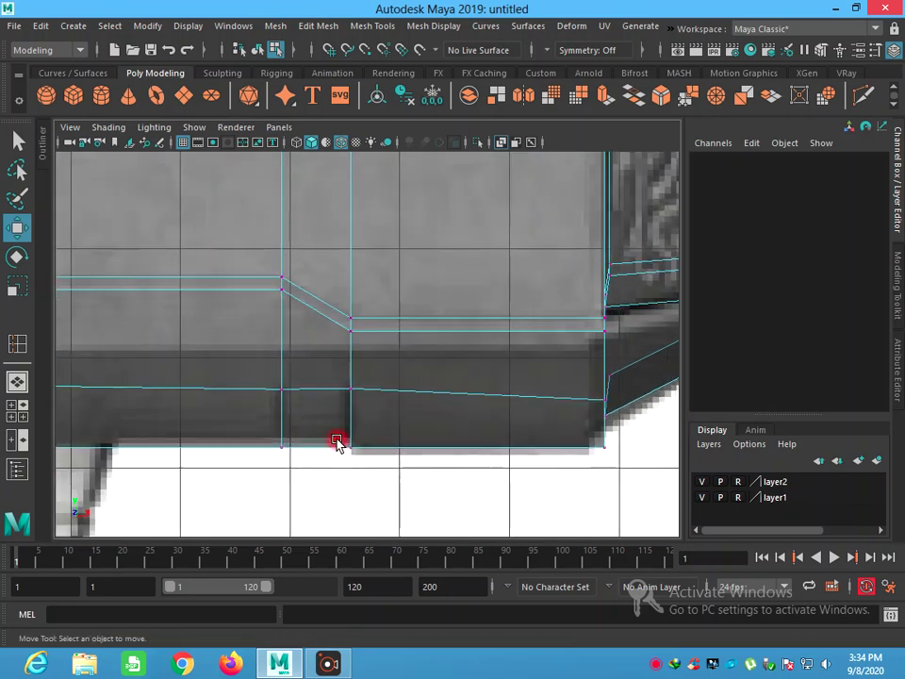
scroll(332, 454, up, 1)
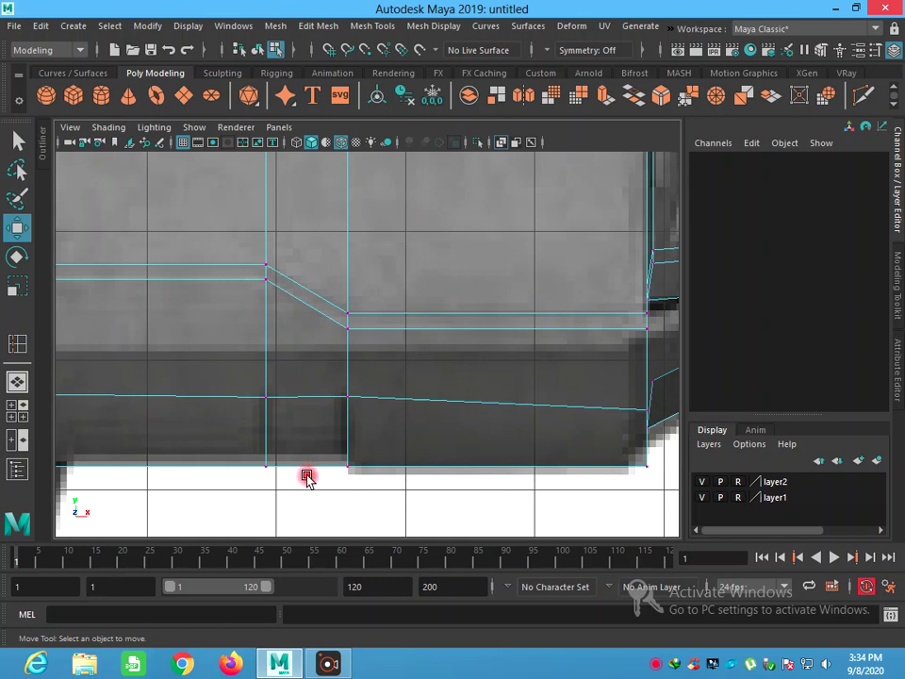
scroll(307, 476, down, 3)
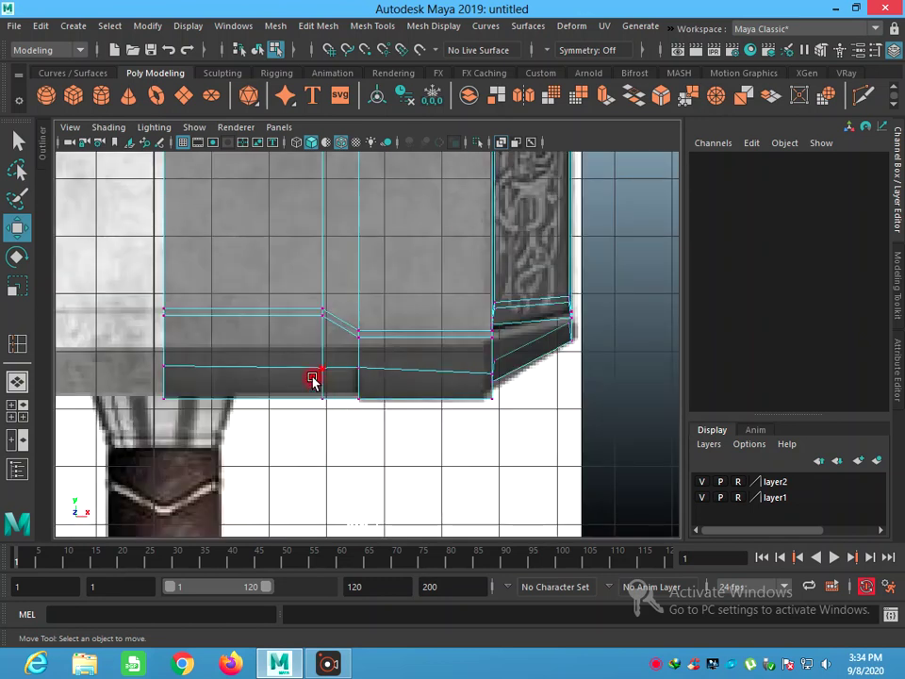
drag(300, 355, 335, 438)
click(341, 445)
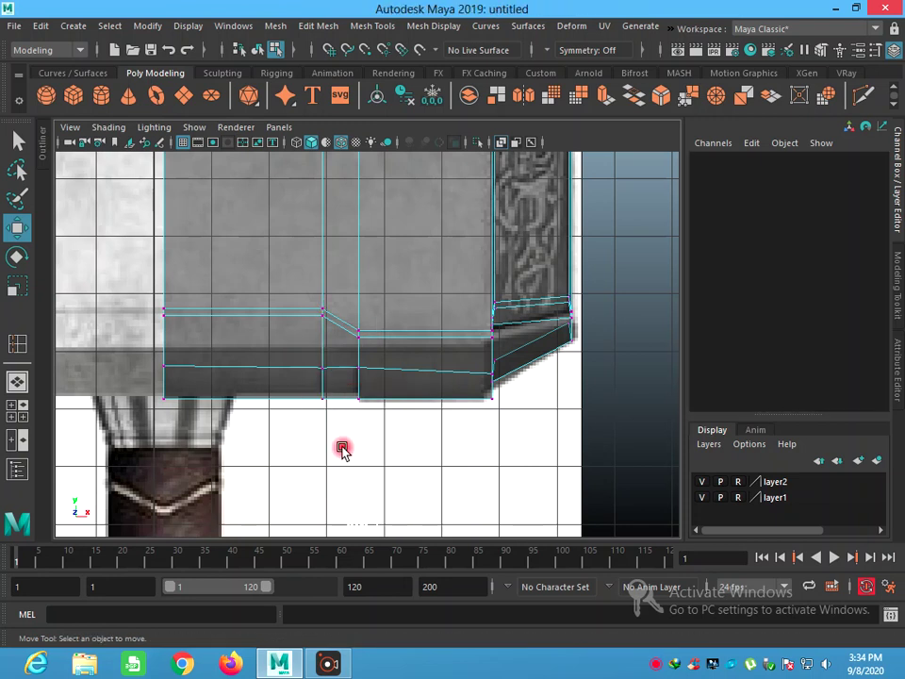
scroll(343, 449, down, 2)
scroll(350, 422, down, 1)
scroll(356, 421, down, 1)
scroll(354, 420, up, 1)
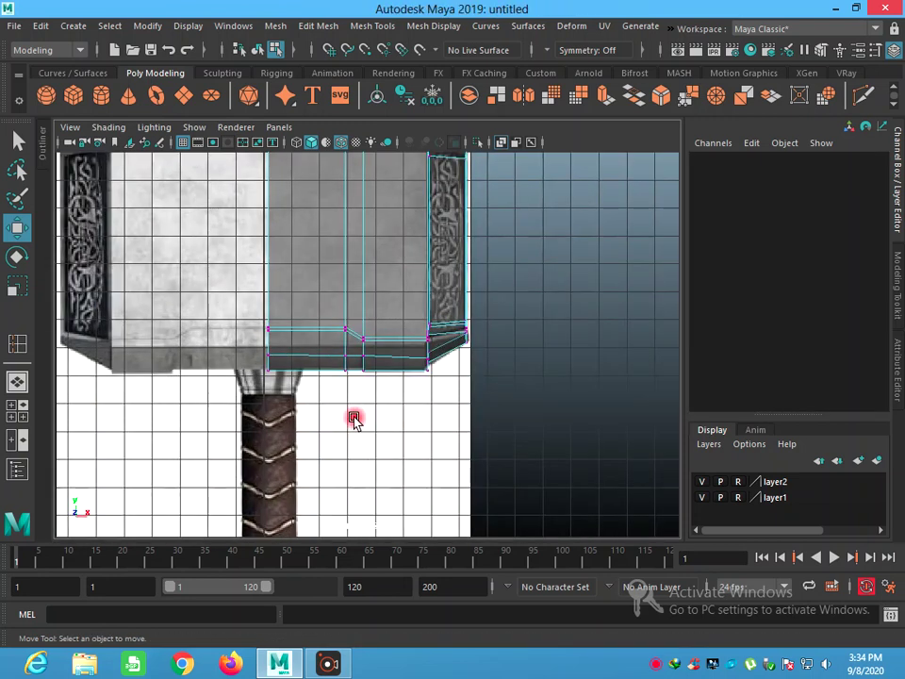
key(space)
key(space)
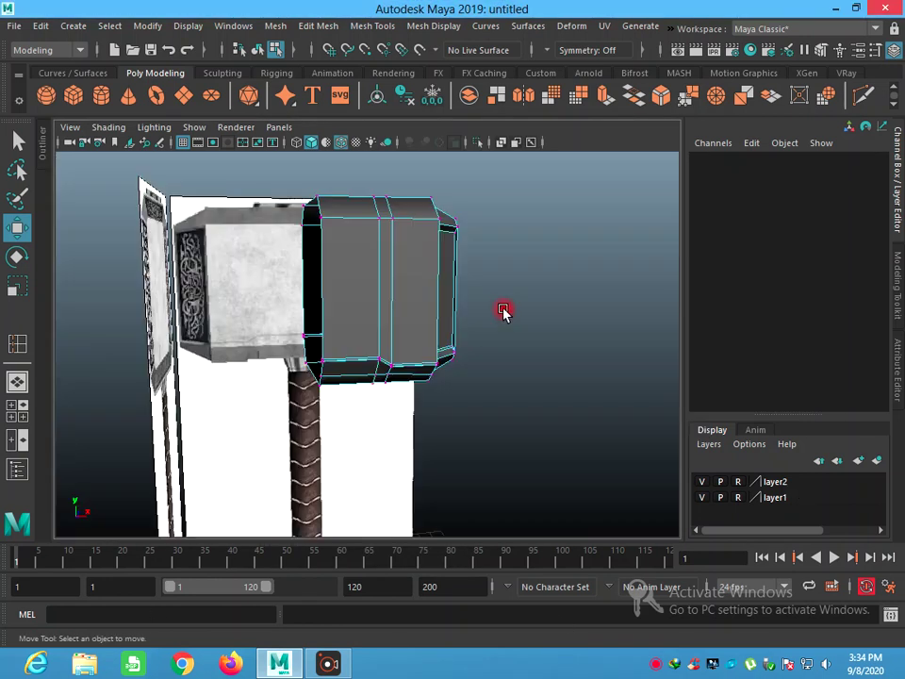
Hide the layer2 and layer1 reference planes and orbit around the hammer head
mouse_move(367, 421)
alt+mouse_down()
mouse_move(309, 373)
mouse_move(196, 386)
mouse_move(429, 400)
mouse_move(250, 415)
mouse_move(458, 477)
alt+mouse_up()
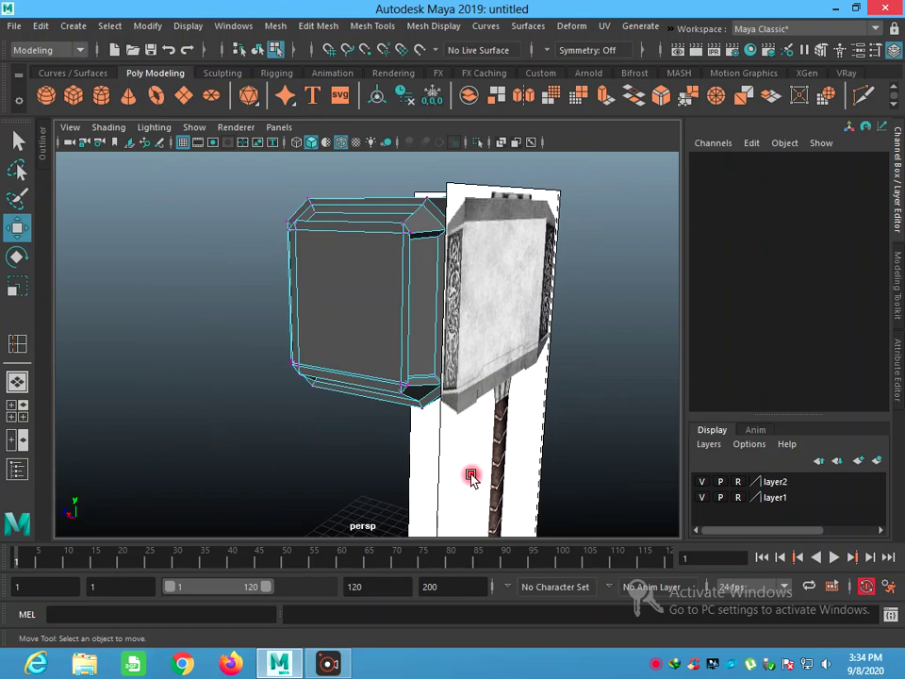
click(702, 484)
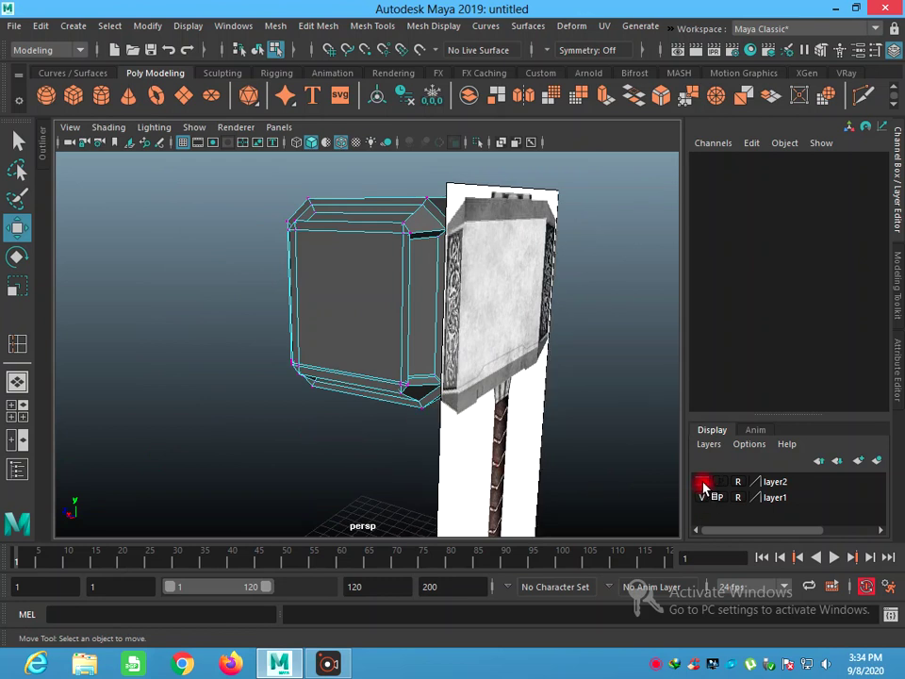
click(703, 497)
mouse_move(660, 491)
alt+mouse_down()
mouse_move(347, 436)
mouse_move(359, 396)
mouse_move(428, 412)
mouse_move(405, 422)
mouse_move(505, 424)
mouse_move(249, 433)
mouse_move(348, 406)
mouse_move(377, 361)
alt+mouse_up()
scroll(377, 361, up, 3)
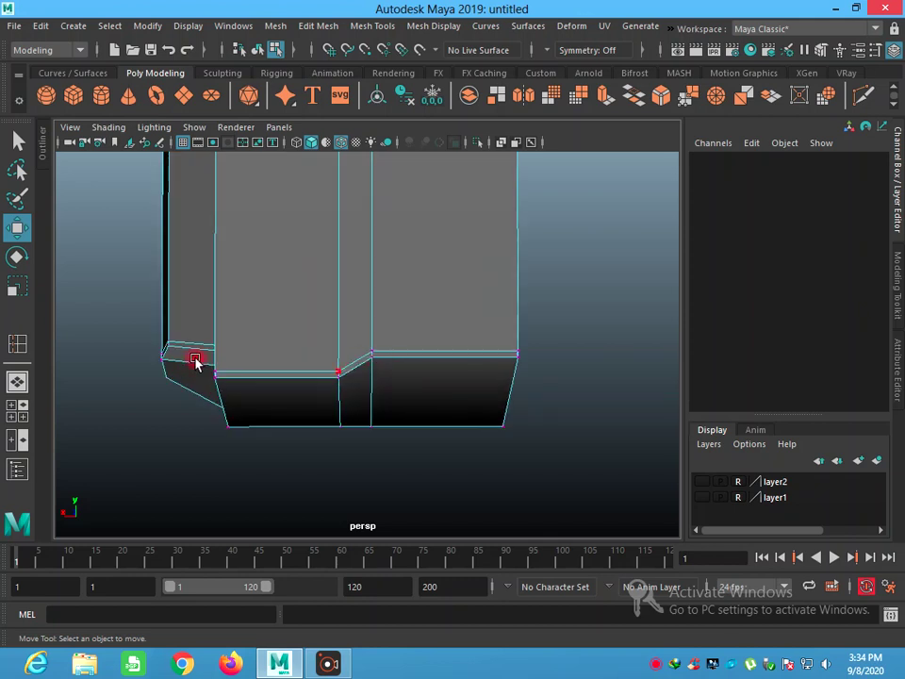
Insert another edge loop across the lower band, slide it slightly up, and enter Vertex mode
click(11, 349)
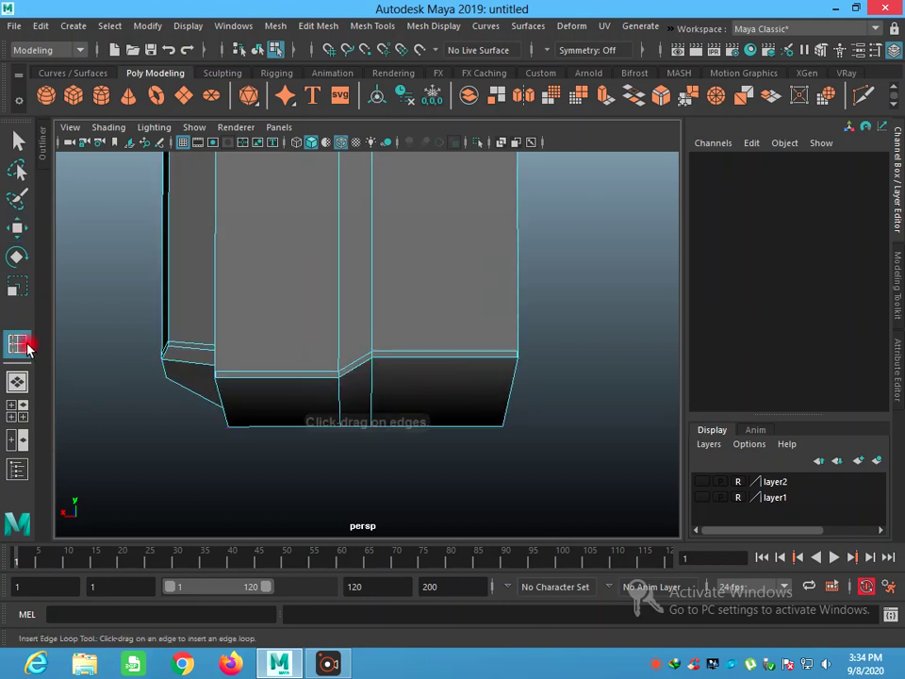
click(373, 388)
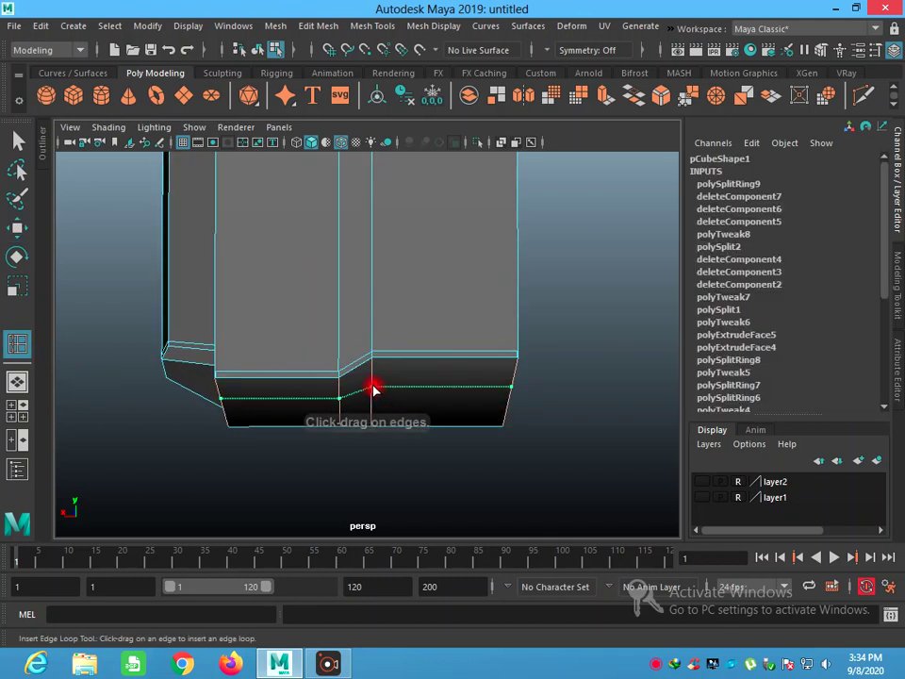
drag(374, 387, 374, 381)
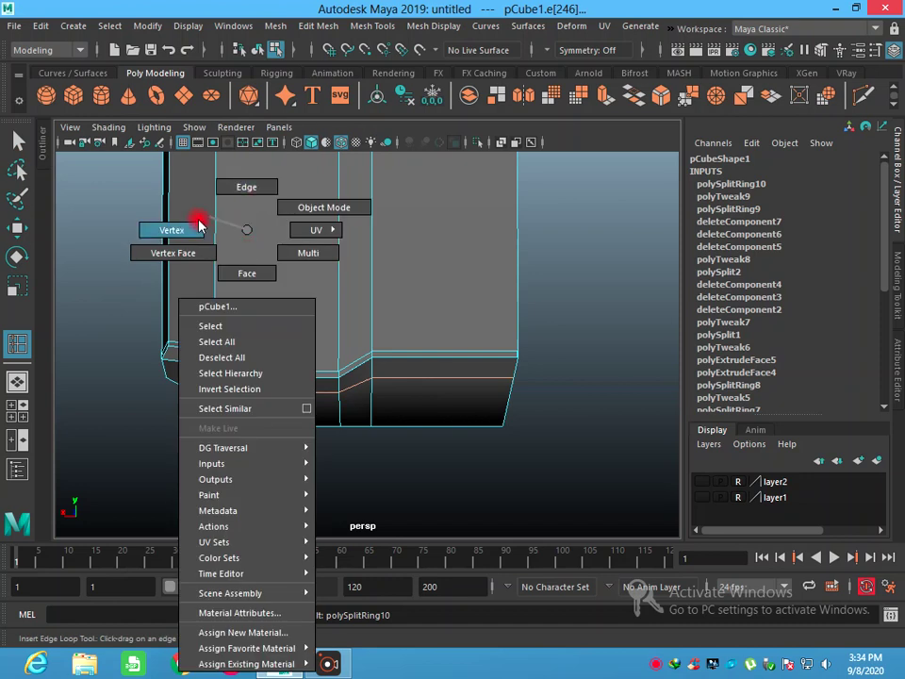
right_drag(245, 247, 187, 228)
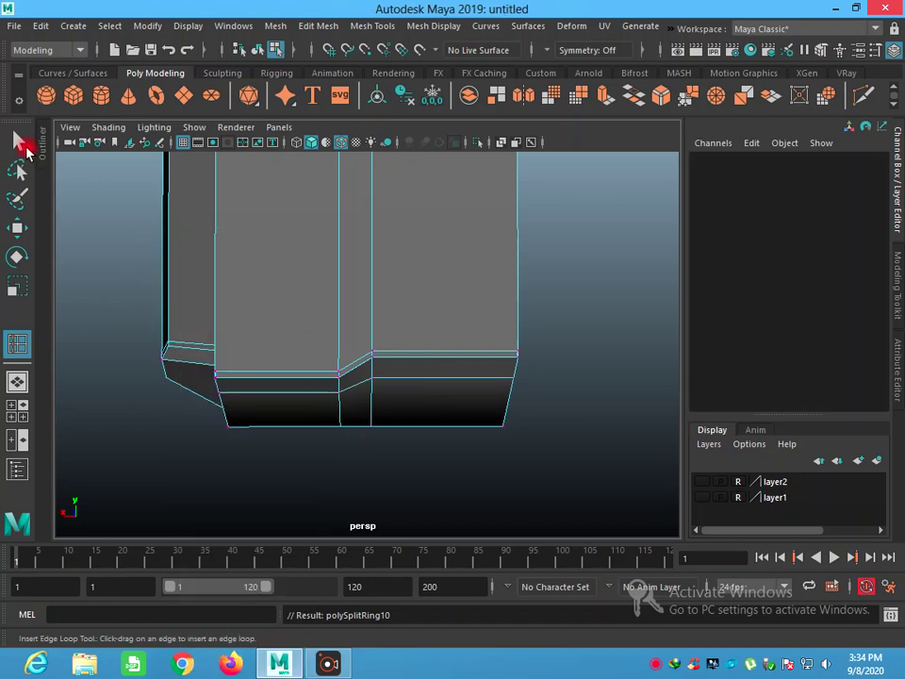
Nudge the vertex at the step corner slightly with the Move tool
key(q)
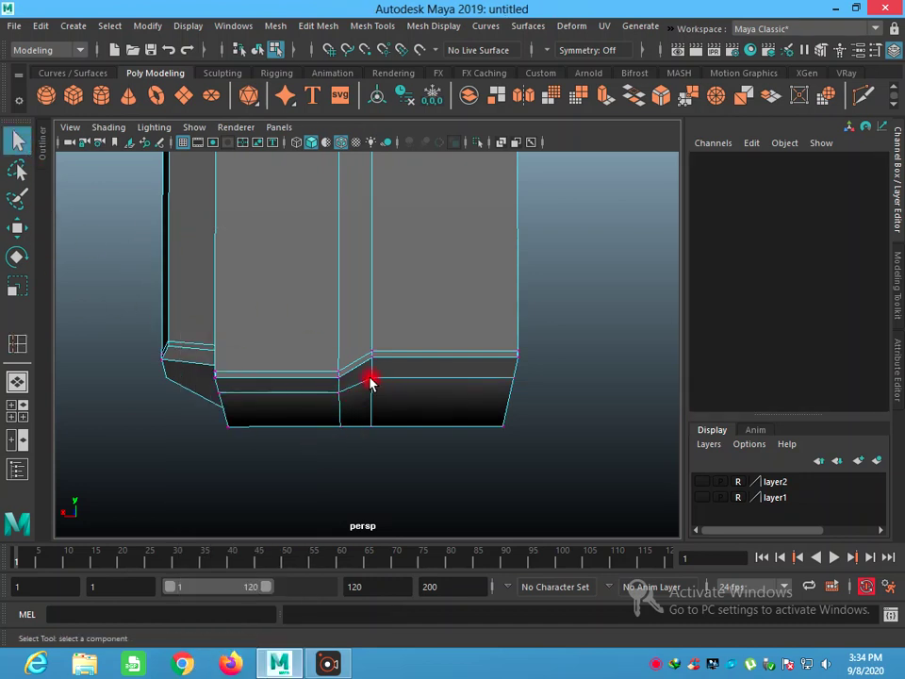
click(369, 378)
click(17, 227)
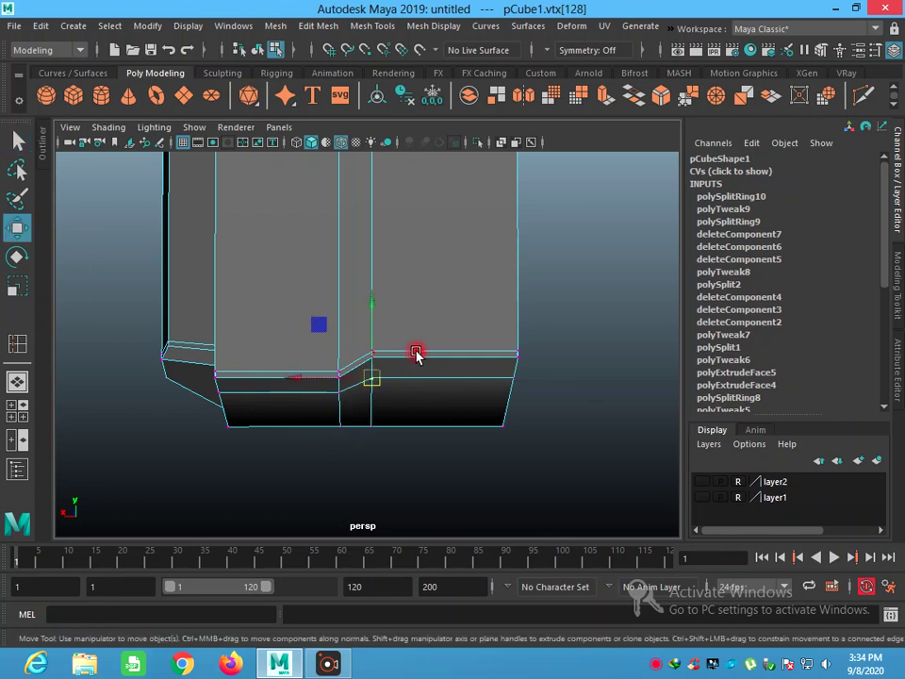
drag(378, 327, 373, 336)
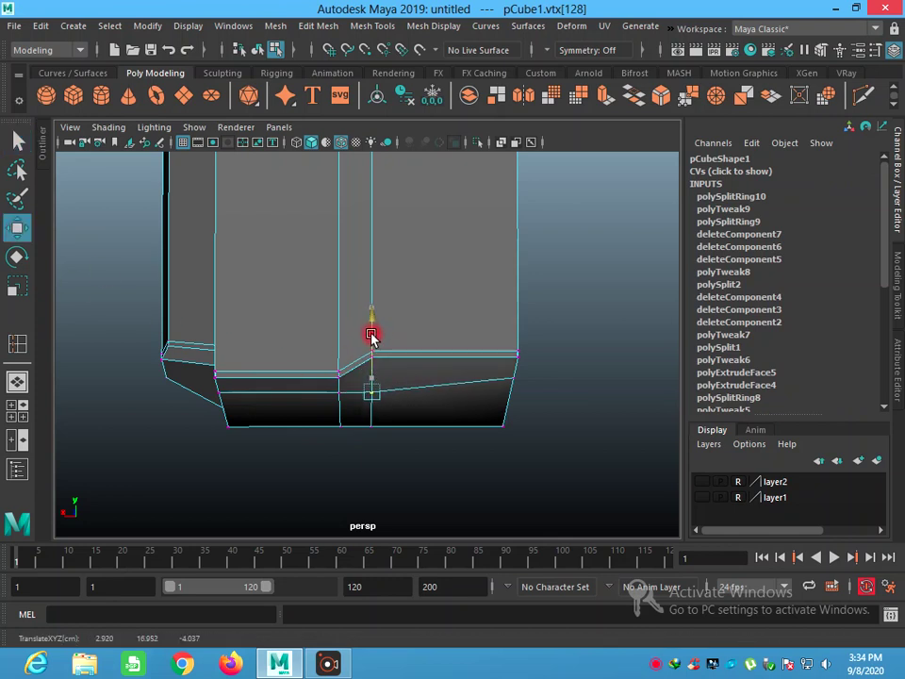
Lower right-end vertex vtx[129] along Y to level the bottom edge, then view from below
click(517, 379)
click(510, 379)
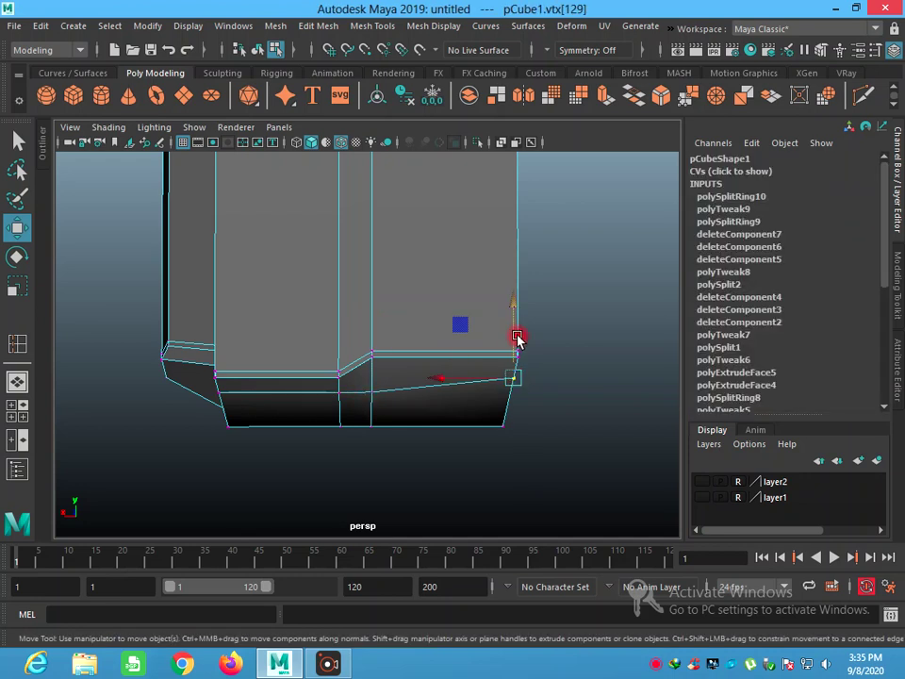
drag(514, 337, 511, 348)
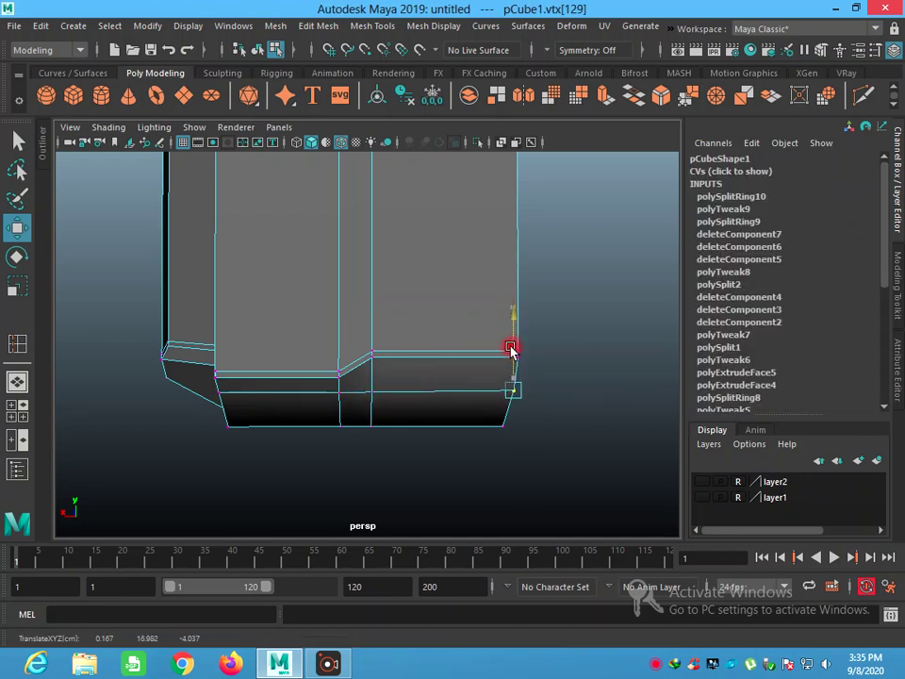
mouse_move(465, 412)
alt+mouse_down()
mouse_move(442, 479)
mouse_move(513, 472)
mouse_move(290, 464)
mouse_move(404, 463)
mouse_move(396, 444)
mouse_move(384, 461)
mouse_move(179, 461)
mouse_move(426, 463)
mouse_move(459, 474)
mouse_move(468, 463)
alt+mouse_up()
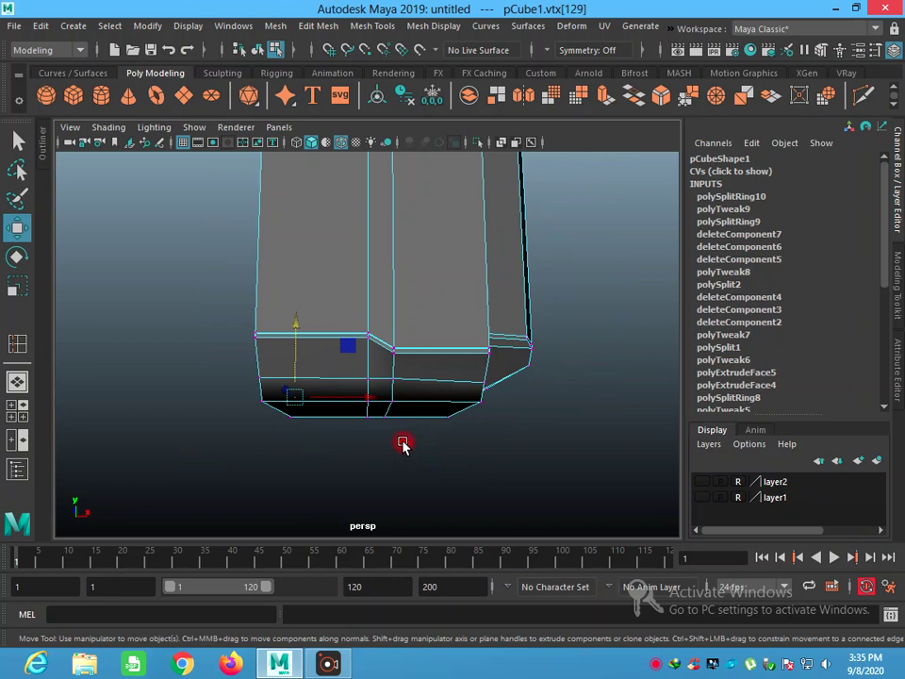
right_drag(387, 403, 384, 280)
Select the narrow face strip from f[55], adding adjoining side and underside faces
click(380, 415)
alt+drag(404, 458, 405, 384)
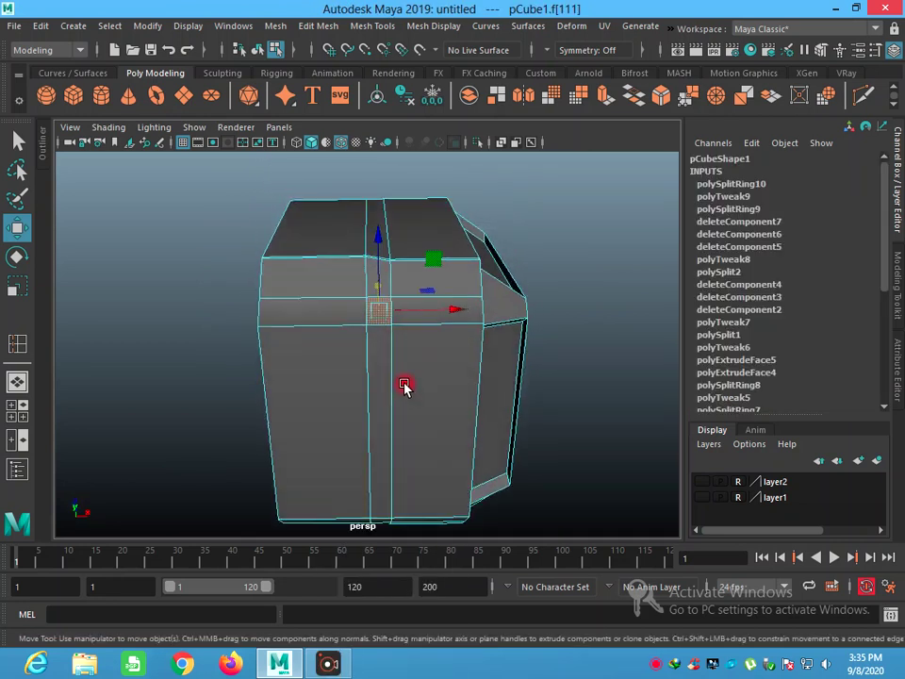
click(379, 400)
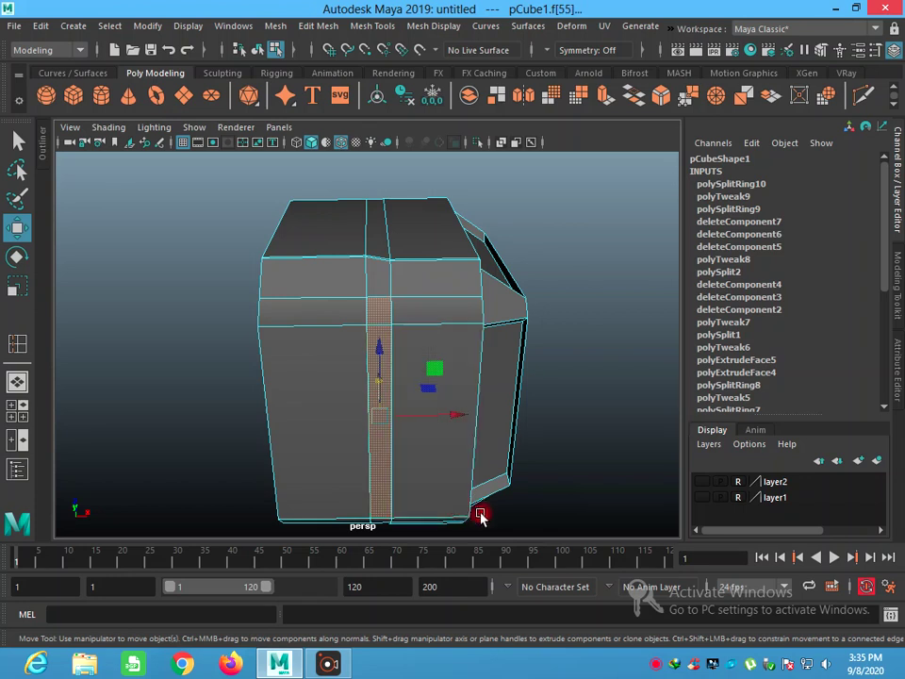
alt+drag(537, 501, 529, 382)
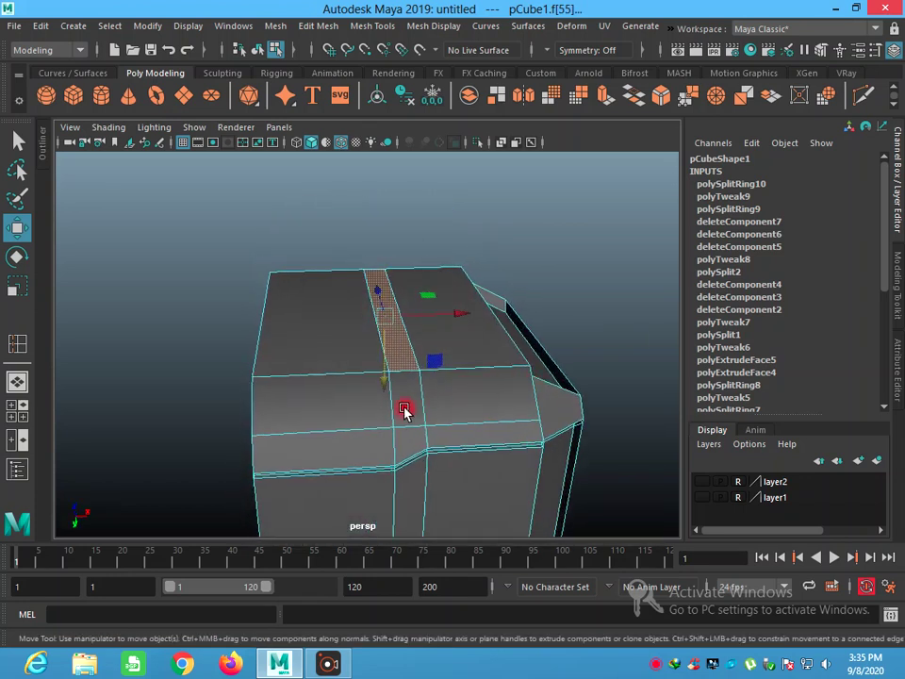
shift+click(403, 410)
mouse_move(427, 453)
alt+mouse_down()
mouse_move(355, 412)
mouse_move(381, 455)
mouse_move(390, 410)
alt+mouse_up()
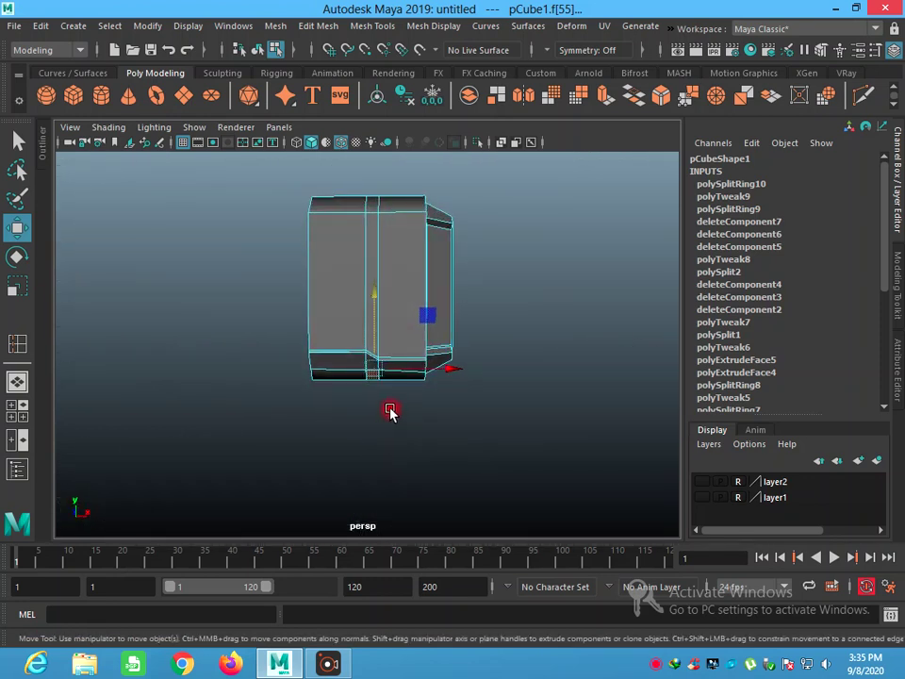
scroll(390, 408, up, 5)
mouse_move(410, 454)
alt+mouse_down()
mouse_move(456, 451)
mouse_move(499, 424)
alt+mouse_up()
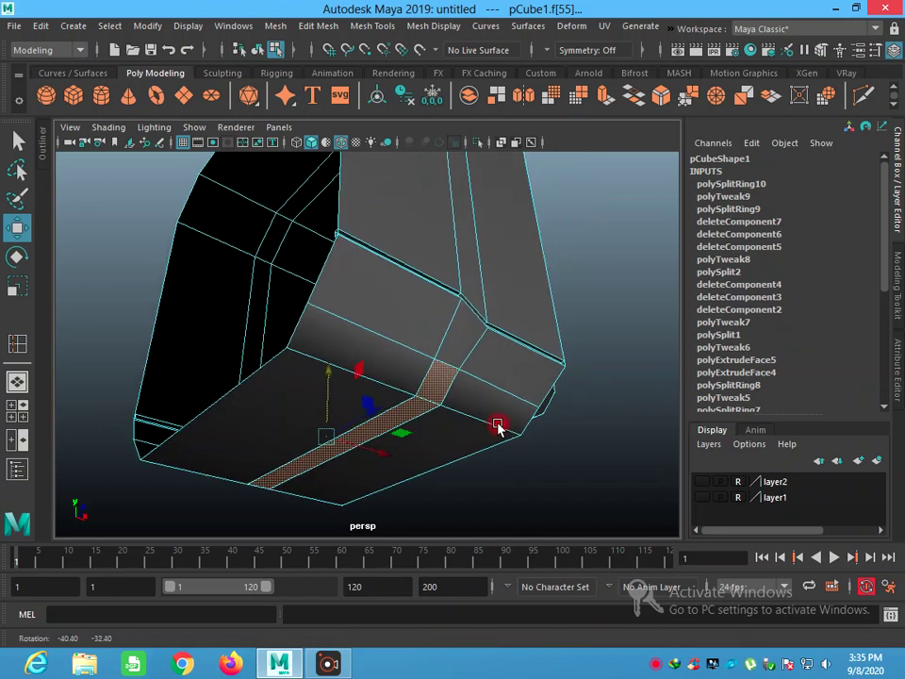
Extrude the face strip and move it slightly along Y to form a shallow groove
click(315, 25)
click(330, 176)
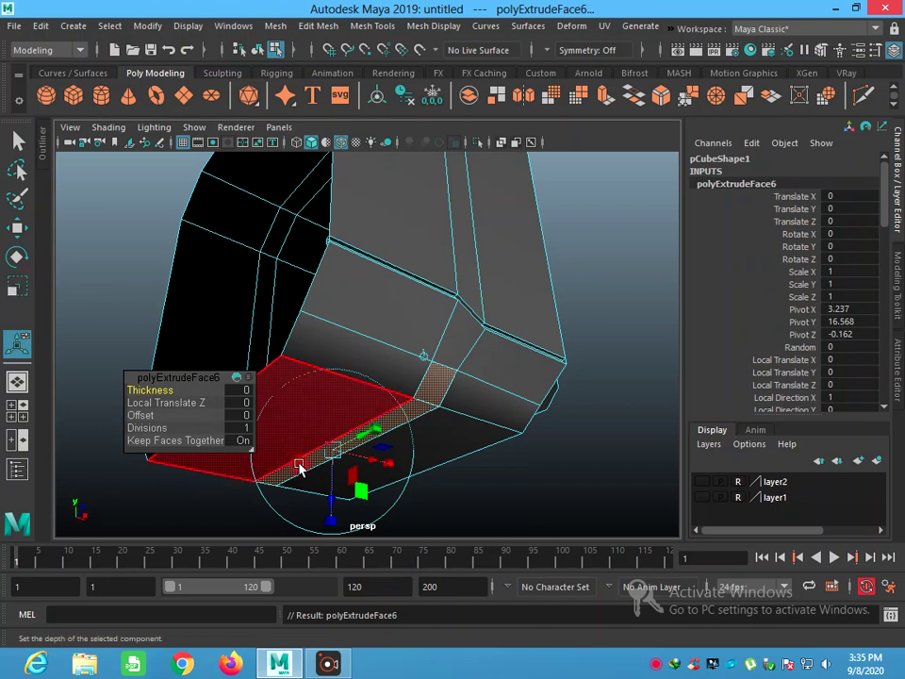
click(17, 228)
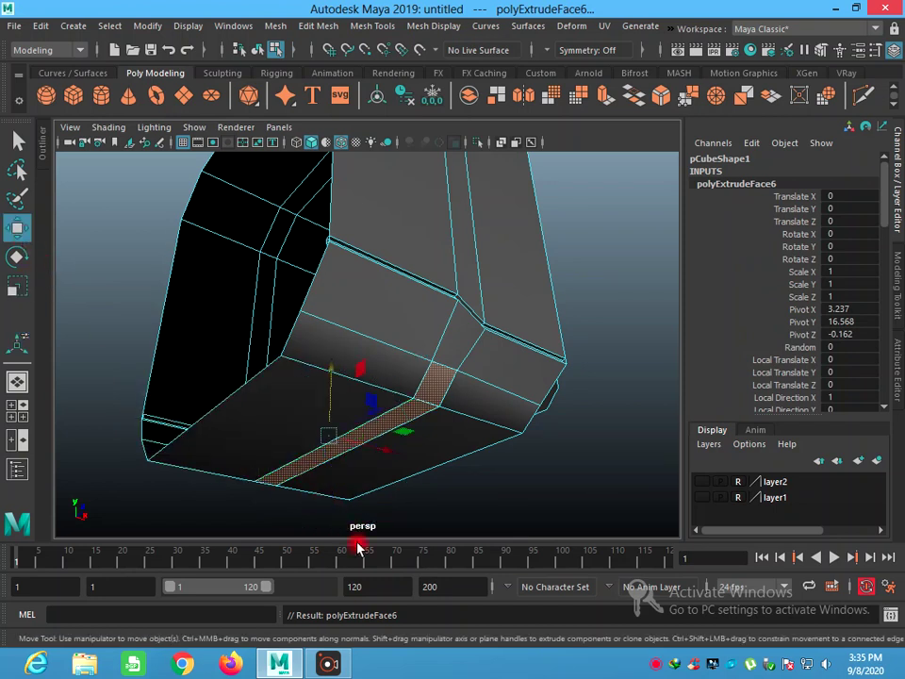
click(331, 394)
drag(331, 394, 334, 386)
mouse_move(394, 462)
alt+mouse_down()
mouse_move(259, 419)
mouse_move(337, 394)
mouse_move(426, 466)
mouse_move(456, 425)
mouse_move(413, 418)
alt+mouse_up()
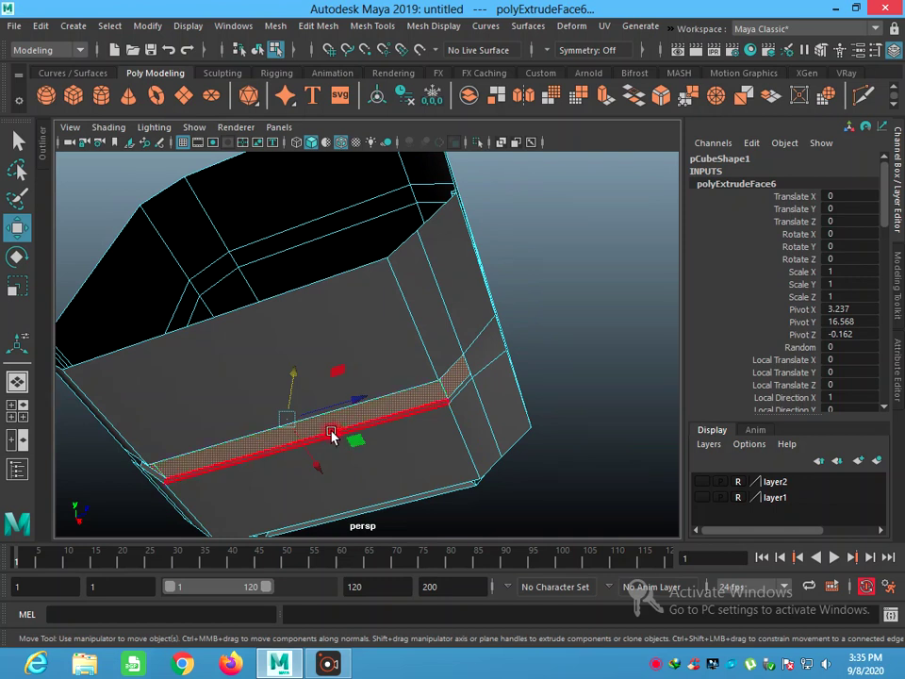
mouse_move(269, 440)
alt+mouse_down()
mouse_move(358, 441)
mouse_move(362, 458)
mouse_move(339, 424)
alt+mouse_up()
mouse_move(344, 230)
right_down()
mouse_move(305, 278)
mouse_move(286, 247)
right_up()
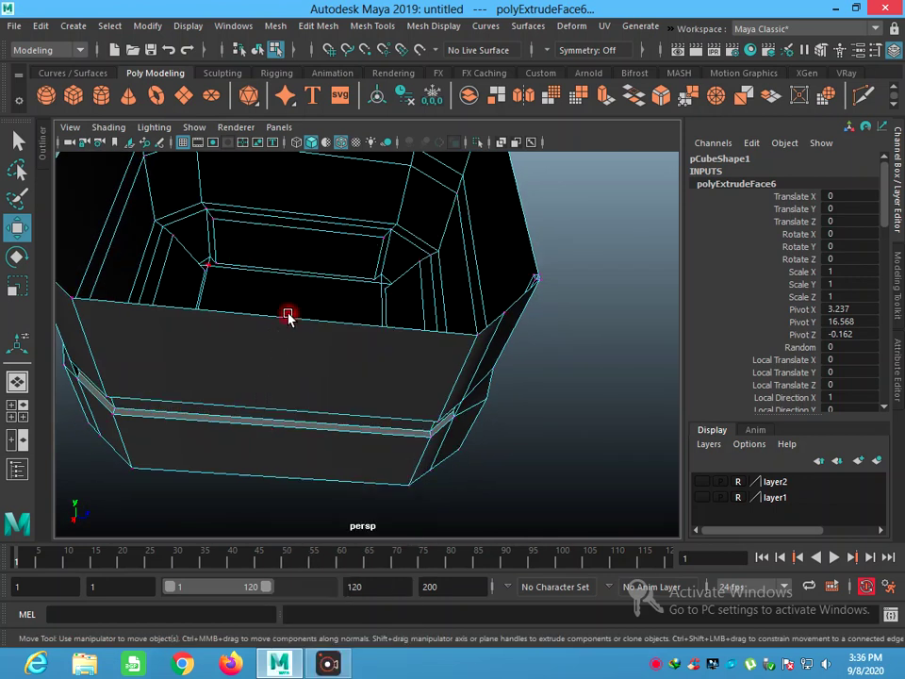
mouse_move(260, 487)
alt+mouse_down()
mouse_move(412, 518)
mouse_move(376, 421)
mouse_move(161, 424)
mouse_move(139, 484)
mouse_move(384, 424)
mouse_move(389, 385)
mouse_move(464, 404)
alt+mouse_up()
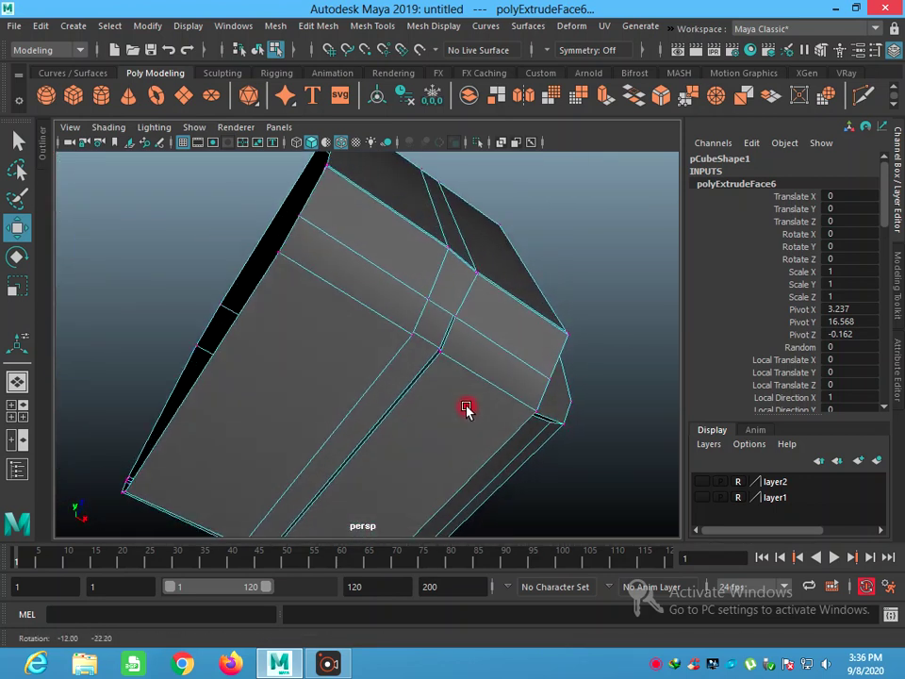
Enable X-Ray and point snapping, then snap vtx[136] onto the neighbouring corner vertex
scroll(465, 320, up, 3)
scroll(467, 311, up, 5)
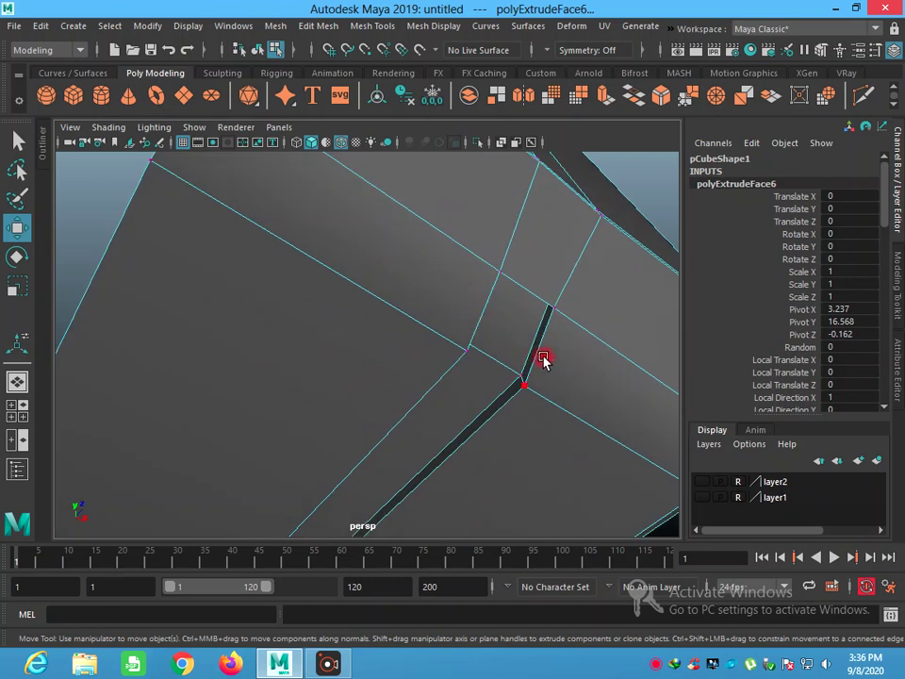
mouse_move(544, 359)
alt+mouse_down()
mouse_move(430, 390)
mouse_move(471, 358)
mouse_move(457, 384)
mouse_move(513, 396)
mouse_move(526, 386)
mouse_move(491, 380)
mouse_move(507, 380)
mouse_move(482, 407)
mouse_move(506, 421)
mouse_move(509, 400)
alt+mouse_up()
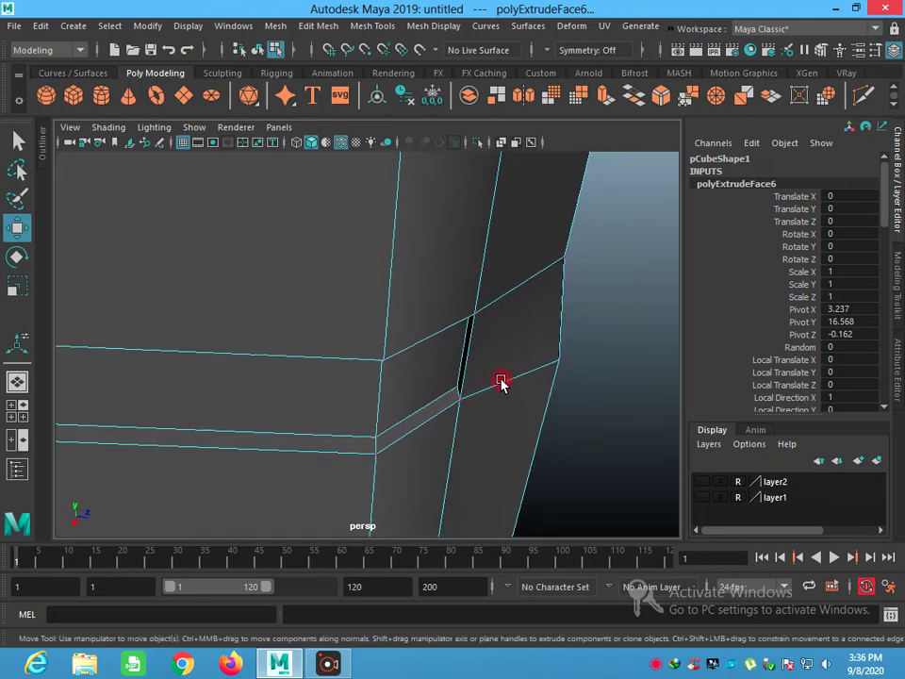
scroll(495, 376, up, 2)
scroll(511, 433, up, 2)
scroll(511, 445, up, 1)
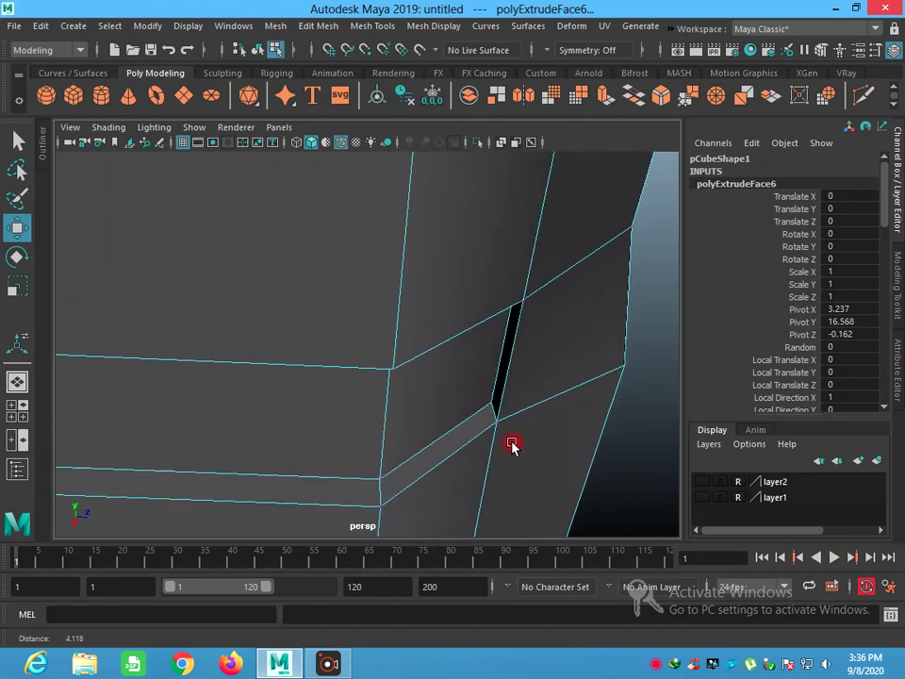
alt+drag(503, 421, 382, 432)
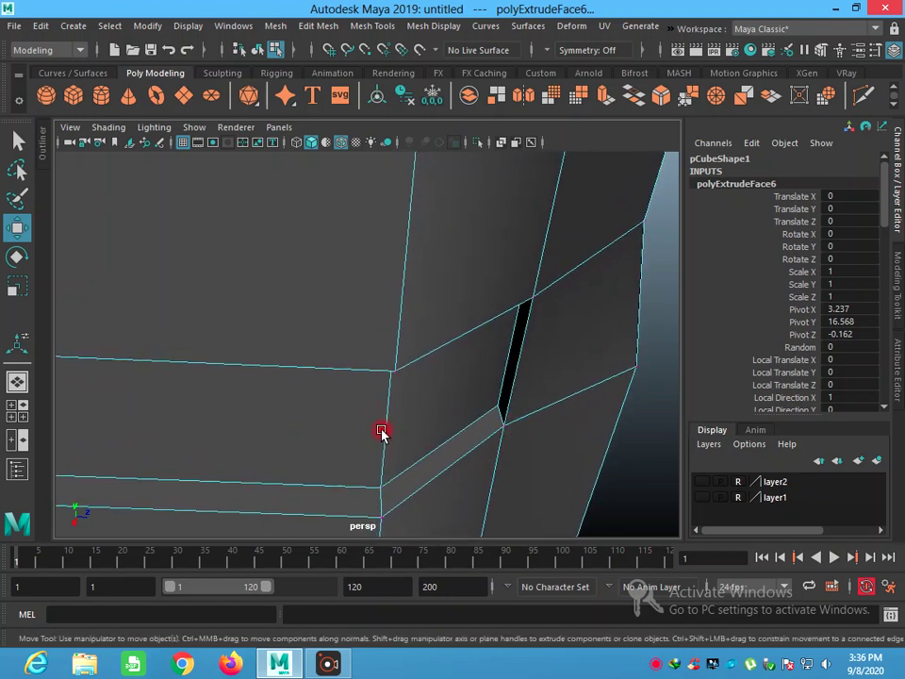
click(108, 126)
click(124, 285)
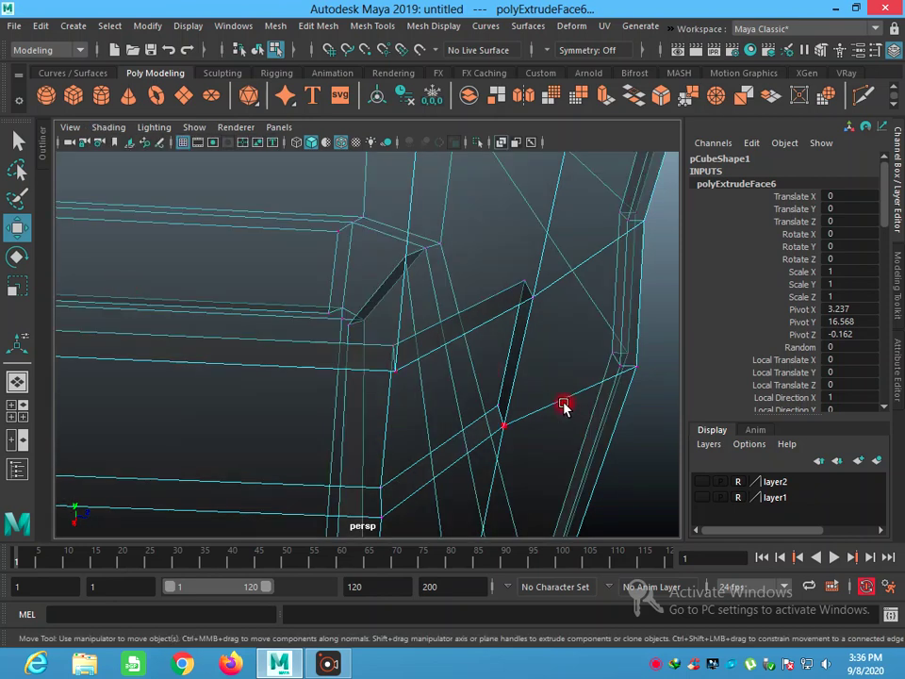
click(497, 406)
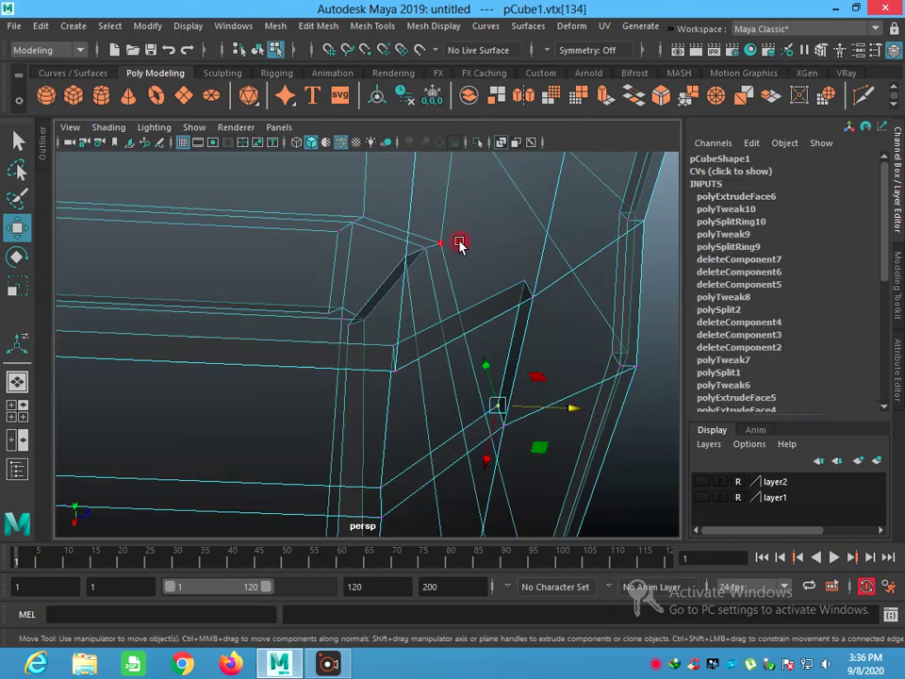
click(366, 52)
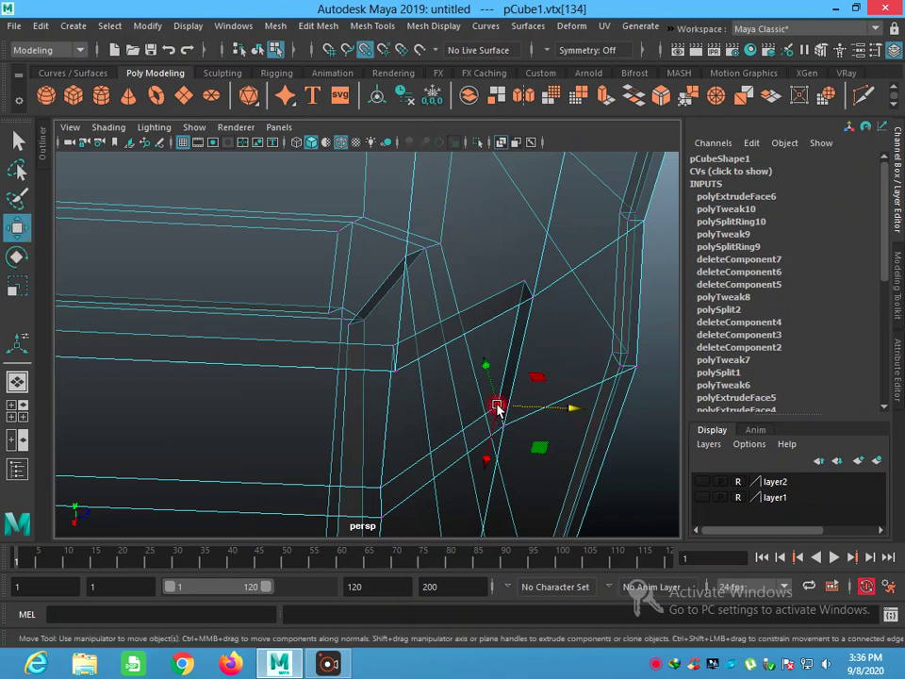
drag(497, 407, 502, 425)
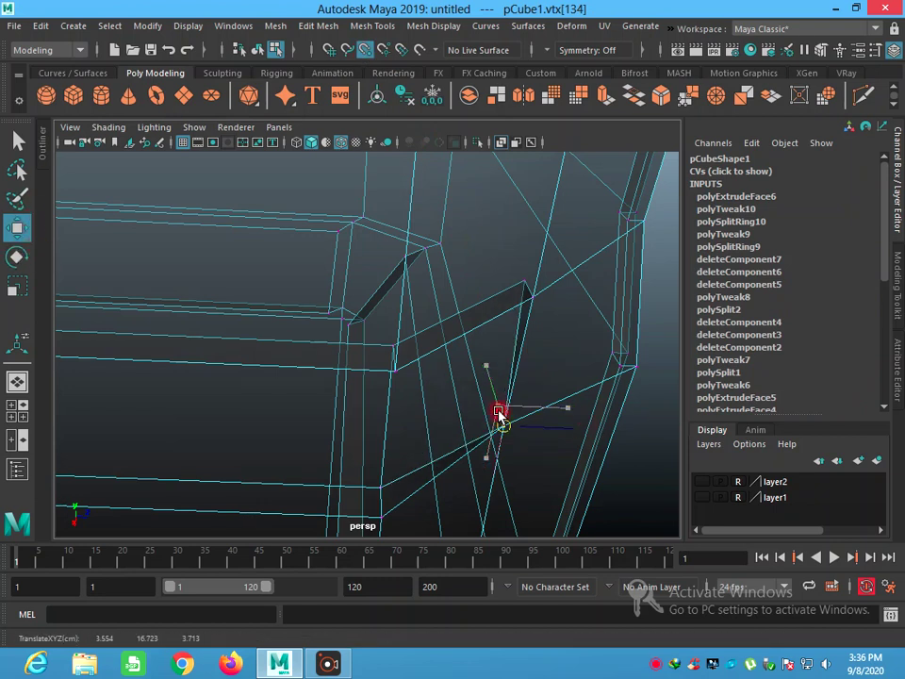
Select the vertices at the top of the gap and check the corner from several angles
click(531, 299)
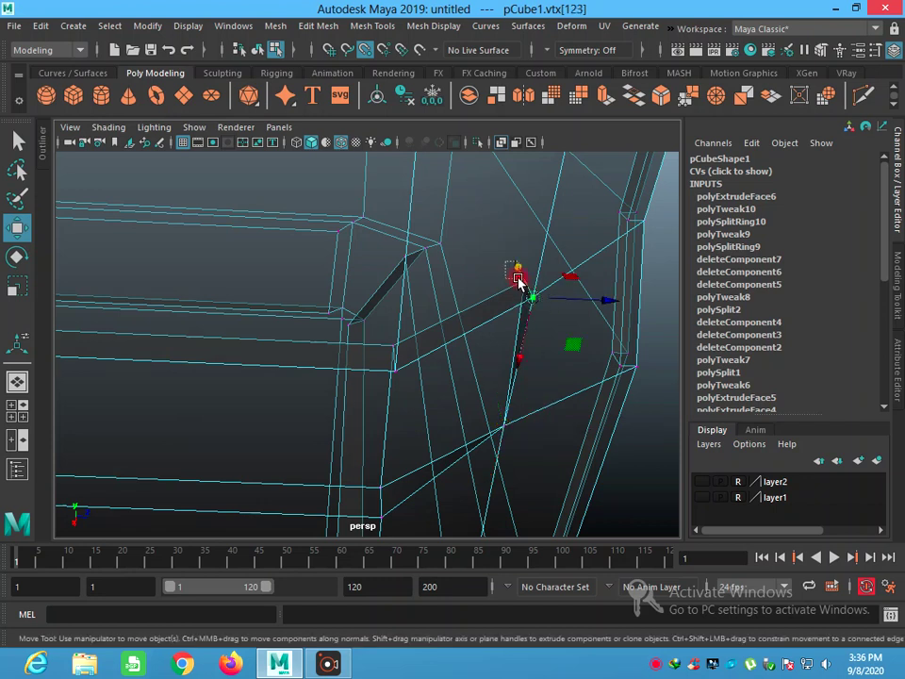
click(531, 291)
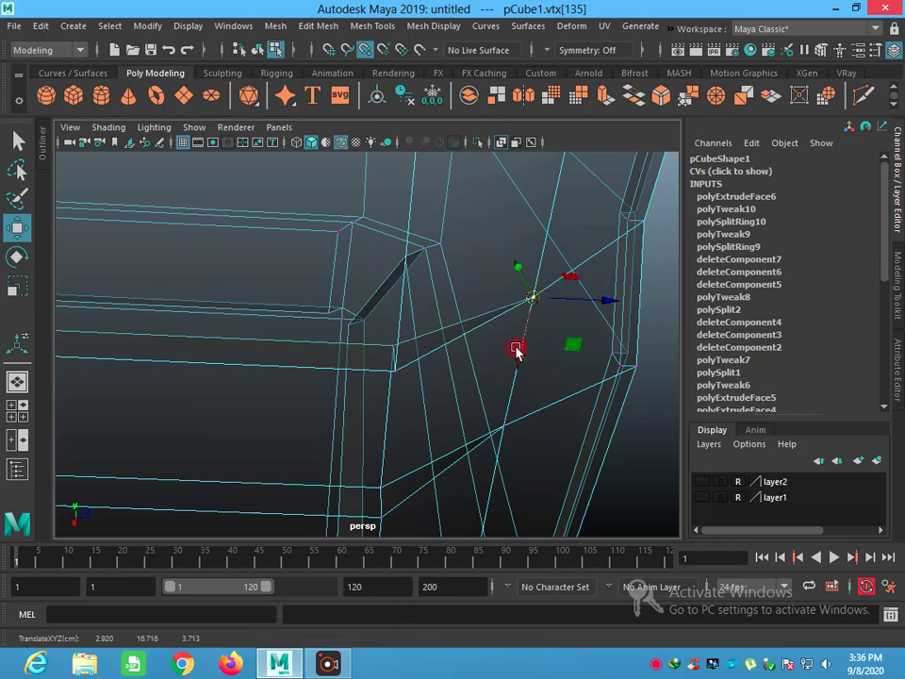
mouse_move(516, 423)
alt+mouse_down()
mouse_move(491, 413)
mouse_move(271, 411)
mouse_move(288, 416)
alt+mouse_up()
alt+right_drag(288, 416, 182, 386)
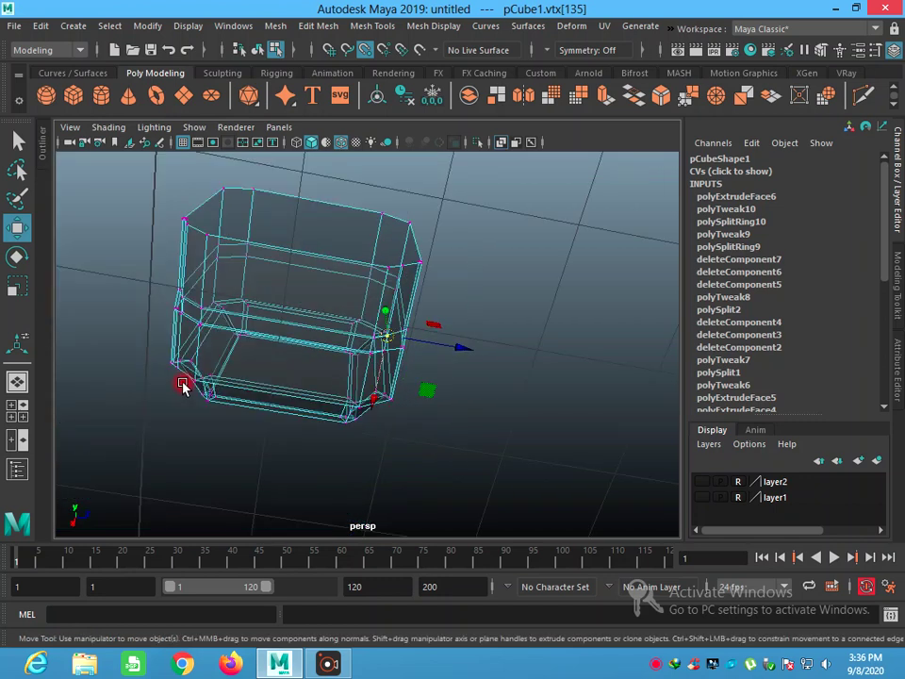
mouse_move(184, 368)
alt+mouse_down()
mouse_move(281, 427)
mouse_move(348, 423)
mouse_move(469, 389)
alt+mouse_up()
scroll(567, 293, up, 2)
scroll(594, 268, up, 1)
scroll(623, 301, up, 1)
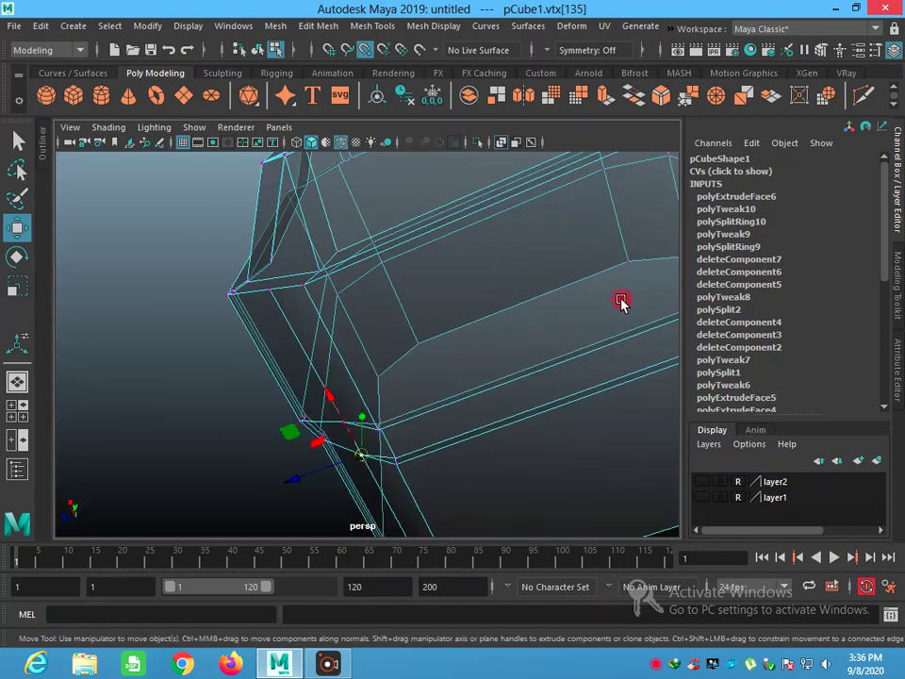
scroll(391, 342, up, 2)
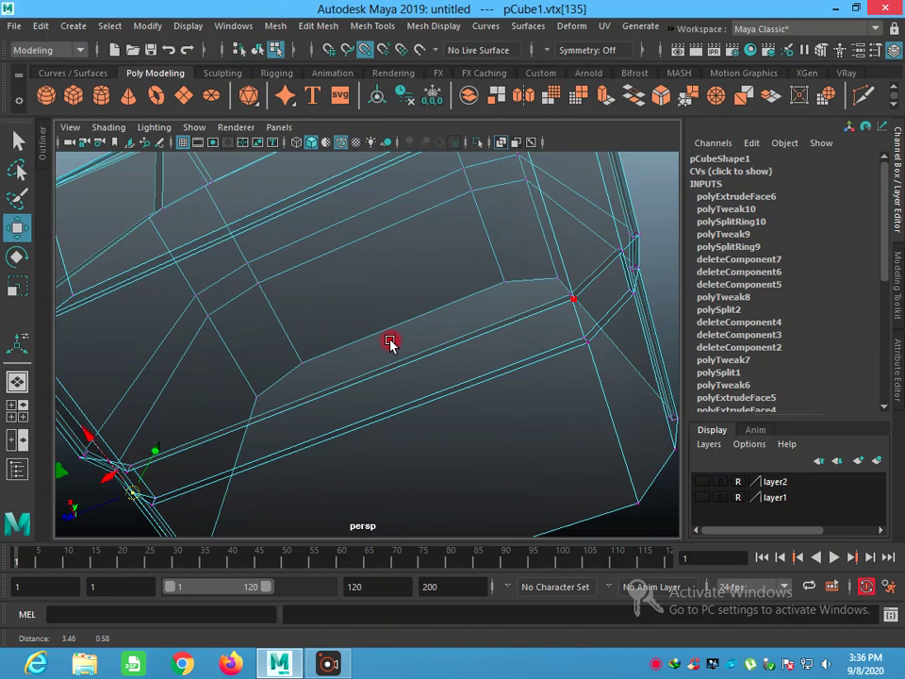
scroll(311, 373, down, 2)
scroll(449, 356, up, 1)
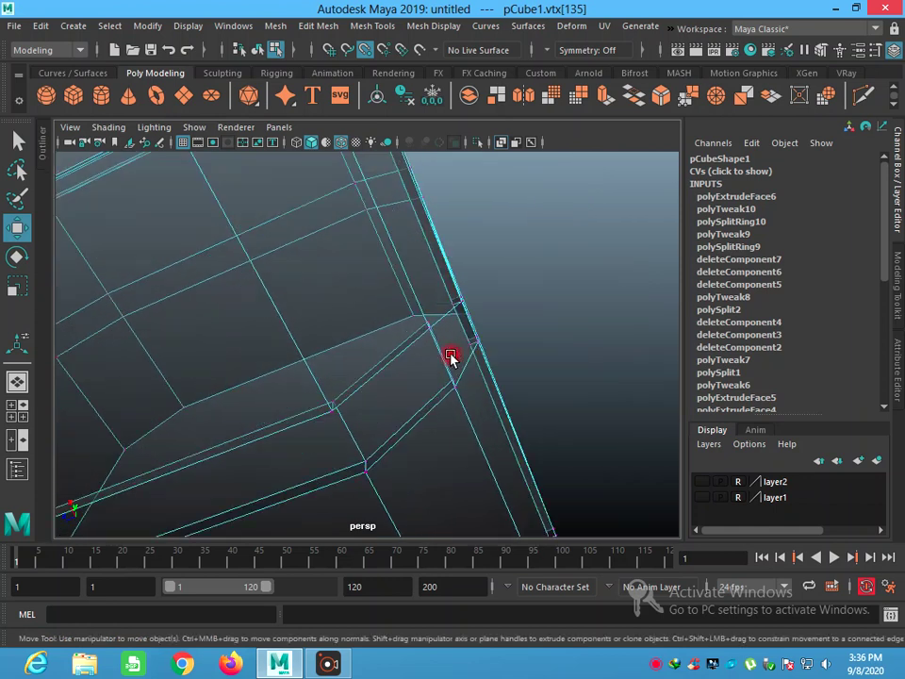
scroll(459, 364, up, 1)
Snap the vertices beside the corner down onto the corner vertex
mouse_move(470, 364)
alt+mouse_down()
mouse_move(509, 356)
mouse_move(510, 365)
alt+mouse_up()
click(510, 363)
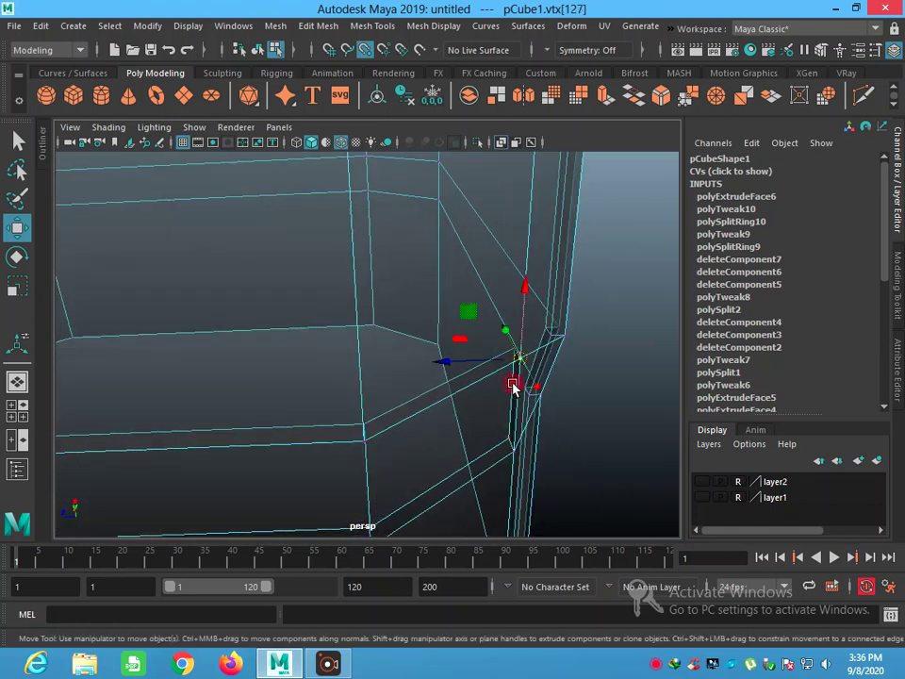
click(438, 342)
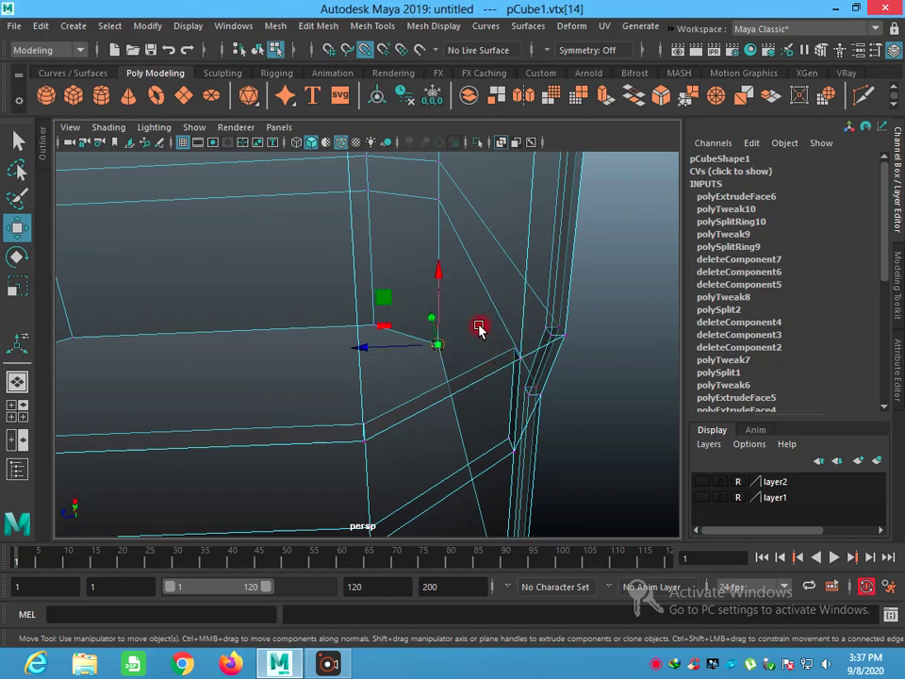
click(515, 347)
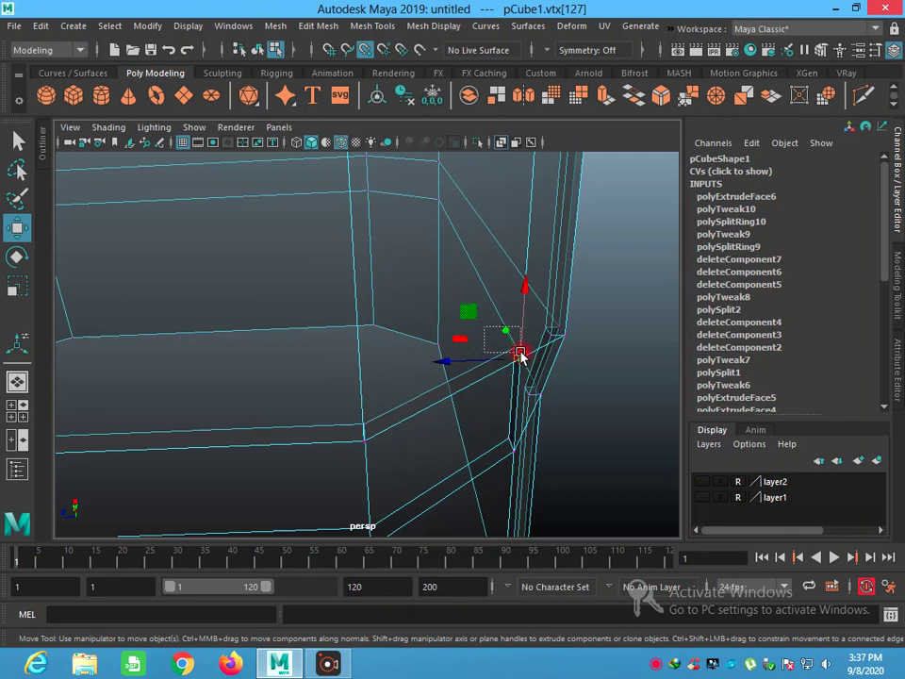
click(519, 355)
drag(514, 344, 521, 359)
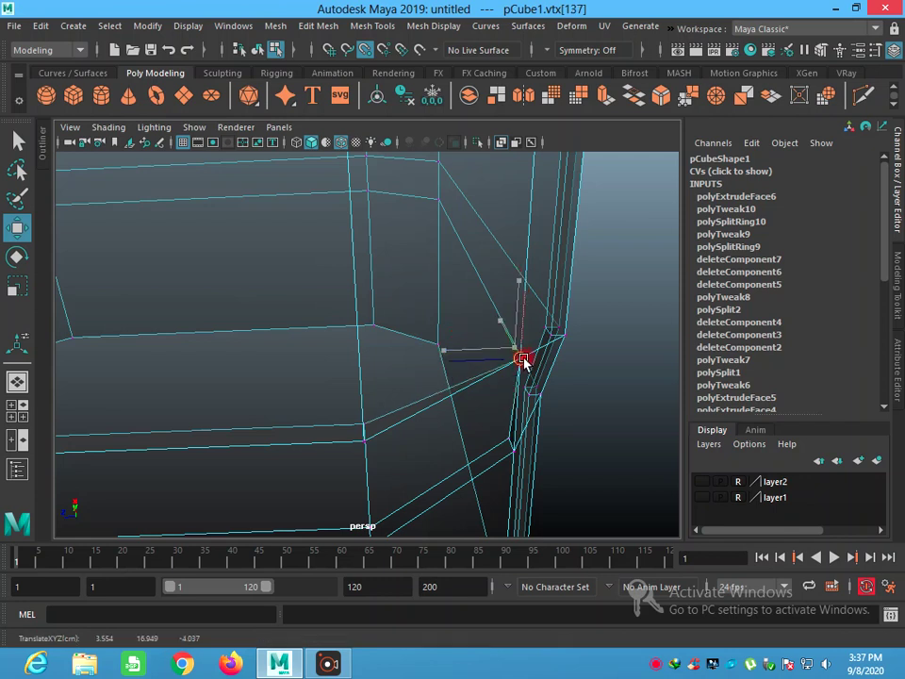
drag(484, 426, 514, 448)
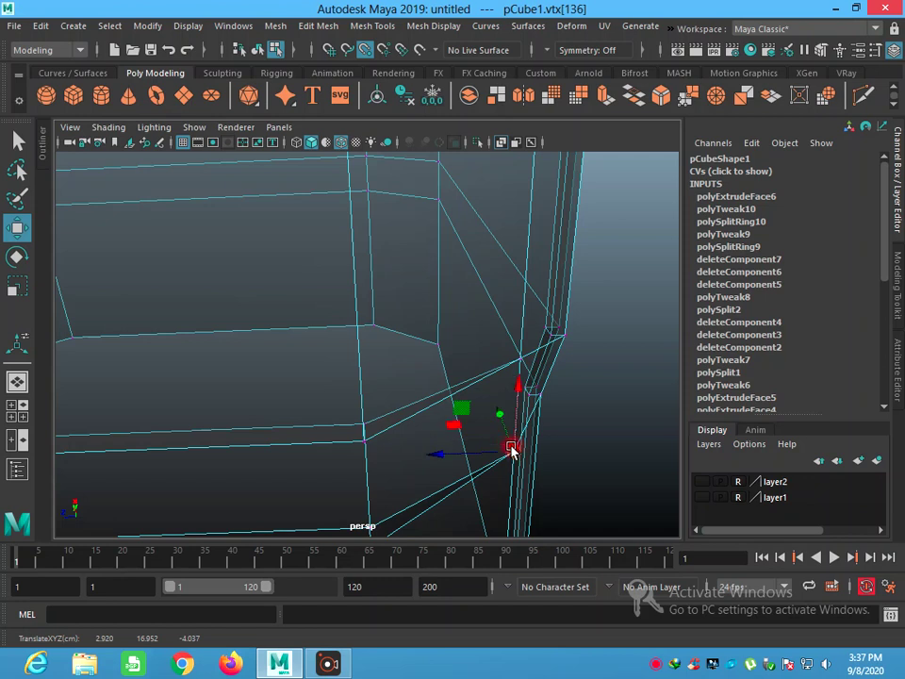
click(106, 127)
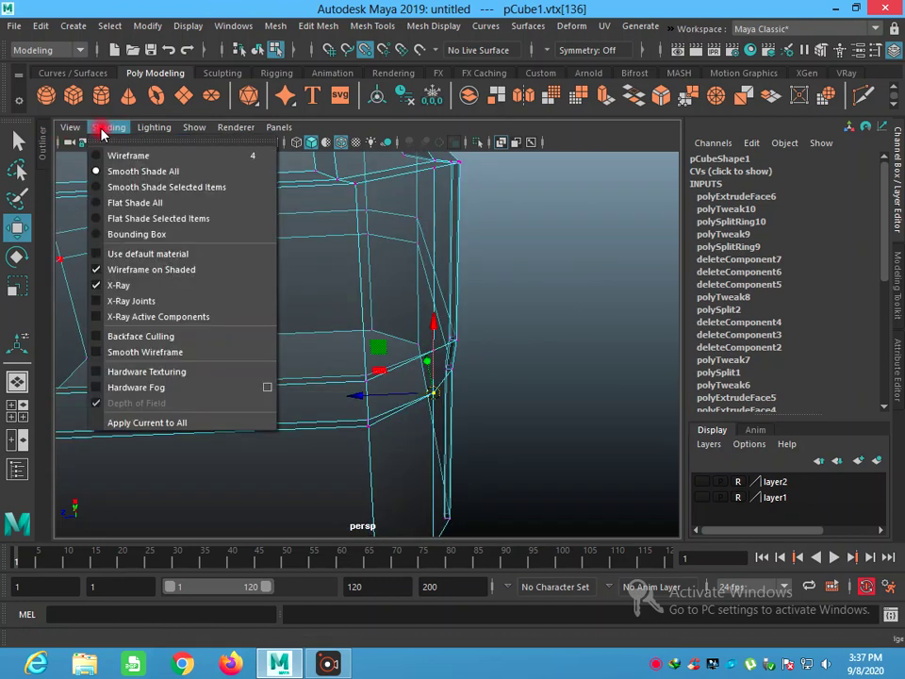
Turn off X-Ray, deselect the vertex and return to Object mode
click(127, 285)
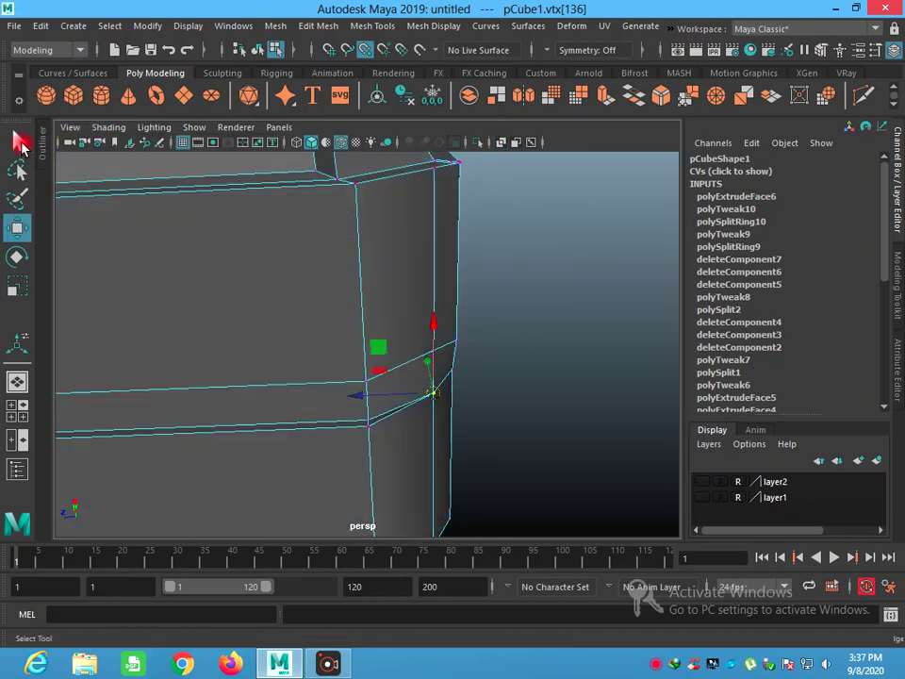
click(16, 139)
click(545, 426)
mouse_move(523, 426)
alt+mouse_down()
mouse_move(360, 446)
mouse_move(308, 483)
mouse_move(505, 485)
mouse_move(347, 444)
mouse_move(285, 394)
mouse_move(301, 392)
mouse_move(309, 412)
alt+mouse_up()
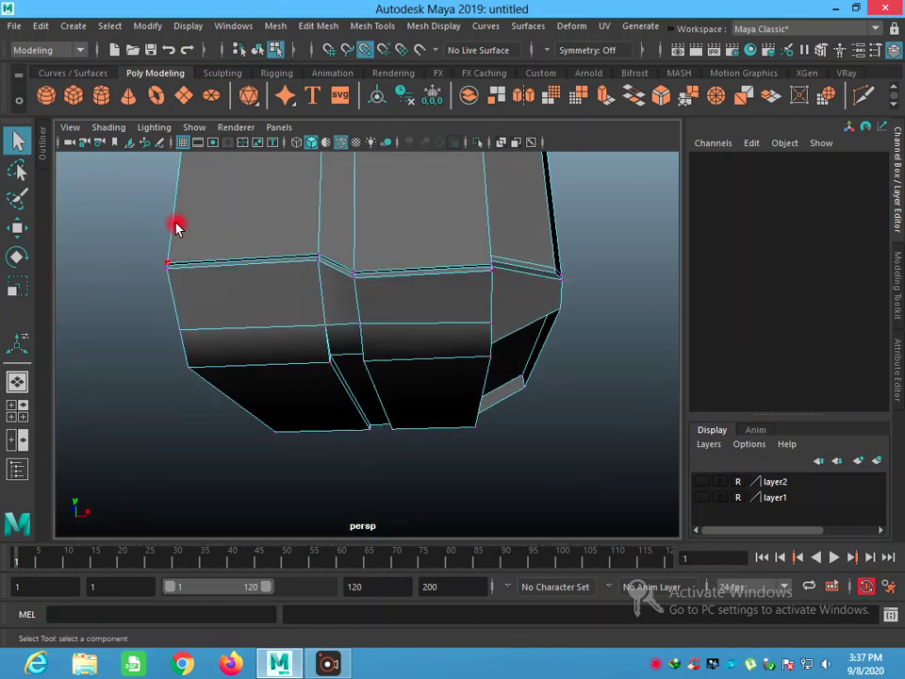
right_drag(201, 229, 270, 210)
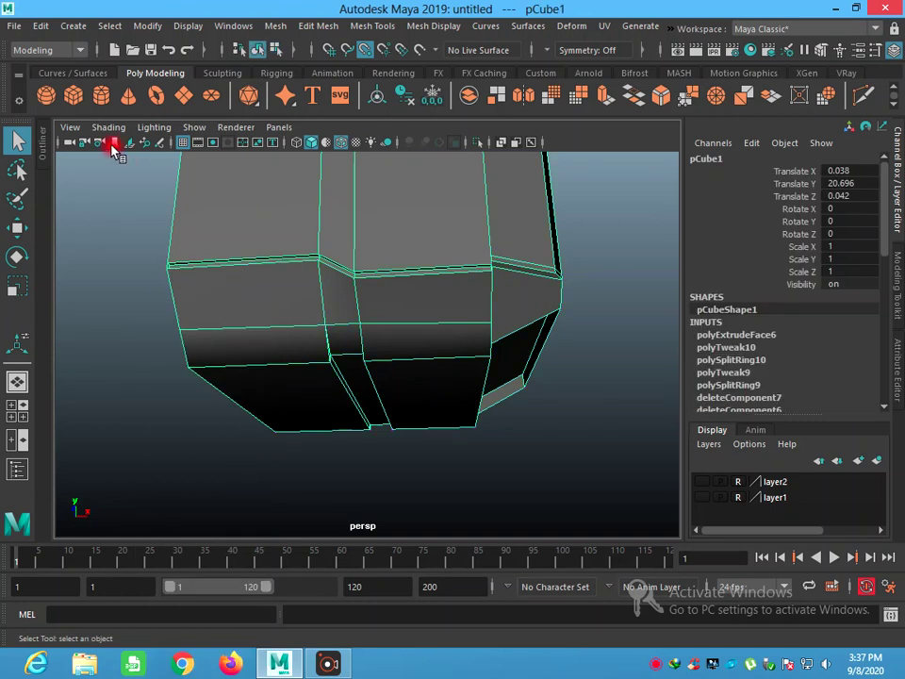
click(111, 156)
Turn off Wireframe on Shaded, select the hammer head block and show the four-view layout
click(109, 127)
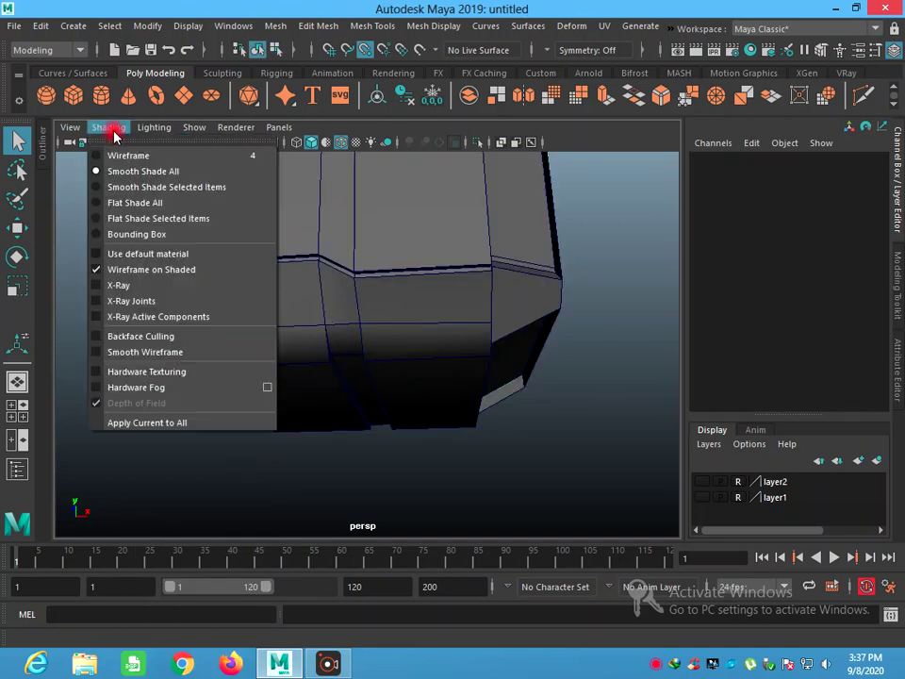
click(132, 266)
mouse_move(373, 418)
alt+mouse_down()
mouse_move(320, 352)
mouse_move(194, 292)
mouse_move(243, 344)
mouse_move(345, 376)
mouse_move(345, 416)
mouse_move(59, 422)
mouse_move(44, 434)
mouse_move(253, 443)
mouse_move(367, 441)
mouse_move(384, 433)
mouse_move(384, 444)
alt+mouse_up()
click(419, 396)
key(space)
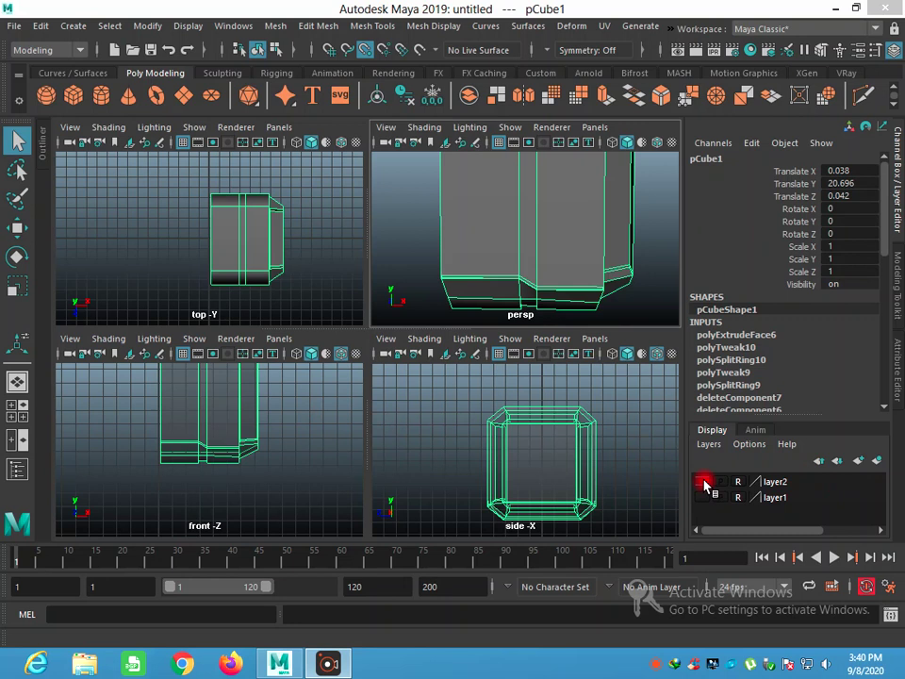
Maximize the perspective view, enable Wireframe on Shaded, and select pCube1 with the Move tool
click(406, 263)
key(space)
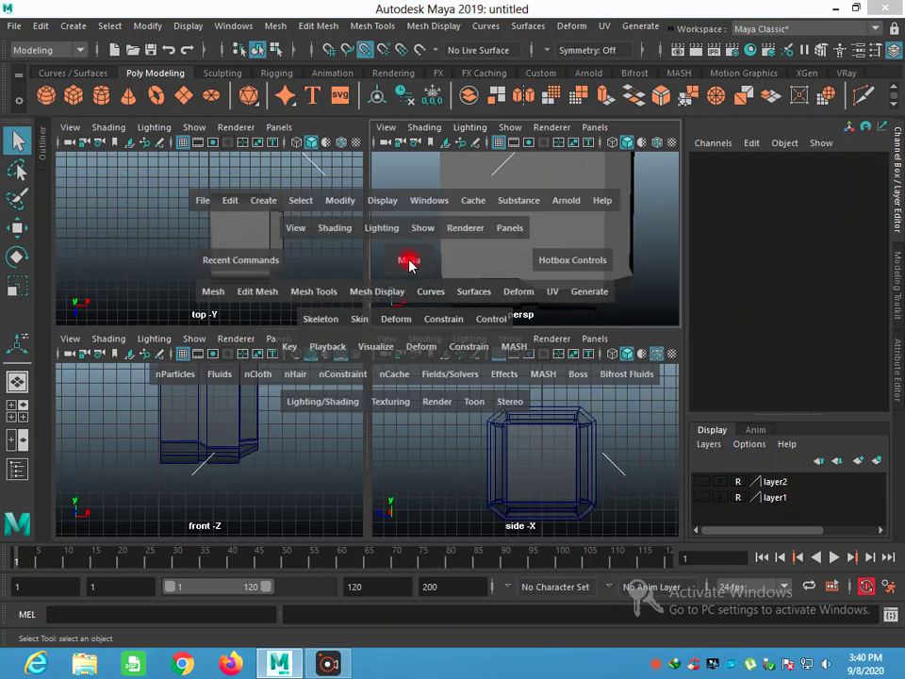
scroll(415, 288, down, 5)
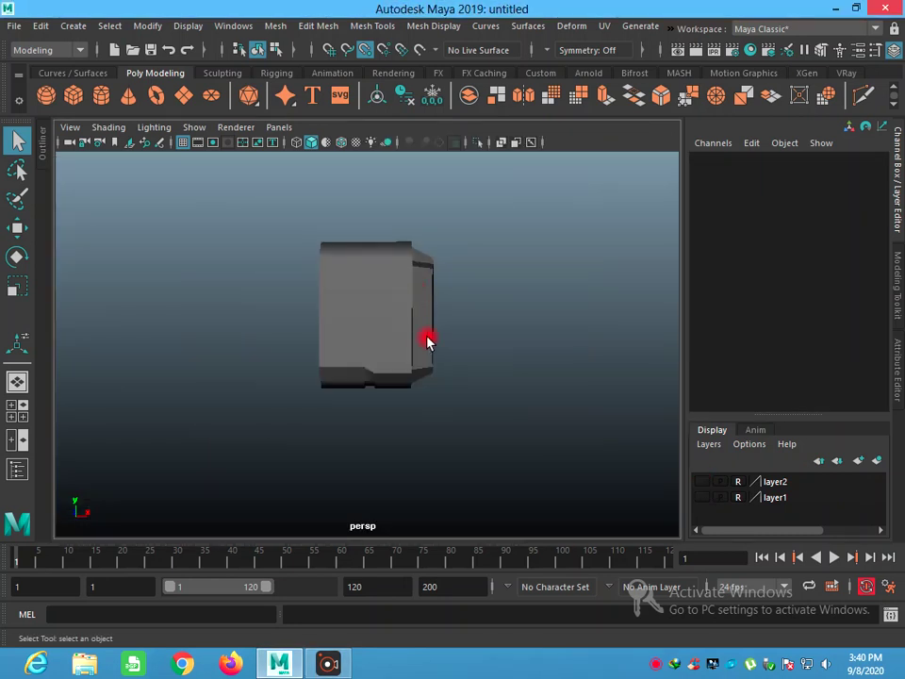
mouse_move(427, 342)
alt+mouse_down()
mouse_move(422, 366)
mouse_move(295, 376)
mouse_move(449, 337)
mouse_move(368, 318)
alt+mouse_up()
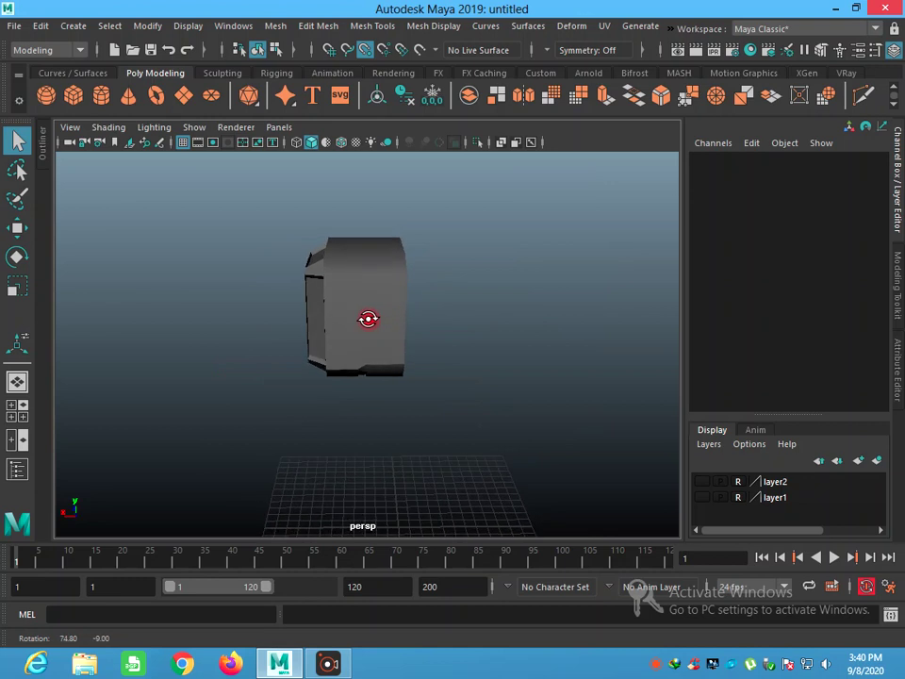
click(368, 318)
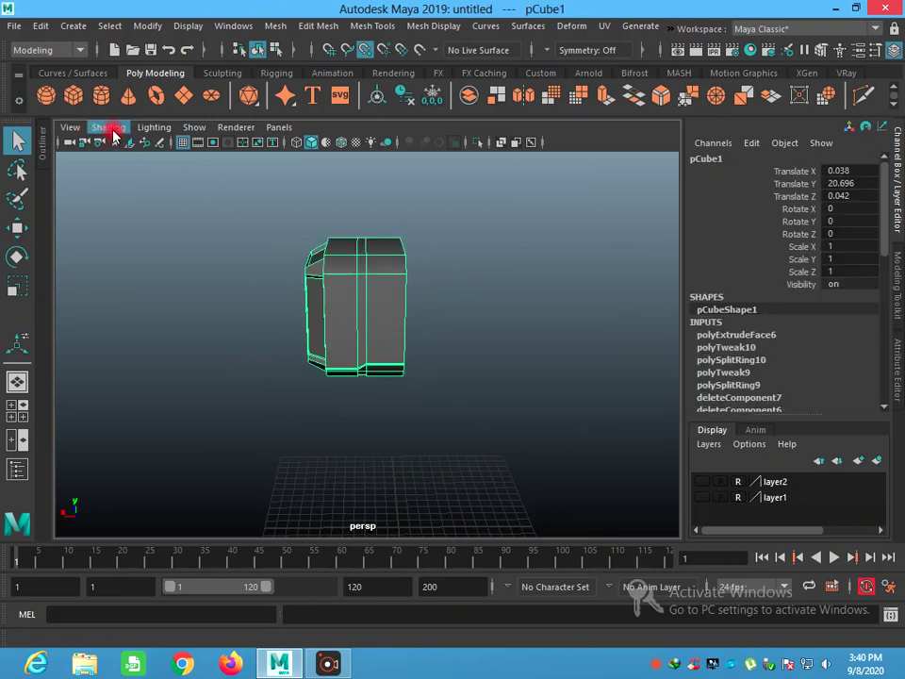
click(108, 127)
click(147, 265)
click(228, 311)
click(344, 317)
click(18, 230)
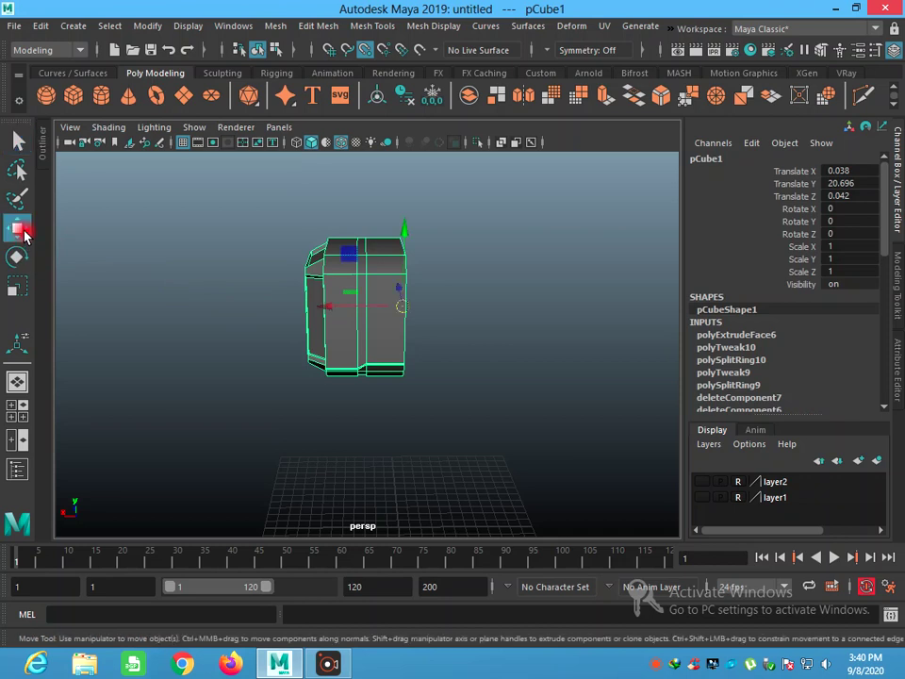
Duplicate the hammer head block and mirror the copy with Scale X -1
key(ctrl+d)
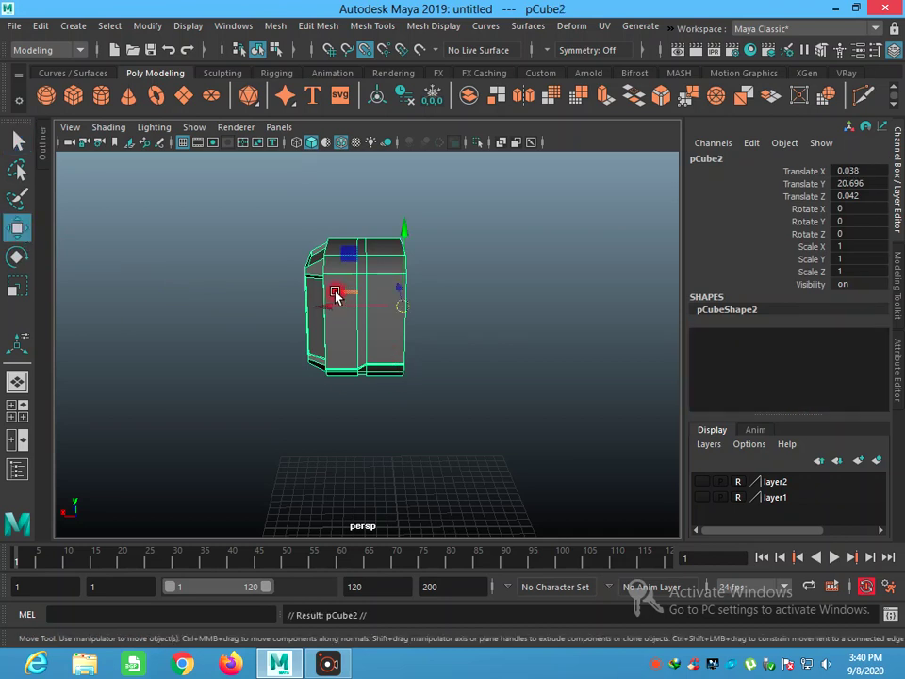
mouse_move(335, 309)
mouse_down()
mouse_move(409, 327)
mouse_move(513, 309)
mouse_up()
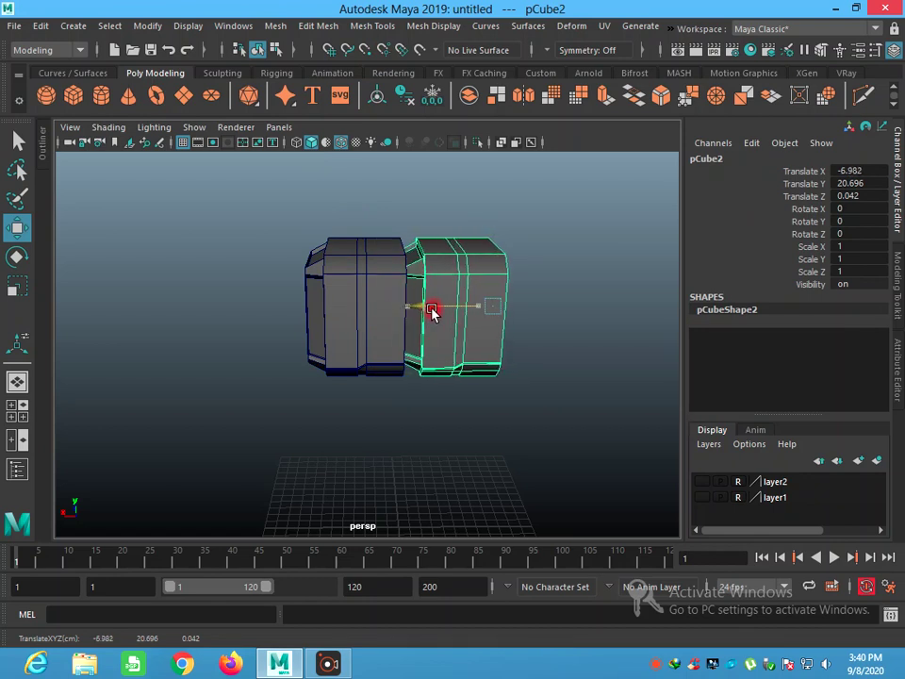
click(19, 140)
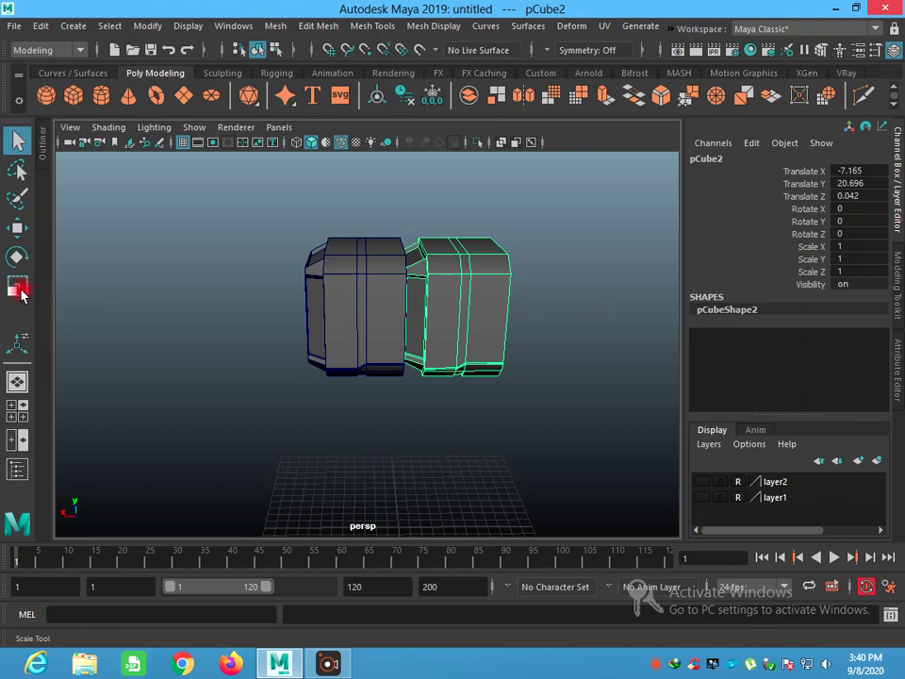
click(17, 285)
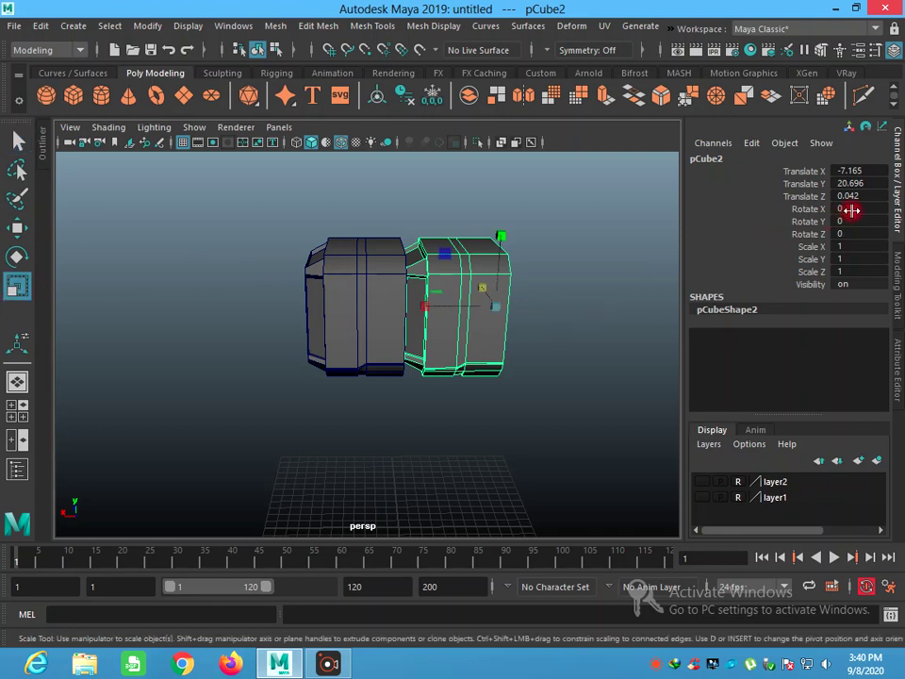
drag(426, 304, 421, 305)
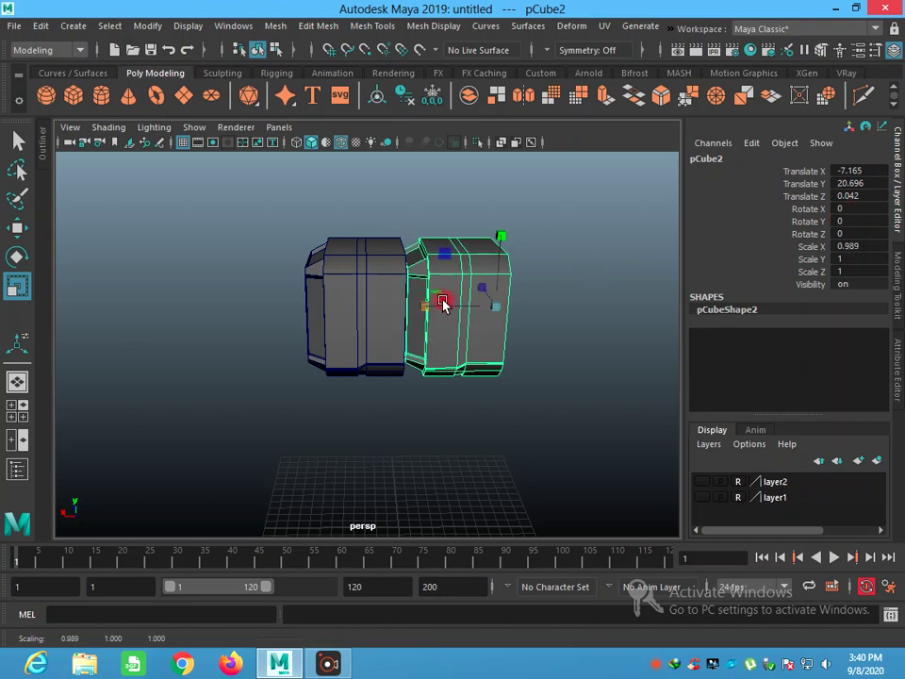
click(172, 48)
text(-1)
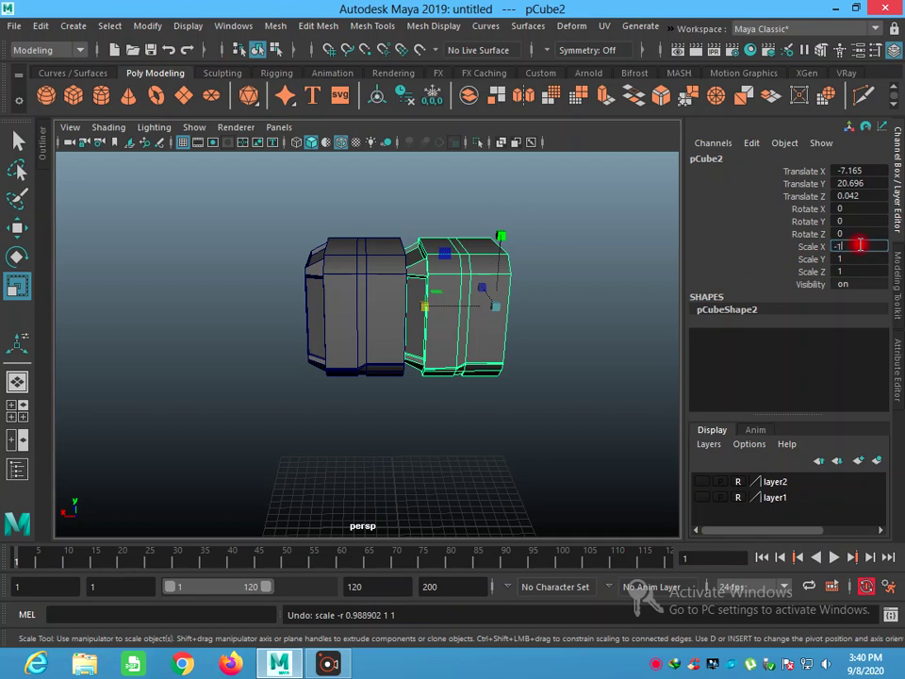
key(Return)
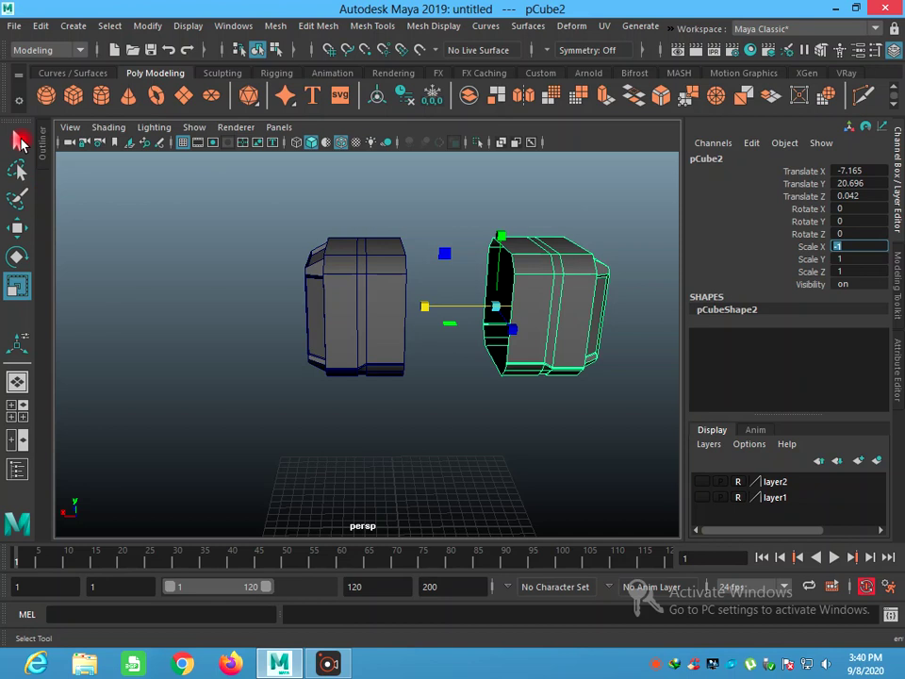
Move the mirrored copy toward the original and set its Translate X to 0
click(17, 227)
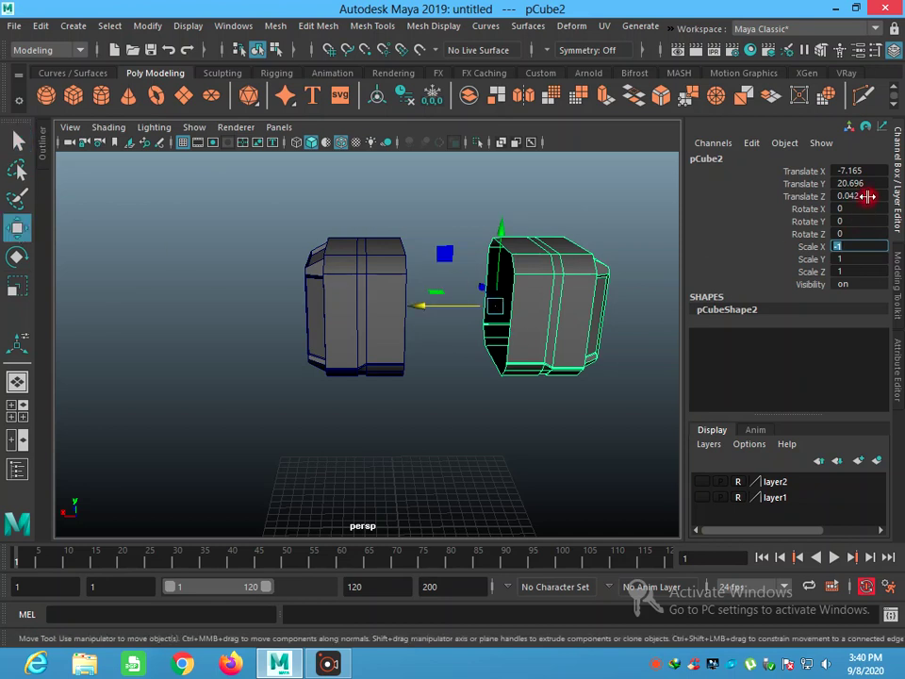
click(867, 196)
drag(523, 270, 444, 311)
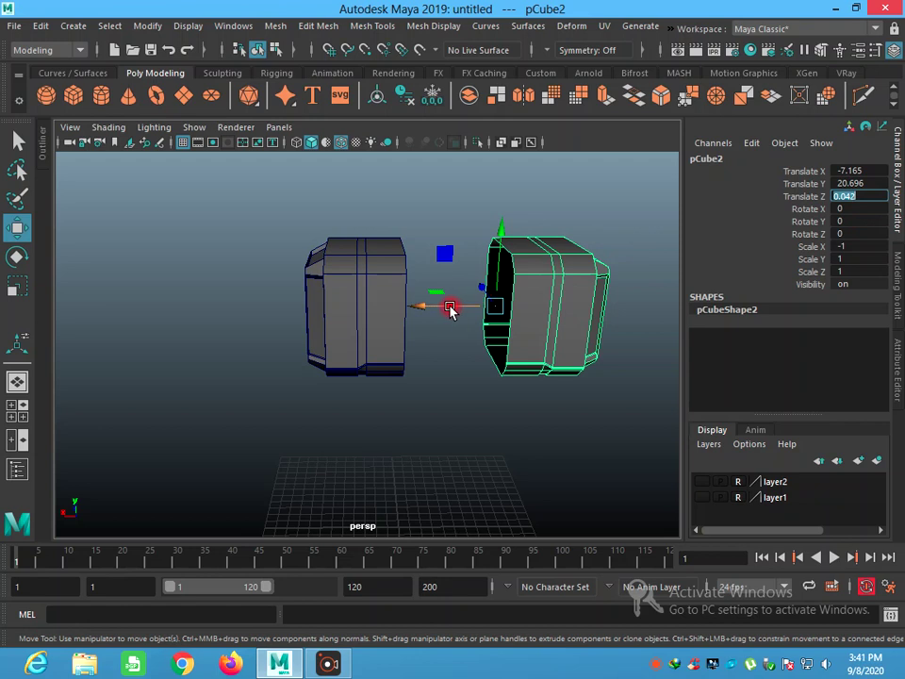
click(867, 172)
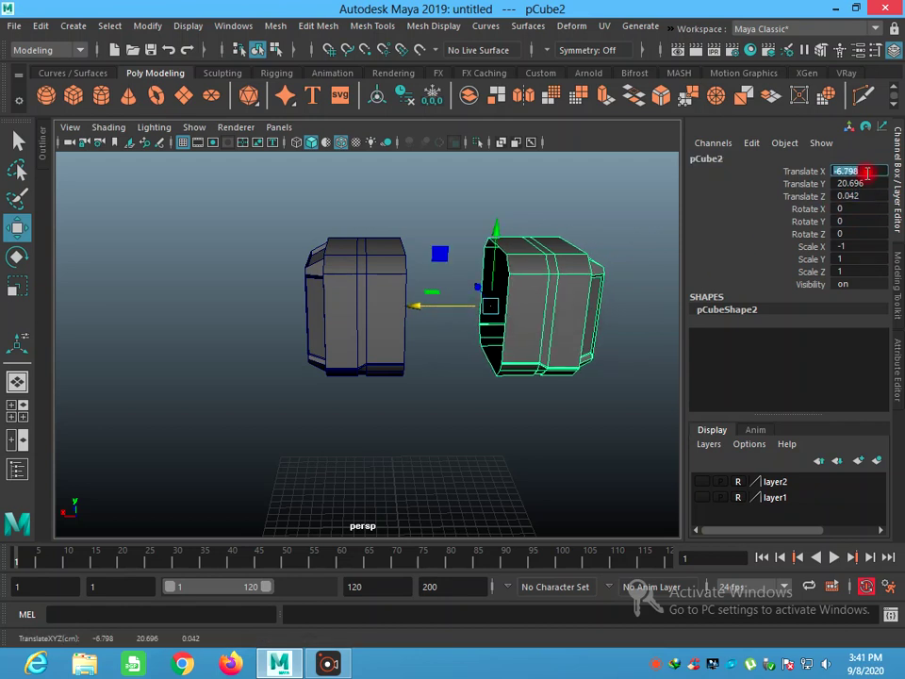
text(0)
key(Return)
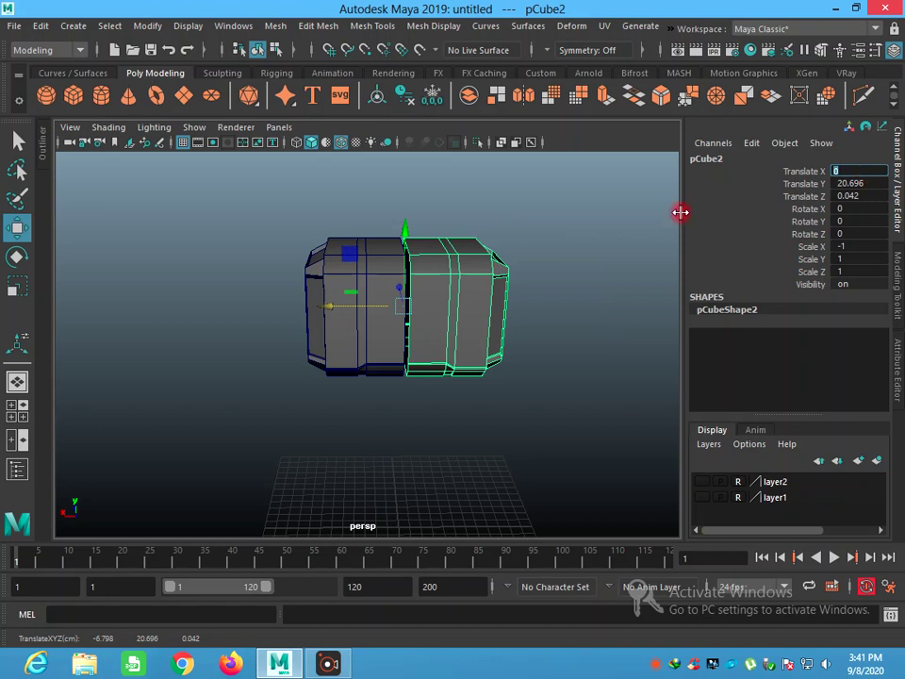
drag(359, 289, 363, 288)
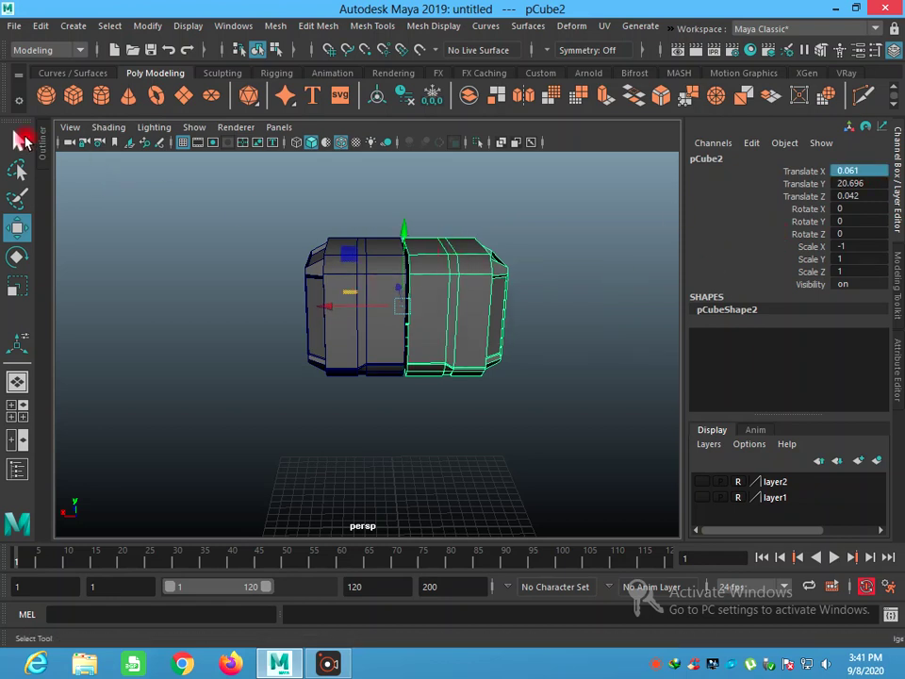
Zero Translate X on both the original and mirrored blocks, nudging the right one along X
click(23, 140)
click(347, 289)
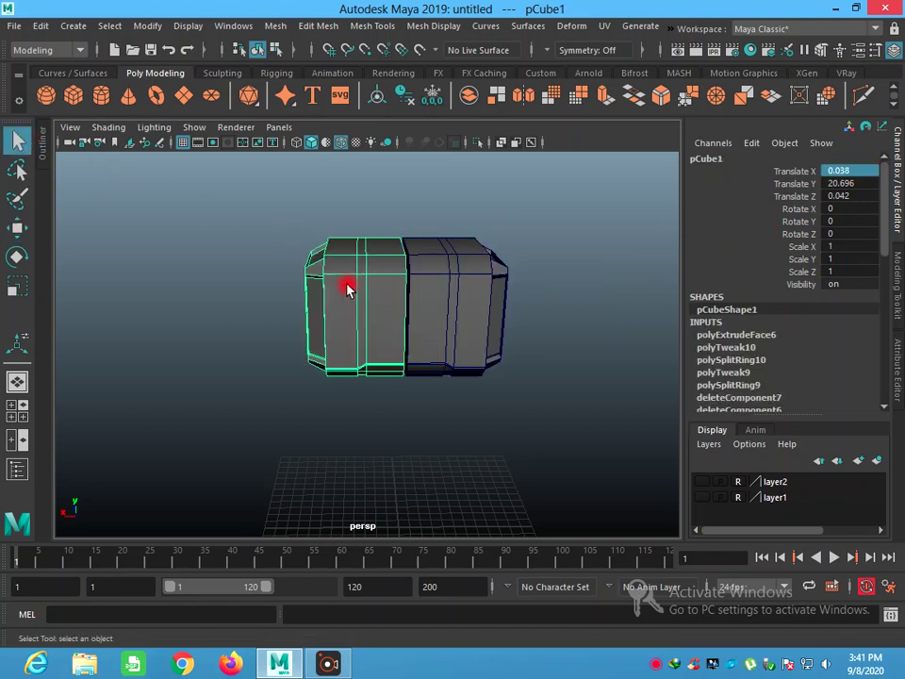
click(866, 170)
text(0)
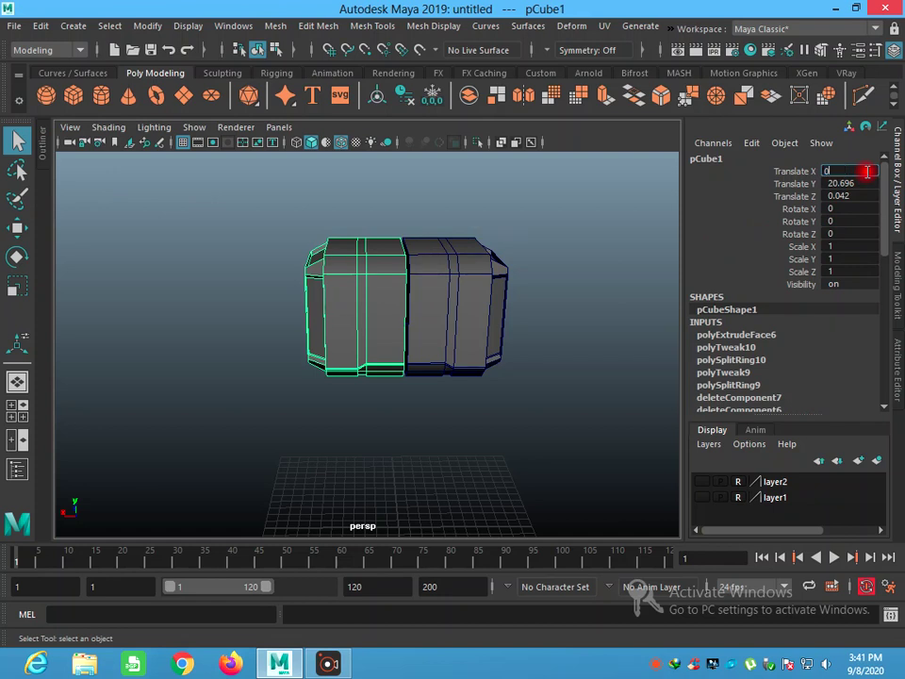
key(Return)
click(435, 340)
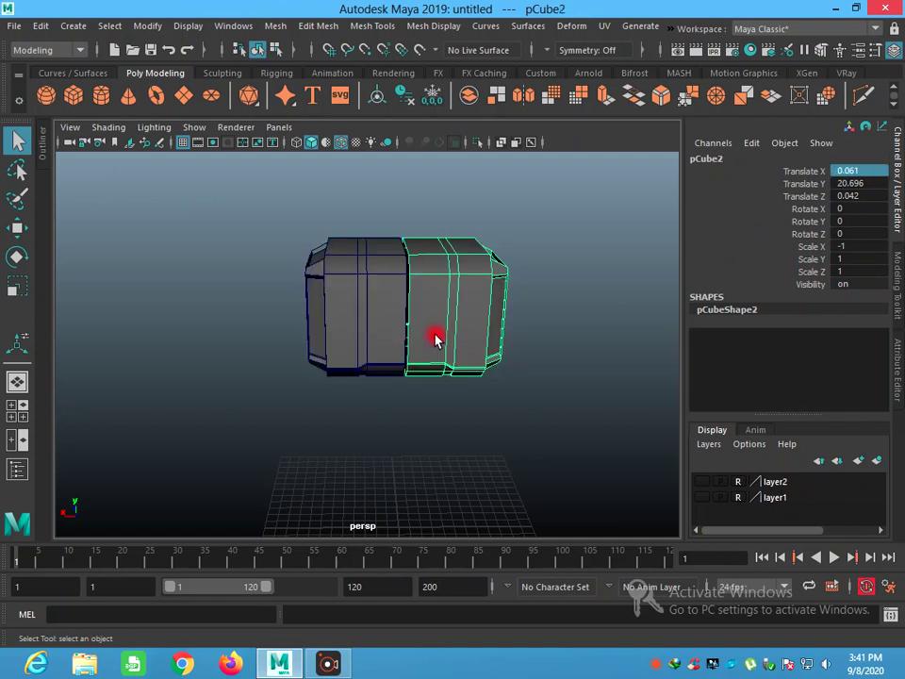
click(881, 173)
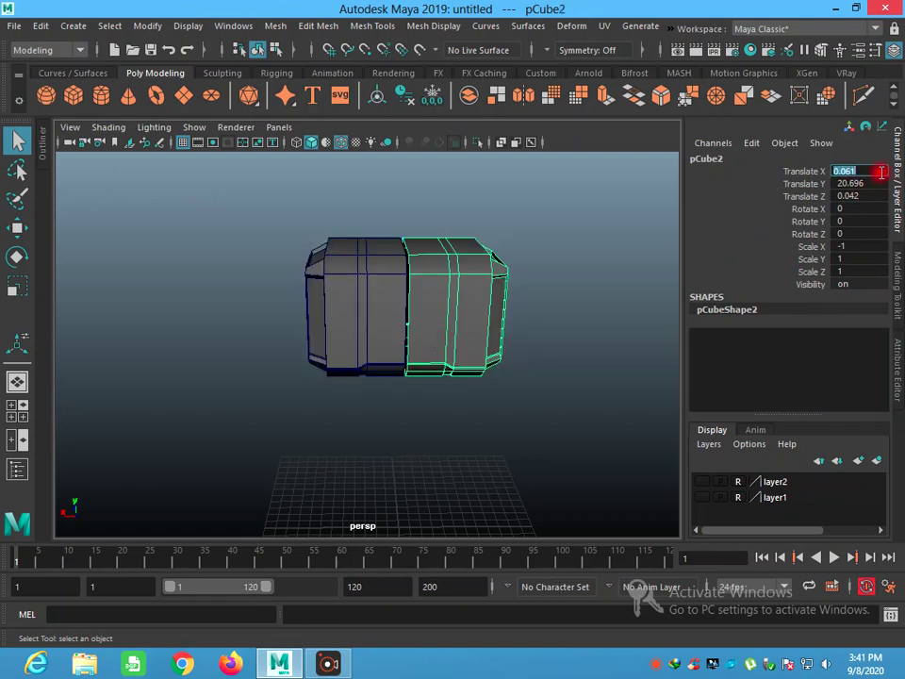
text(0)
key(Return)
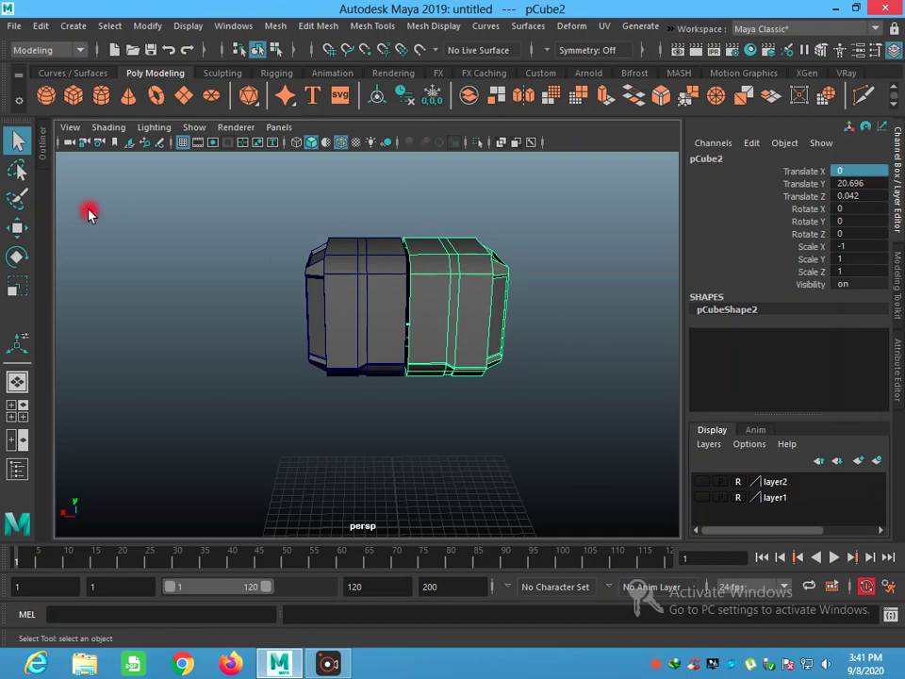
click(17, 227)
drag(356, 302, 340, 306)
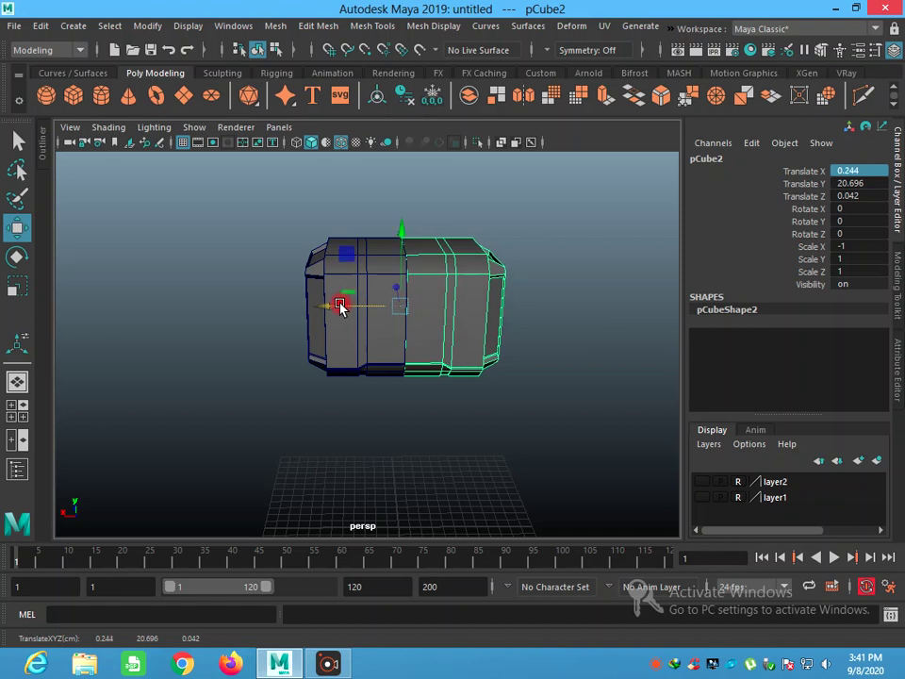
Orbit around the joined blocks and marquee-select both halves of the head
mouse_move(462, 412)
alt+mouse_down()
mouse_move(460, 456)
mouse_move(475, 501)
mouse_move(495, 507)
mouse_move(457, 434)
mouse_move(458, 414)
alt+mouse_up()
alt+drag(600, 471, 600, 449)
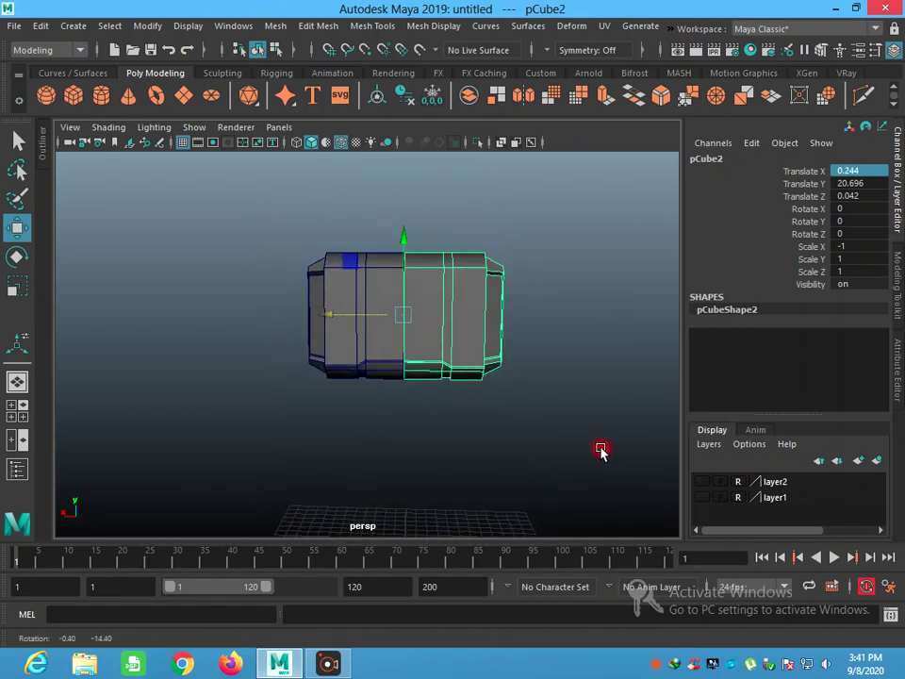
shift+drag(264, 231, 546, 426)
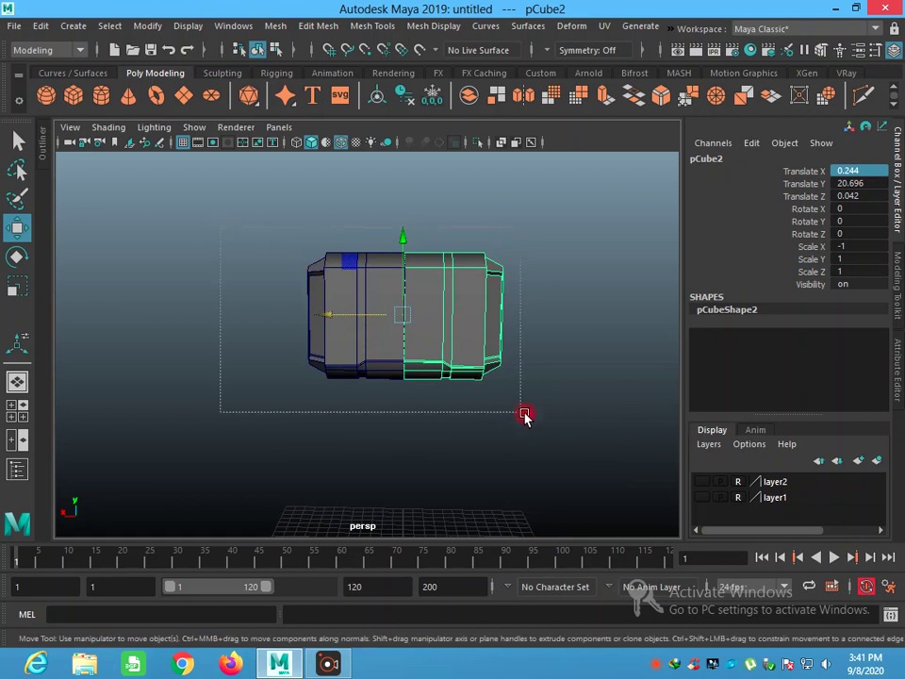
Delete history on the hammer-head pieces and combine them into one mesh, front1
click(193, 28)
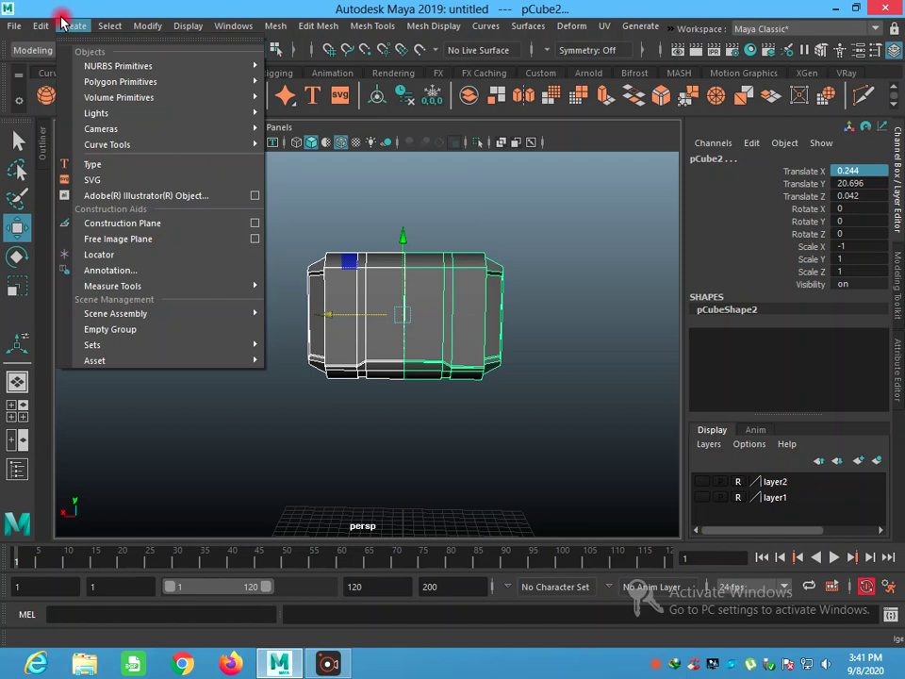
mouse_move(85, 211)
click(369, 224)
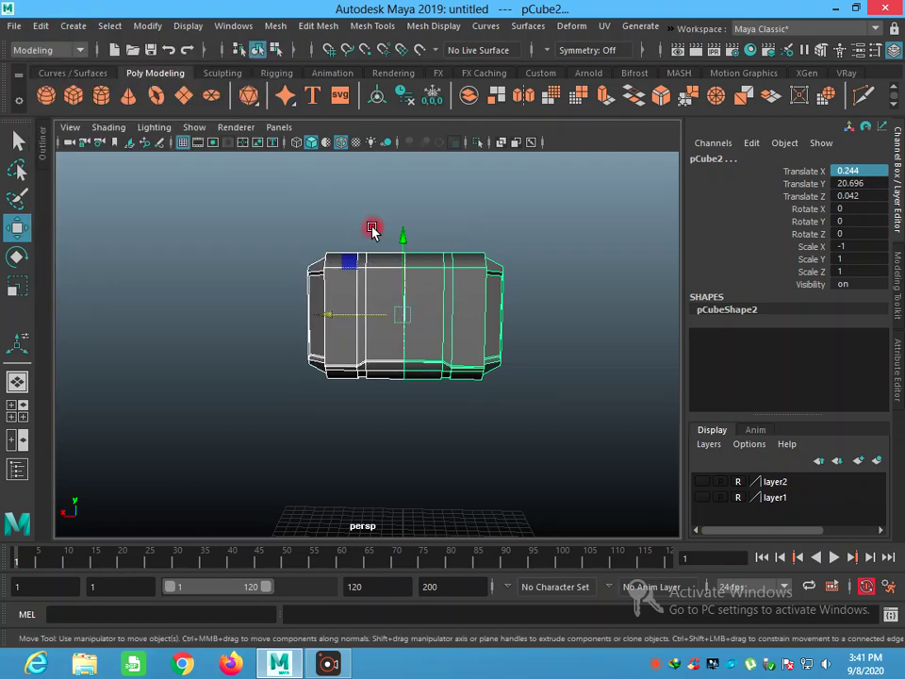
click(140, 28)
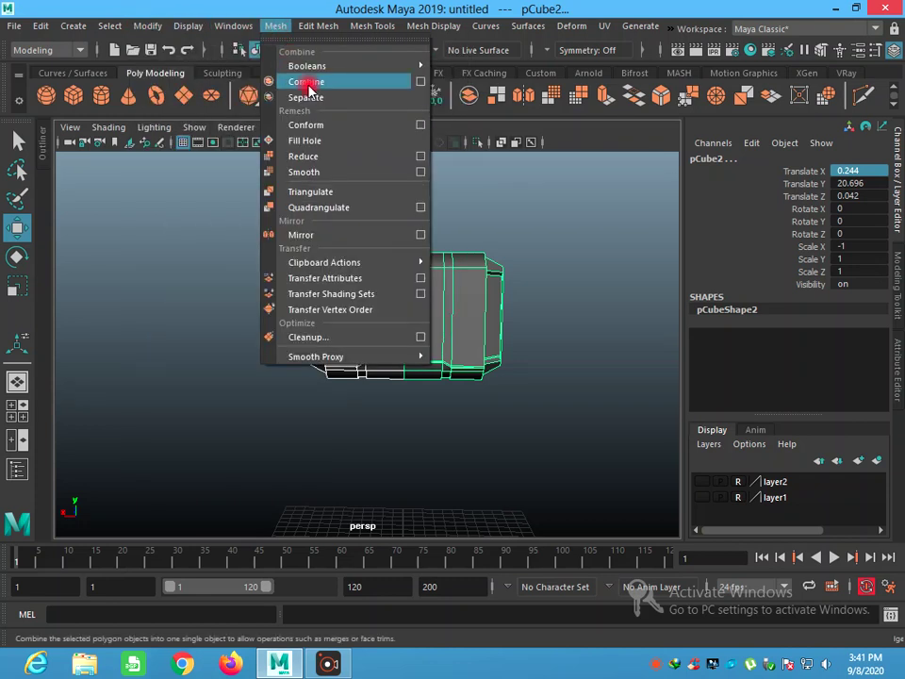
click(308, 81)
Merge the centre-seam vertices using Merge Vertices with a 0.0100 threshold
right_drag(444, 307, 370, 226)
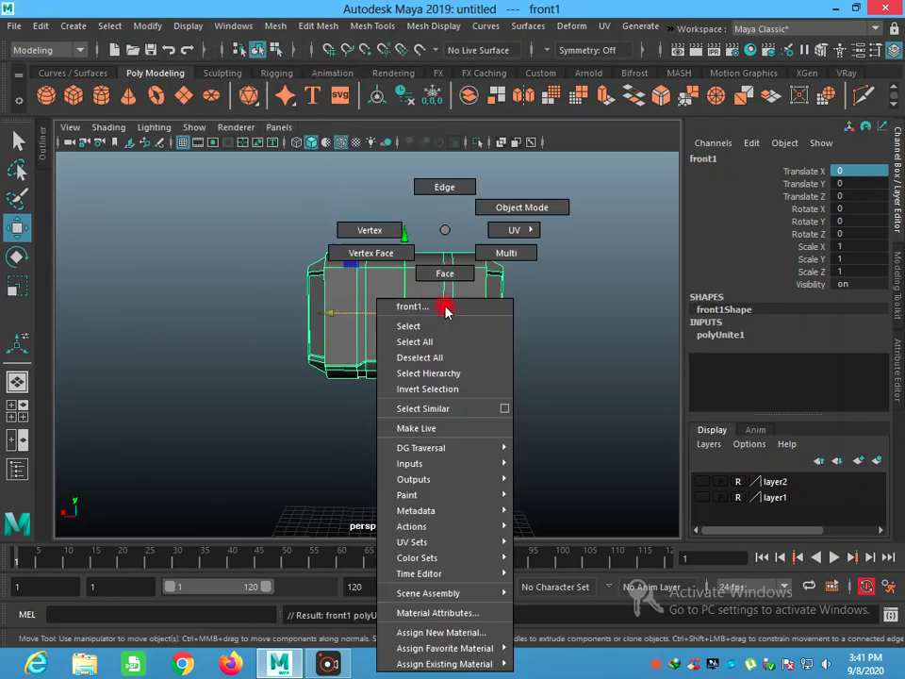
drag(381, 215, 423, 418)
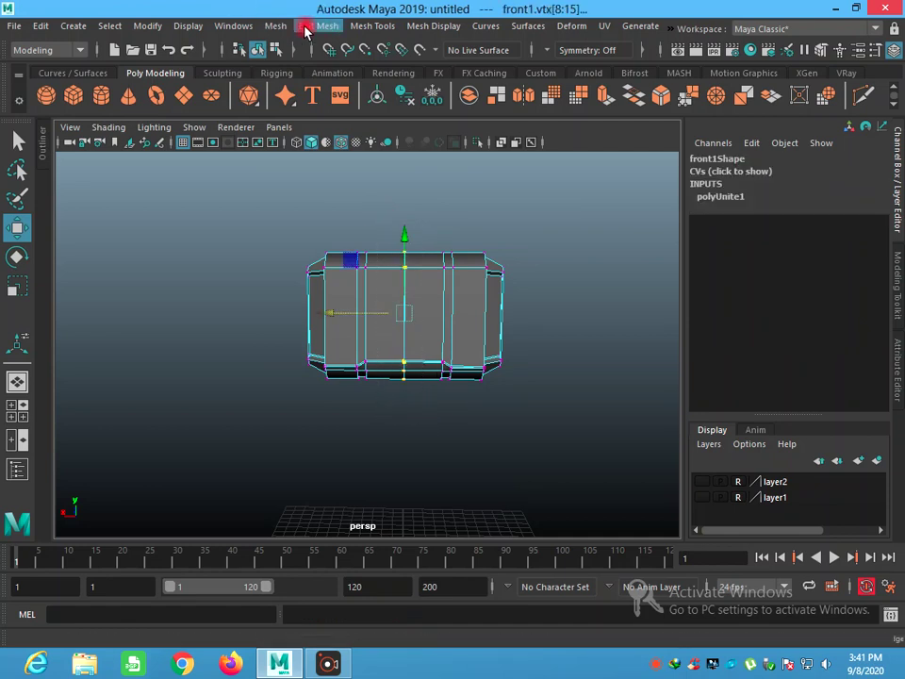
click(367, 26)
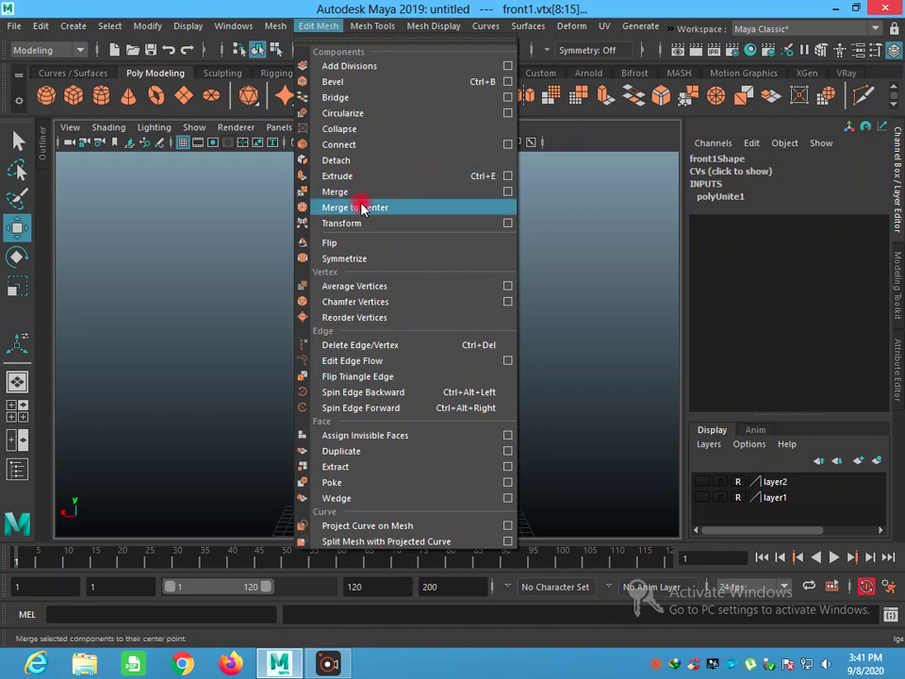
click(365, 192)
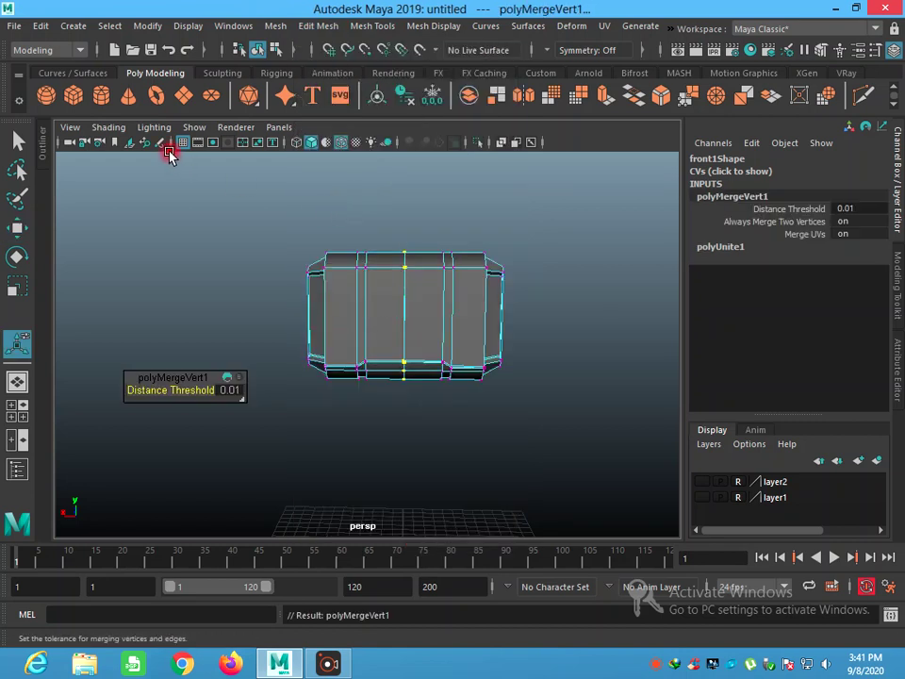
click(167, 52)
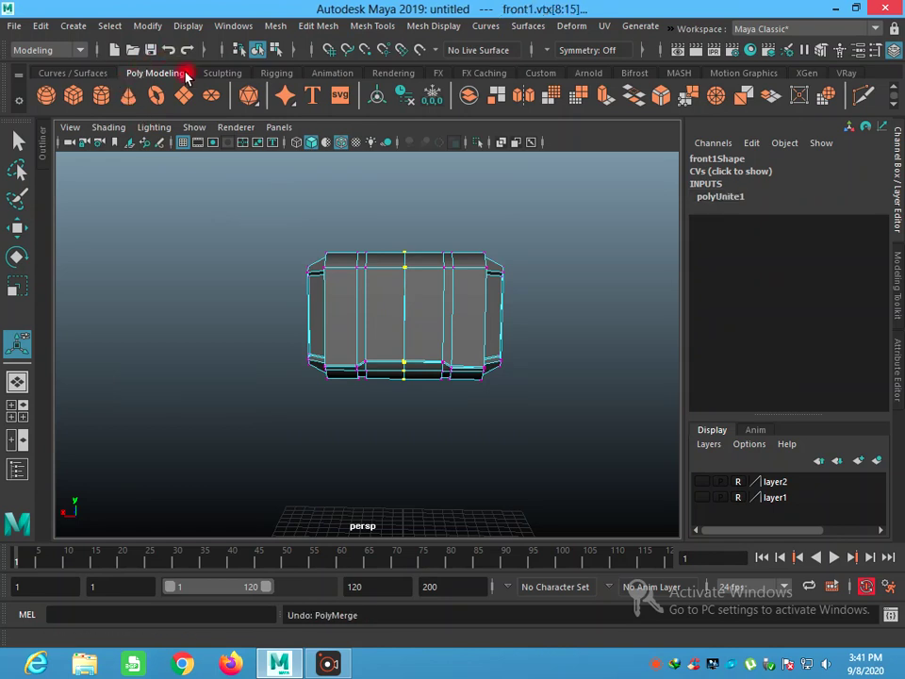
click(321, 25)
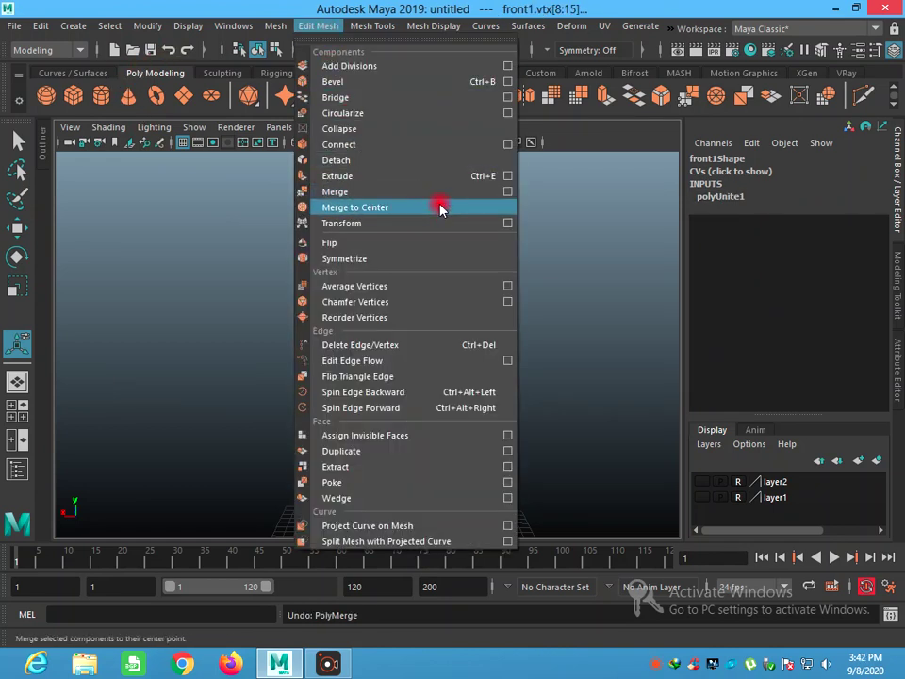
click(507, 192)
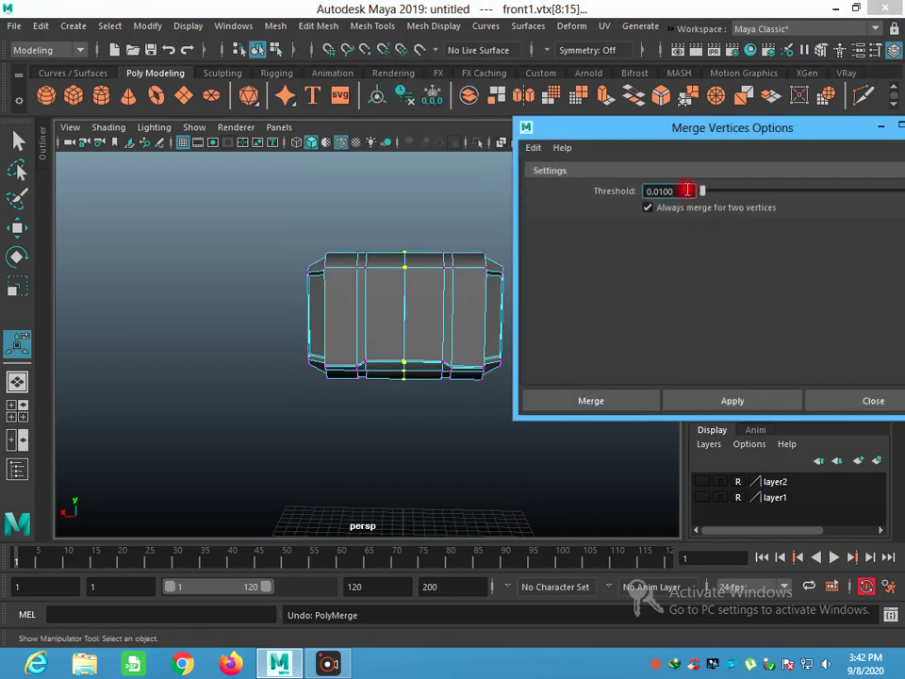
click(719, 400)
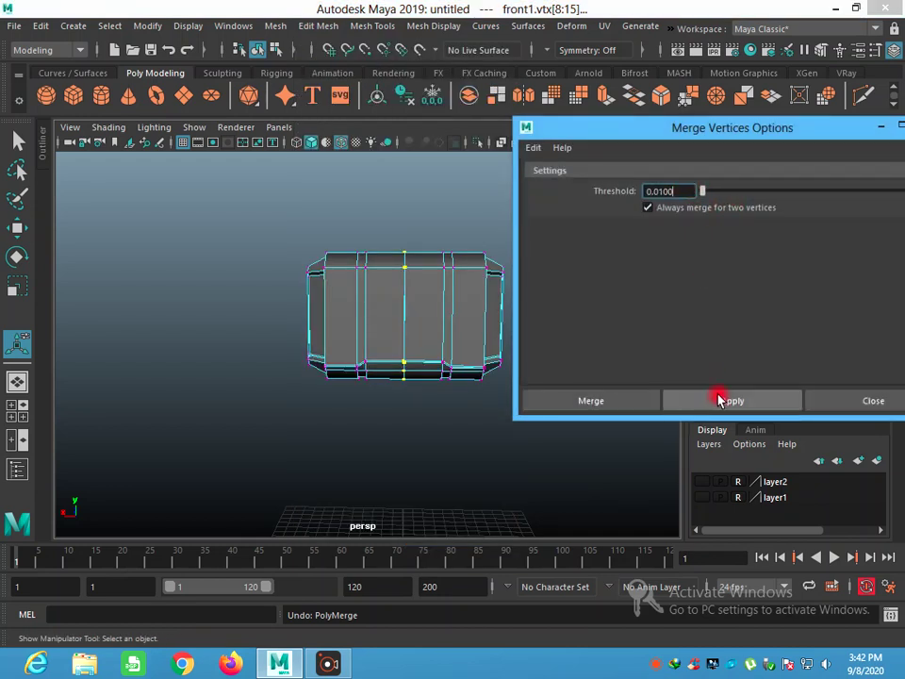
click(616, 398)
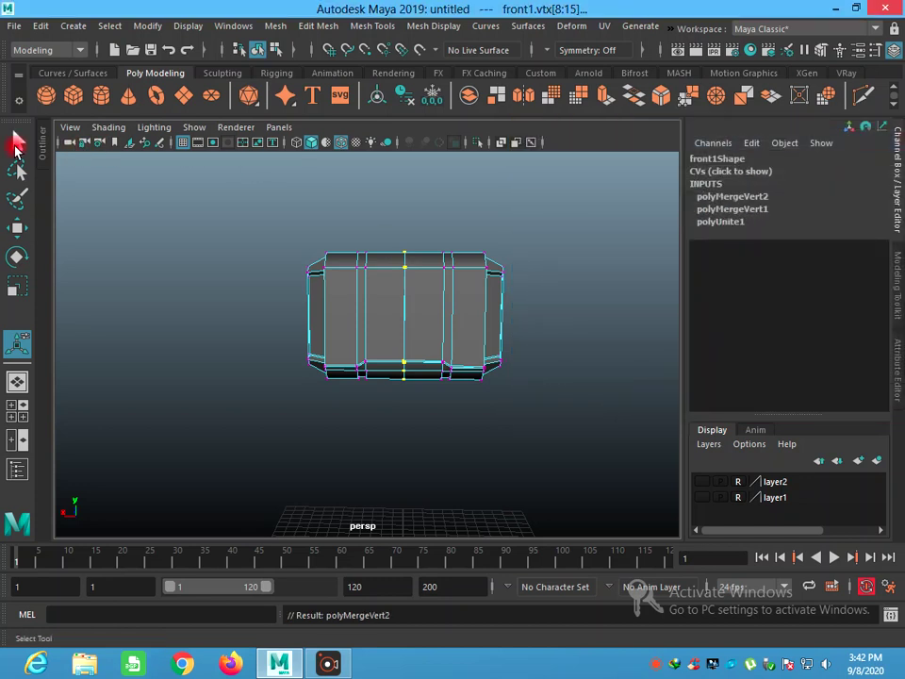
Return to object mode and reselect the combined front1 mesh, leaving its position unchanged
click(16, 141)
right_drag(414, 327, 495, 215)
click(622, 306)
click(348, 307)
click(17, 227)
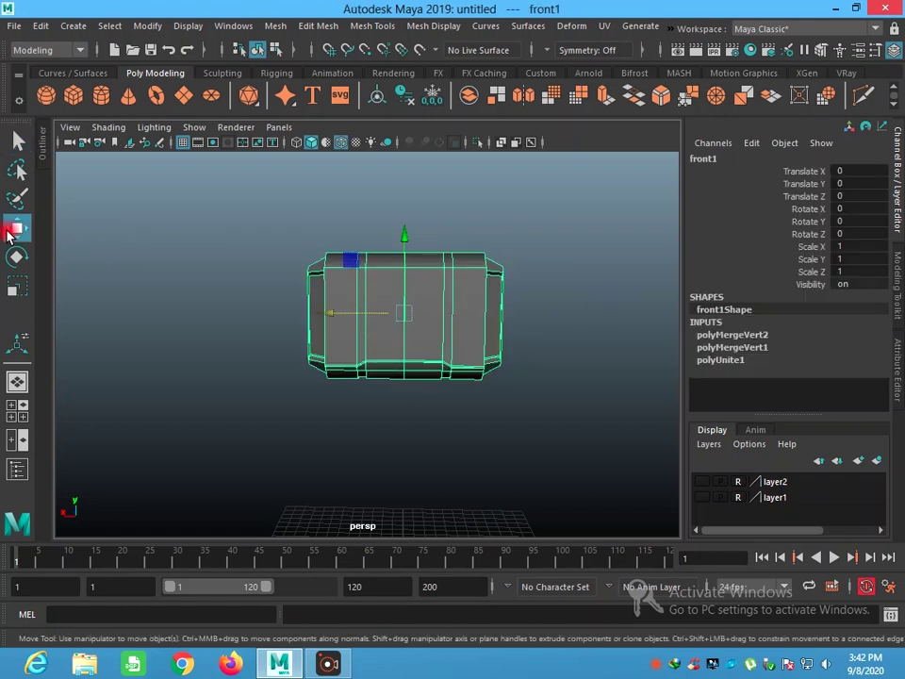
drag(362, 311, 192, 317)
key(ctrl+z)
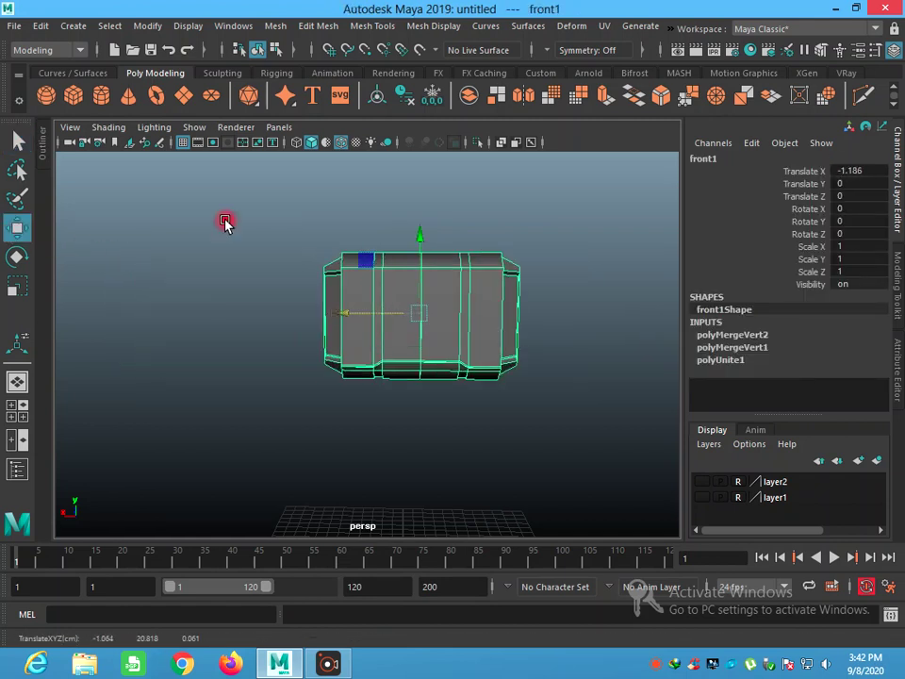
Make layer1 and layer2 reference images visible, then maximize the perspective view
click(517, 405)
key(space)
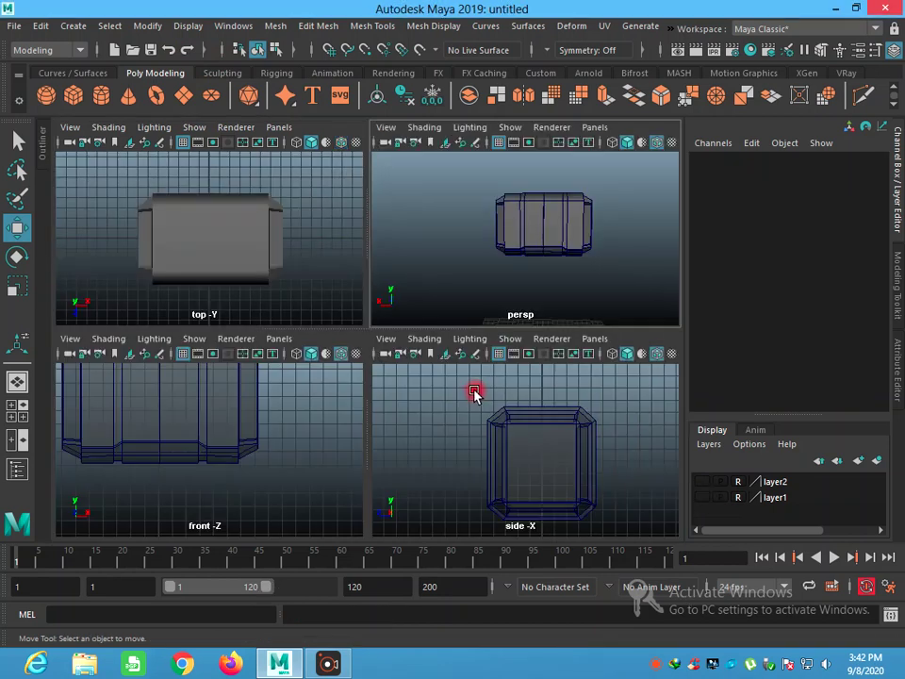
click(702, 480)
click(702, 497)
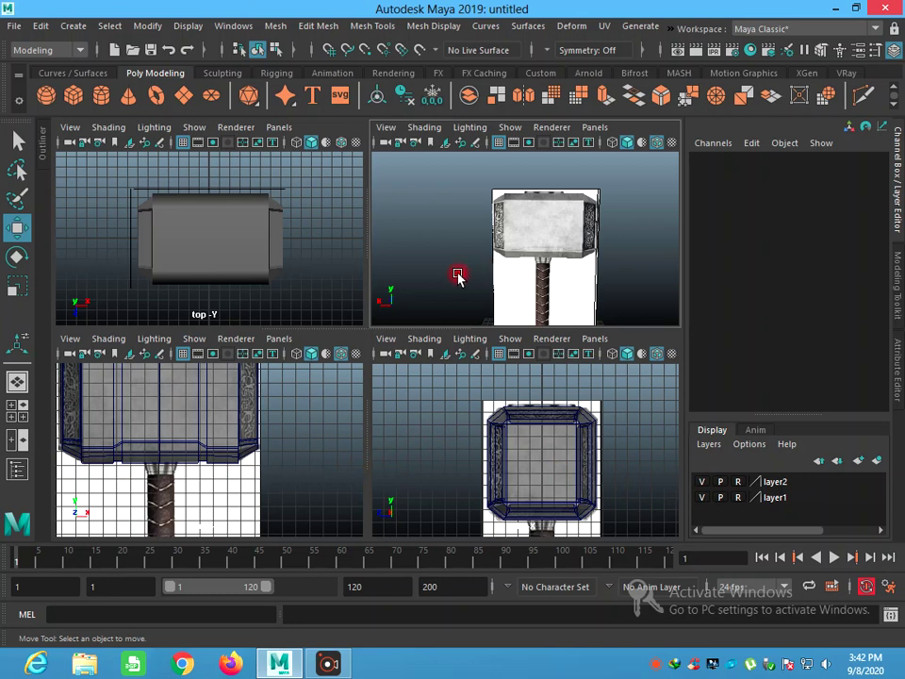
click(421, 415)
click(428, 284)
key(space)
Start drawing a polygon cylinder on the grid below the handle
mouse_move(418, 323)
alt+mouse_down()
mouse_move(413, 344)
mouse_move(433, 387)
mouse_move(426, 373)
alt+mouse_up()
click(102, 99)
click(102, 99)
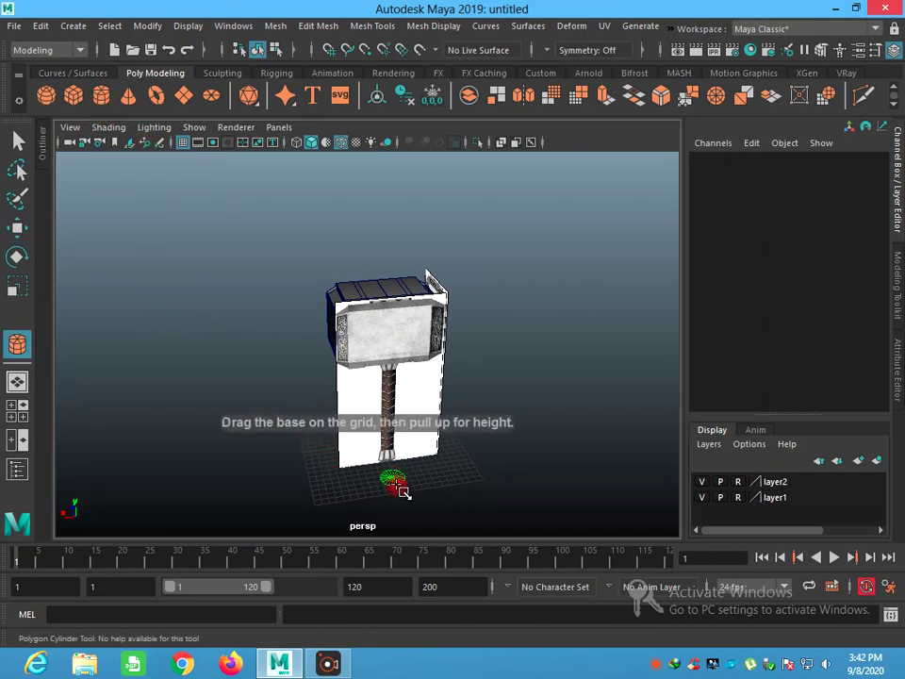
Finish drawing pCylinder1 by dragging out its radius and height
drag(403, 492, 400, 458)
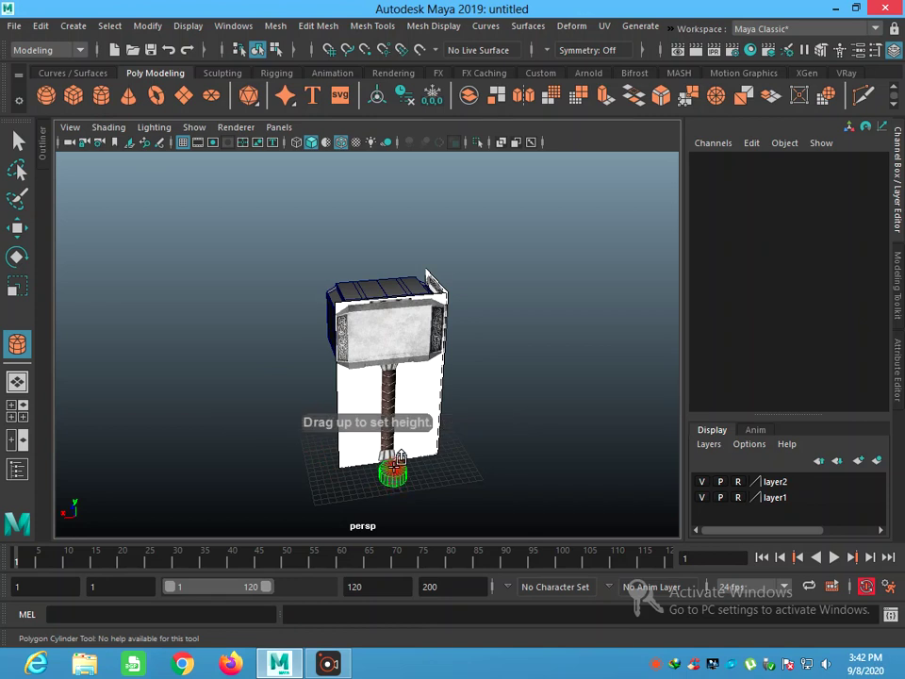
click(18, 140)
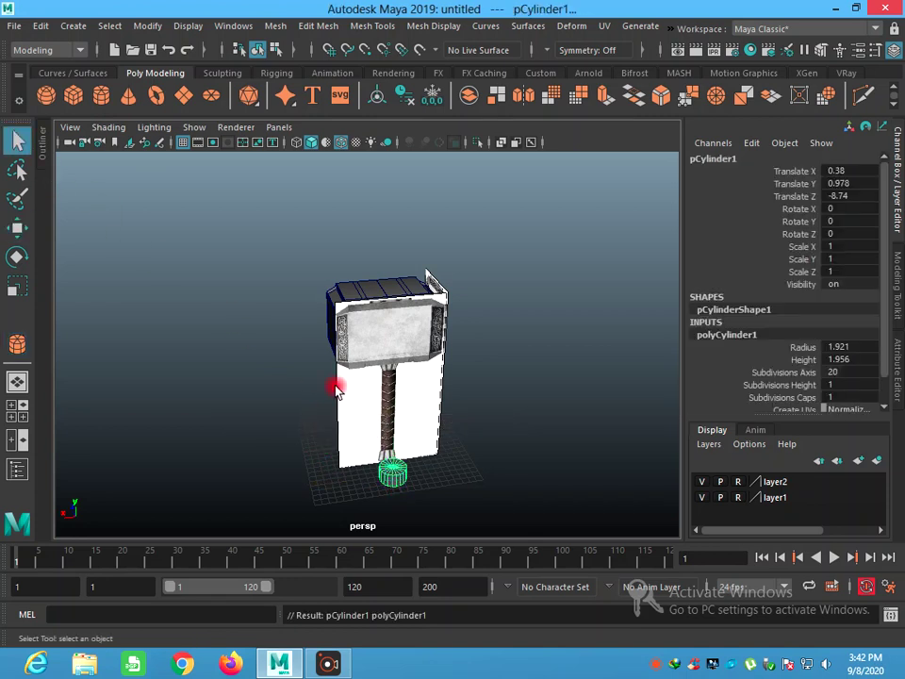
mouse_move(436, 491)
alt+mouse_down()
mouse_move(467, 497)
mouse_move(437, 473)
alt+mouse_up()
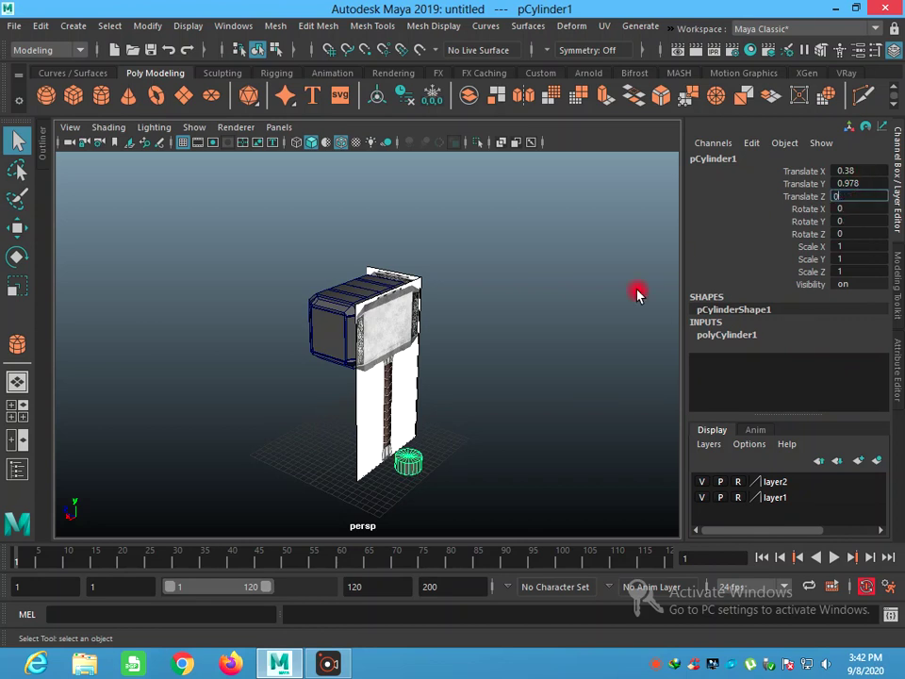
Reset pCylinder1's Translate X, Y and Z to 0 at the grid origin
key(Return)
click(603, 320)
click(349, 443)
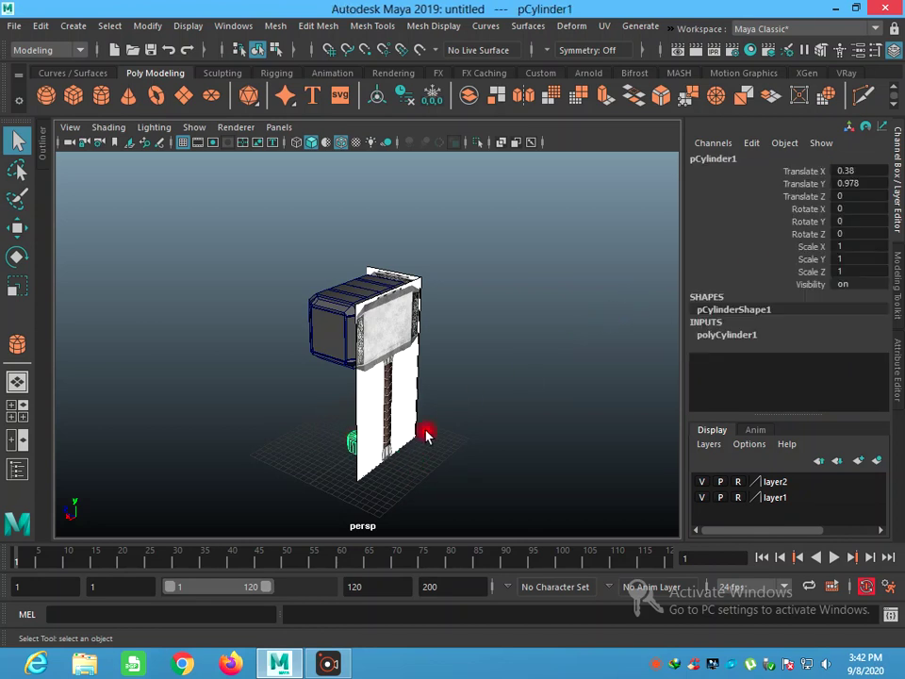
double_click(839, 184)
text(0)
key(Return)
double_click(852, 171)
key(Return)
click(481, 423)
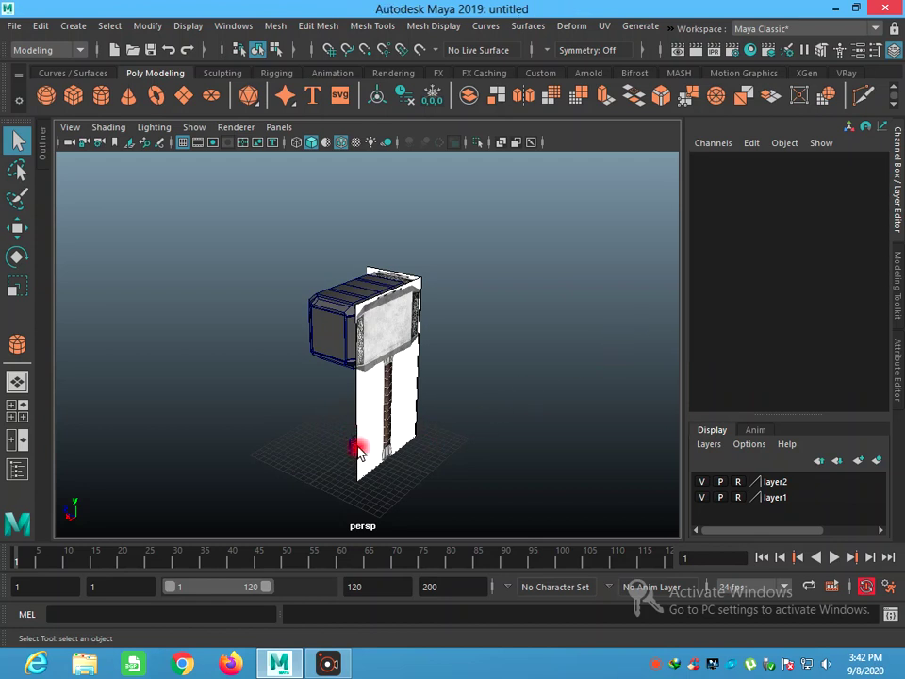
click(359, 451)
mouse_move(483, 440)
alt+mouse_down()
mouse_move(481, 418)
mouse_move(525, 401)
mouse_move(423, 446)
mouse_move(424, 393)
mouse_move(429, 443)
alt+mouse_up()
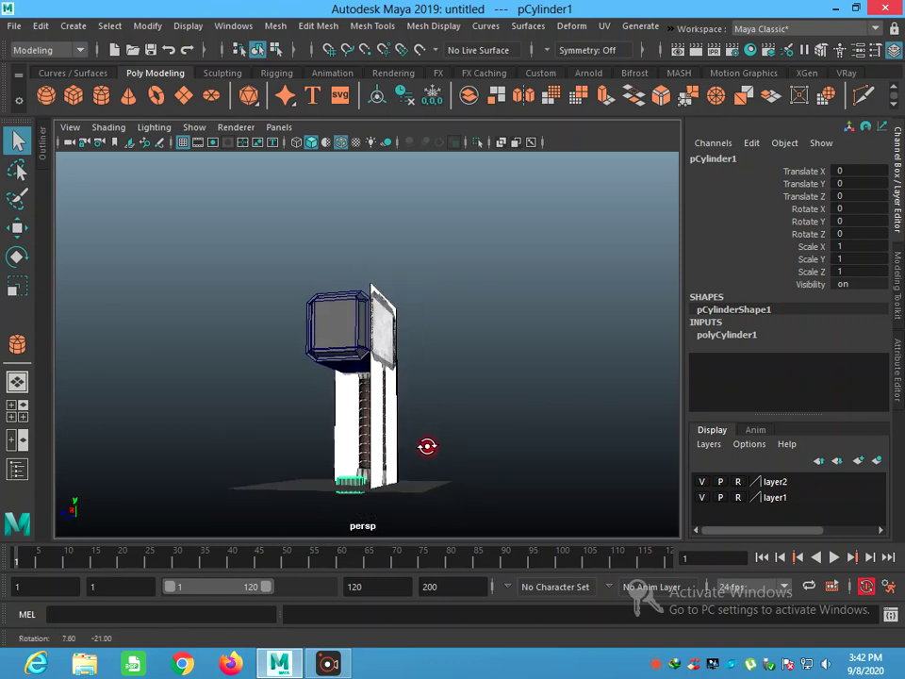
key(space)
key(space)
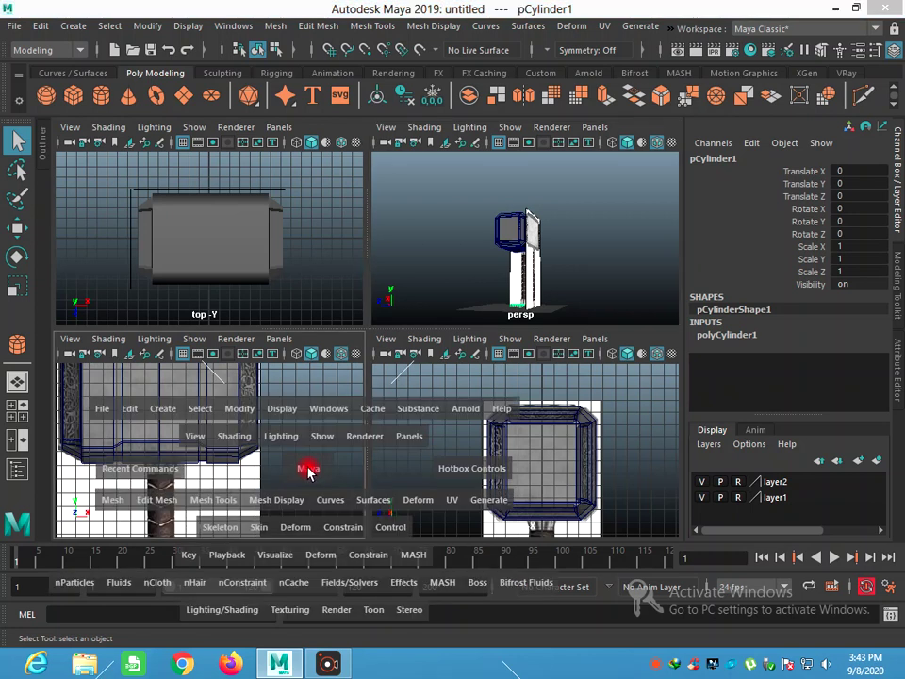
Raise pCylinder1 up the handle to Translate Y 15.366, just beneath the hammer head
scroll(311, 471, down, 3)
alt+middle_drag(354, 474, 363, 343)
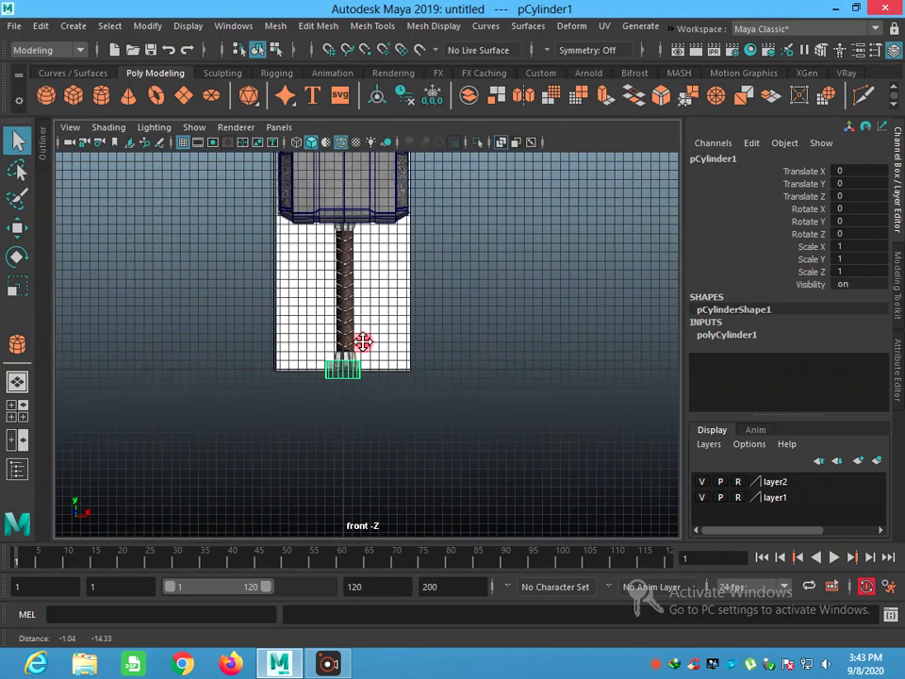
scroll(364, 357, up, 2)
scroll(325, 408, up, 2)
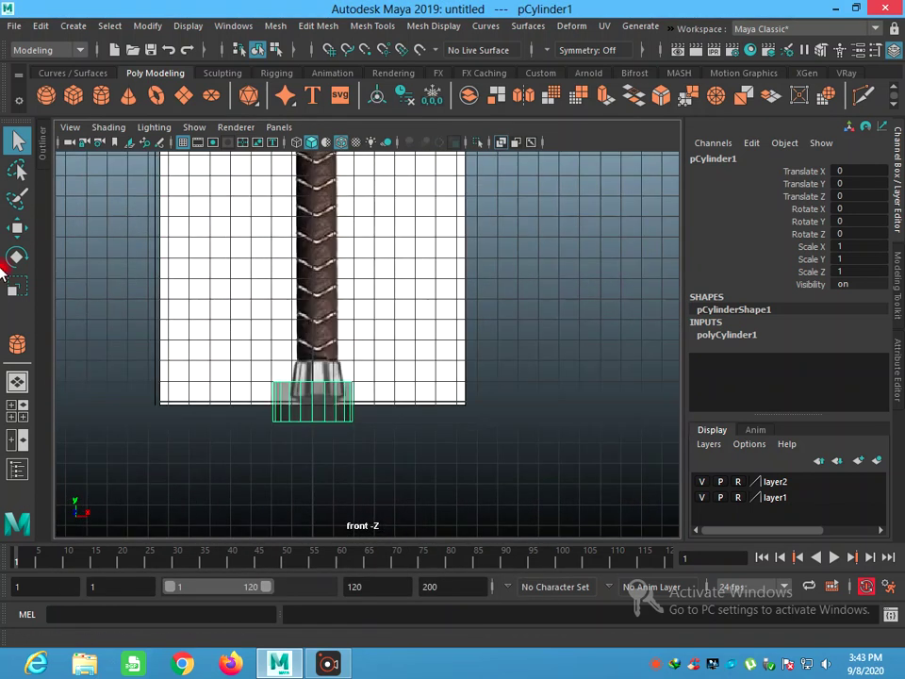
click(17, 227)
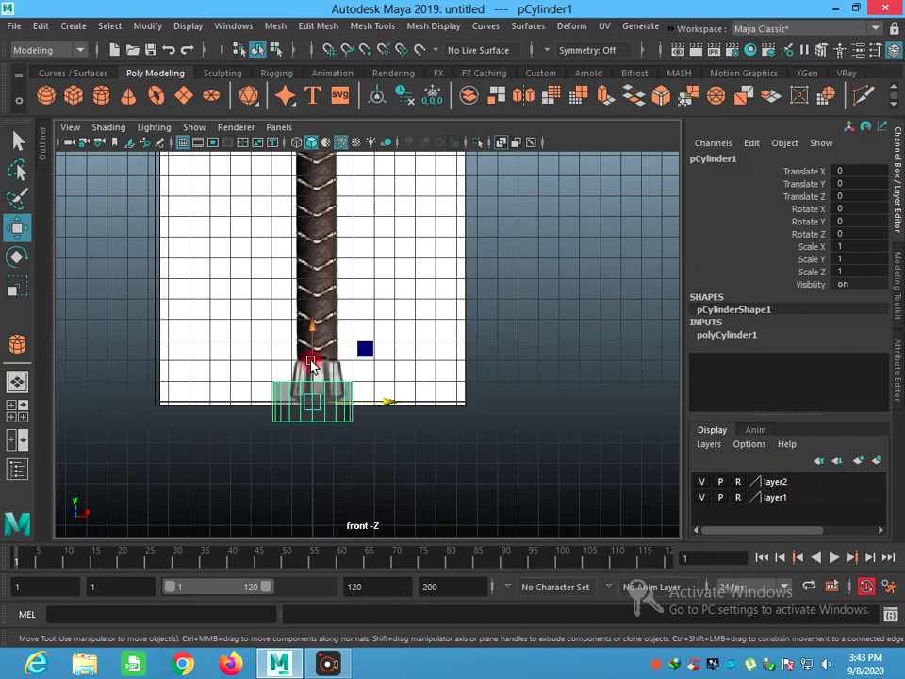
drag(312, 366, 323, 244)
alt+middle_drag(346, 314, 350, 443)
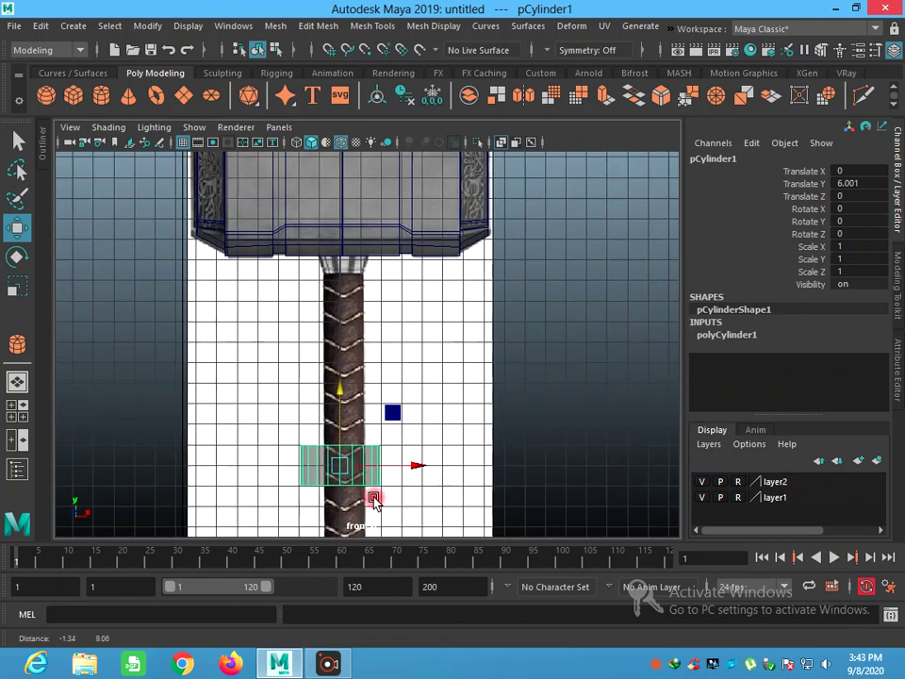
drag(342, 429, 347, 253)
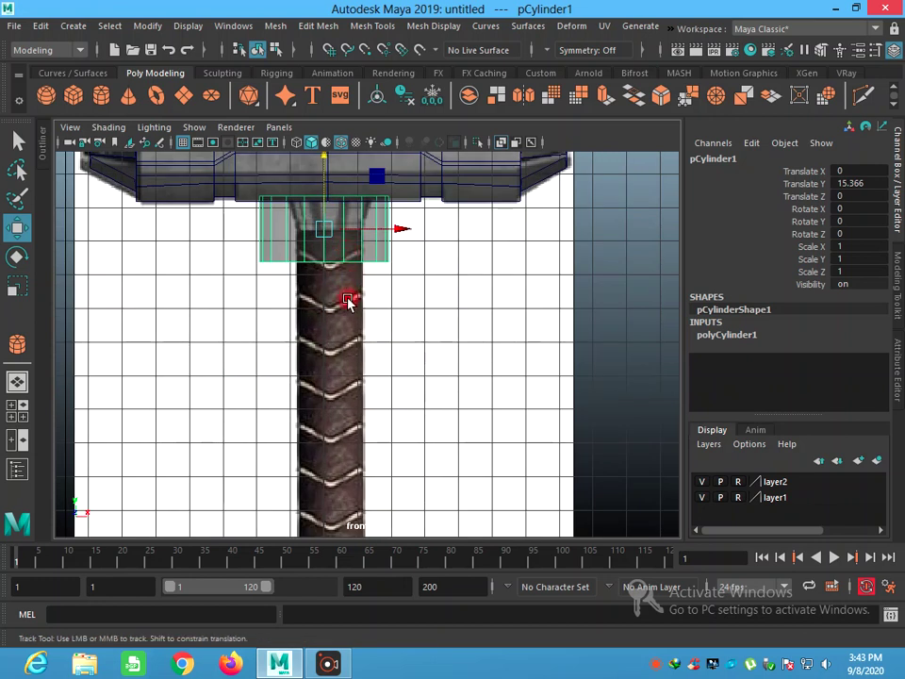
scroll(347, 298, up, 3)
scroll(373, 424, up, 2)
drag(407, 371, 406, 360)
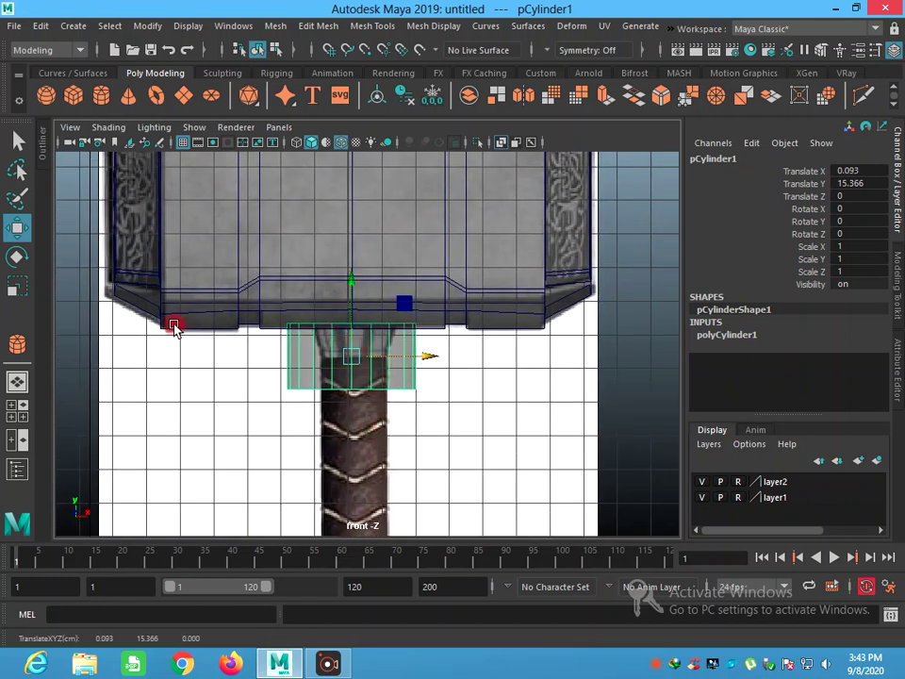
right_drag(348, 367, 272, 228)
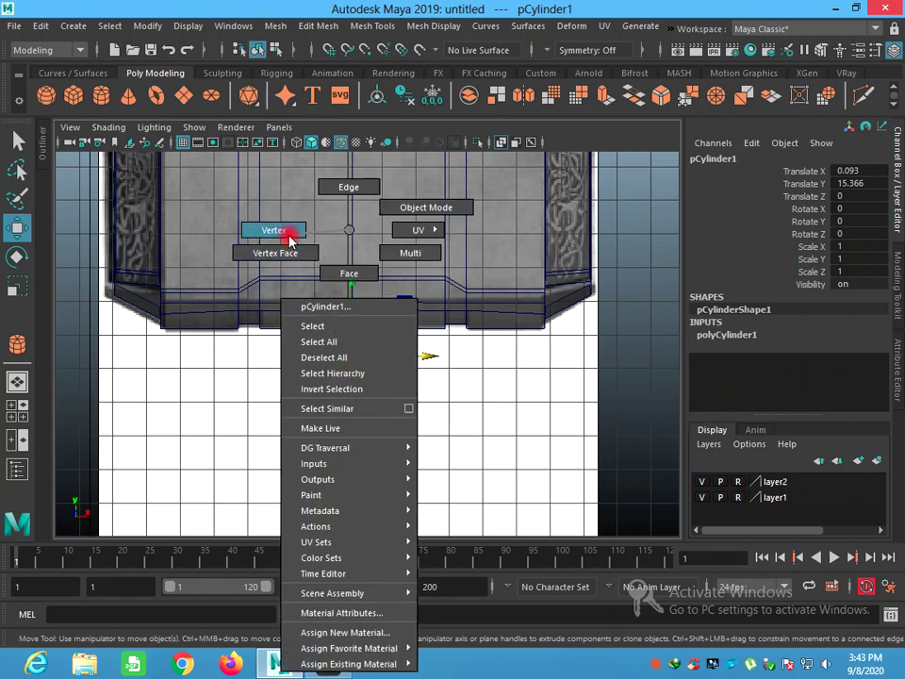
Scale the collar's top and bottom vertex rows inward to narrow the cylinder
drag(461, 355, 170, 307)
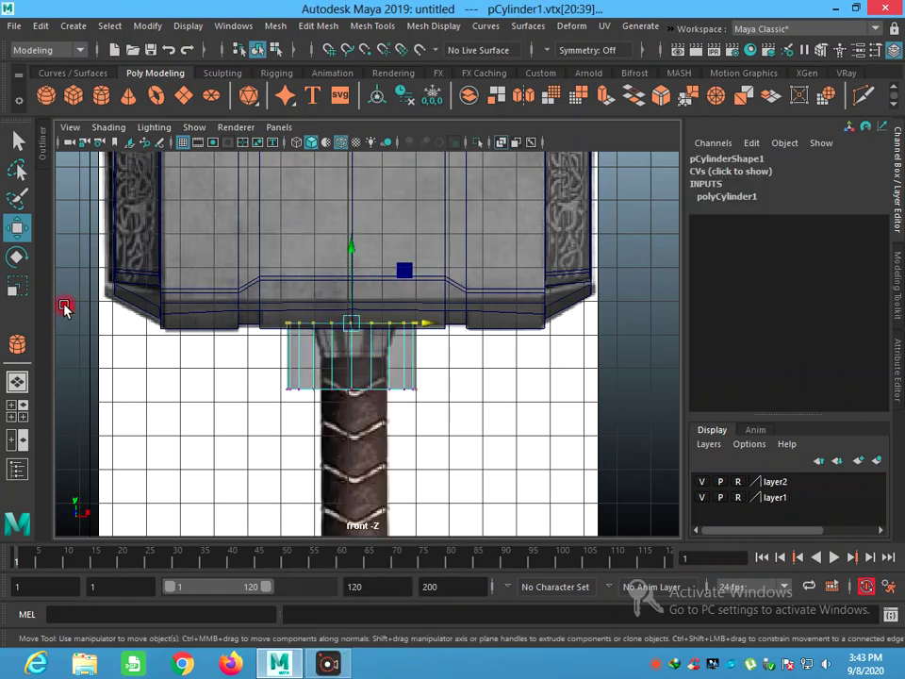
click(21, 290)
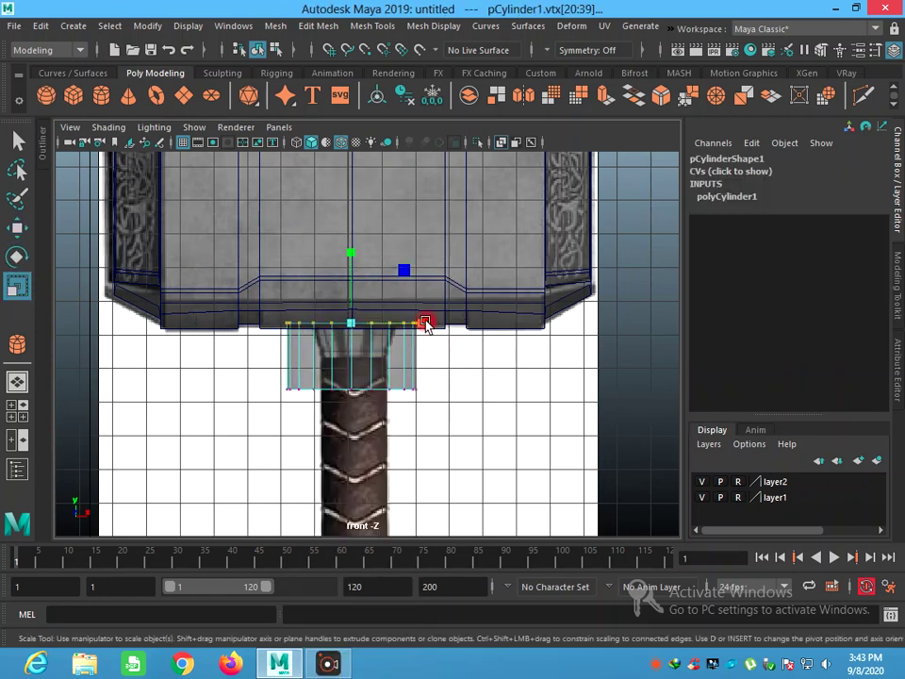
drag(352, 327, 323, 332)
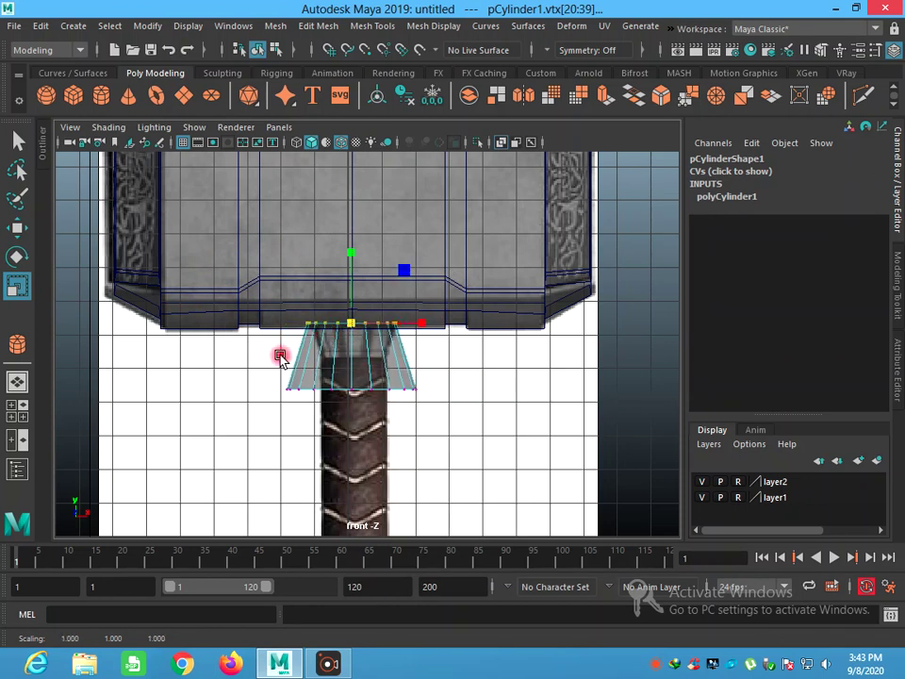
drag(232, 358, 450, 422)
click(412, 387)
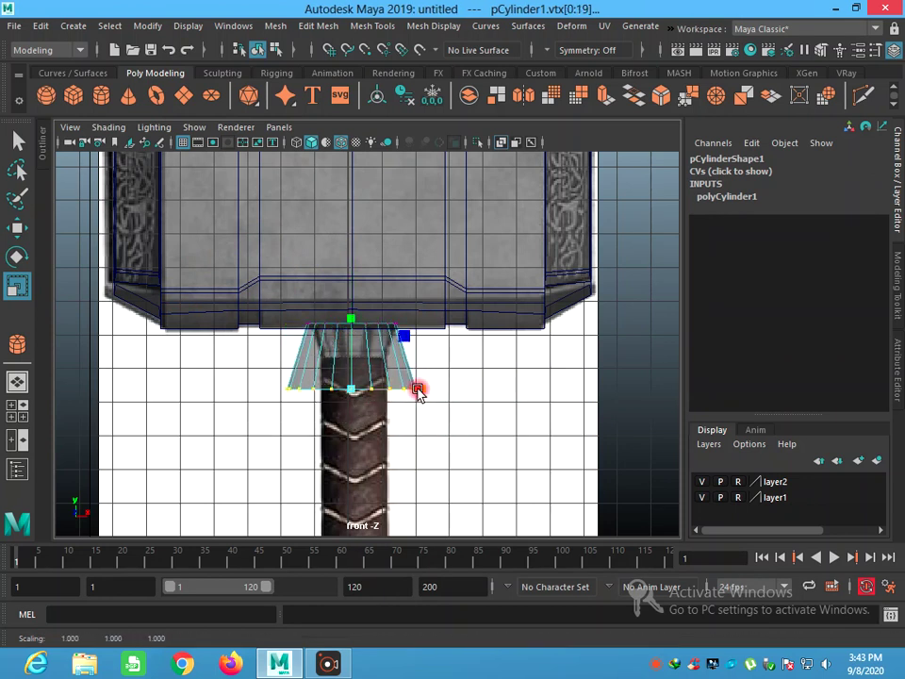
drag(352, 387, 313, 387)
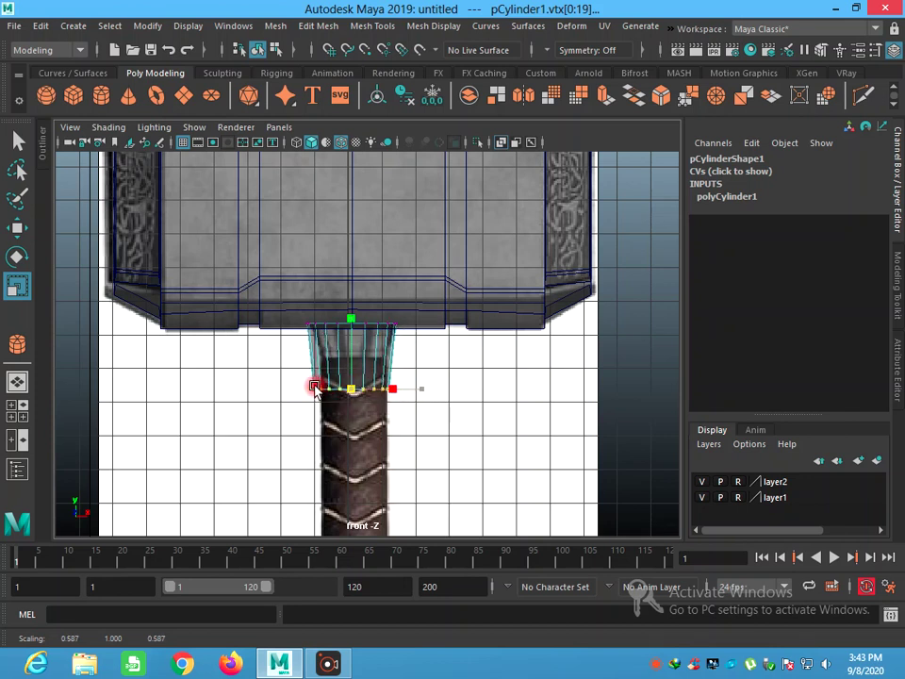
Raise the bottom ring to shorten the collar, refine its width, and recentre it in object mode
click(17, 227)
drag(351, 344, 347, 314)
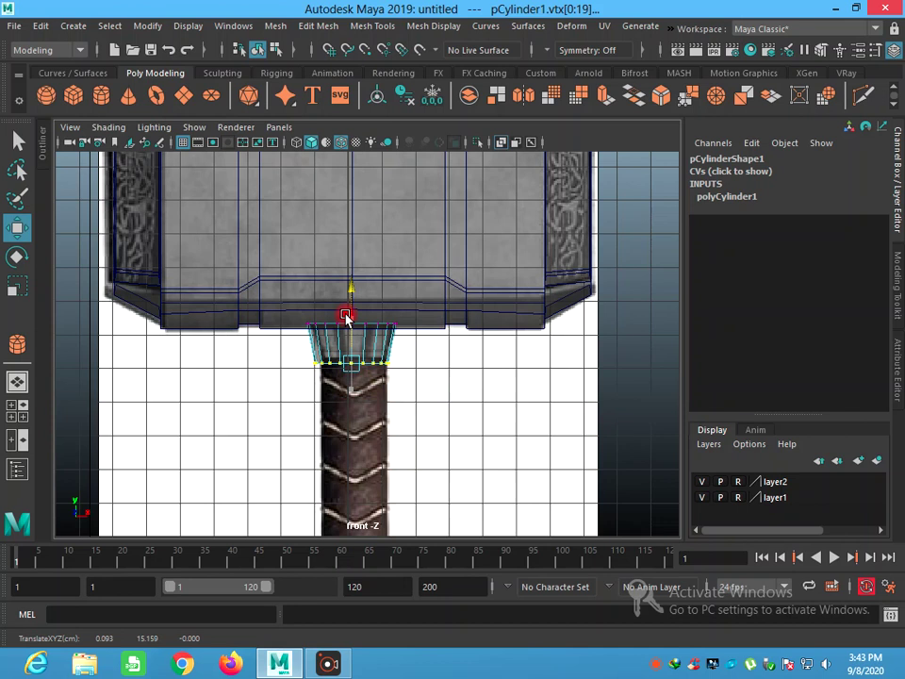
scroll(363, 359, up, 2)
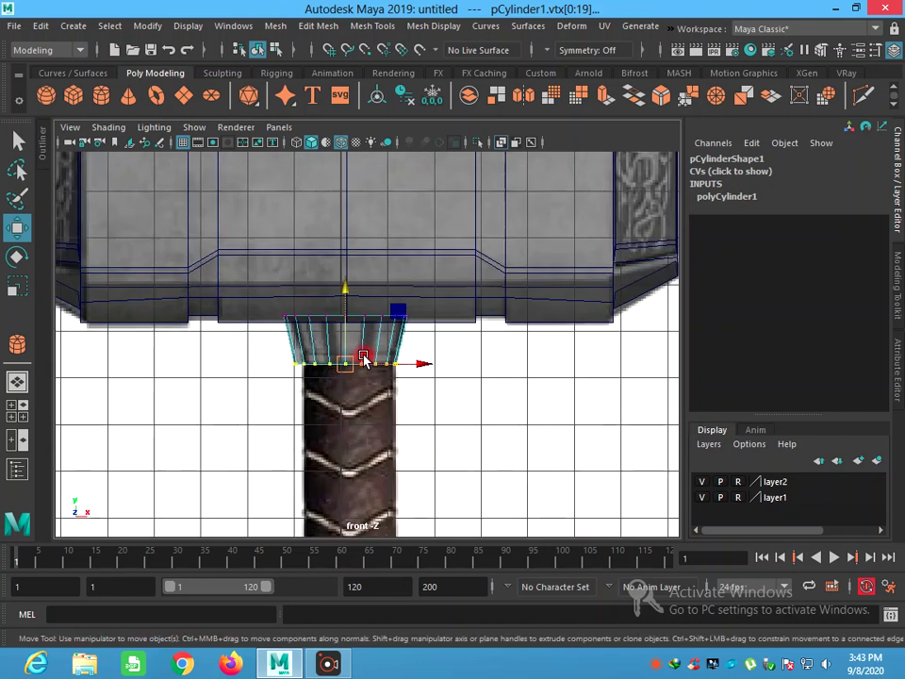
scroll(371, 365, up, 3)
click(28, 283)
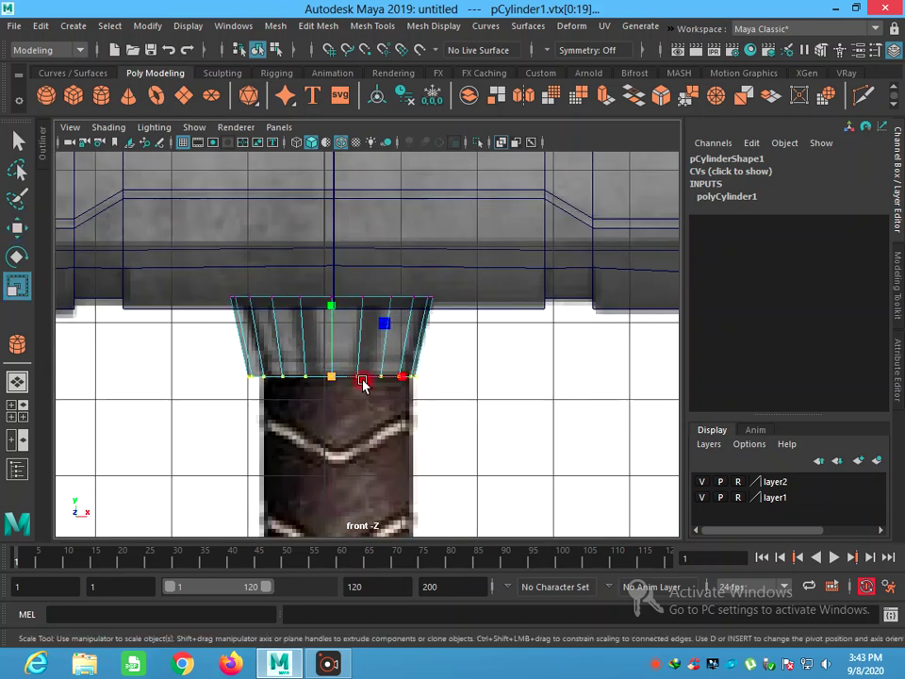
drag(402, 377, 333, 375)
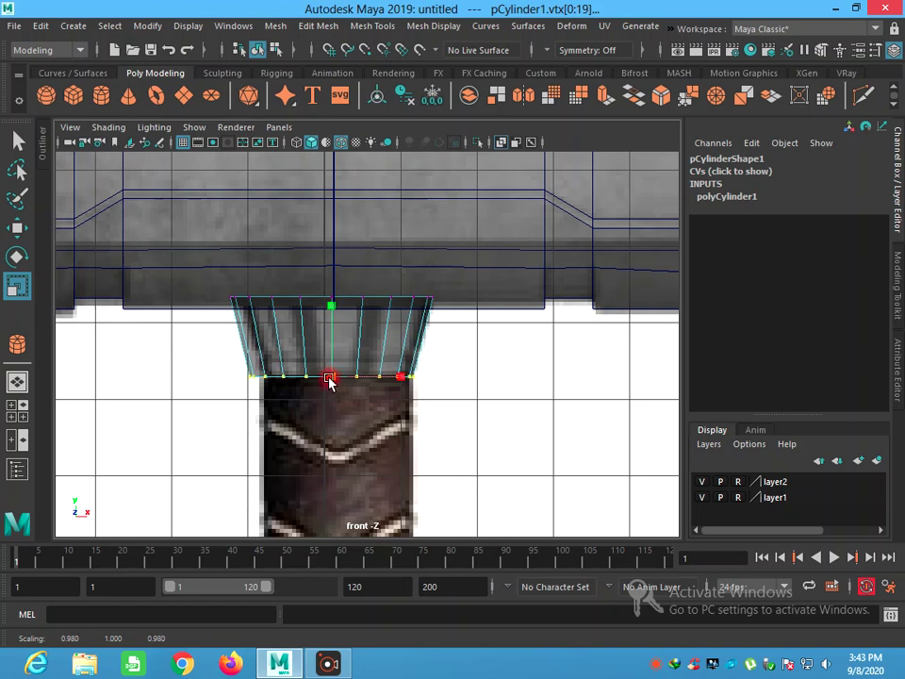
click(330, 379)
click(21, 229)
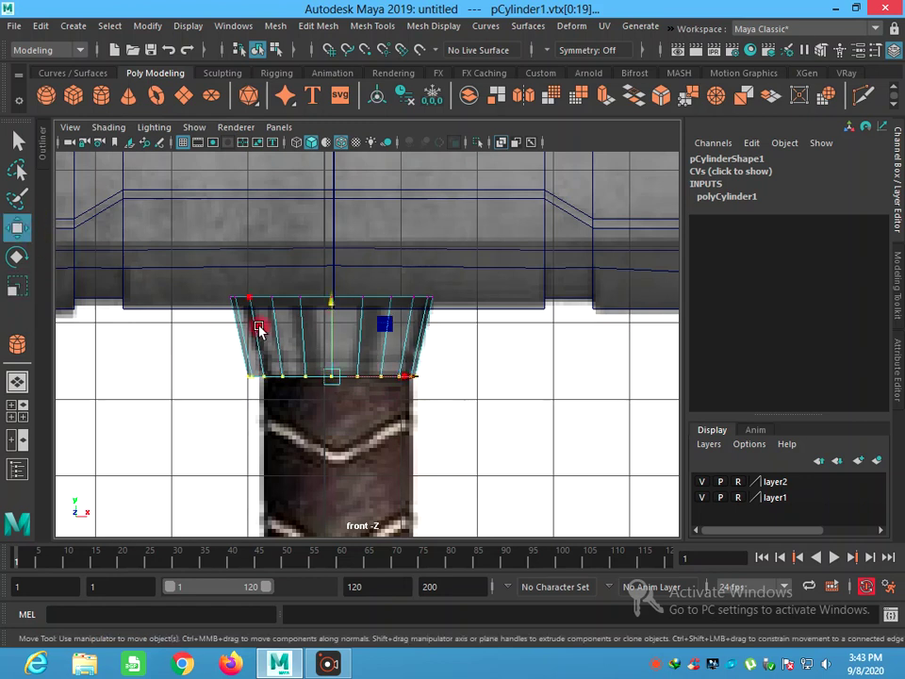
right_drag(329, 283, 364, 204)
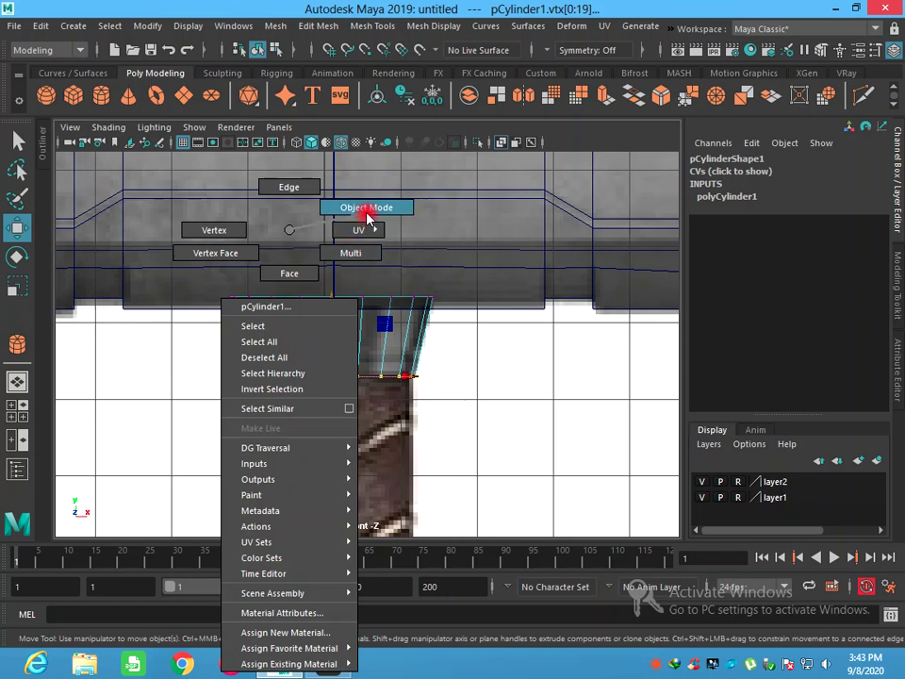
drag(393, 373, 395, 375)
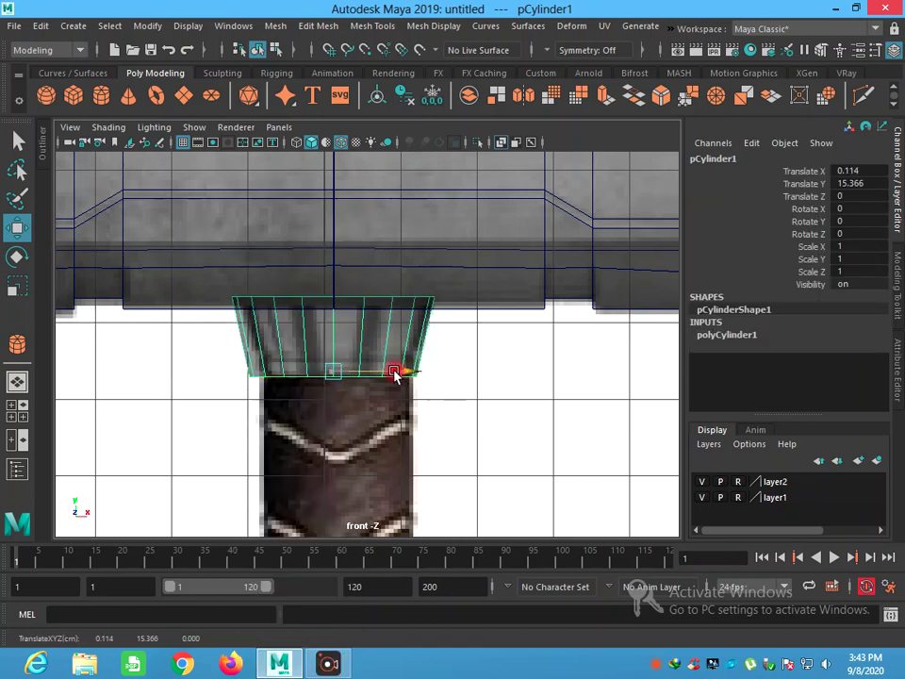
right_click(352, 355)
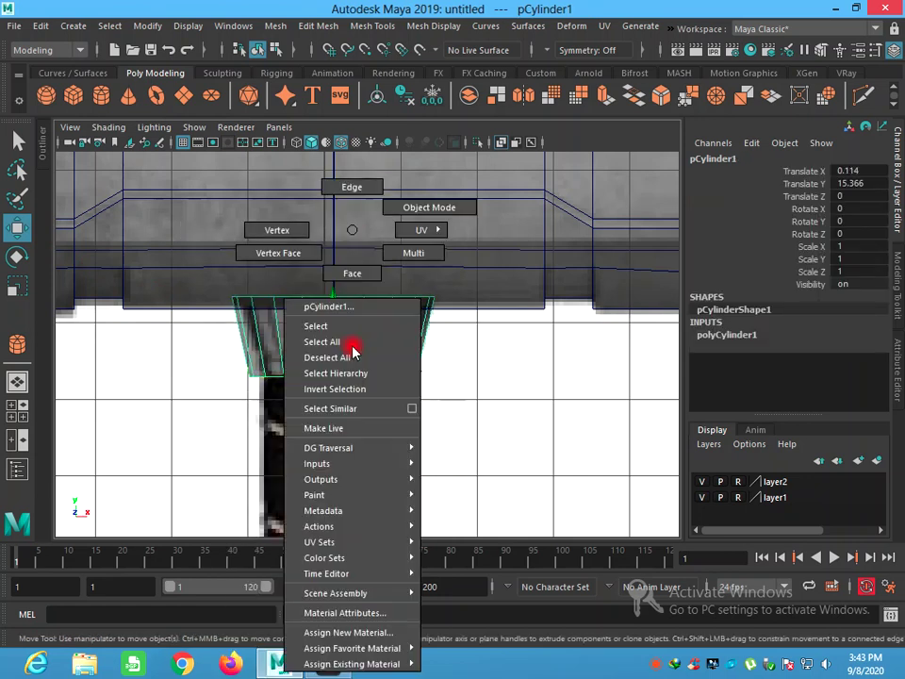
Insert an edge loop near the collar's lower rim and box-select the thin band of faces there
click(349, 187)
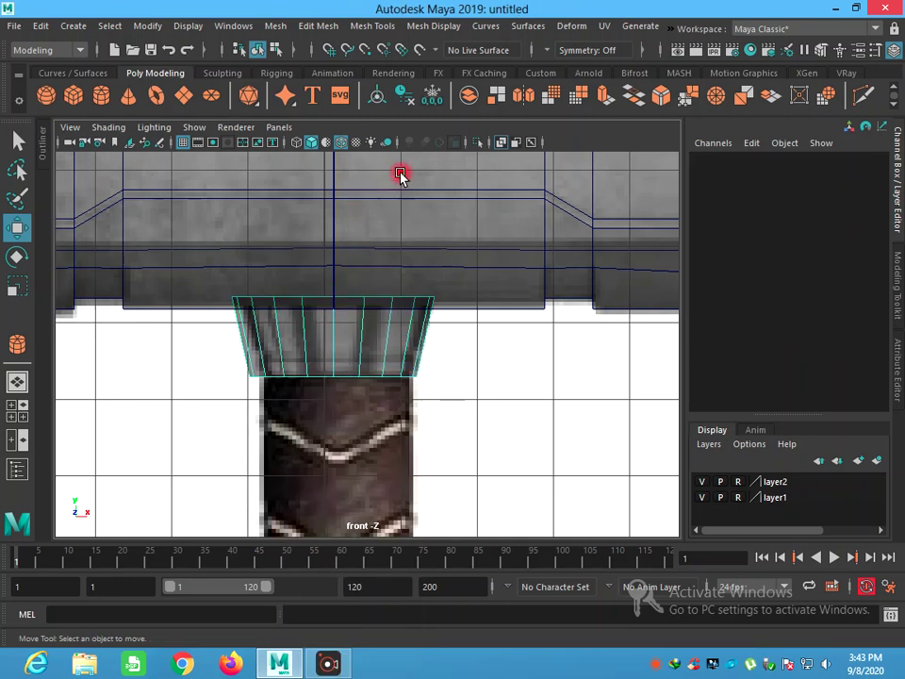
click(419, 26)
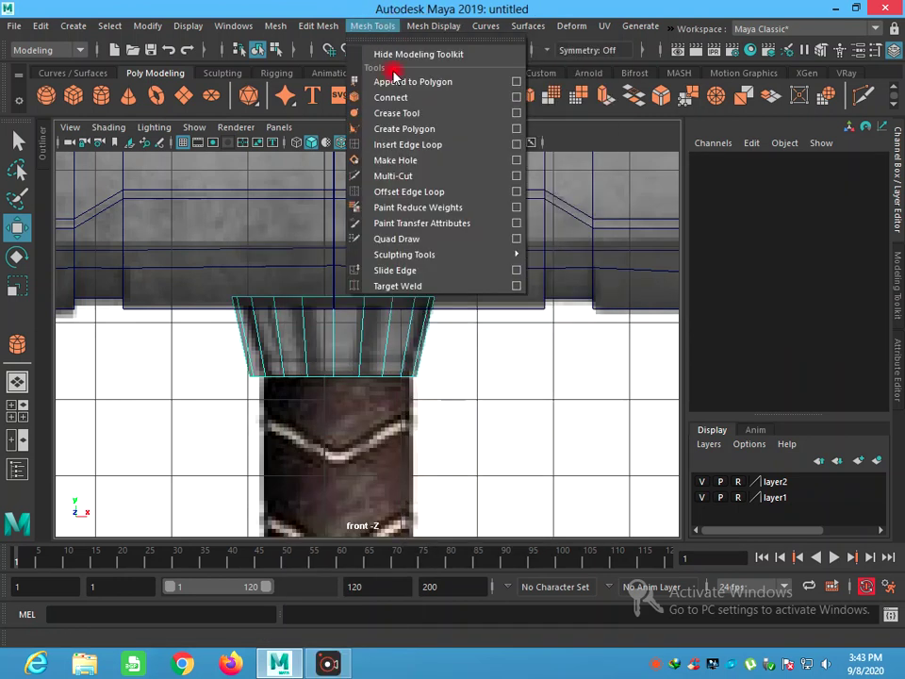
click(409, 147)
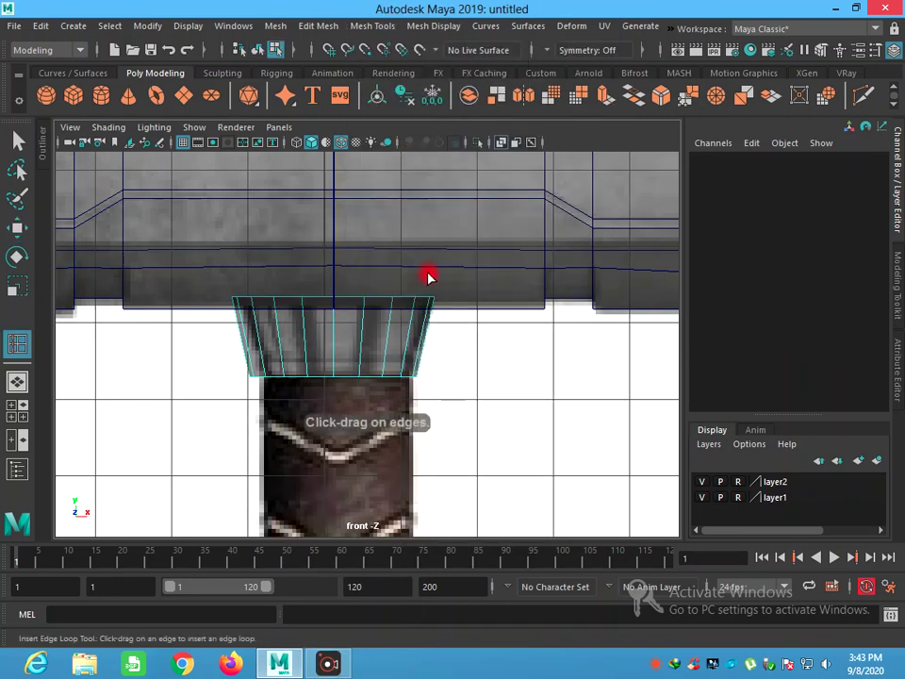
drag(417, 360, 411, 366)
right_drag(313, 228, 303, 267)
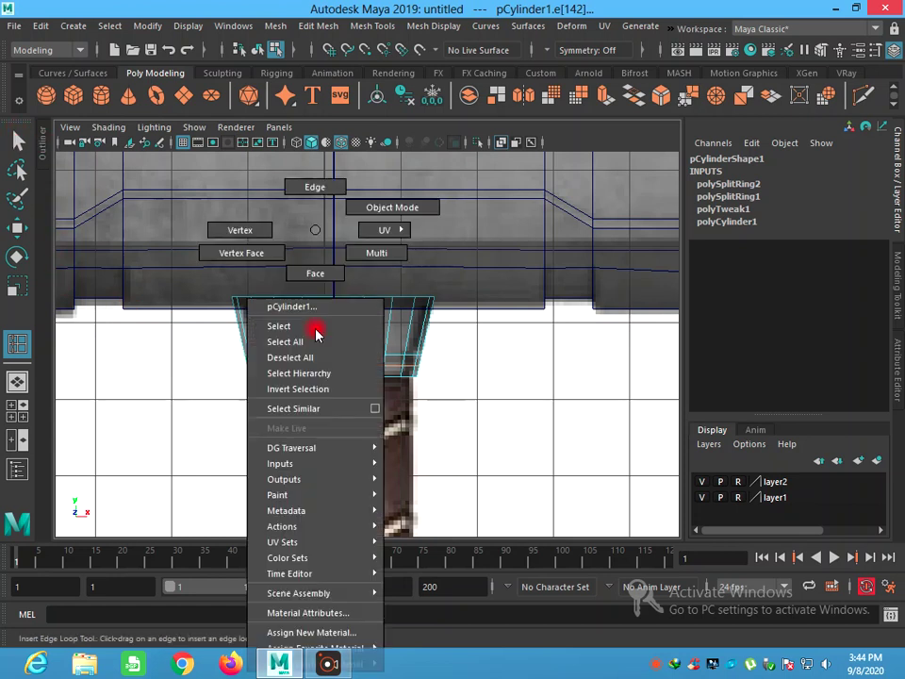
scroll(297, 370, up, 2)
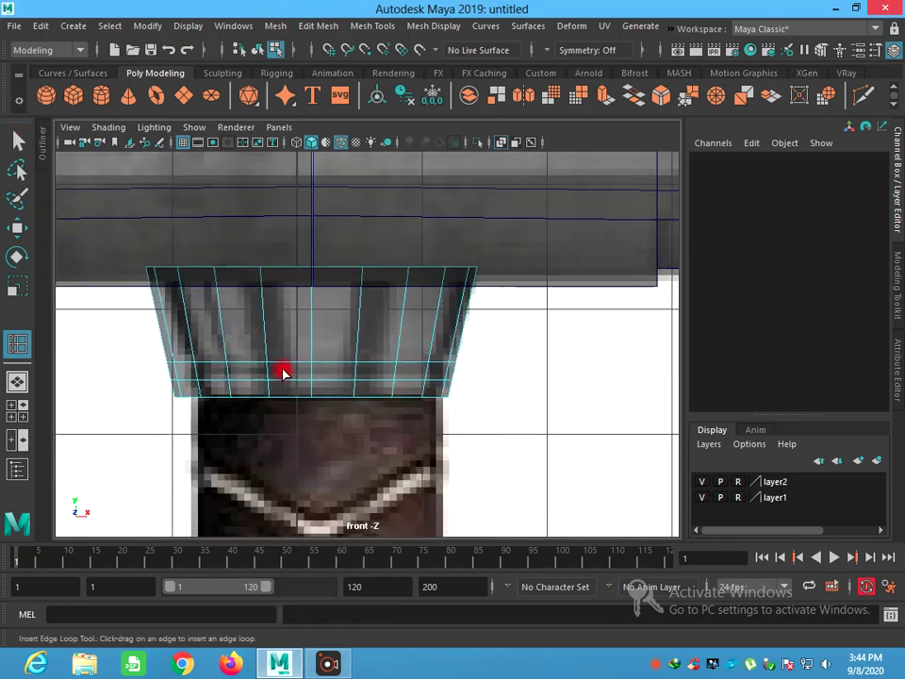
drag(156, 370, 473, 376)
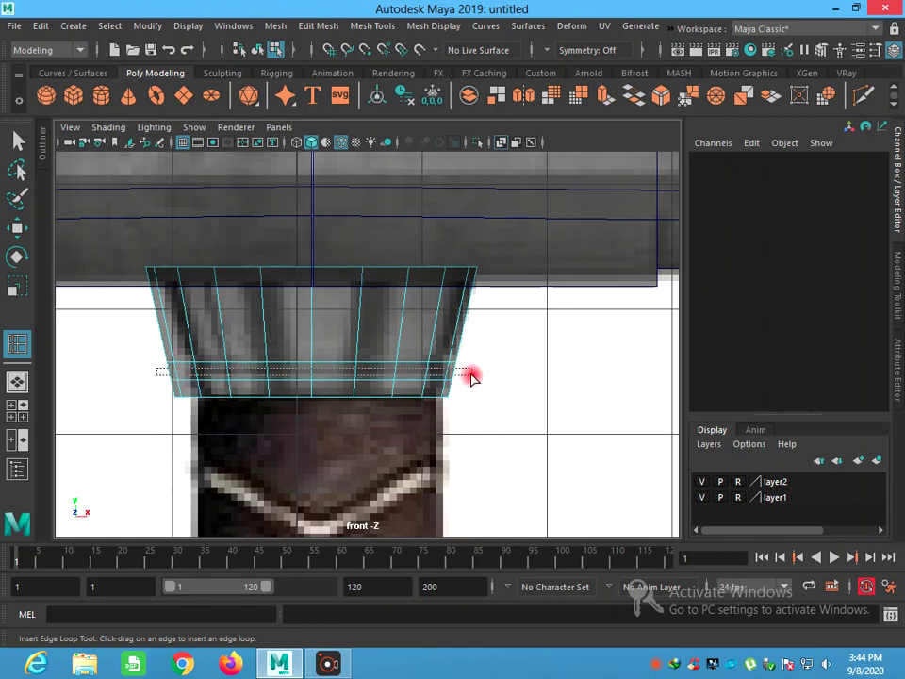
drag(472, 377, 470, 373)
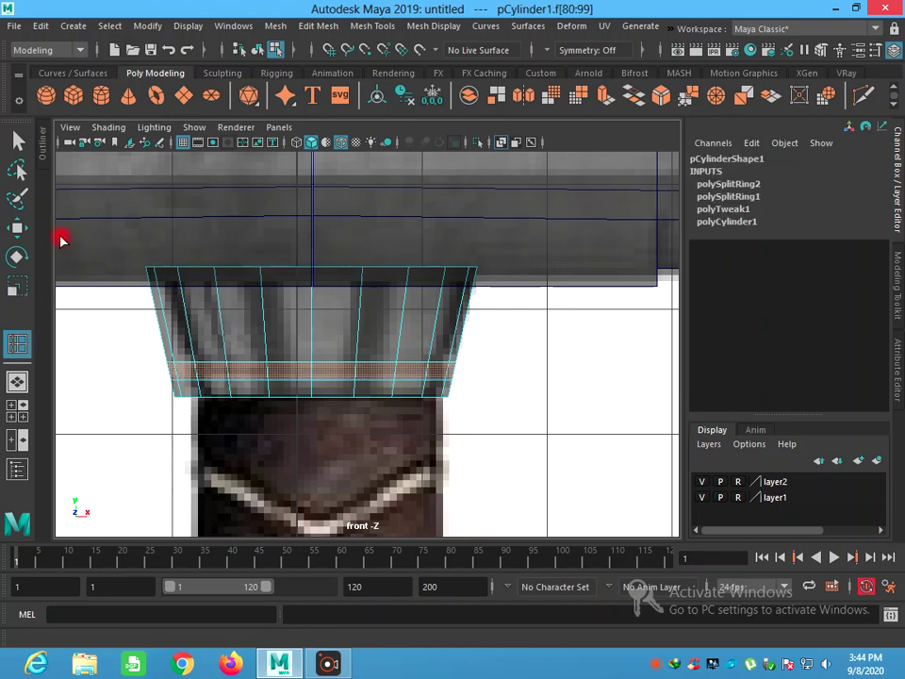
Extrude the thin band of collar faces, redoing it after undoing a failed attempt
click(315, 26)
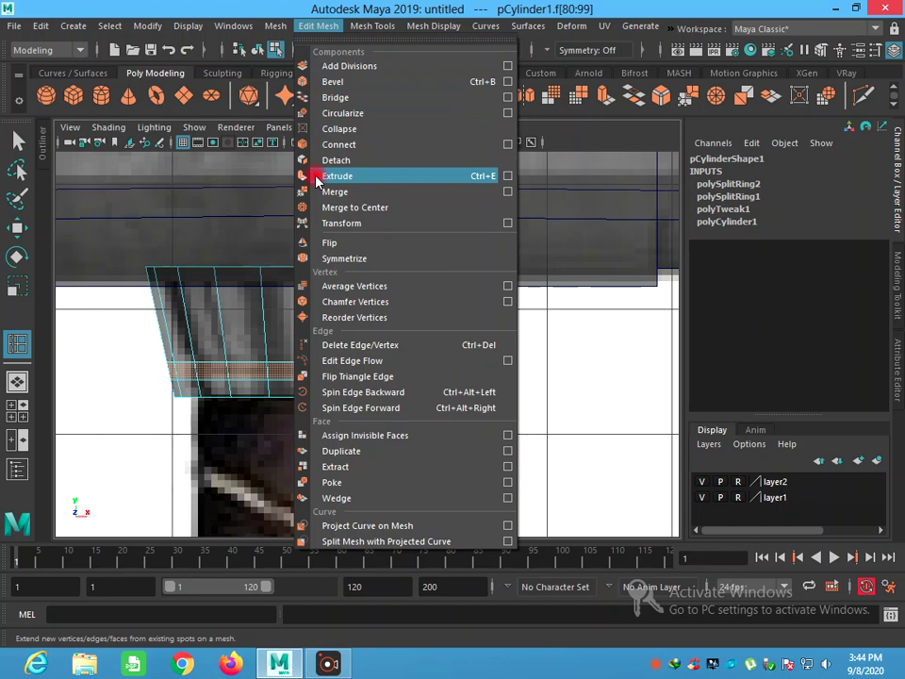
click(307, 175)
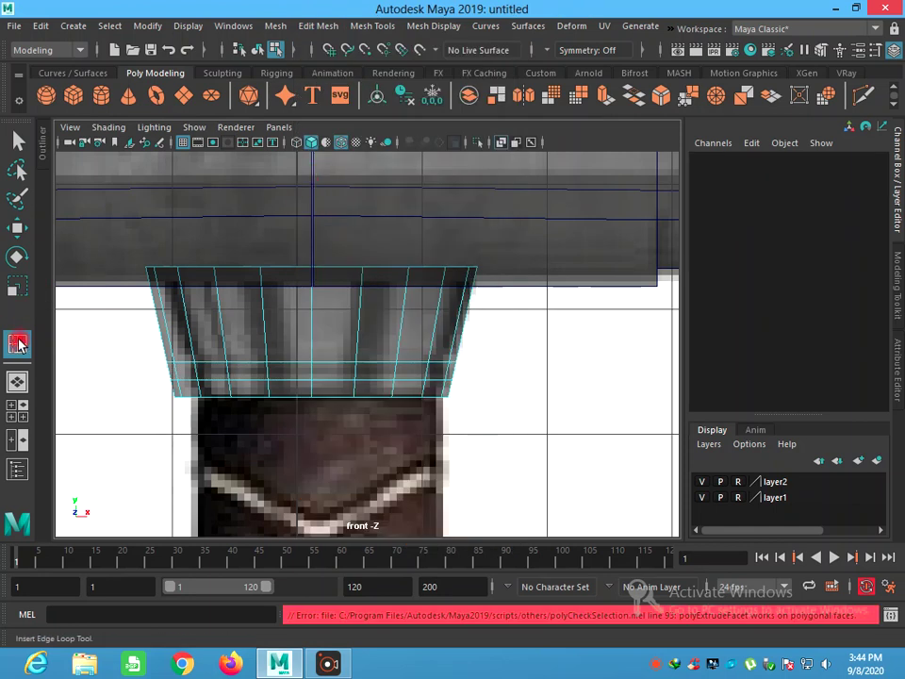
click(18, 142)
click(168, 52)
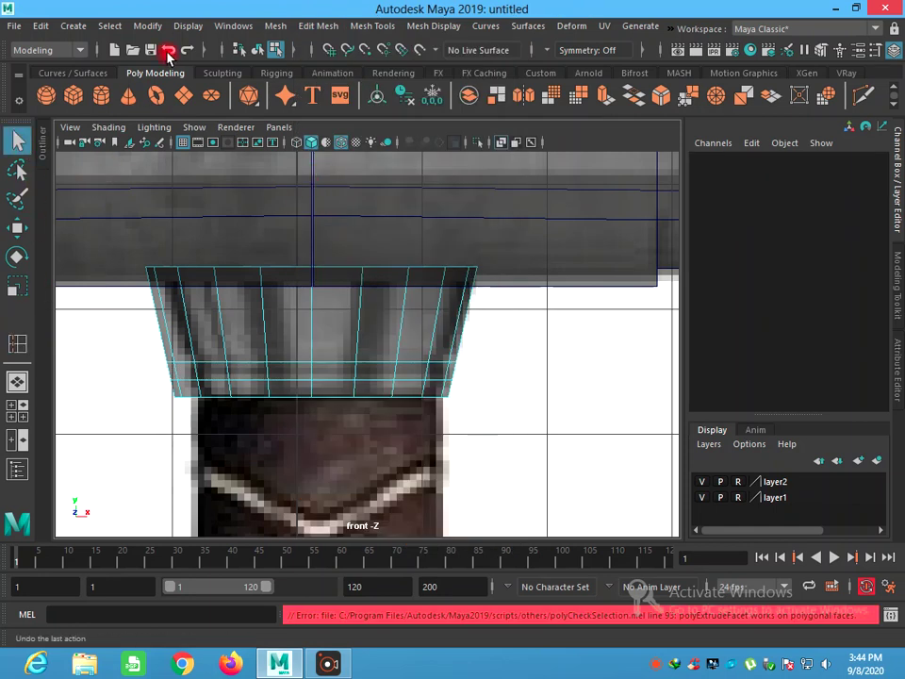
click(372, 25)
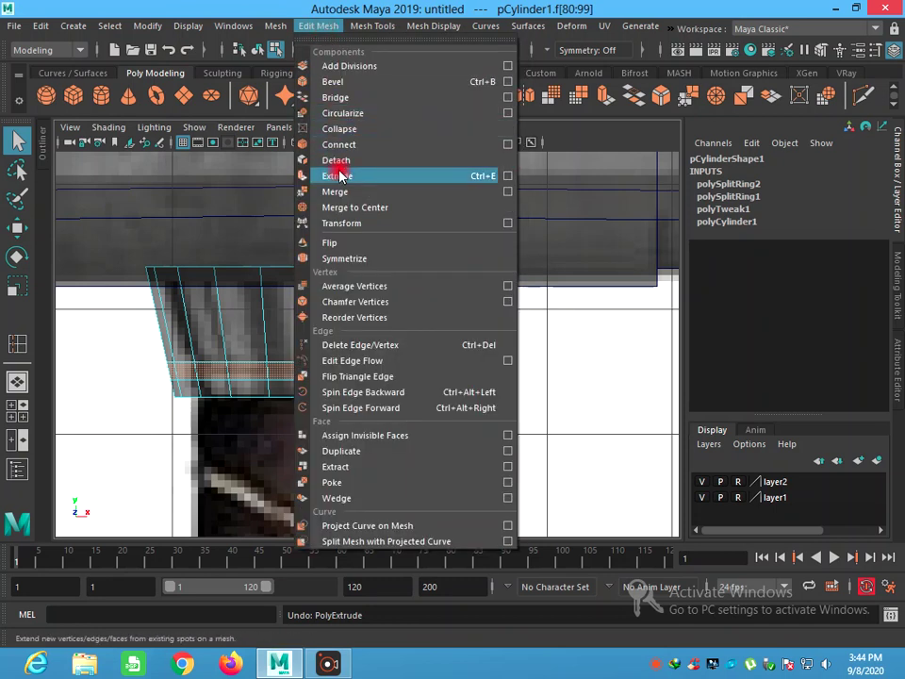
click(338, 177)
Scale the extruded band inward into a recessed rim, then return to object mode and deselect
click(17, 285)
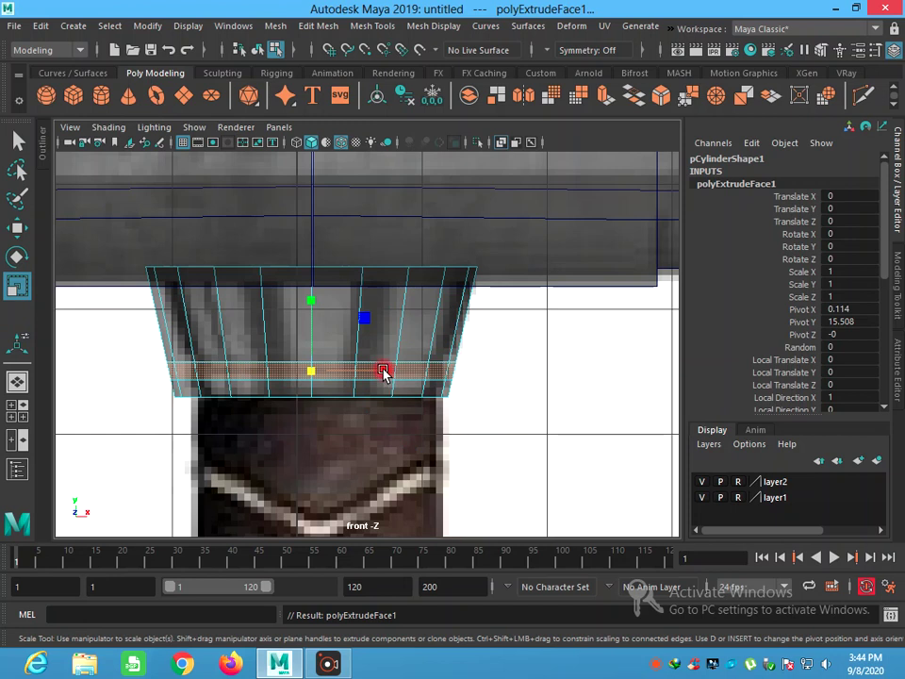
drag(384, 372, 304, 375)
click(23, 142)
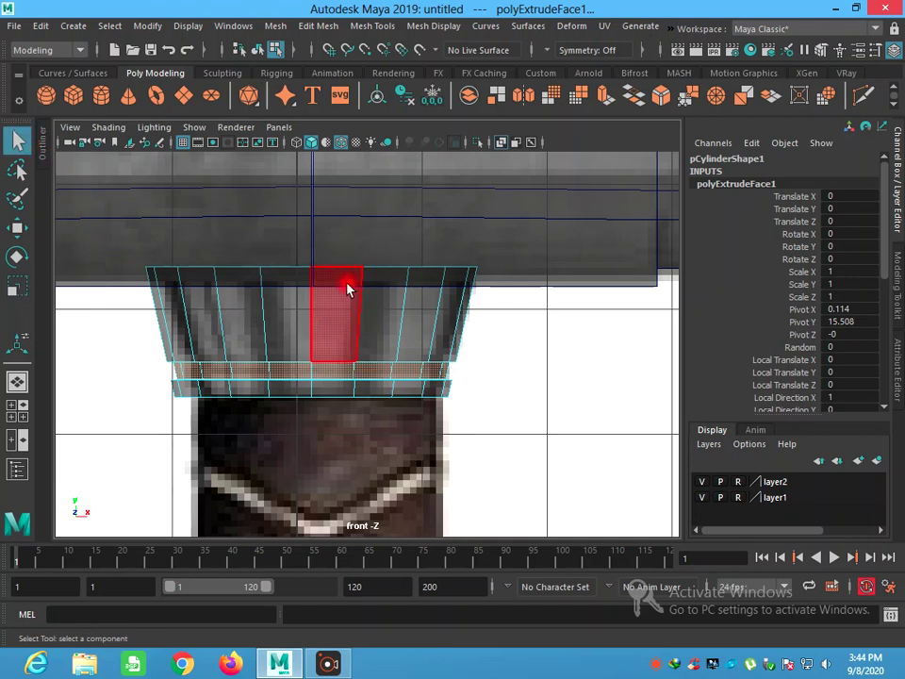
right_drag(345, 285, 414, 207)
click(524, 403)
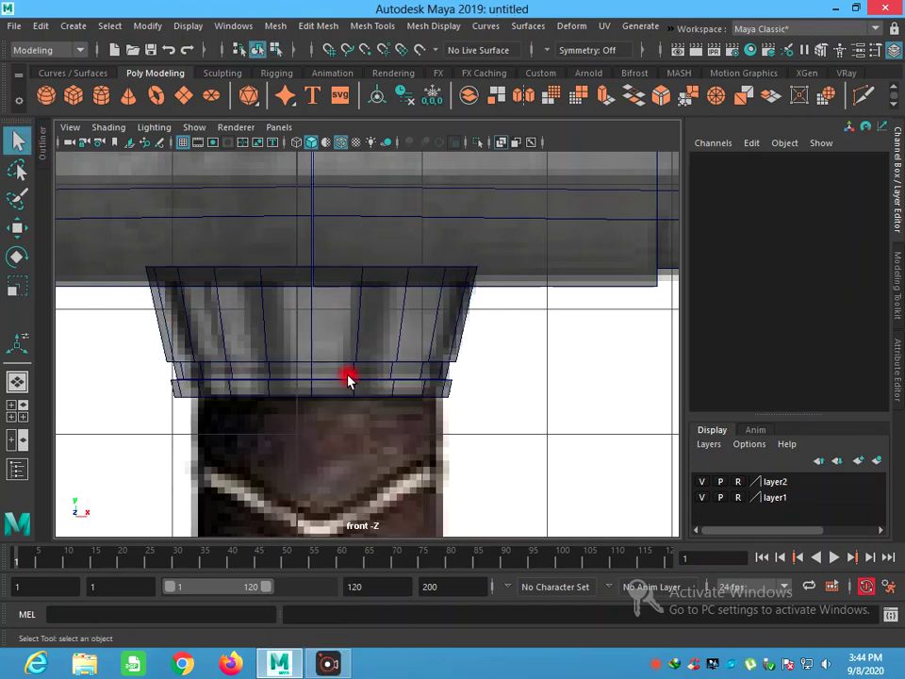
scroll(346, 379, down, 3)
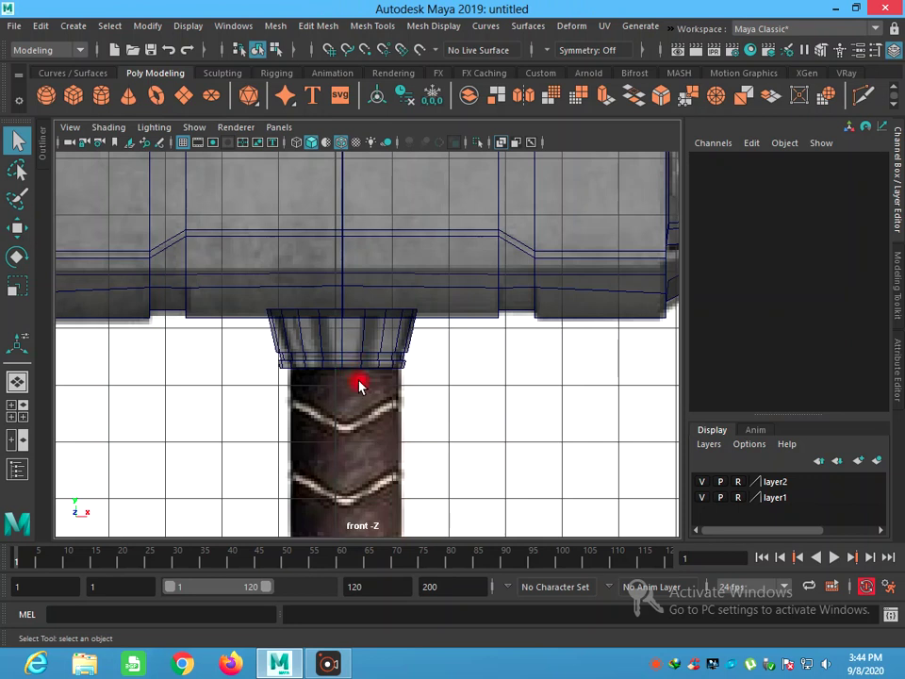
Create a second polygon cylinder, pCylinder2, at the base of the hammer
scroll(359, 384, down, 3)
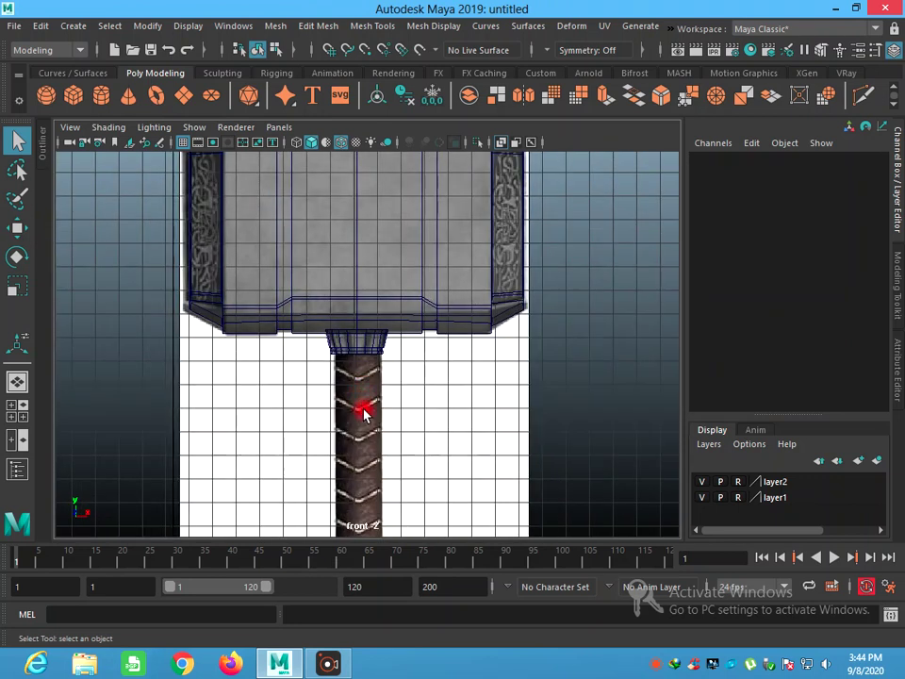
key(space)
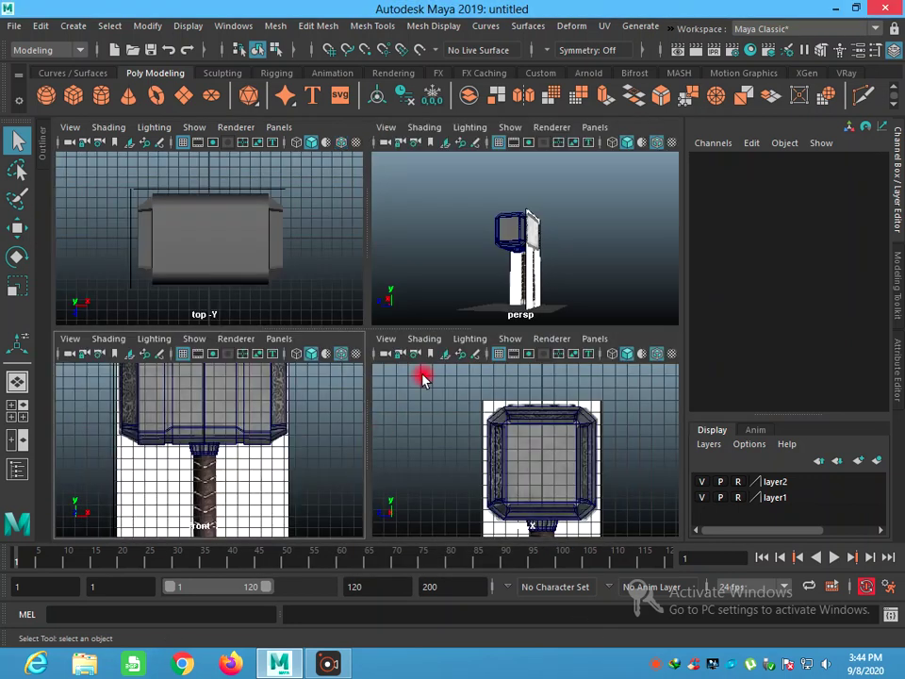
key(space)
mouse_move(421, 406)
alt+mouse_down()
mouse_move(557, 418)
mouse_move(554, 426)
alt+mouse_up()
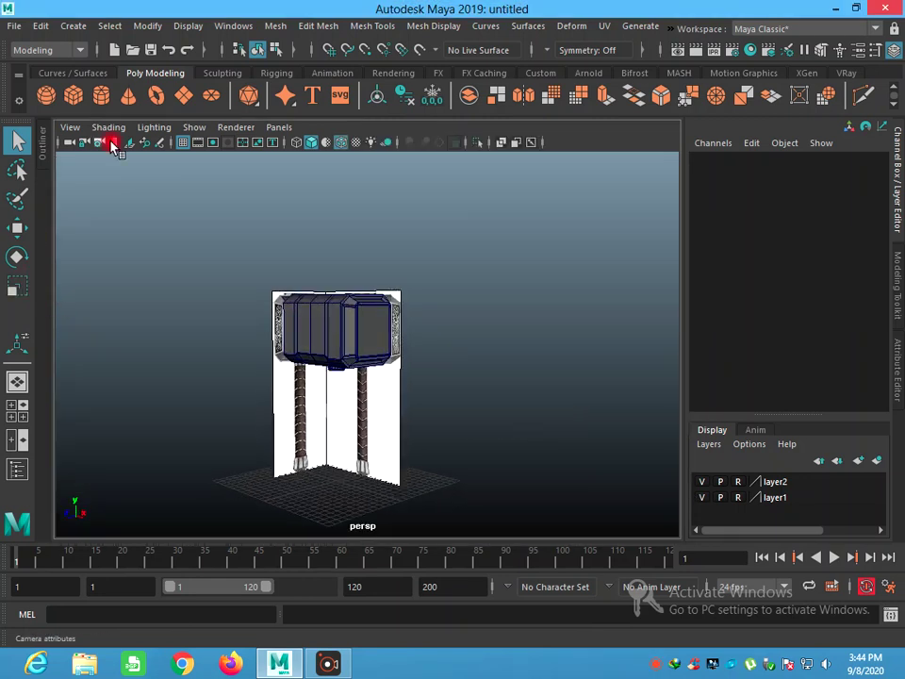
click(100, 95)
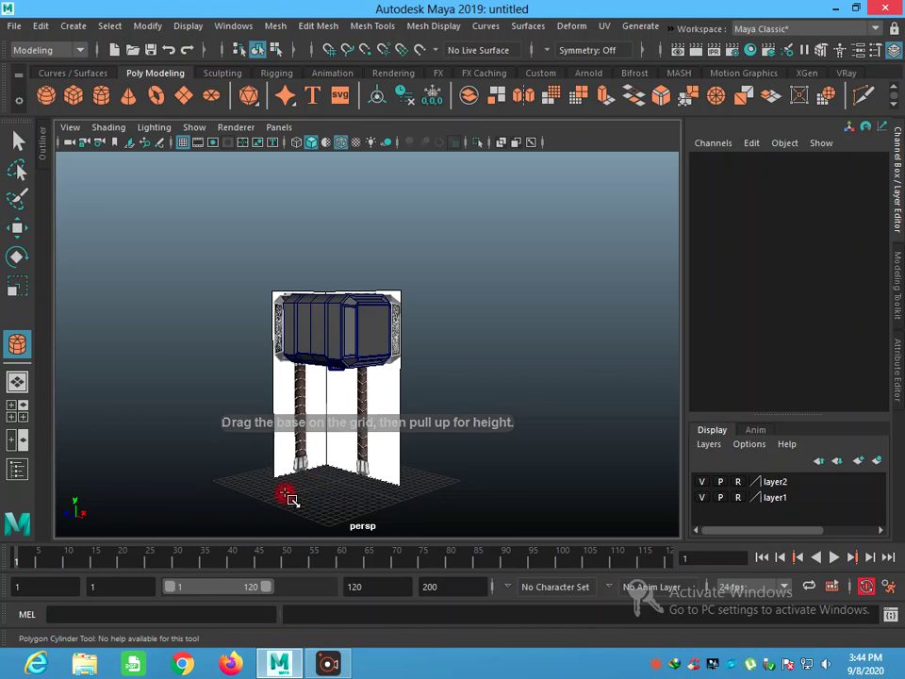
scroll(317, 507, down, 5)
scroll(322, 508, up, 5)
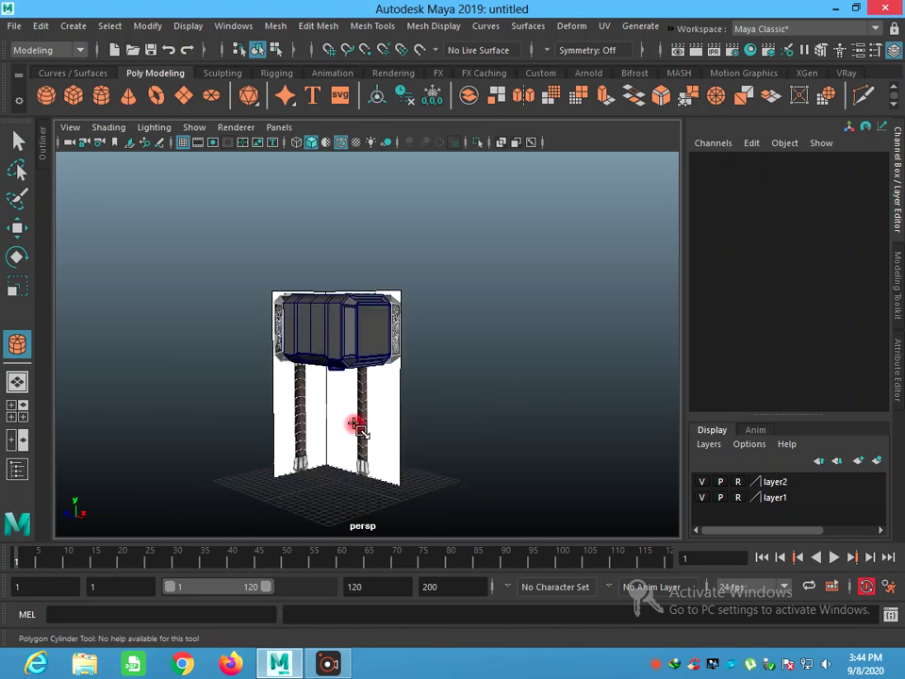
click(17, 141)
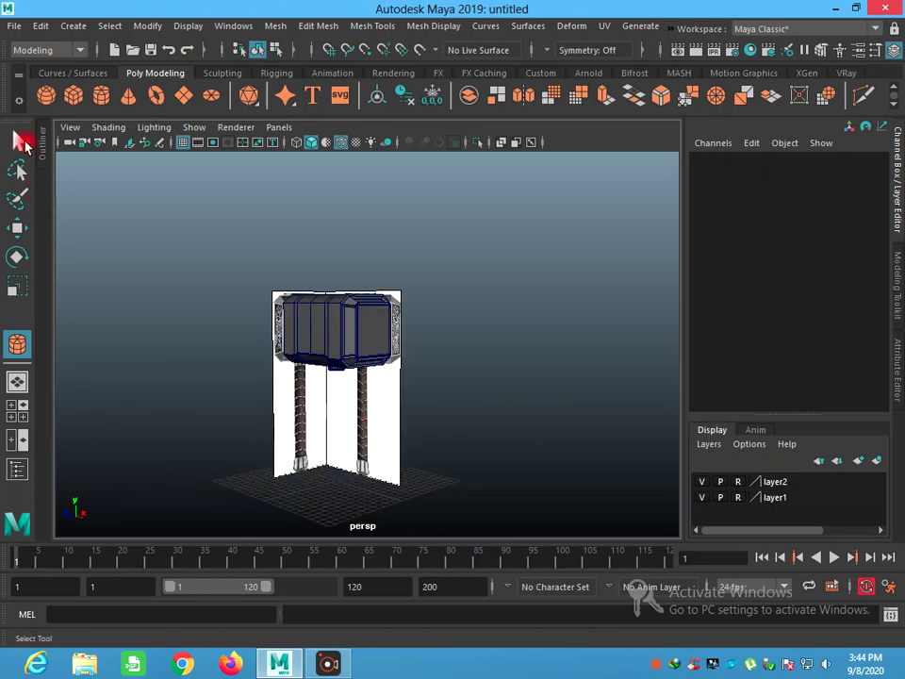
click(17, 344)
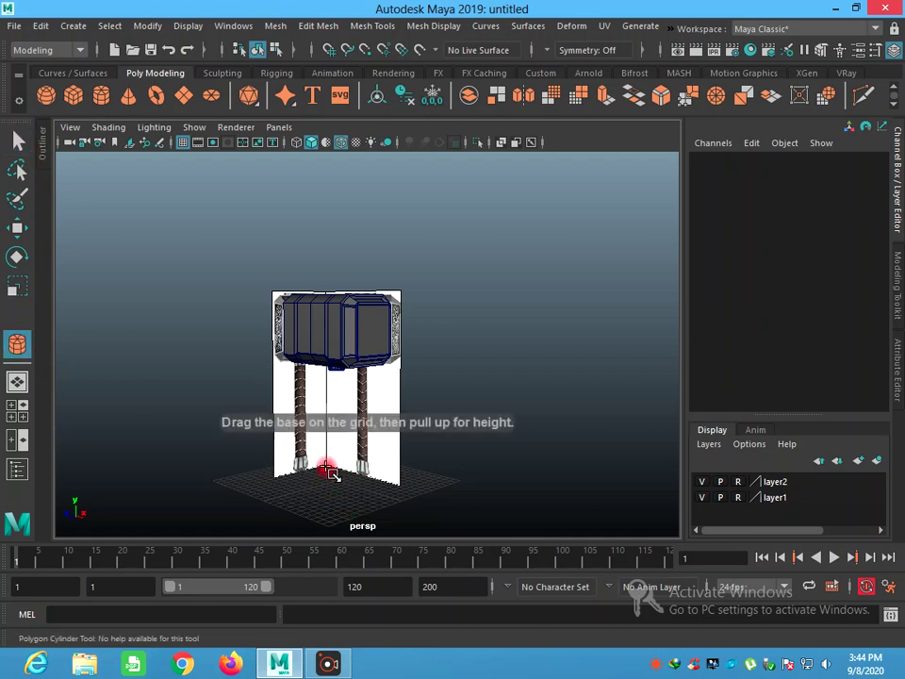
alt+drag(323, 469, 477, 446)
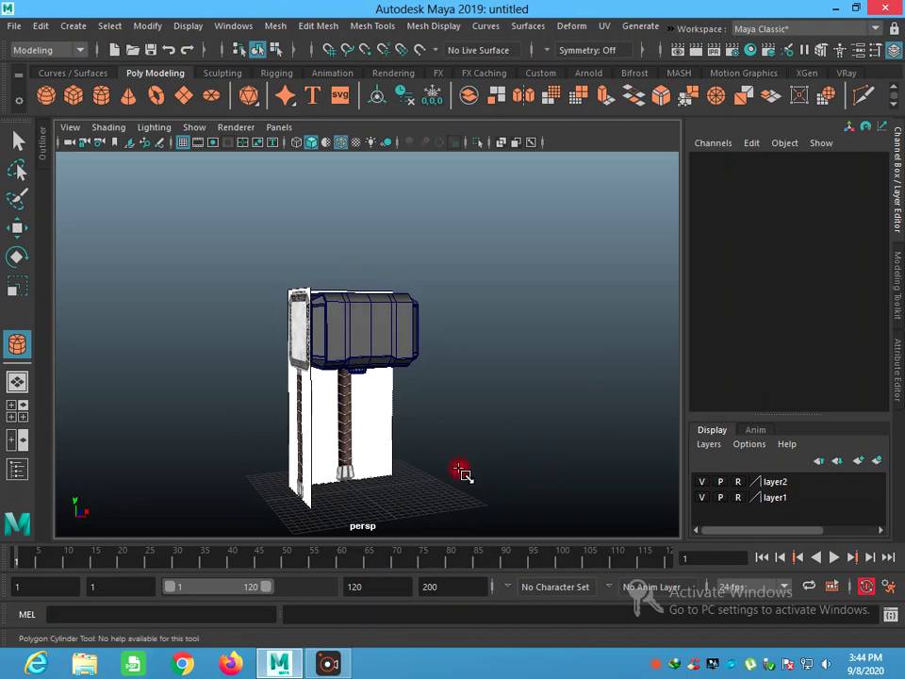
alt+drag(477, 447, 405, 473)
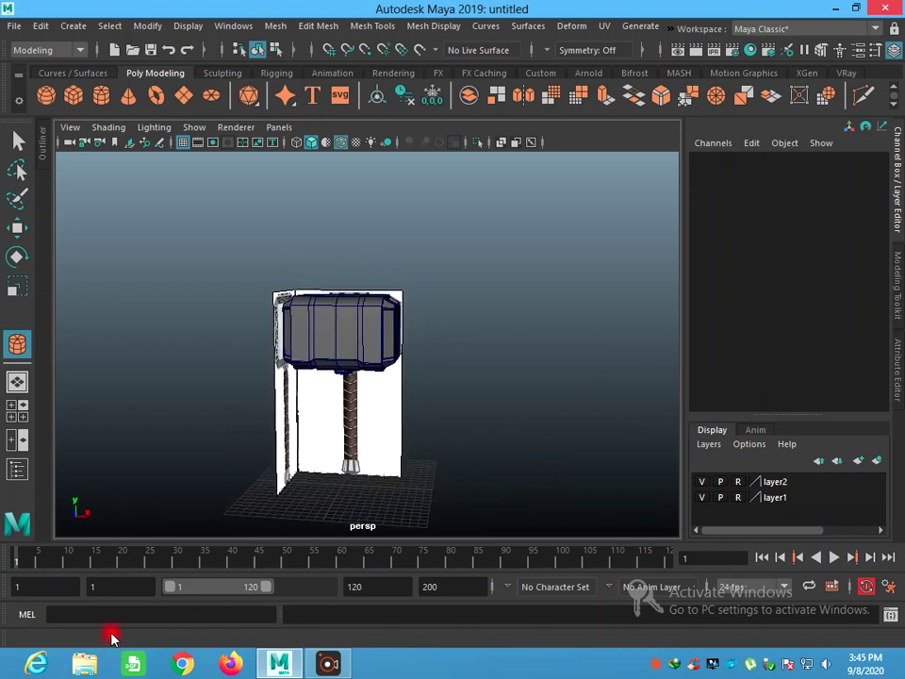
click(19, 142)
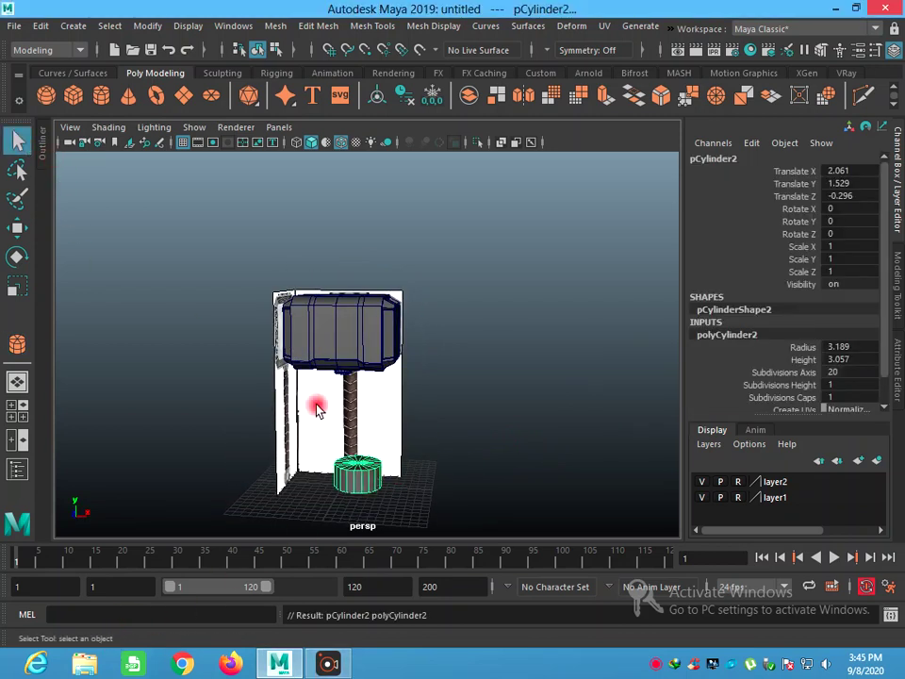
Reset pCylinder2's Translate X, Y and Z to 0 in the Channel Box
double_click(849, 199)
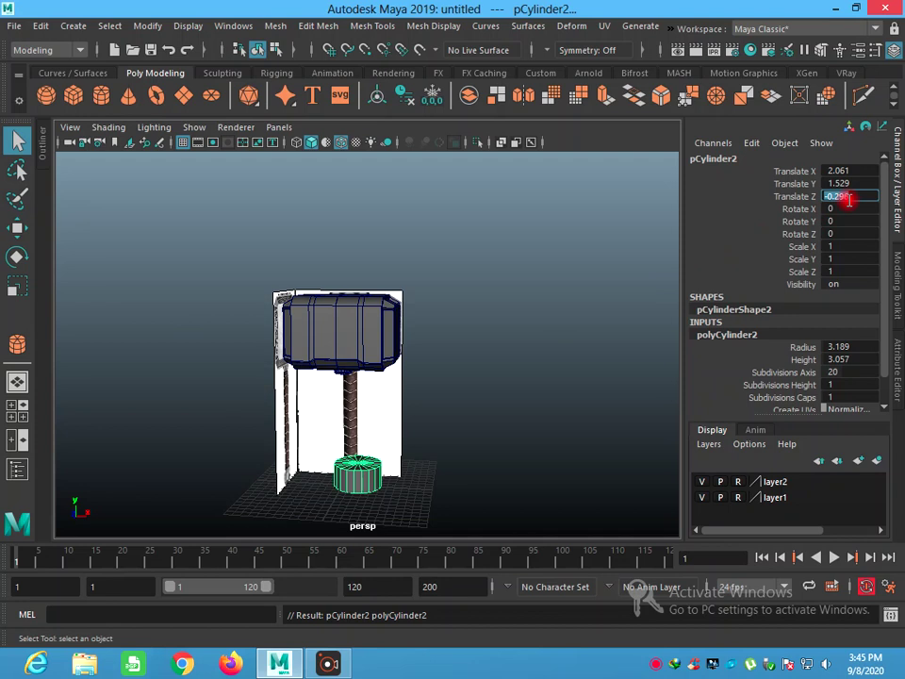
text(0)
double_click(851, 185)
text(0)
double_click(850, 171)
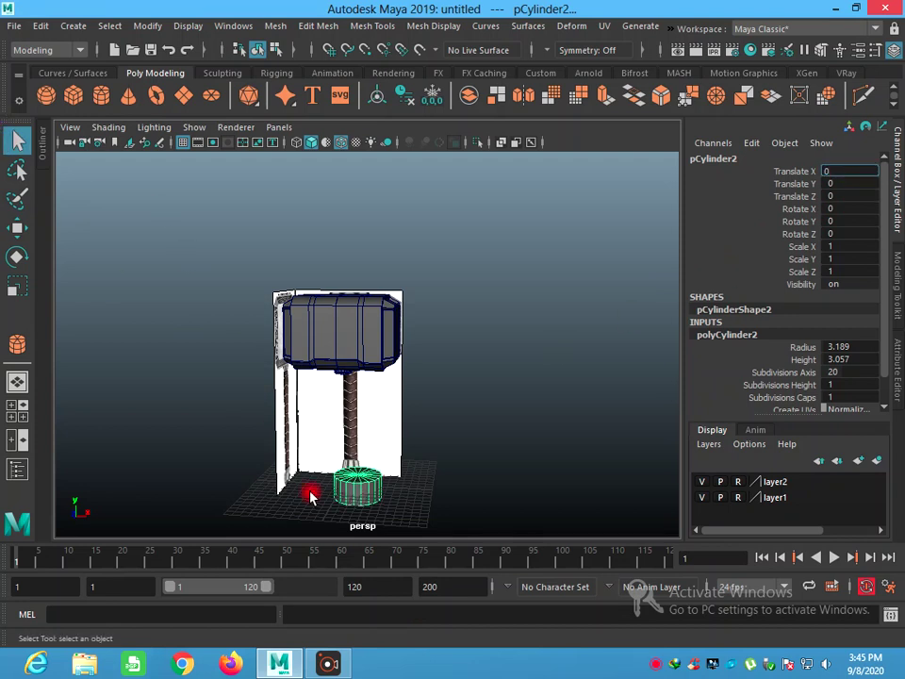
key(Return)
key(space)
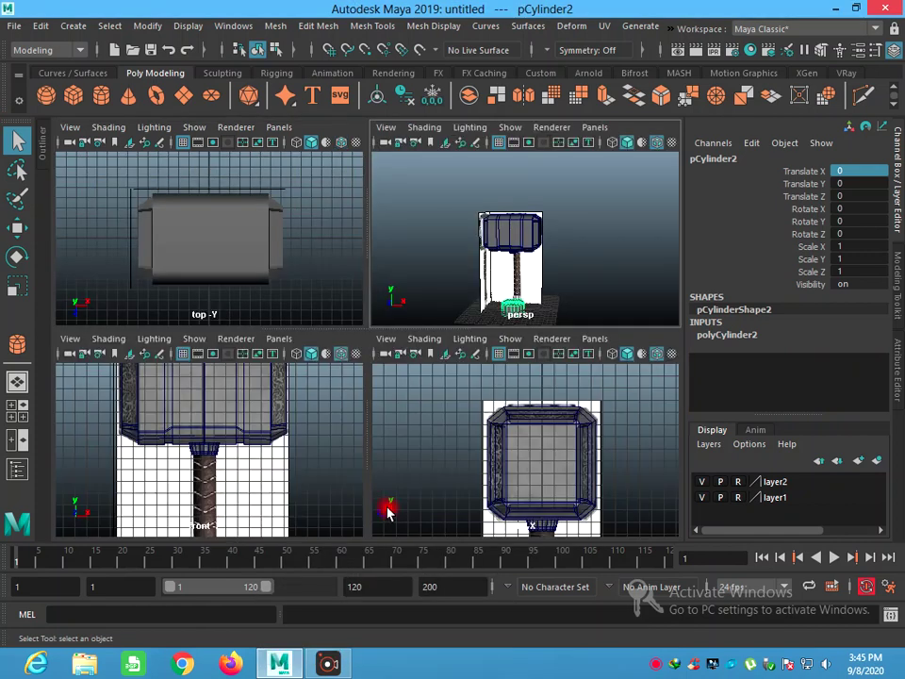
Maximize the front view and raise pCylinder2 to Translate Y 8.029 at the handle's middle
key(space)
scroll(386, 461, down, 1)
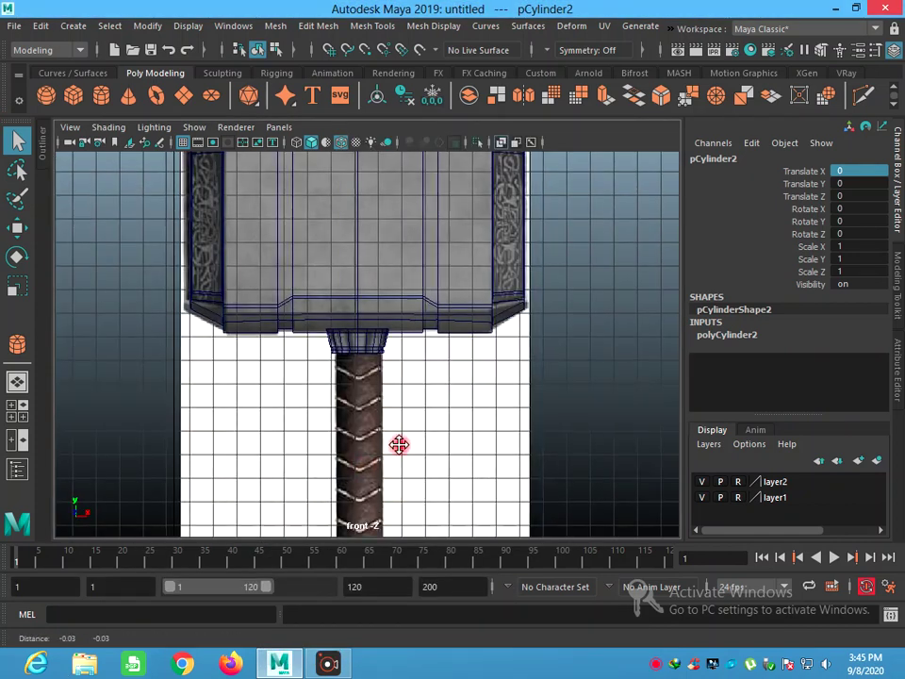
scroll(396, 443, down, 1)
scroll(397, 441, down, 2)
alt+middle_drag(399, 439, 388, 412)
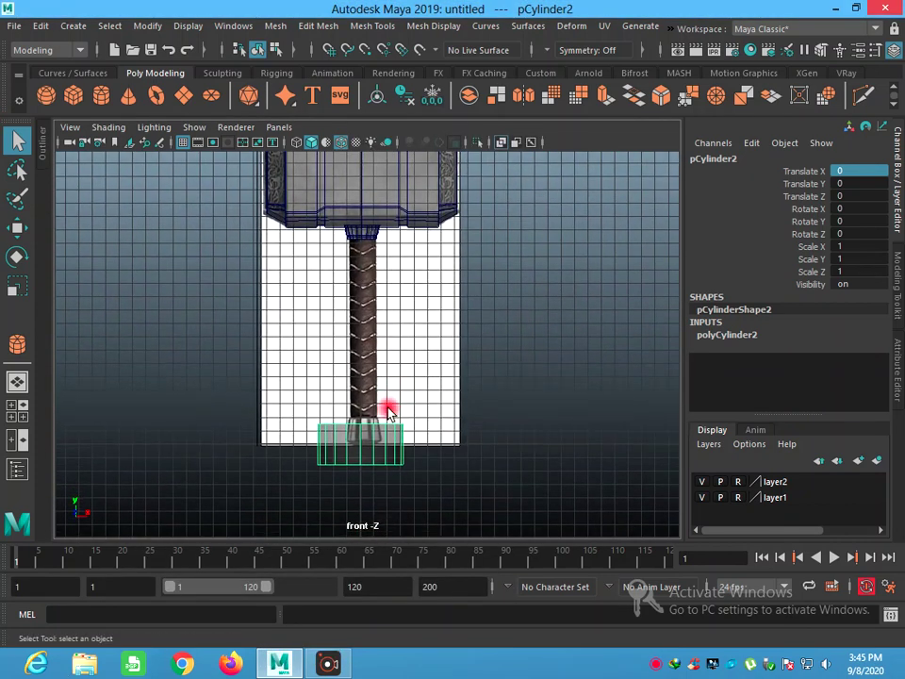
click(17, 228)
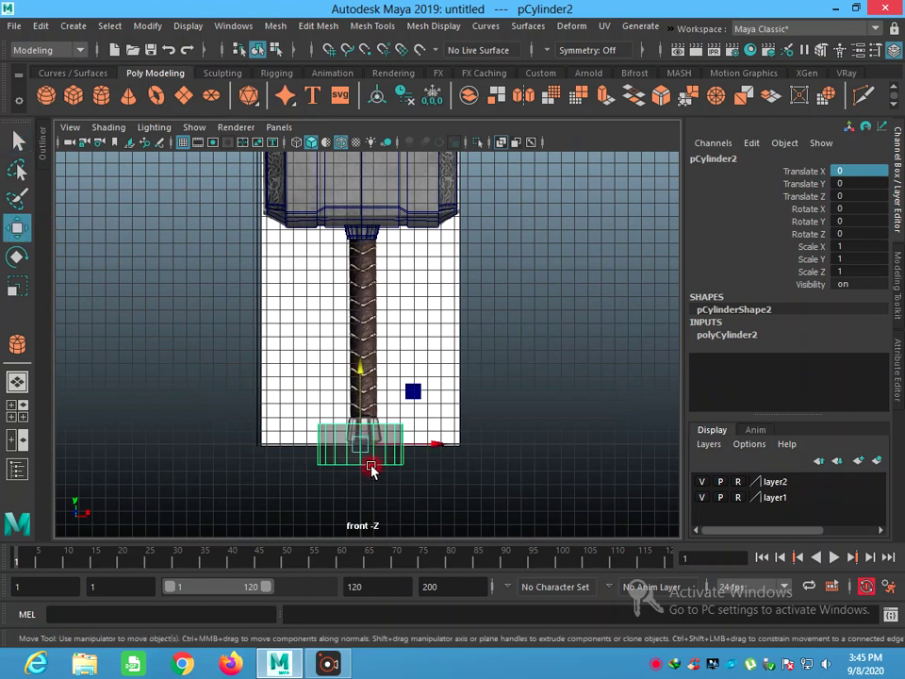
scroll(375, 469, up, 1)
scroll(377, 462, up, 1)
middle_drag(380, 495, 363, 288)
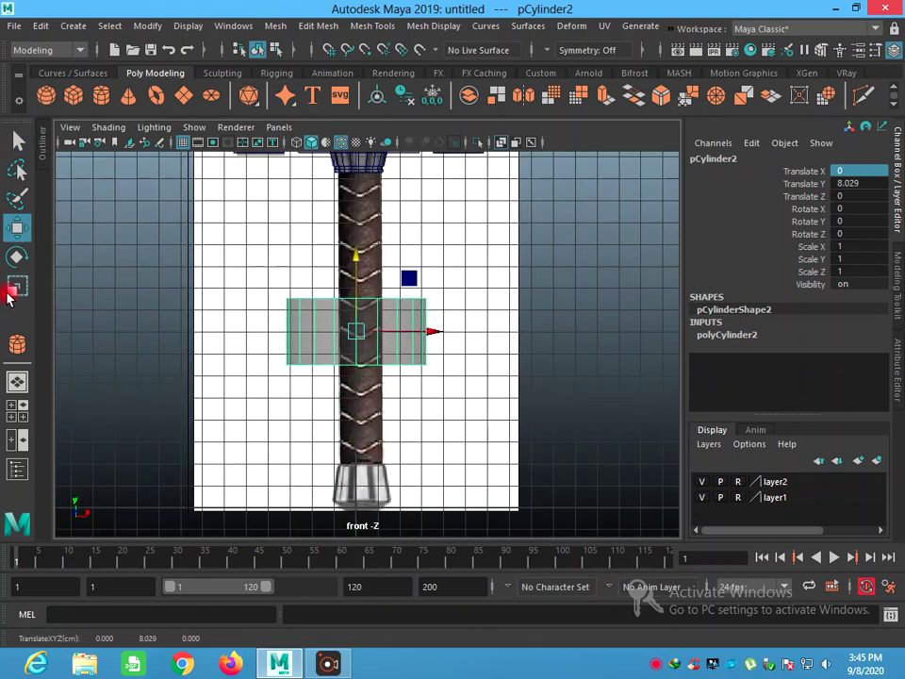
Scale pCylinder2 down to about 0.32 so it becomes a thin band
click(11, 290)
drag(422, 331, 426, 331)
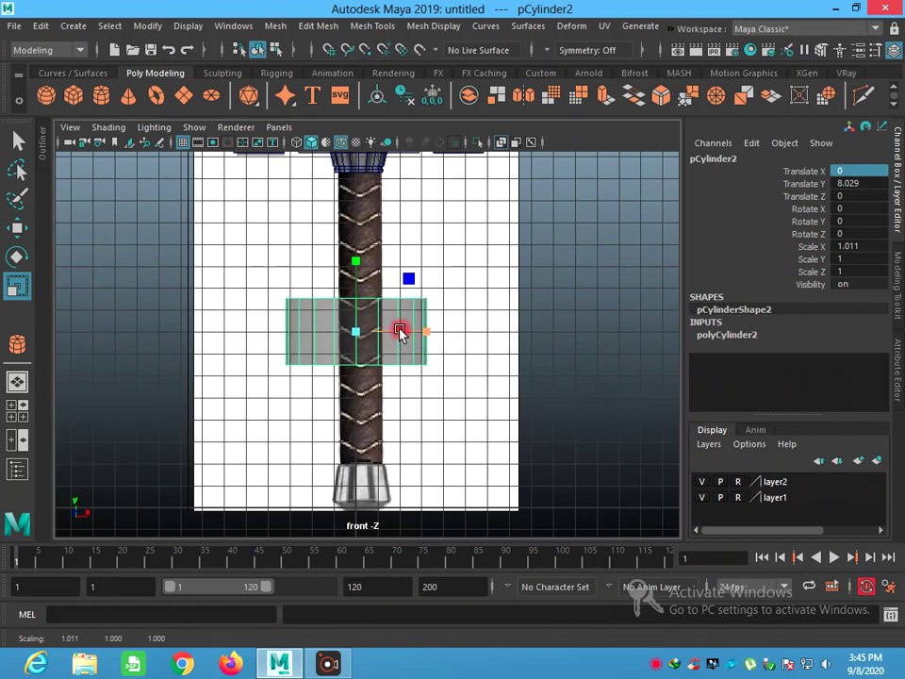
drag(357, 330, 290, 342)
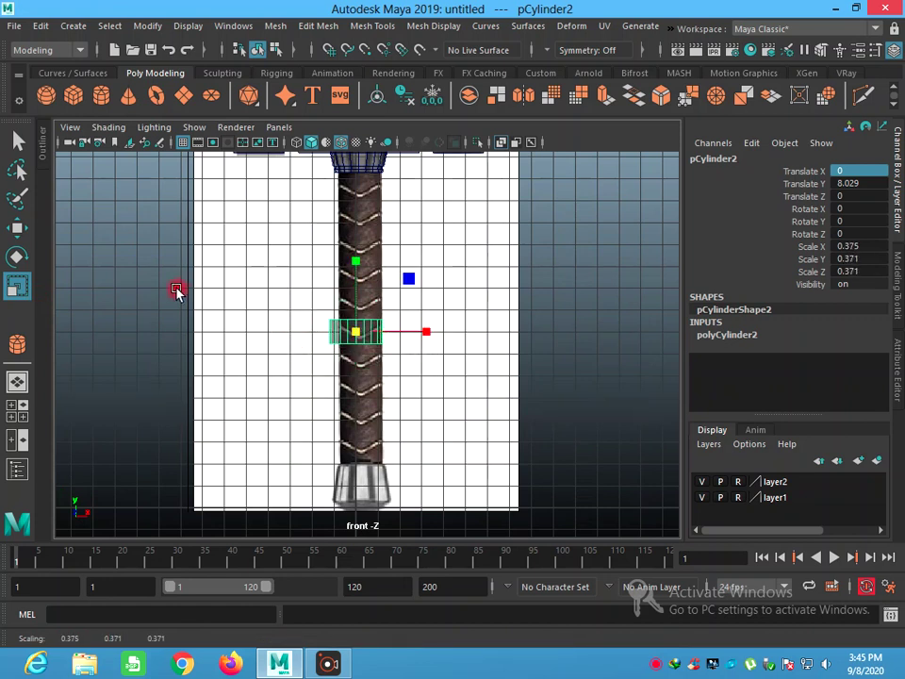
scroll(324, 313, up, 2)
scroll(323, 334, up, 2)
scroll(231, 295, up, 2)
Centre the band at Translate X 0.182, tighten it around the handle, and duplicate it as pCylinder3
key(w)
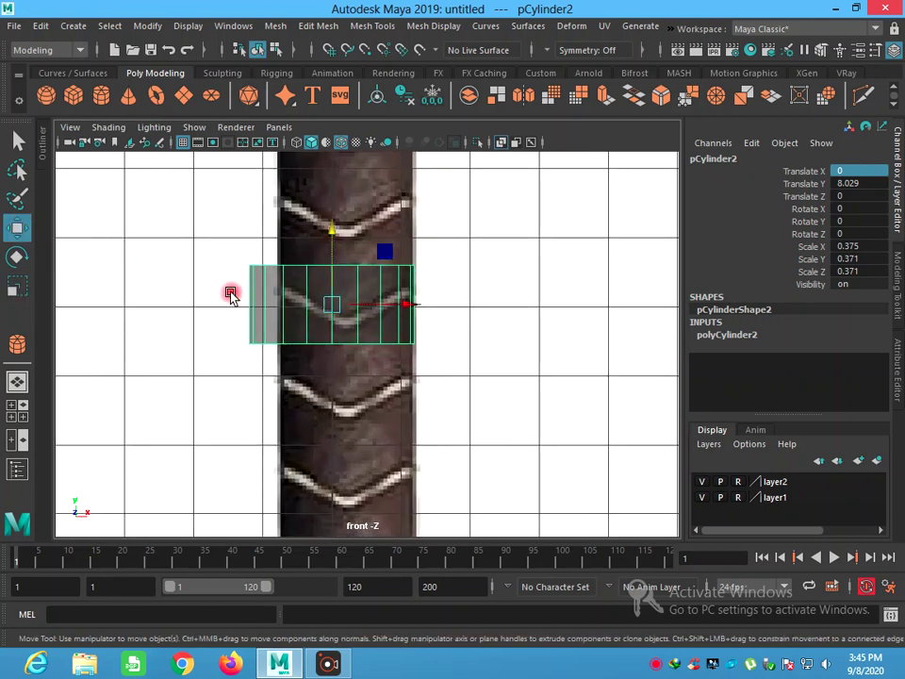
drag(394, 306, 400, 312)
text(.17)
click(17, 285)
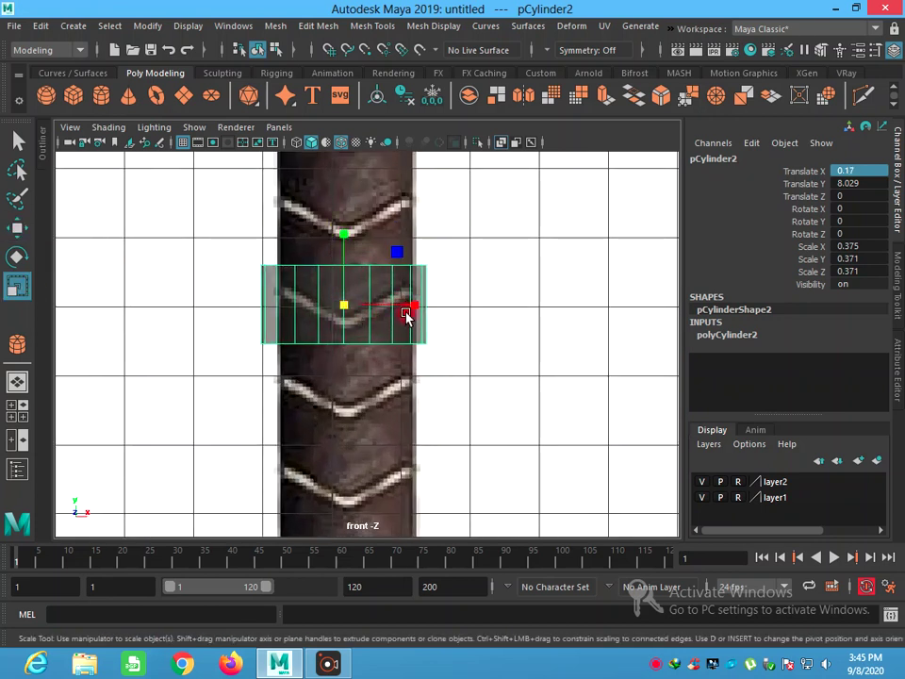
drag(343, 302, 324, 315)
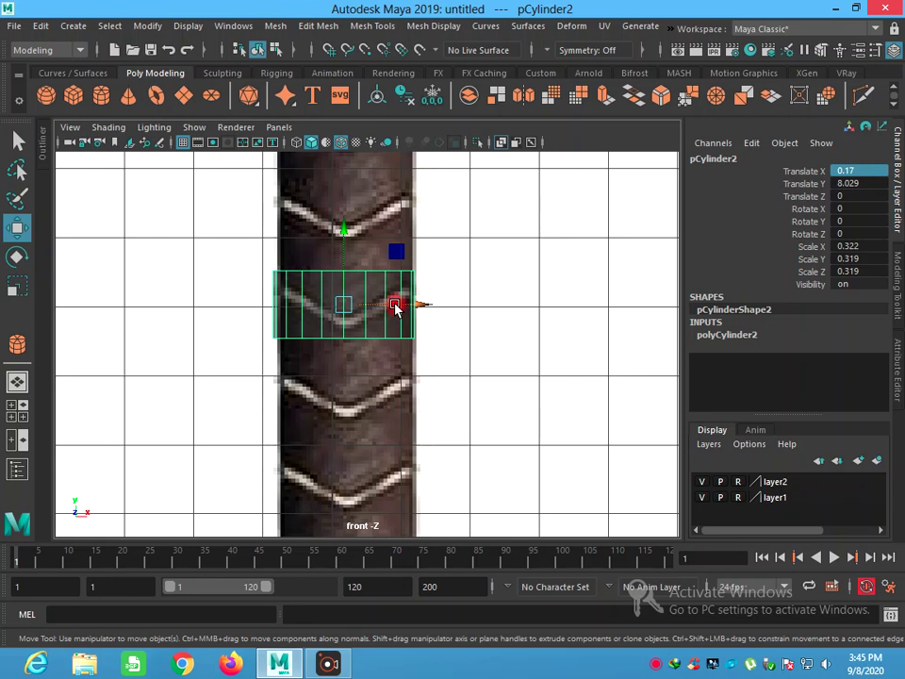
drag(396, 305, 397, 304)
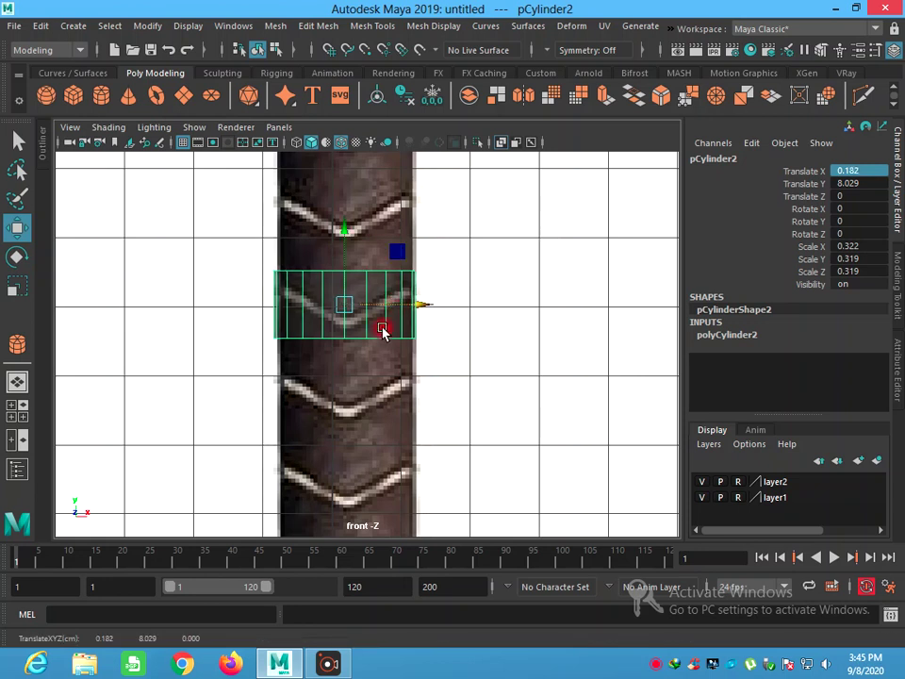
key(ctrl+d)
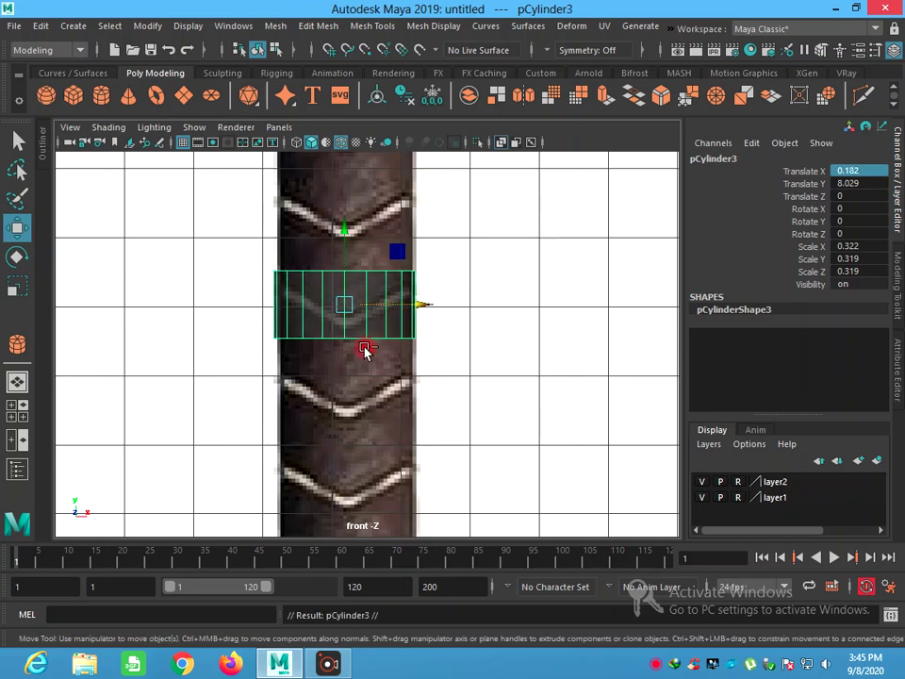
Lower the copied band pCylinder3 down toward the bottom of the handle
drag(342, 263, 338, 385)
alt+middle_drag(365, 427, 374, 256)
mouse_move(374, 256)
mouse_down()
mouse_move(358, 293)
mouse_move(365, 411)
mouse_up()
scroll(359, 352, down, 5)
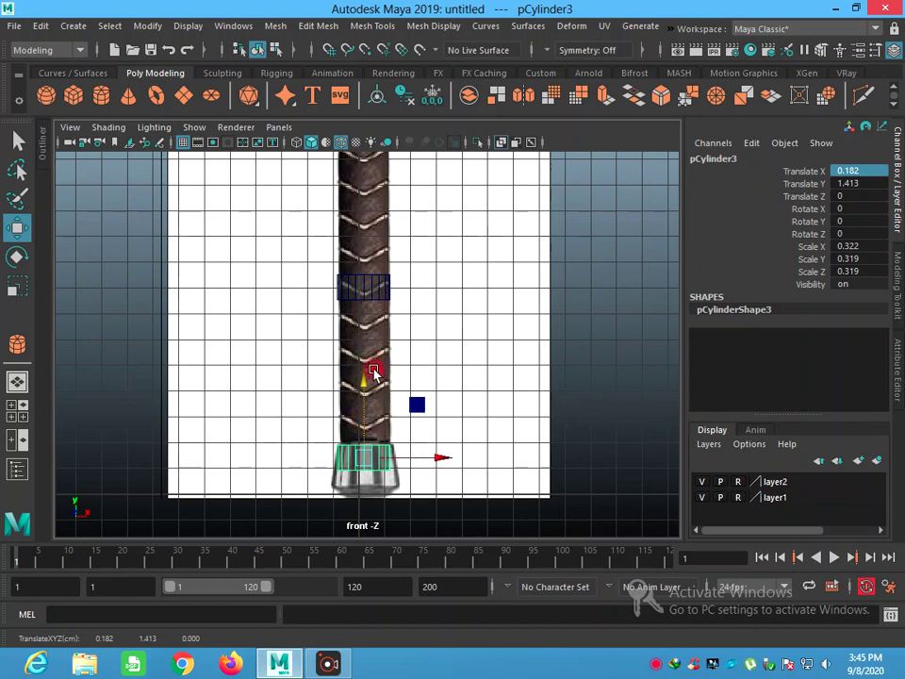
alt+middle_drag(374, 370, 373, 492)
Select pCylinder2's top vertex ring and pull it up to the collar
click(377, 405)
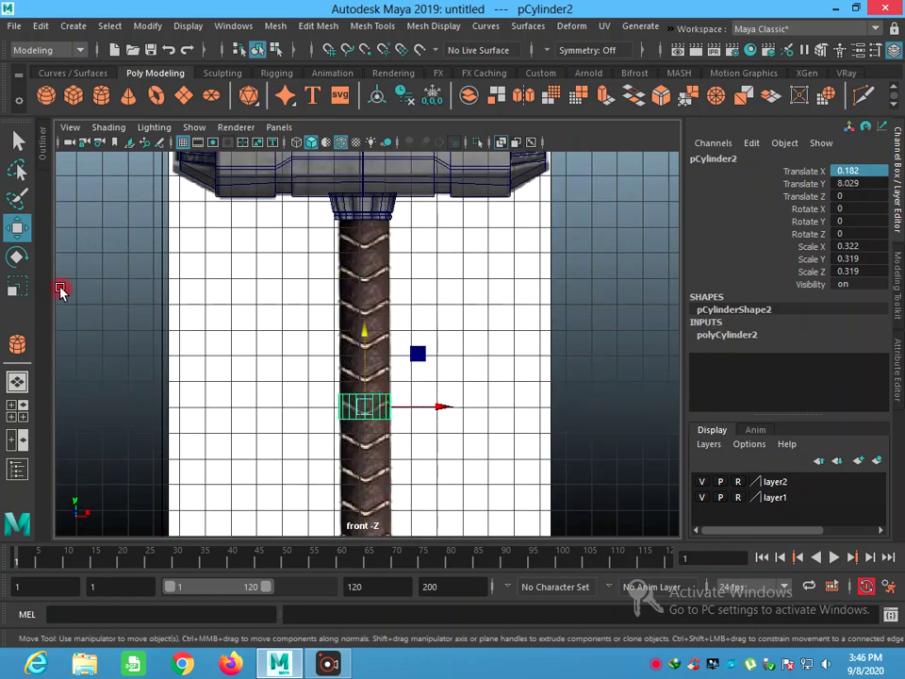
mouse_move(385, 406)
right_down()
mouse_move(342, 259)
mouse_move(313, 230)
right_up()
drag(244, 329, 427, 410)
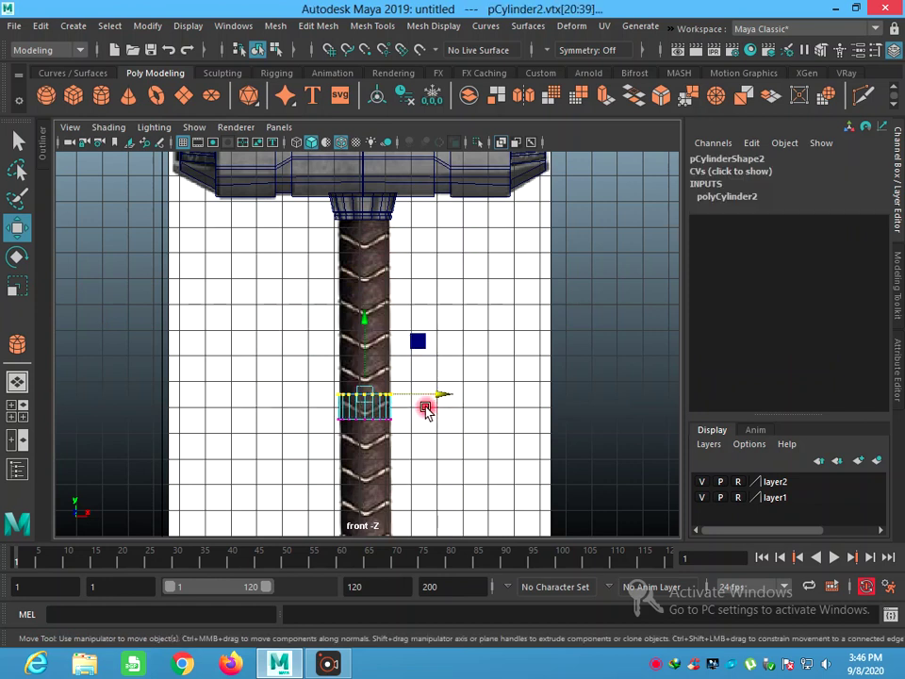
drag(366, 348, 357, 173)
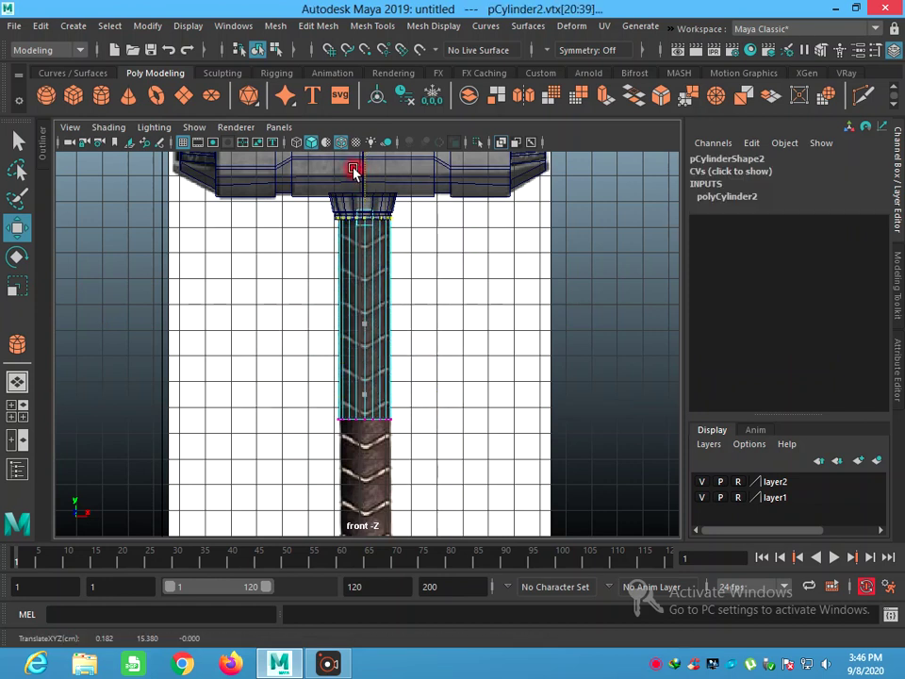
Pull pCylinder2's bottom vertex ring down the handle, then return to object mode and deselect
drag(274, 364, 415, 440)
drag(371, 380, 390, 463)
scroll(380, 451, down, 3)
drag(366, 418, 365, 441)
scroll(386, 413, up, 5)
scroll(390, 384, up, 2)
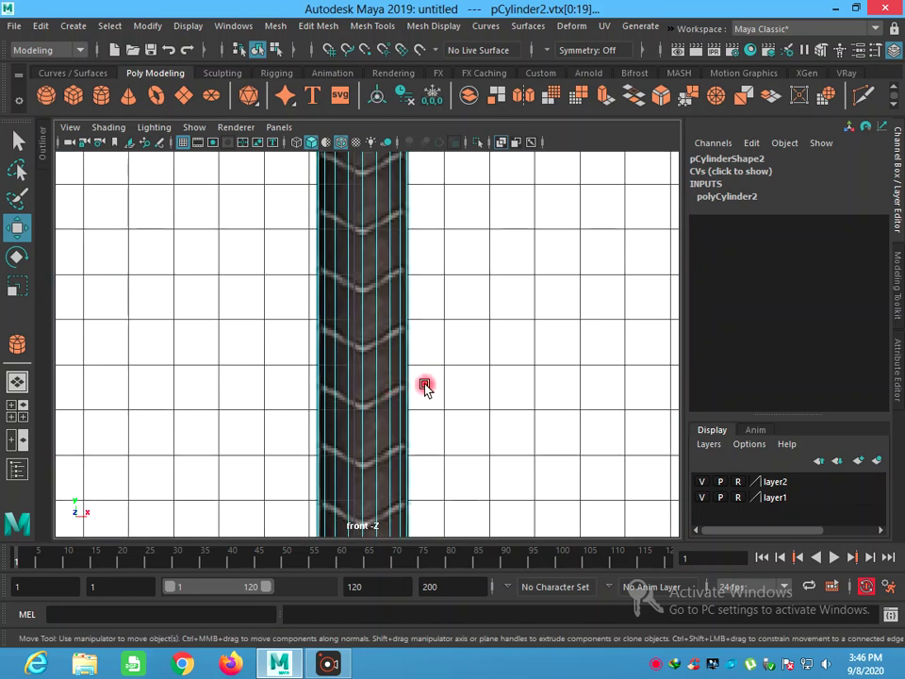
right_drag(337, 311, 394, 204)
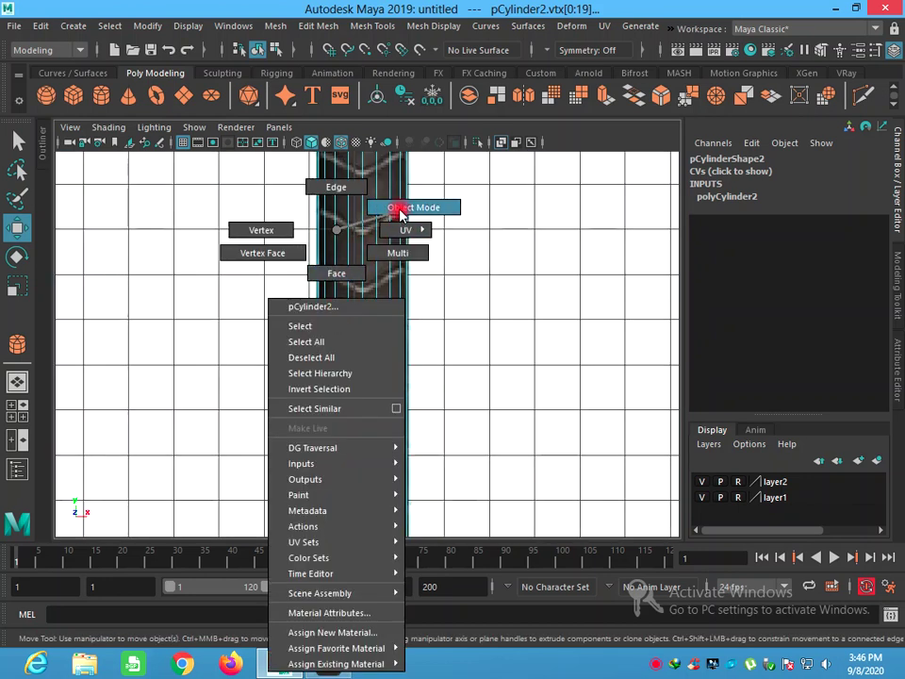
click(483, 407)
key(space)
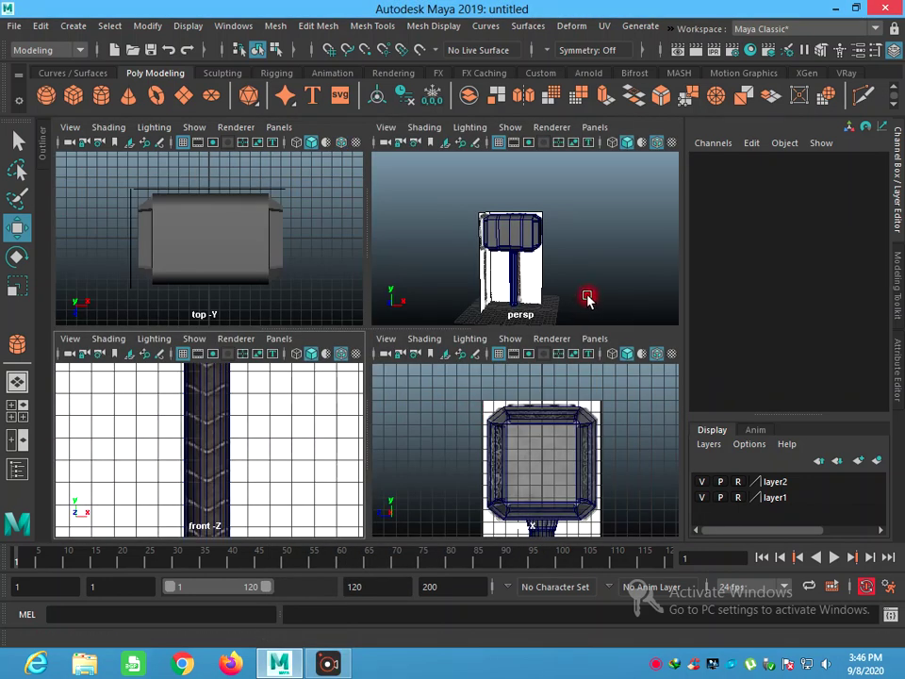
Maximize and orbit the perspective view, then pick Pipe from Create > Polygon Primitives
key(space)
mouse_move(396, 470)
alt+mouse_down()
mouse_move(456, 491)
mouse_move(415, 487)
mouse_move(409, 430)
mouse_move(417, 340)
alt+mouse_up()
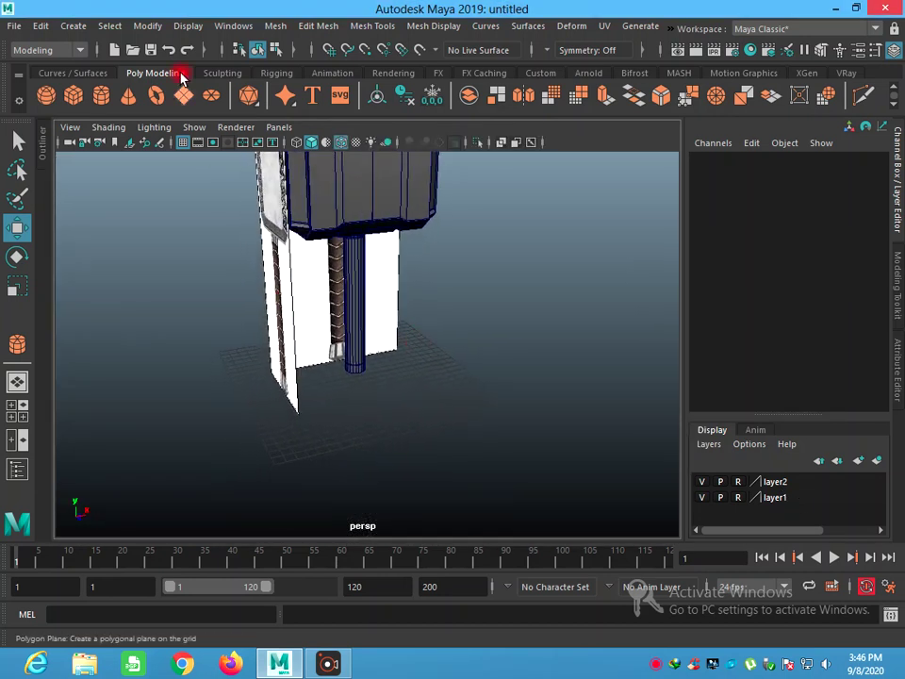
click(159, 28)
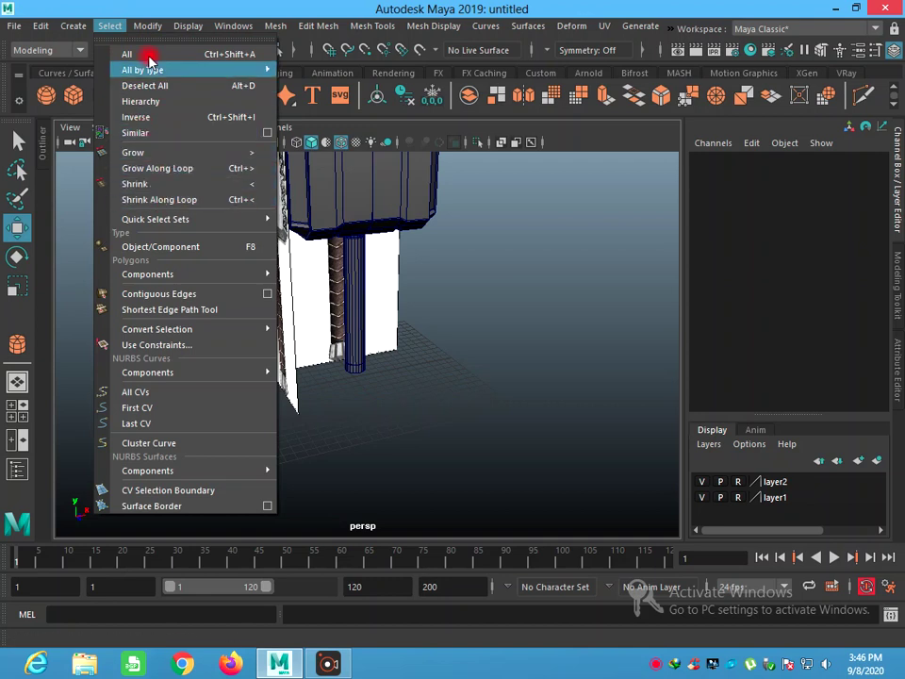
mouse_move(148, 25)
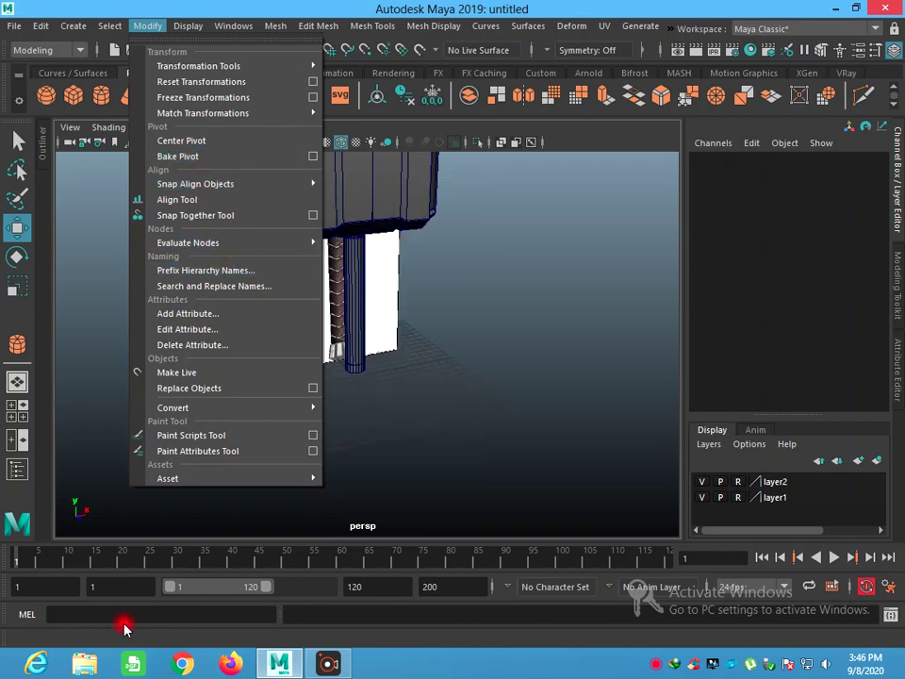
key(Escape)
click(73, 27)
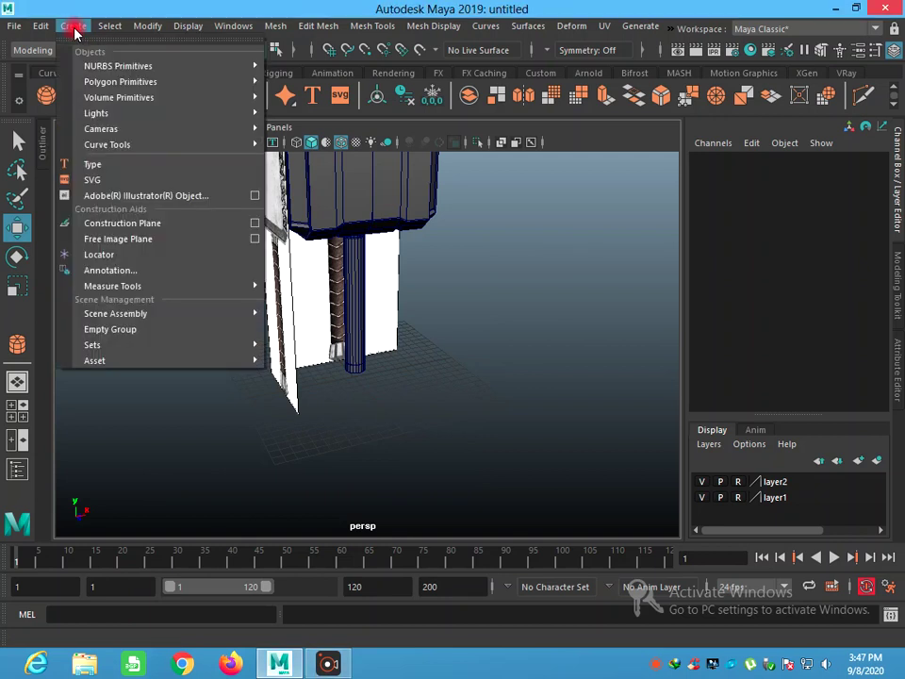
mouse_move(120, 81)
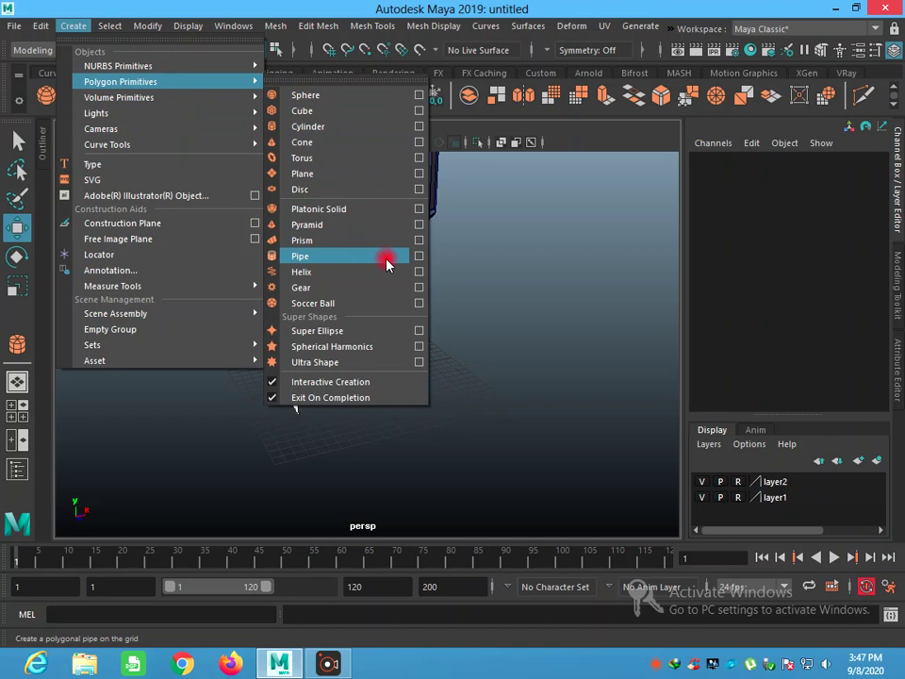
click(387, 265)
Draw a polyPipe ring (radius 3.163, height 1.906, thickness 0.5) on the grid
mouse_move(404, 392)
mouse_down()
mouse_move(437, 427)
mouse_move(428, 390)
mouse_move(427, 402)
mouse_up()
scroll(411, 409, up, 2)
scroll(411, 406, up, 2)
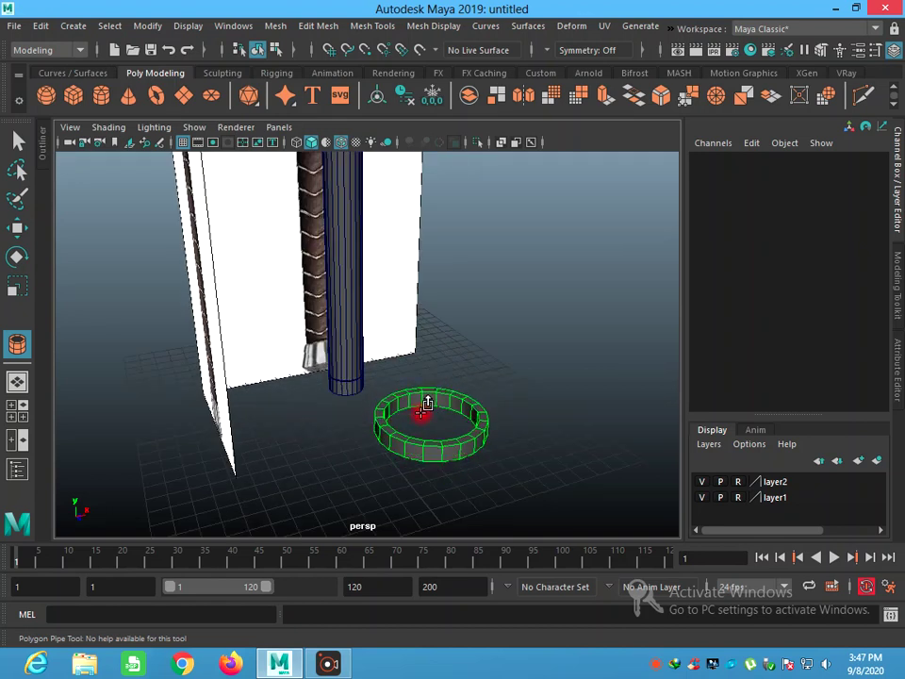
click(18, 141)
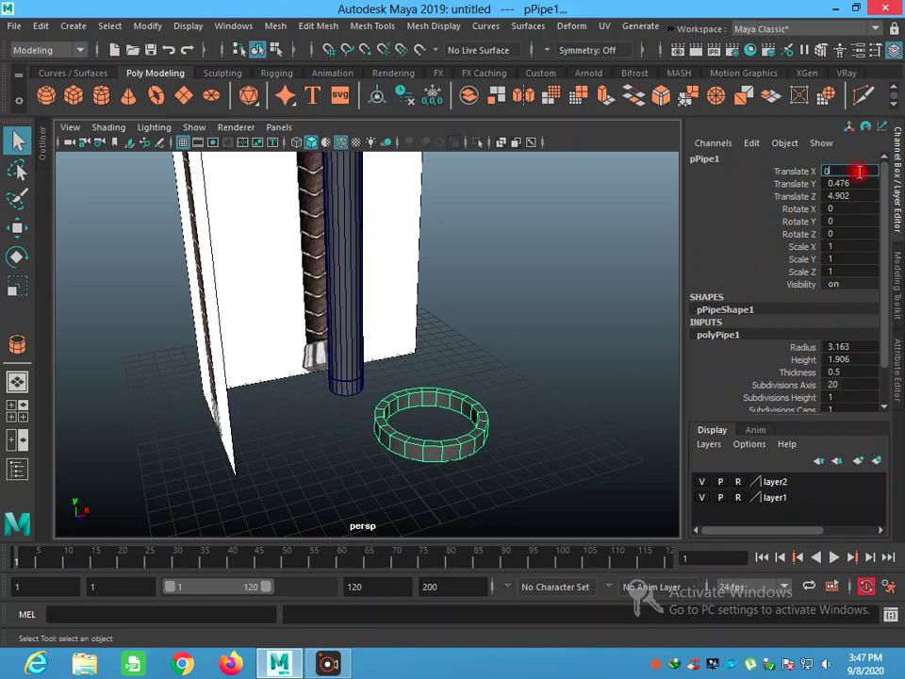
Set pPipe1's Translate X, Y and Z to 0 and reselect it
click(851, 184)
text(0)
click(849, 196)
text(0)
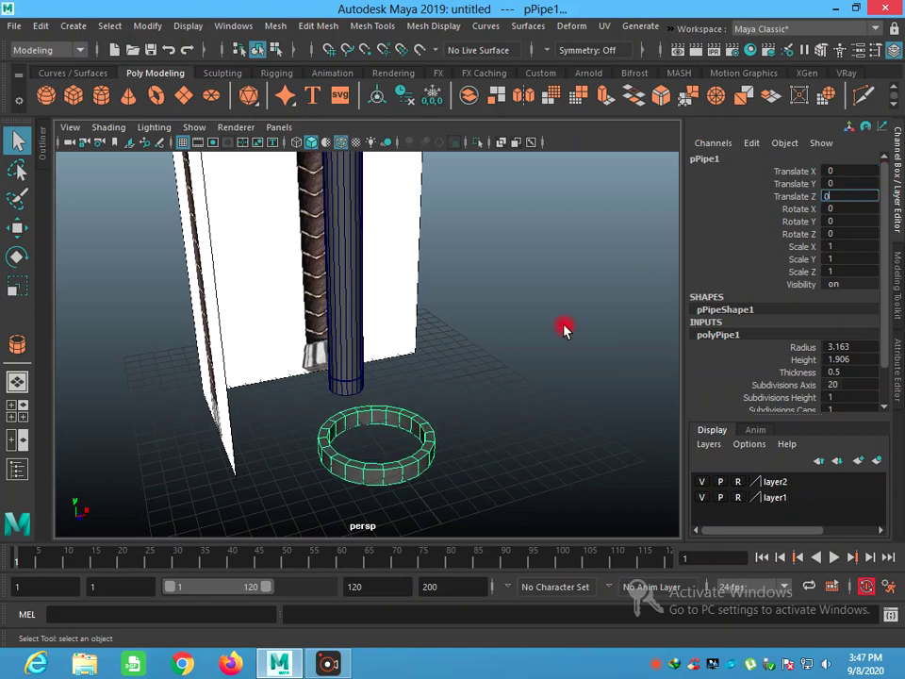
click(492, 441)
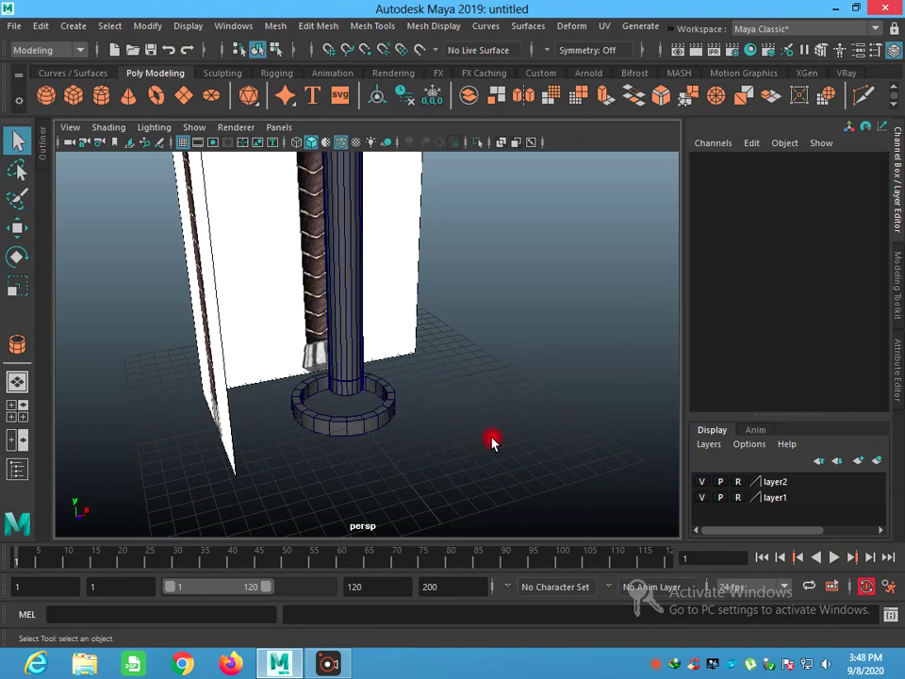
click(377, 422)
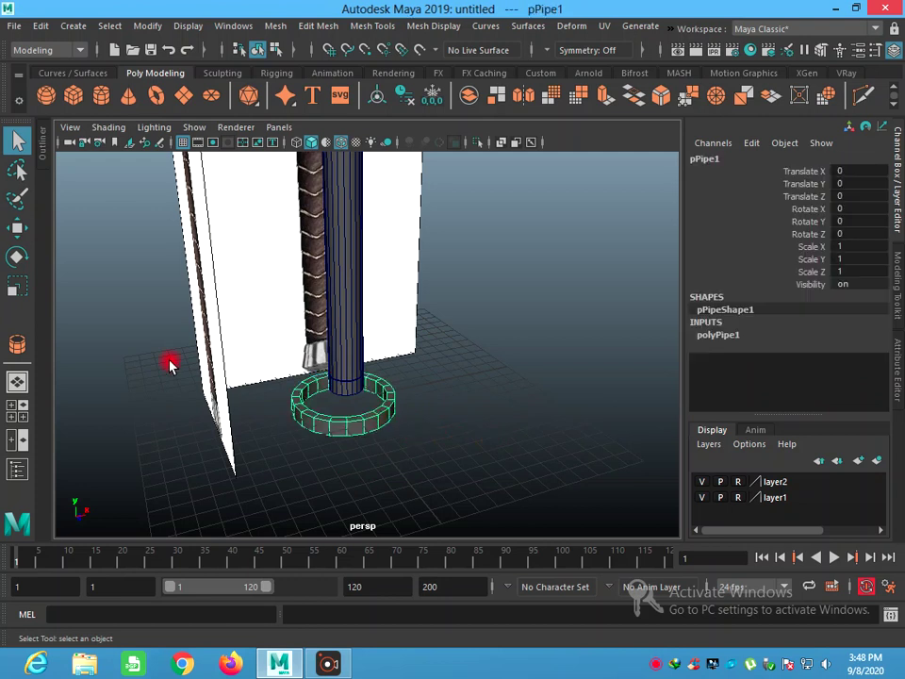
Raise pPipe1 up the handle shaft and shrink it uniformly toward the shaft
click(17, 227)
alt+drag(321, 422, 399, 424)
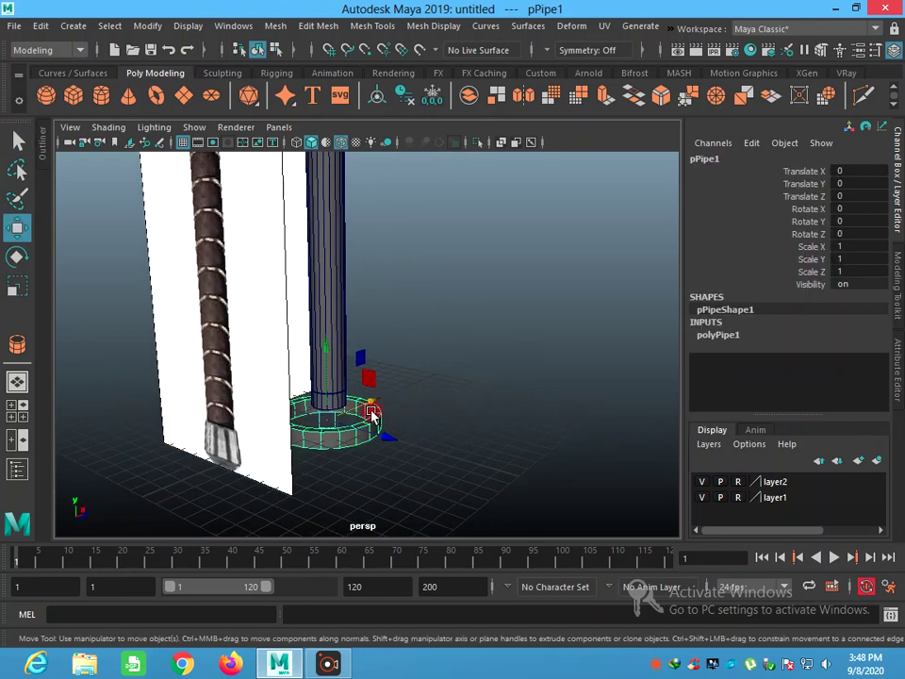
mouse_move(323, 388)
mouse_down()
mouse_move(323, 252)
mouse_move(274, 401)
mouse_up()
scroll(383, 256, up, 5)
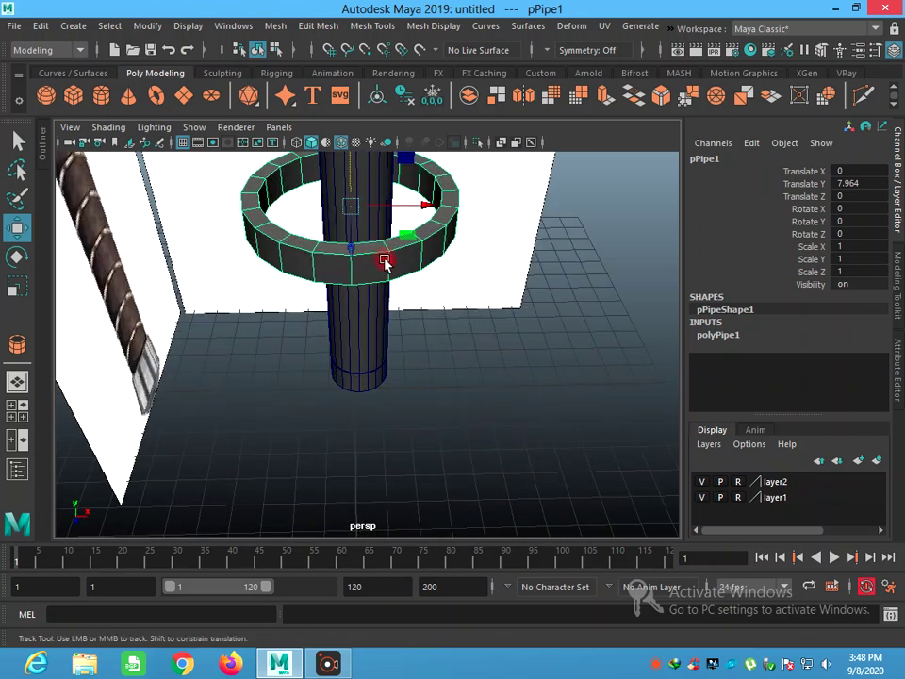
alt+middle_drag(384, 256, 413, 402)
click(18, 287)
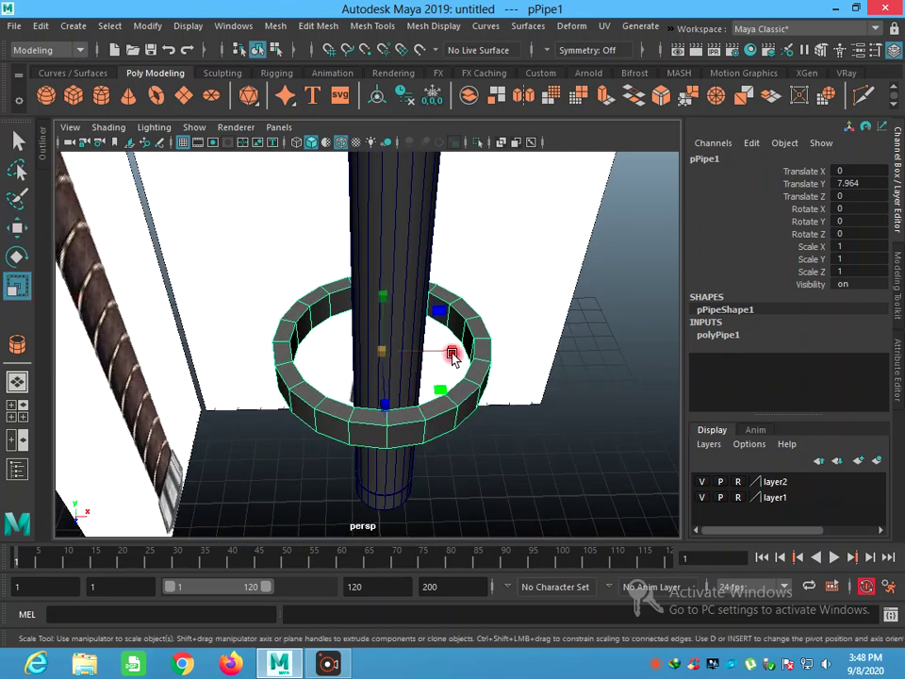
drag(382, 351, 293, 369)
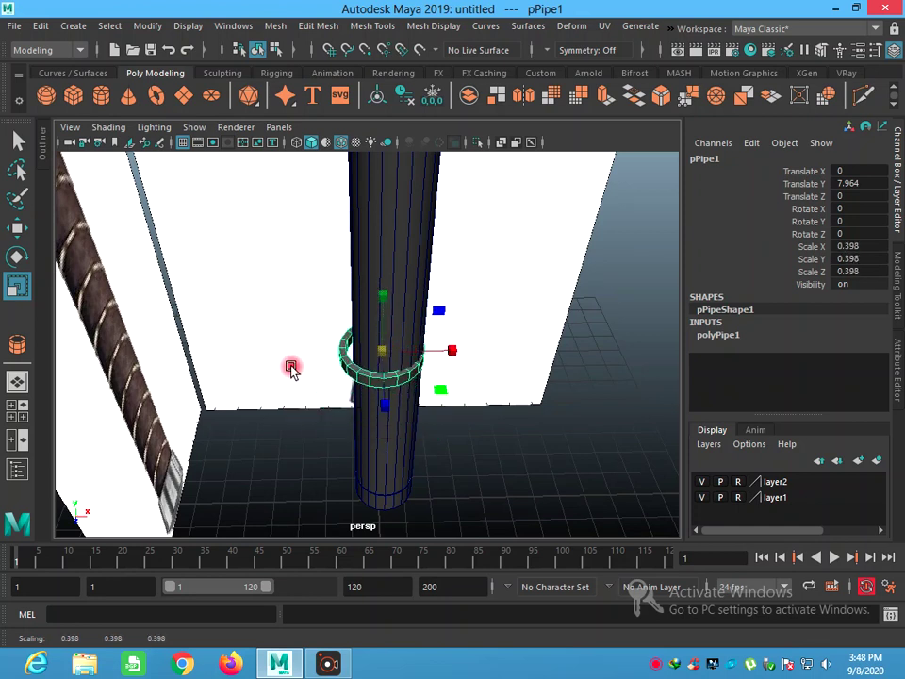
Fine-tune pPipe1 to scale 0.378 and Translate X 0.162 so it hugs the shaft
click(17, 227)
drag(439, 349, 444, 351)
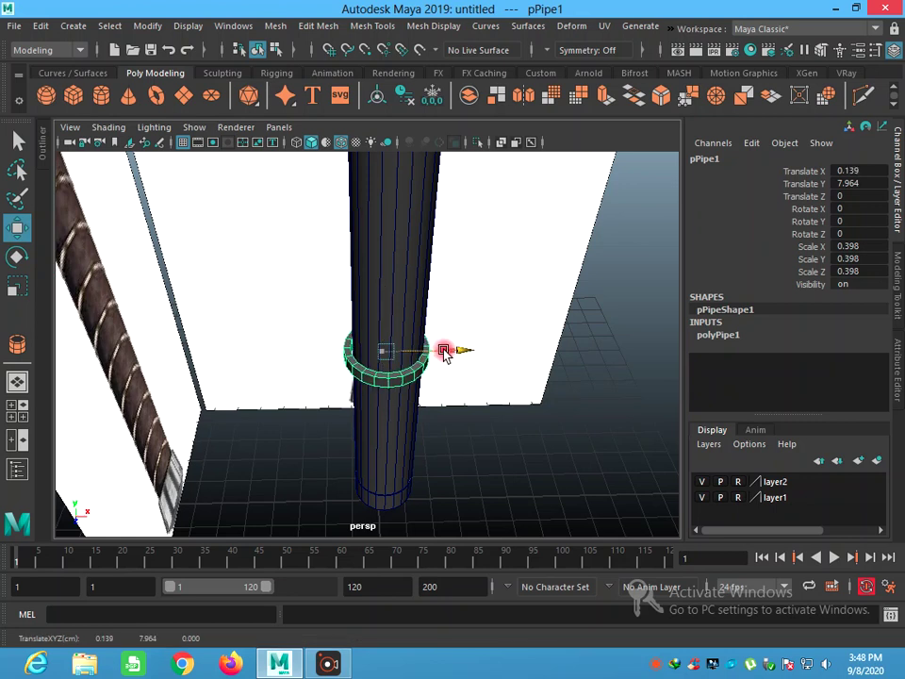
click(17, 286)
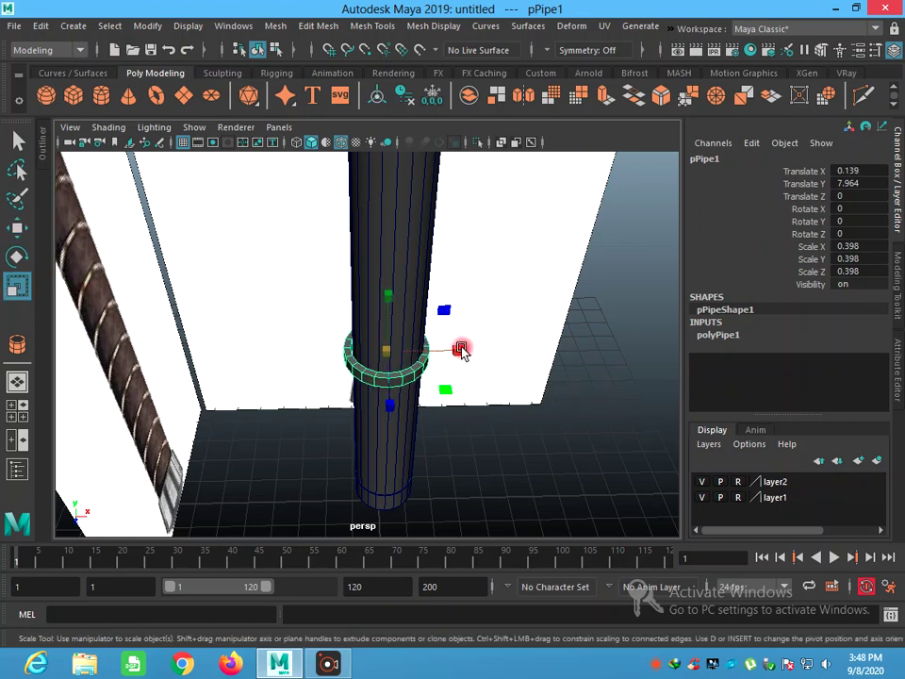
click(456, 349)
drag(390, 355, 382, 353)
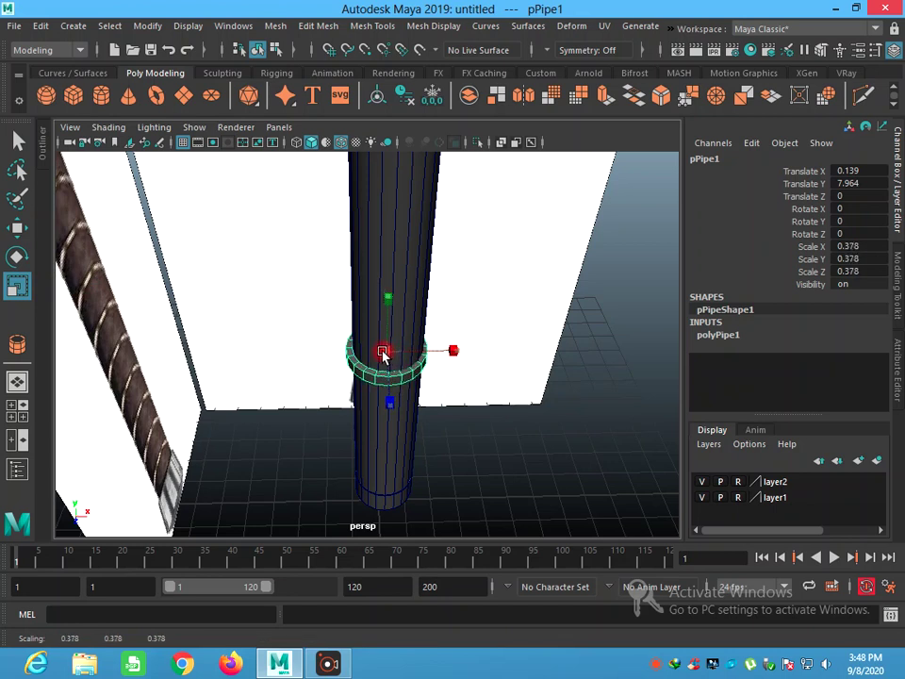
click(17, 227)
click(441, 351)
drag(442, 350, 440, 349)
scroll(402, 390, up, 5)
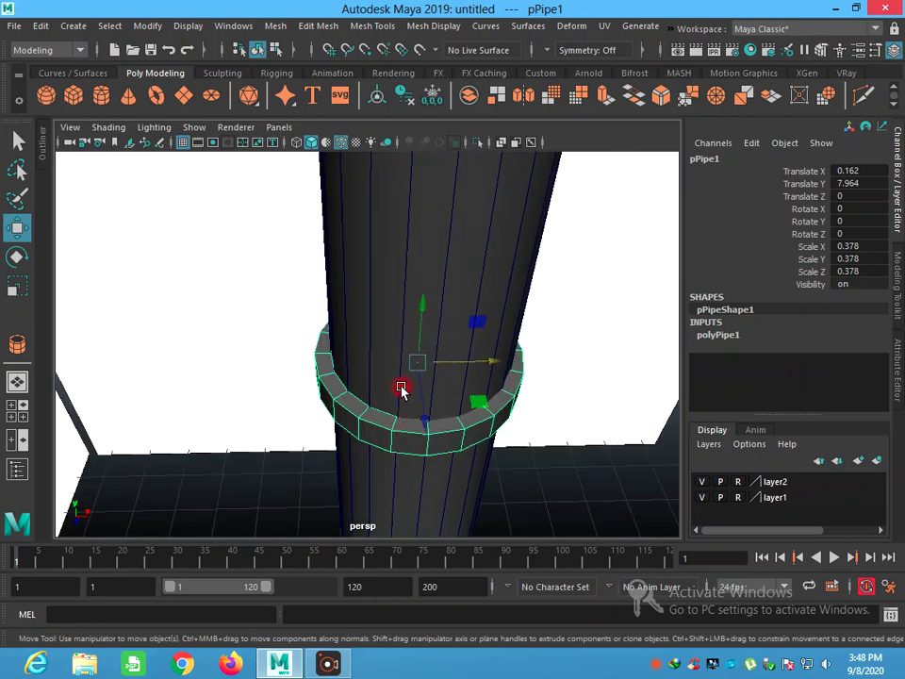
mouse_move(423, 447)
alt+mouse_down()
mouse_move(444, 469)
mouse_move(590, 461)
mouse_move(663, 416)
mouse_move(235, 354)
mouse_move(70, 378)
mouse_move(282, 489)
mouse_move(481, 479)
mouse_move(459, 449)
alt+mouse_up()
scroll(457, 433, down, 3)
scroll(455, 440, down, 2)
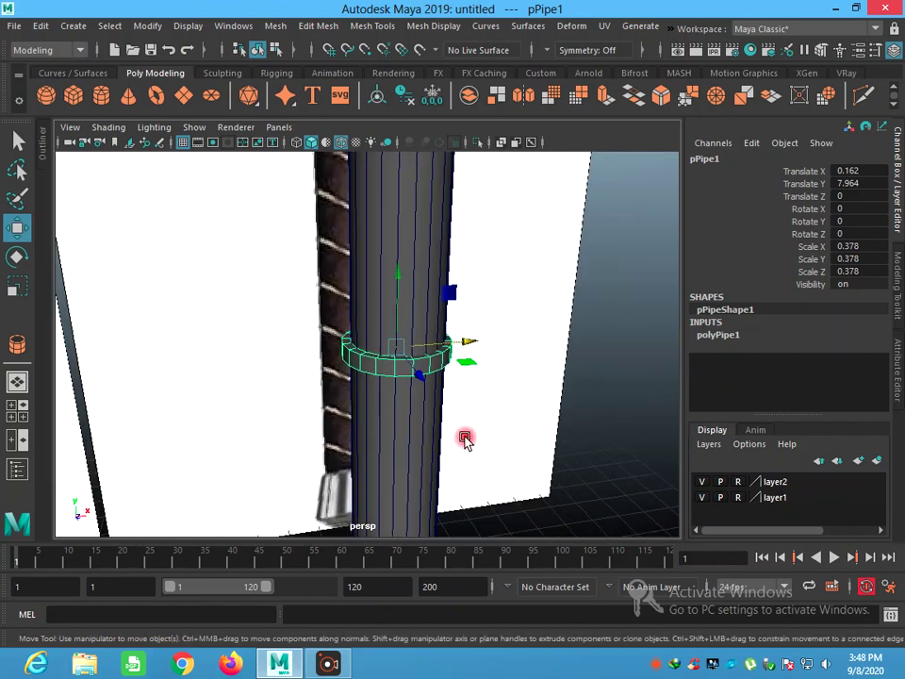
key(space)
key(space)
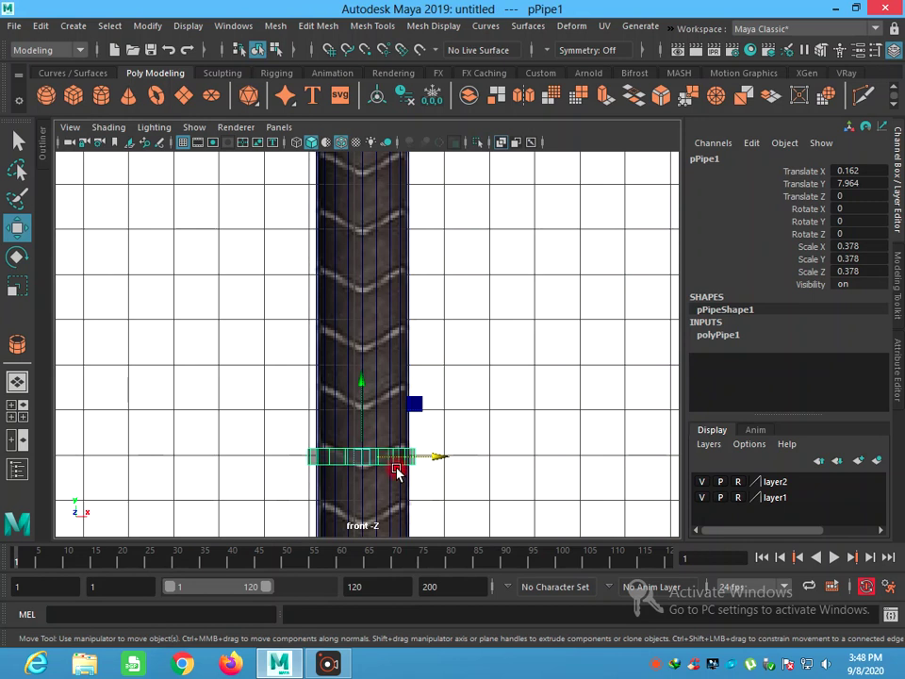
Lower pPipe1 to Translate Y about 2.979, just above the pommel
scroll(396, 469, down, 3)
drag(369, 354, 383, 458)
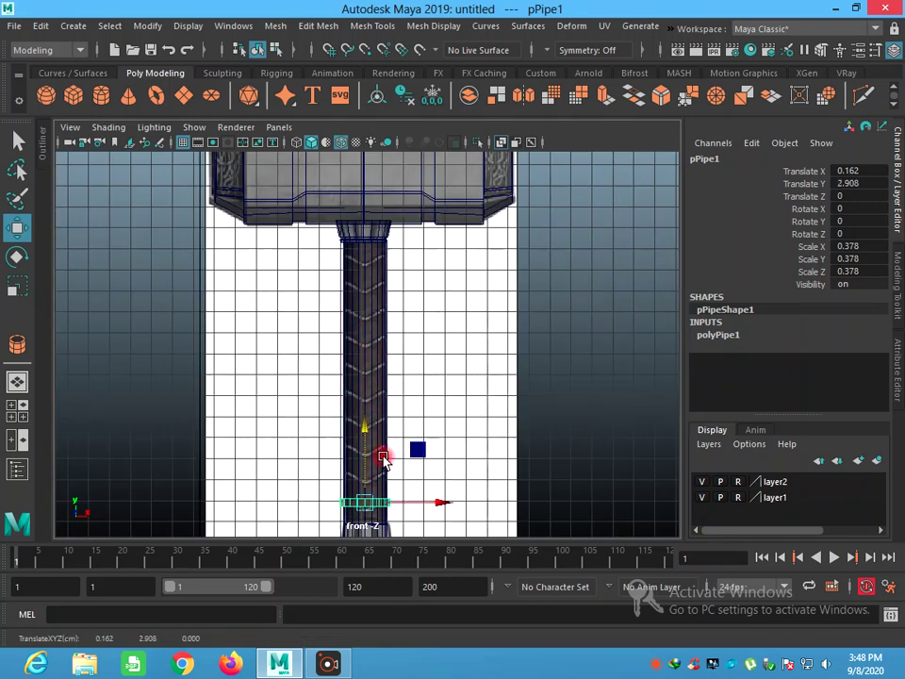
scroll(372, 505, up, 3)
alt+middle_drag(390, 398, 437, 244)
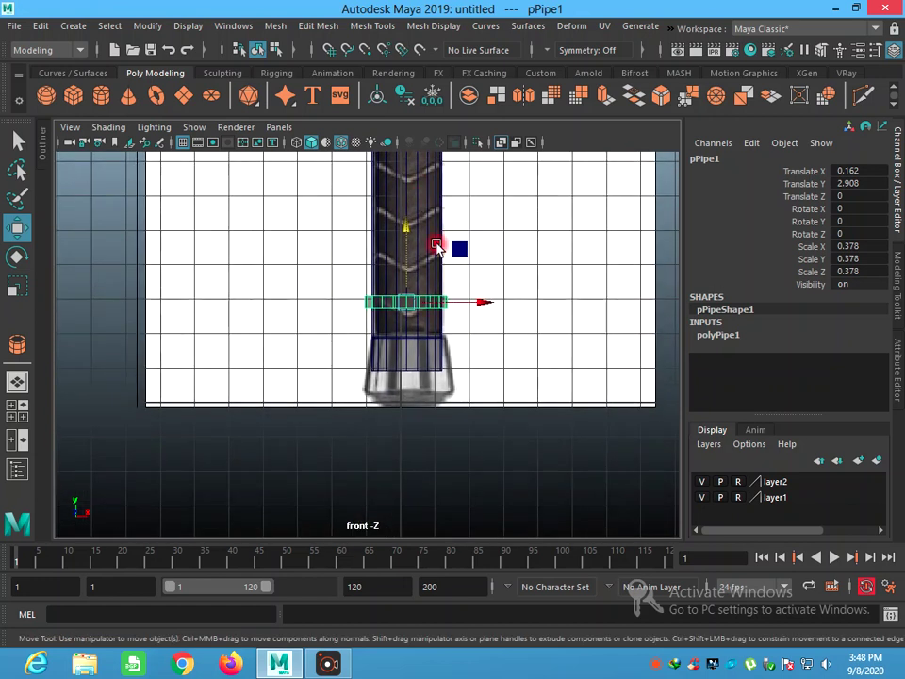
scroll(453, 283, up, 2)
alt+middle_drag(476, 316, 396, 382)
scroll(396, 382, up, 1)
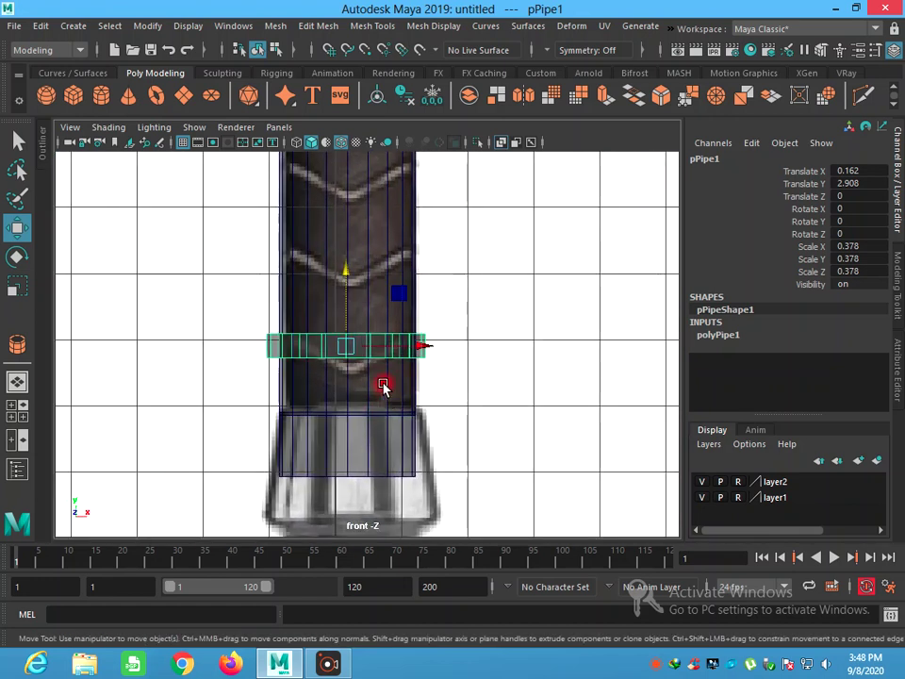
mouse_move(345, 301)
mouse_down()
mouse_move(350, 310)
mouse_move(350, 299)
mouse_up()
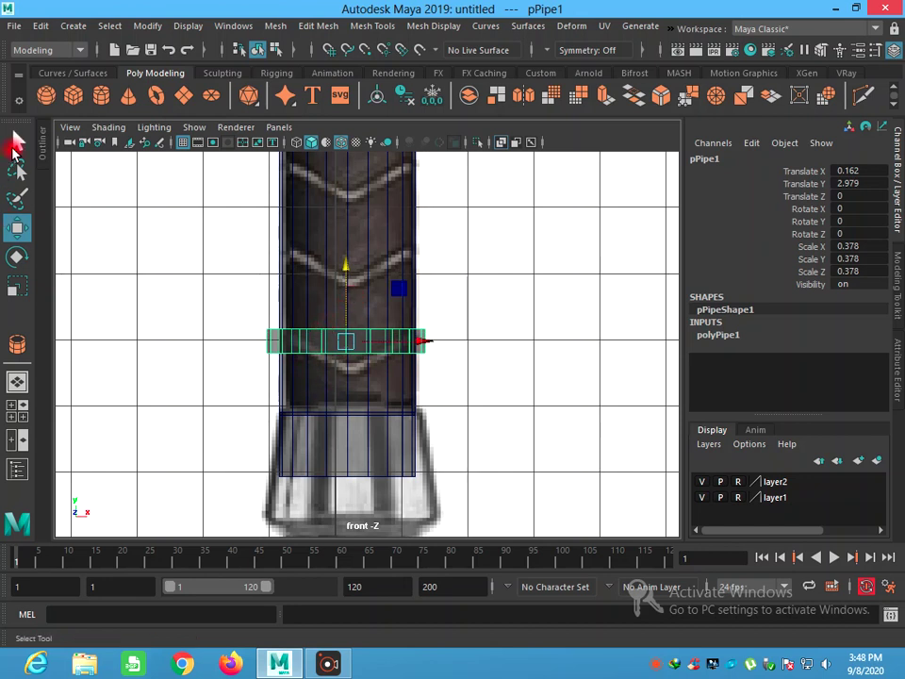
click(18, 140)
double_click(19, 229)
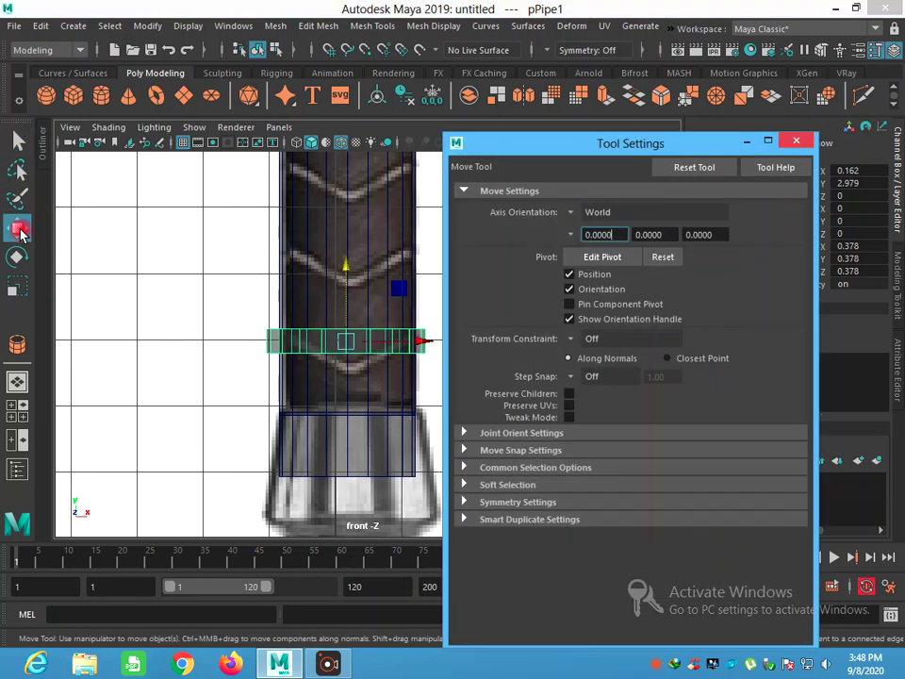
Enable Soft Select (Volume falloff, radius 5.00) in the Move Tool settings and dock the window
click(526, 488)
click(570, 503)
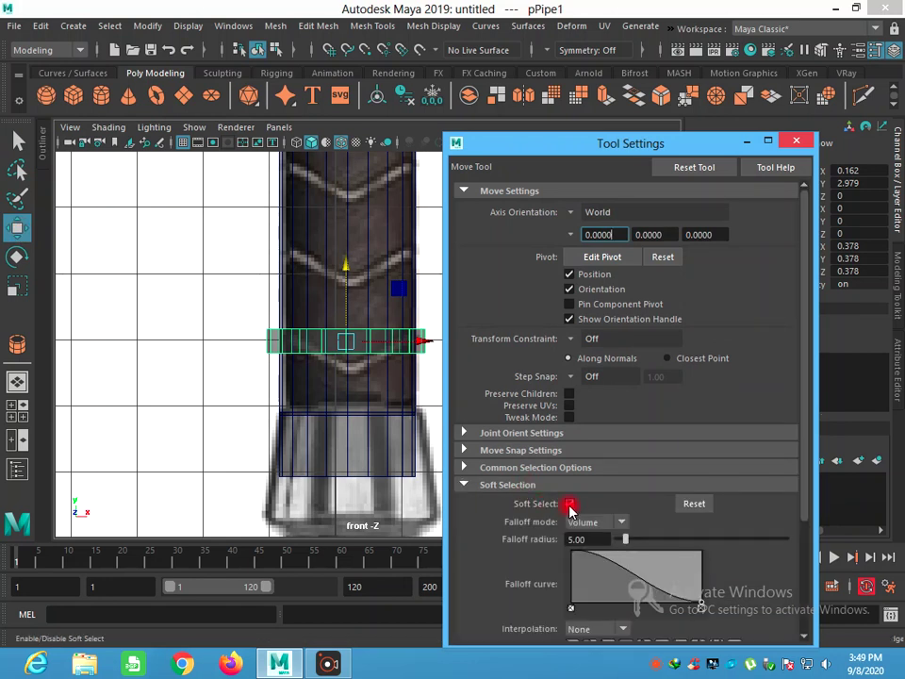
drag(599, 144, 703, 74)
scroll(566, 377, down, 3)
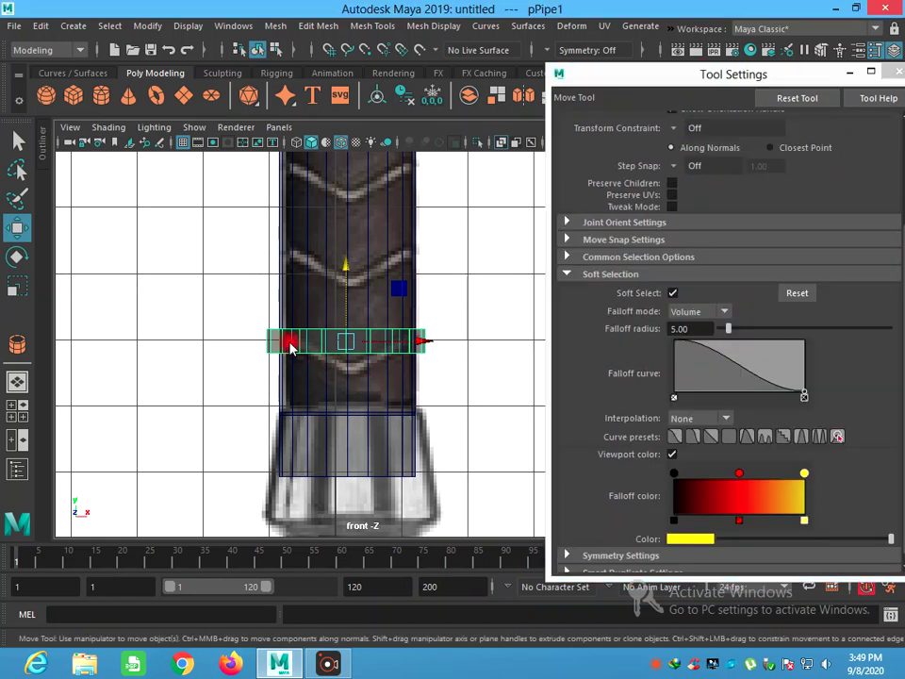
Trial-select and nudge some of pPipe1's vertices, then return to the Select Tool
right_drag(289, 228, 242, 228)
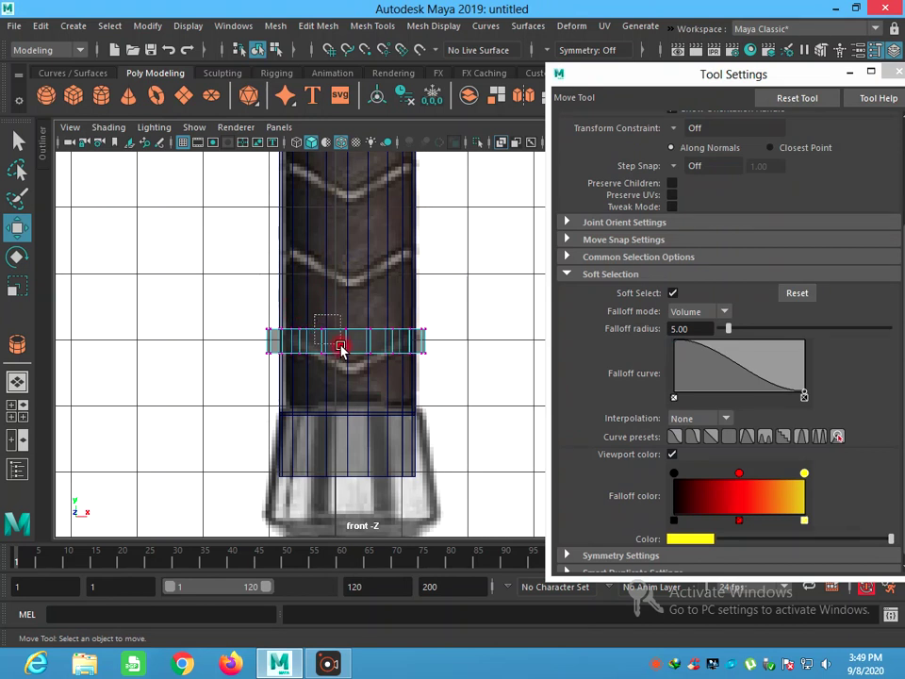
drag(337, 342, 376, 378)
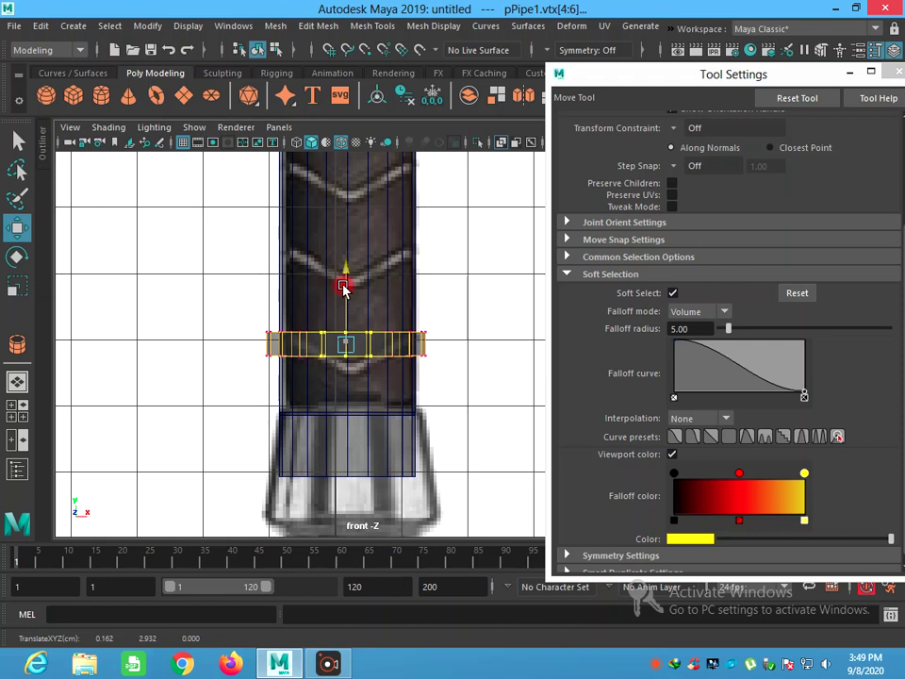
drag(345, 283, 358, 379)
click(341, 341)
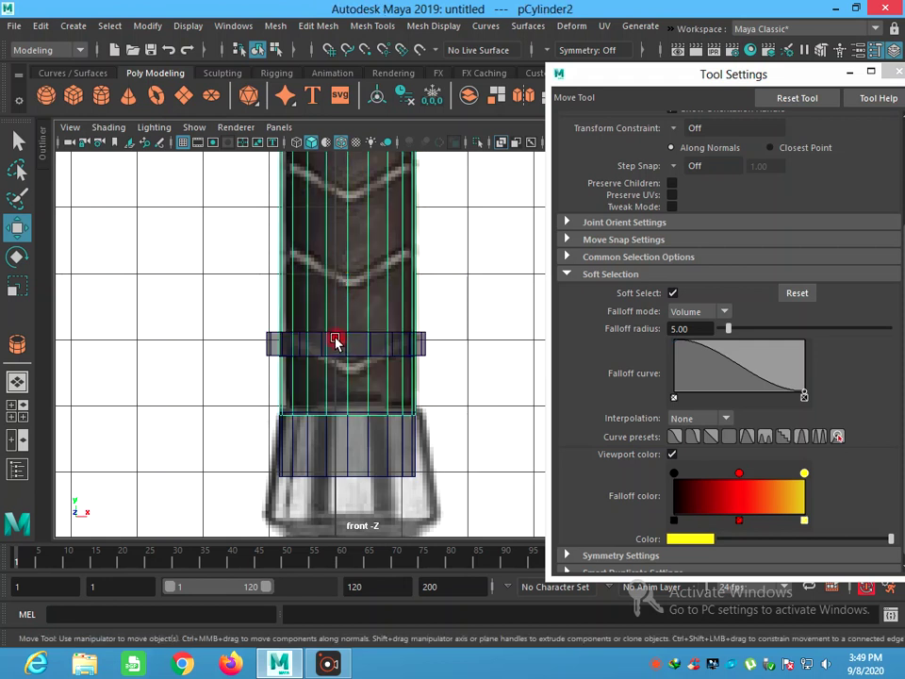
click(336, 341)
right_click(336, 345)
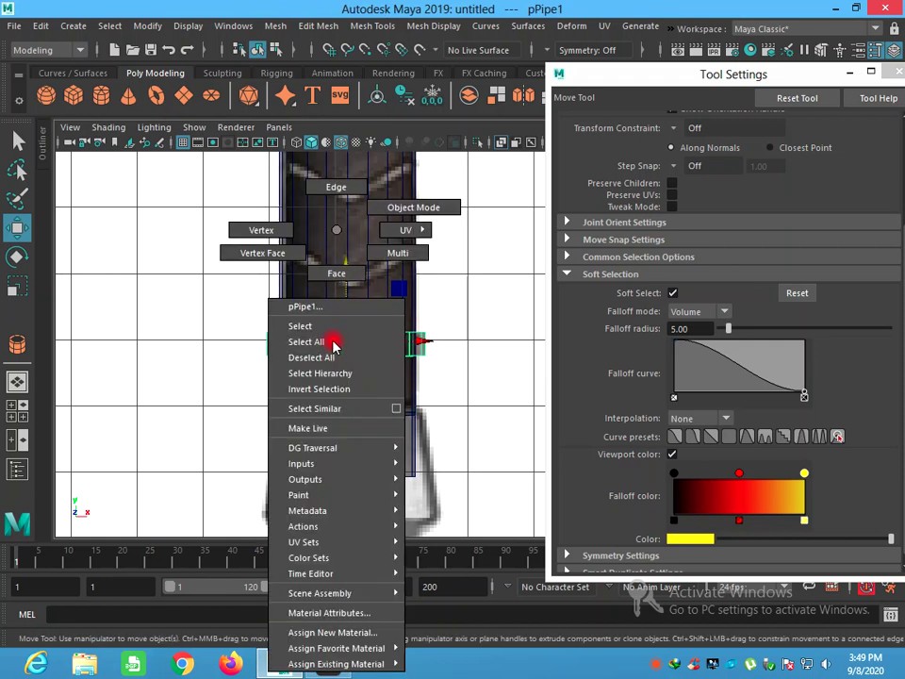
click(277, 231)
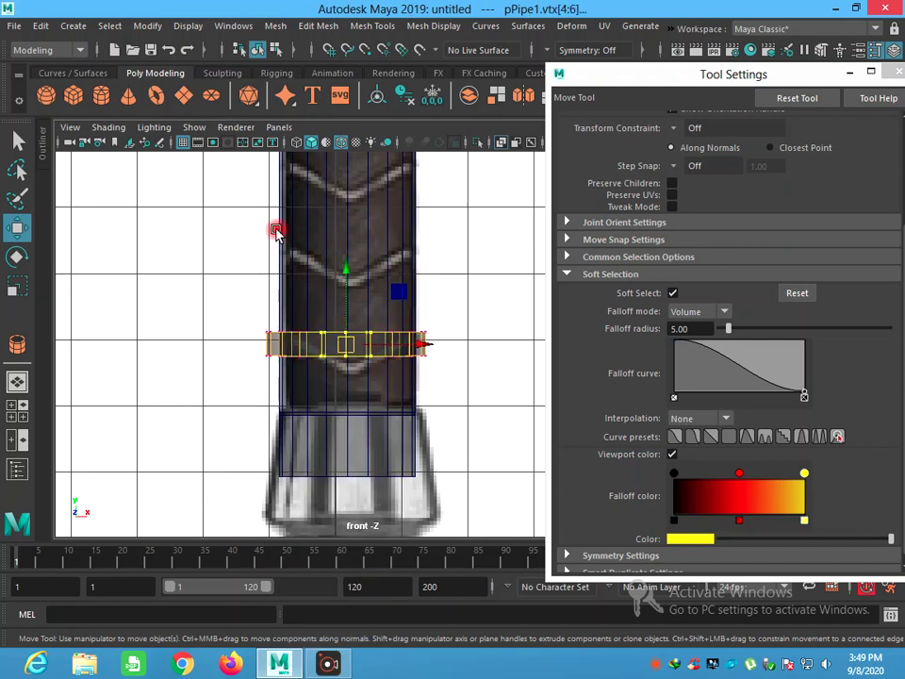
click(18, 139)
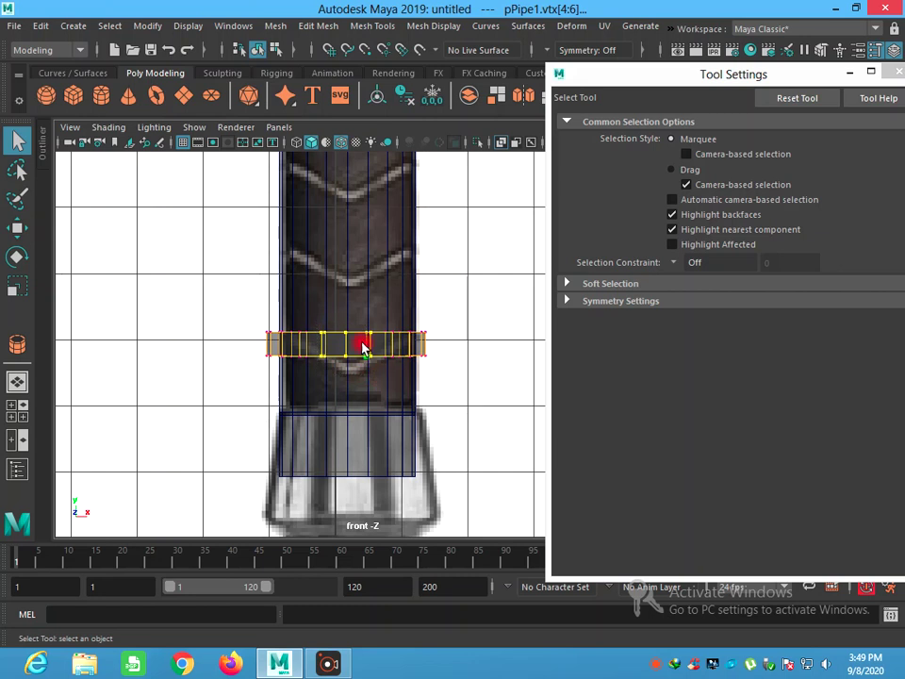
Select pPipe1's middle vertices 4–6 and ready the Move Tool on the vertical axis
right_drag(346, 340, 293, 228)
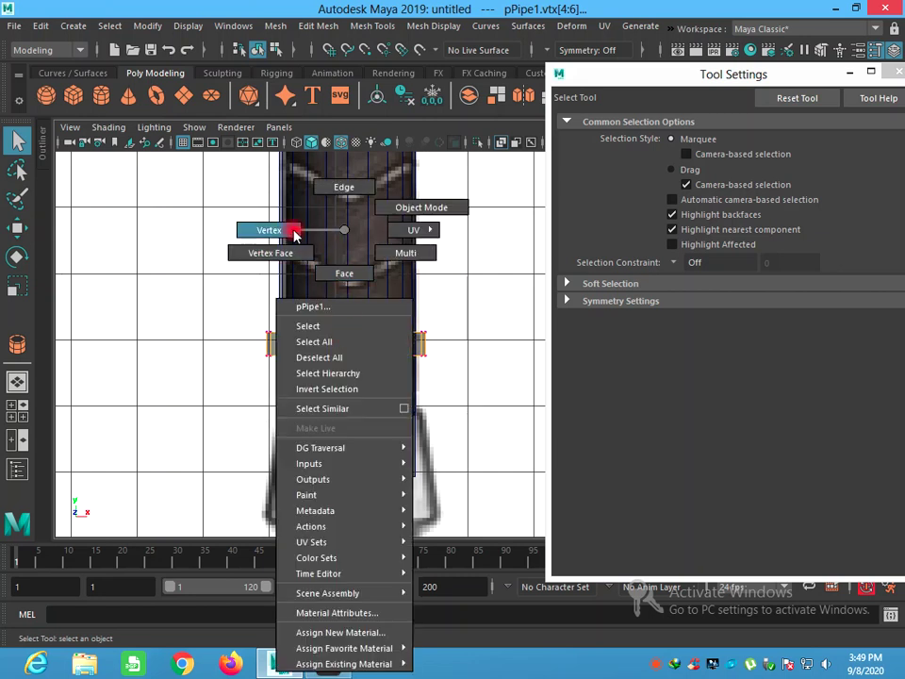
click(321, 345)
drag(372, 385, 374, 378)
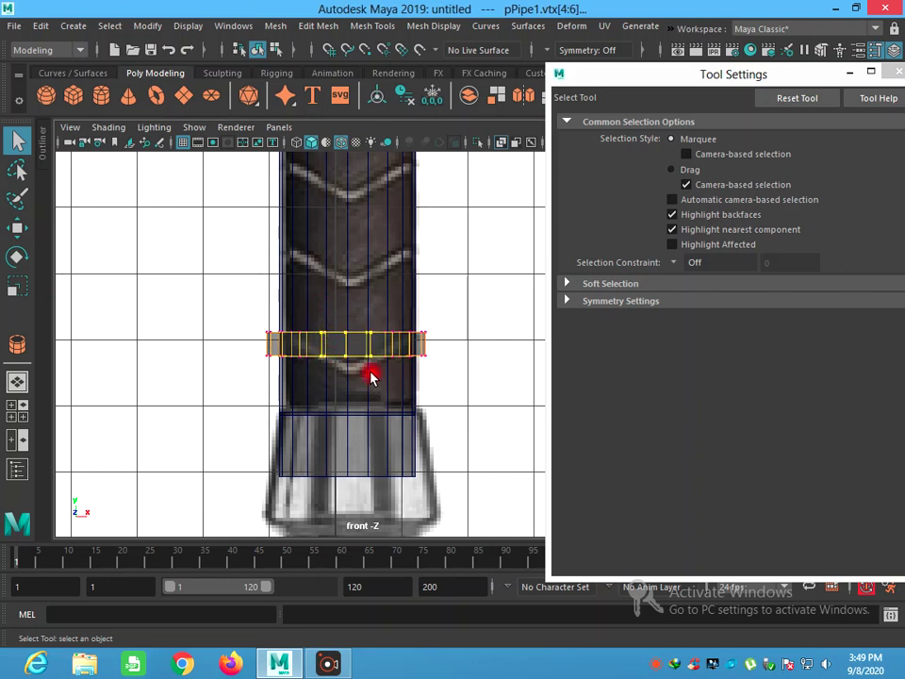
click(17, 227)
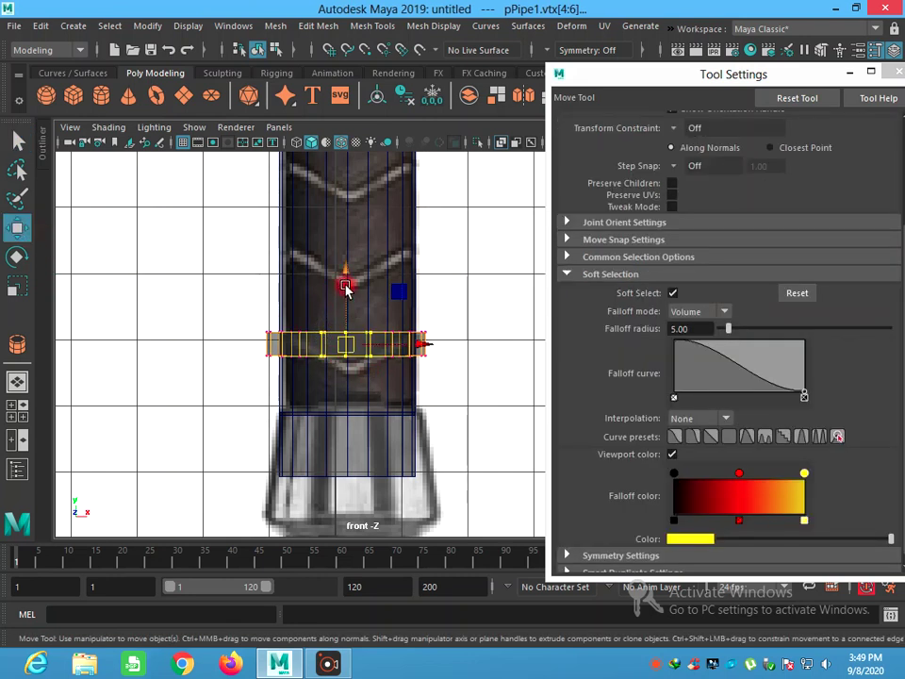
drag(346, 289, 346, 286)
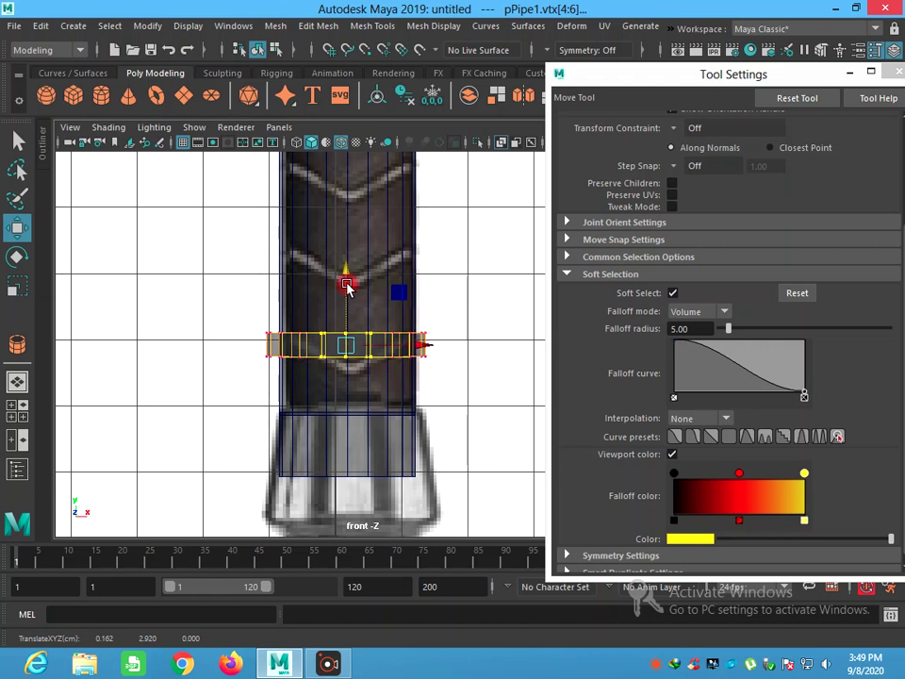
click(19, 142)
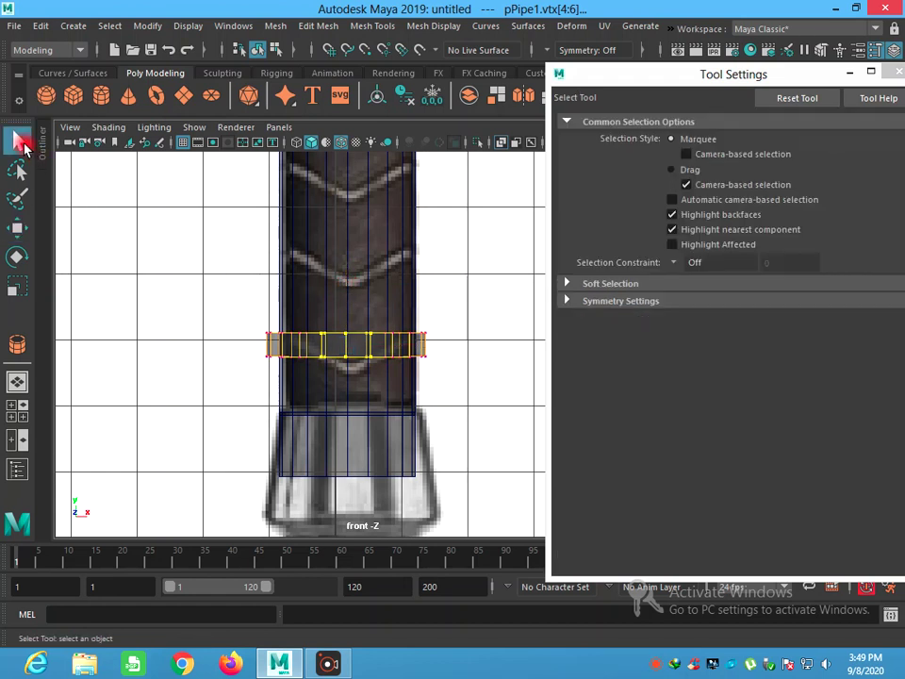
click(325, 336)
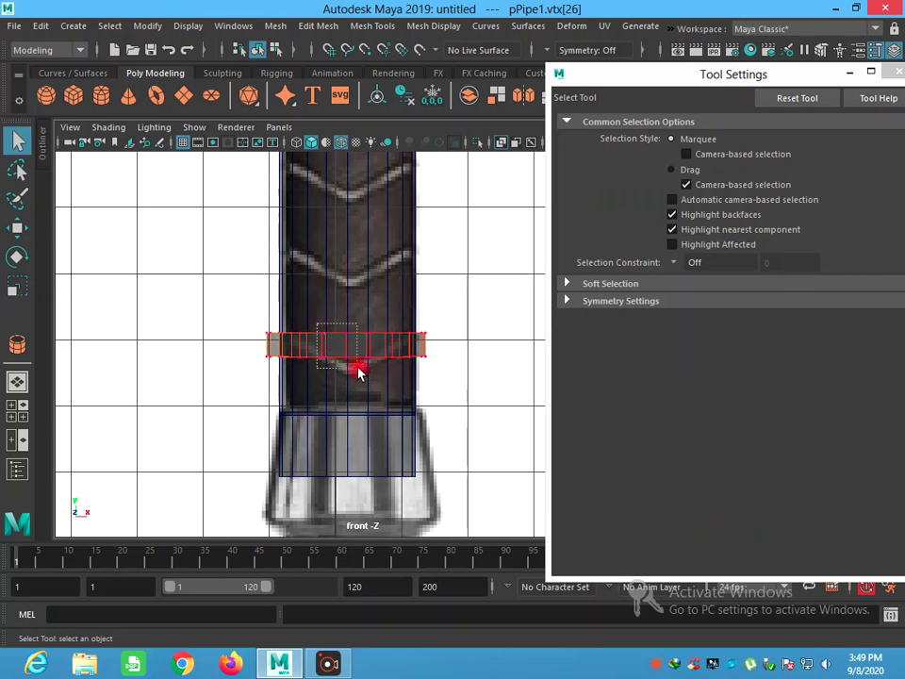
drag(328, 354, 374, 373)
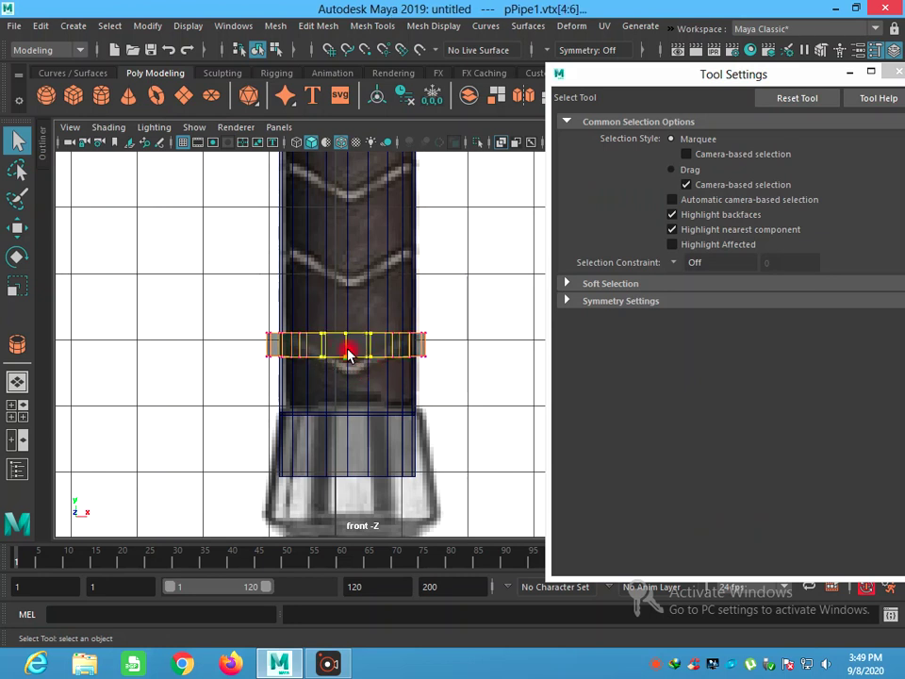
click(372, 373)
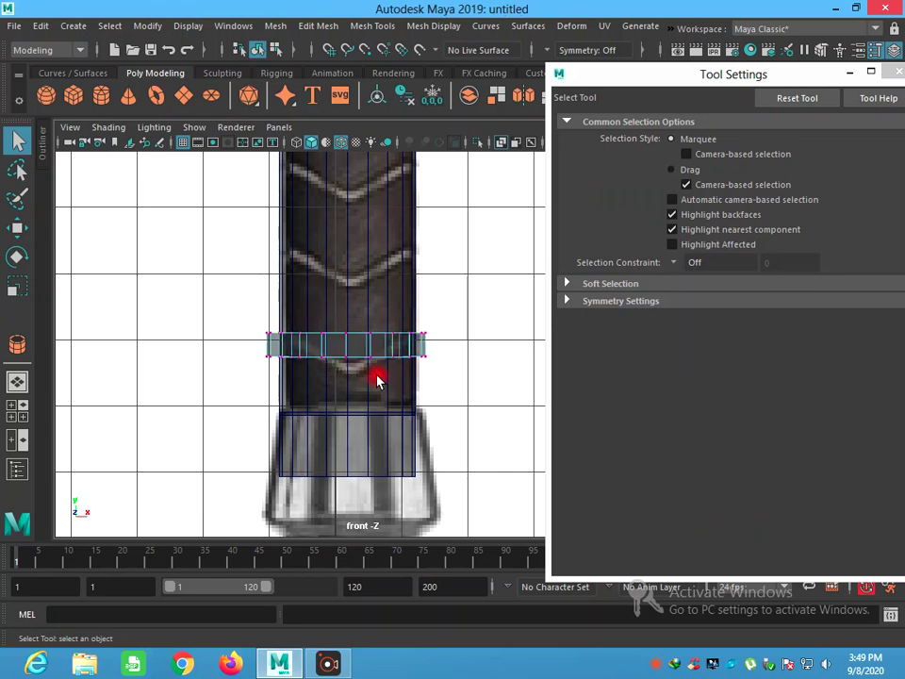
drag(314, 324, 374, 378)
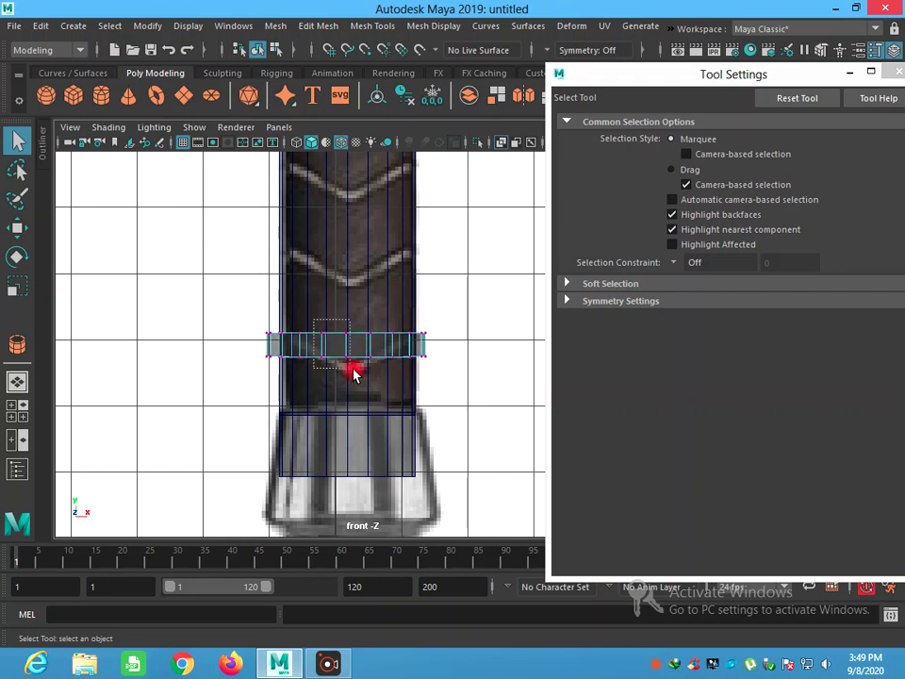
click(24, 234)
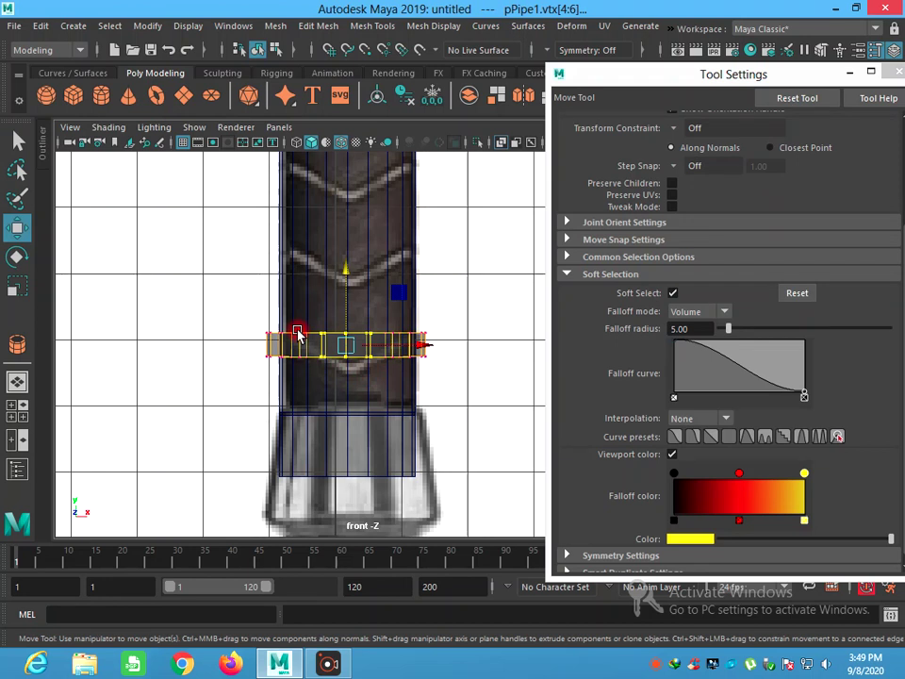
click(345, 302)
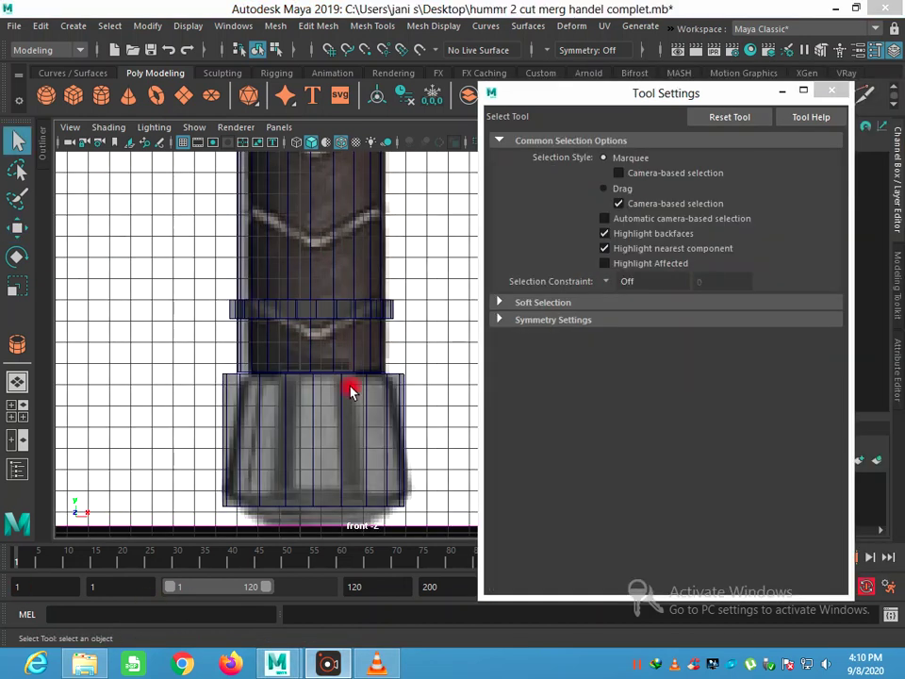
Minimise Tool Settings and pull pPipe11's vertices 6–7 down to bend the ring
click(782, 90)
click(332, 312)
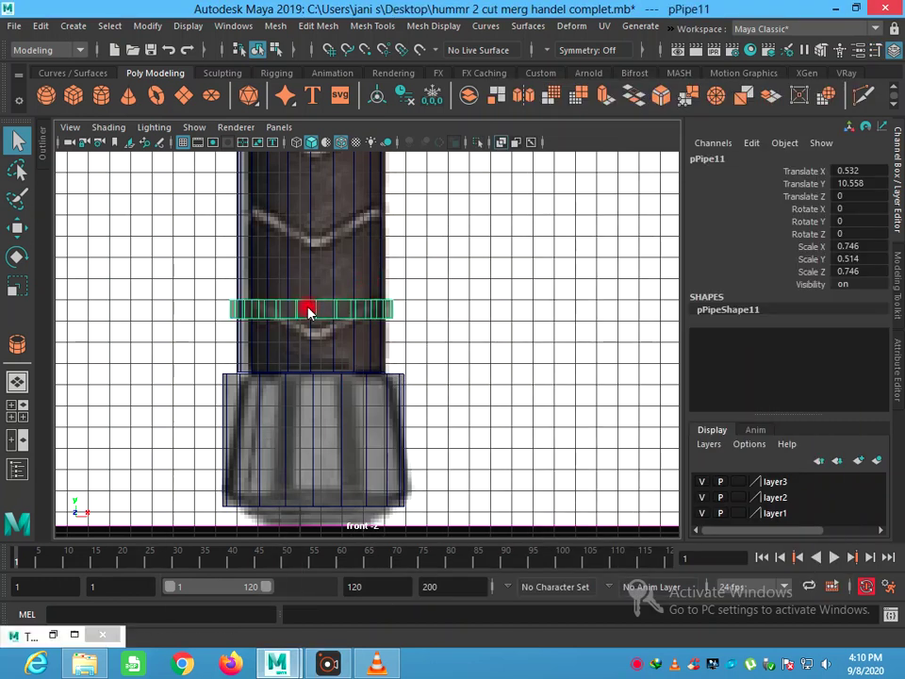
right_drag(309, 312, 245, 226)
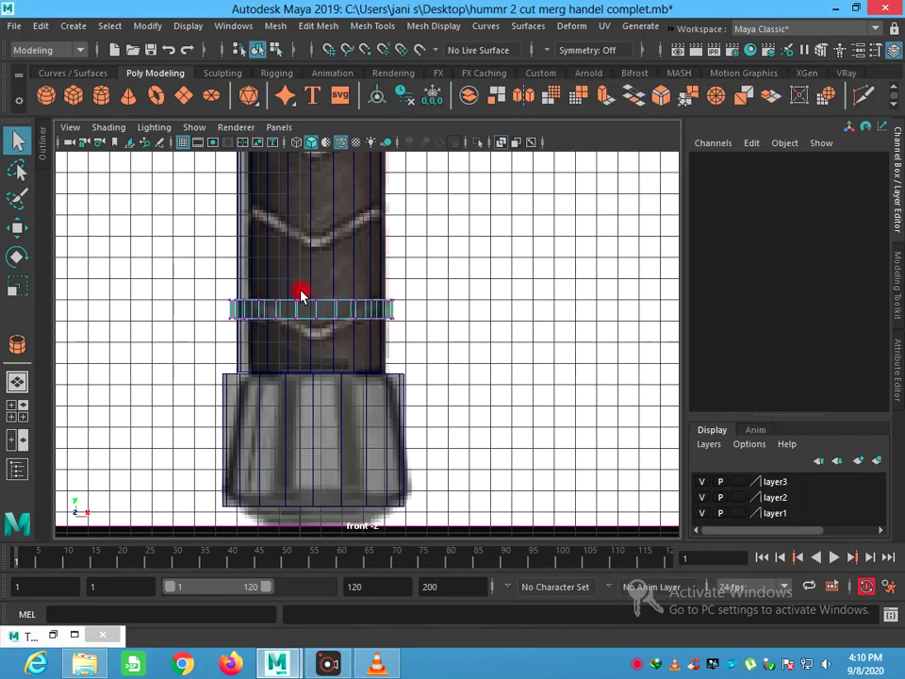
drag(171, 285, 306, 308)
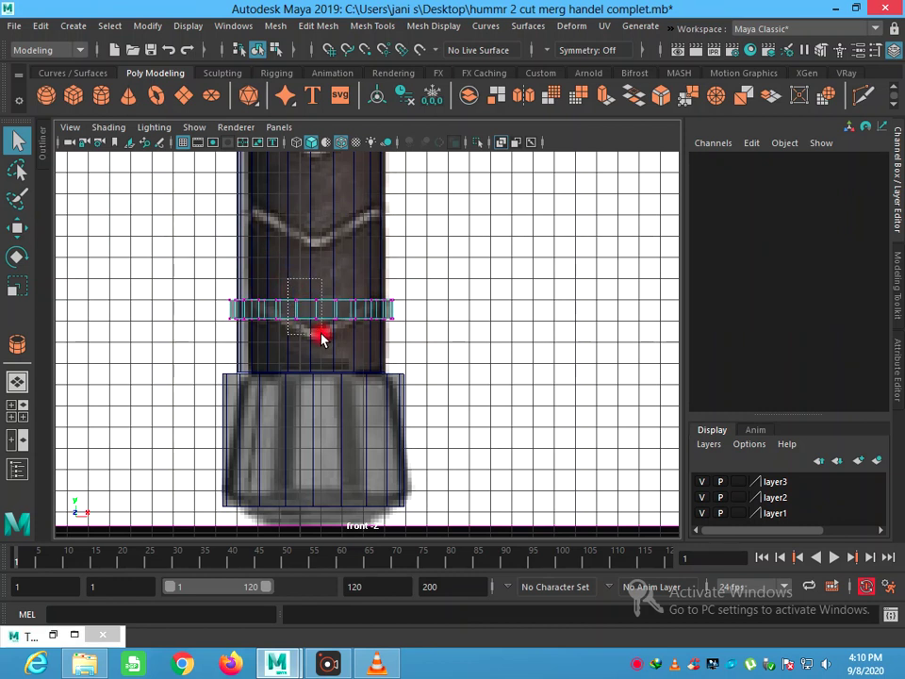
drag(321, 337, 321, 338)
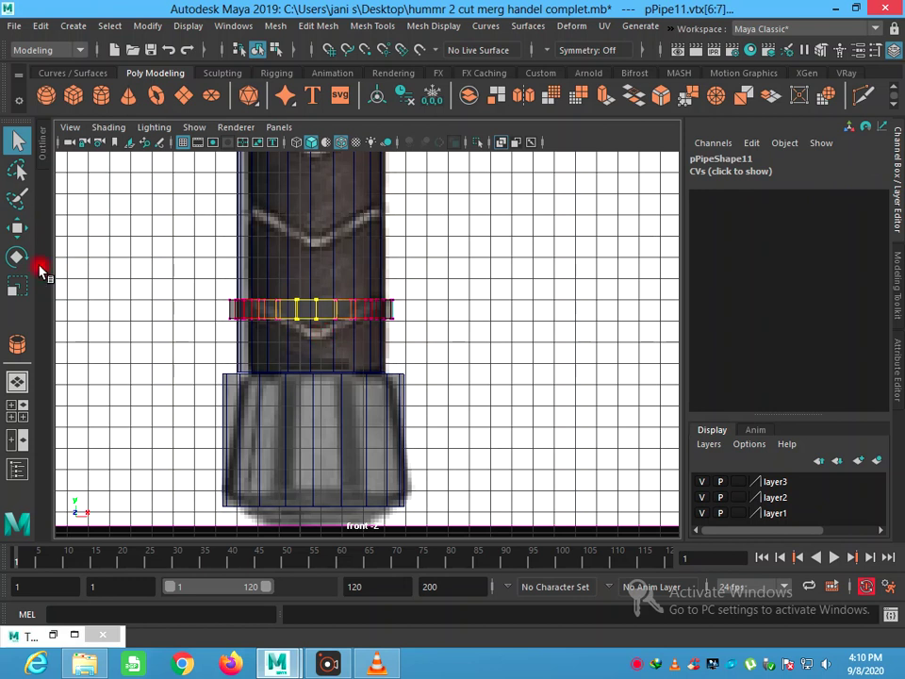
click(19, 231)
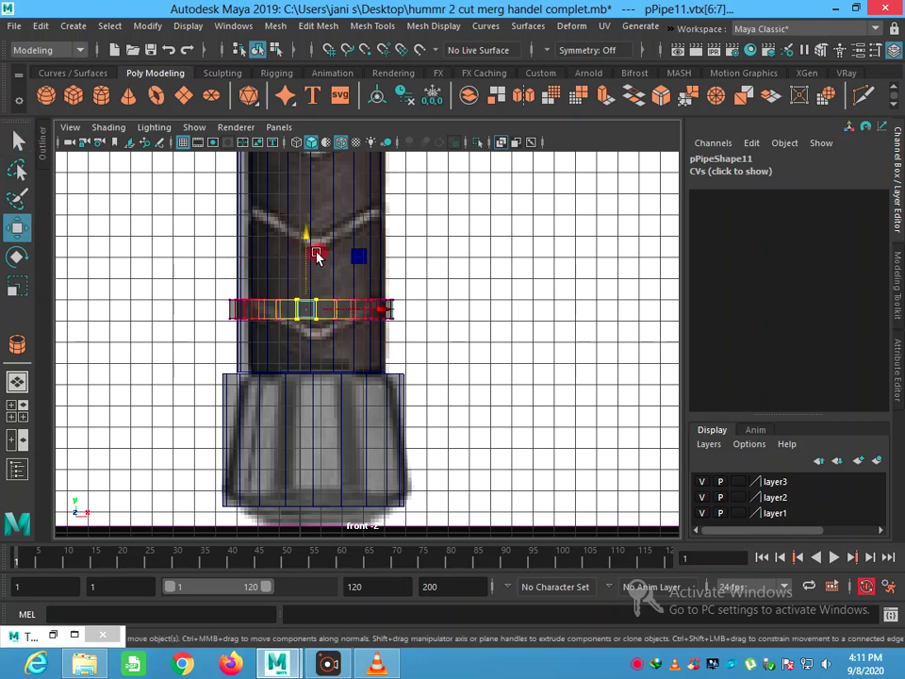
mouse_move(305, 249)
mouse_down()
mouse_move(313, 313)
mouse_move(323, 273)
mouse_up()
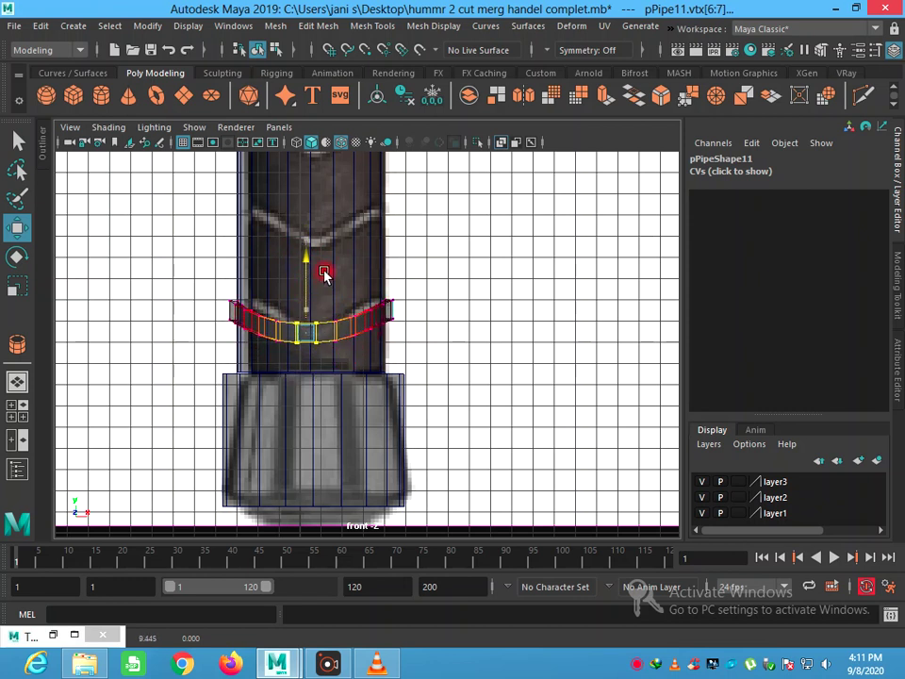
Undo the bend so the ring is straight again, then select pCylinder2
click(169, 50)
scroll(297, 335, up, 1)
scroll(292, 337, up, 1)
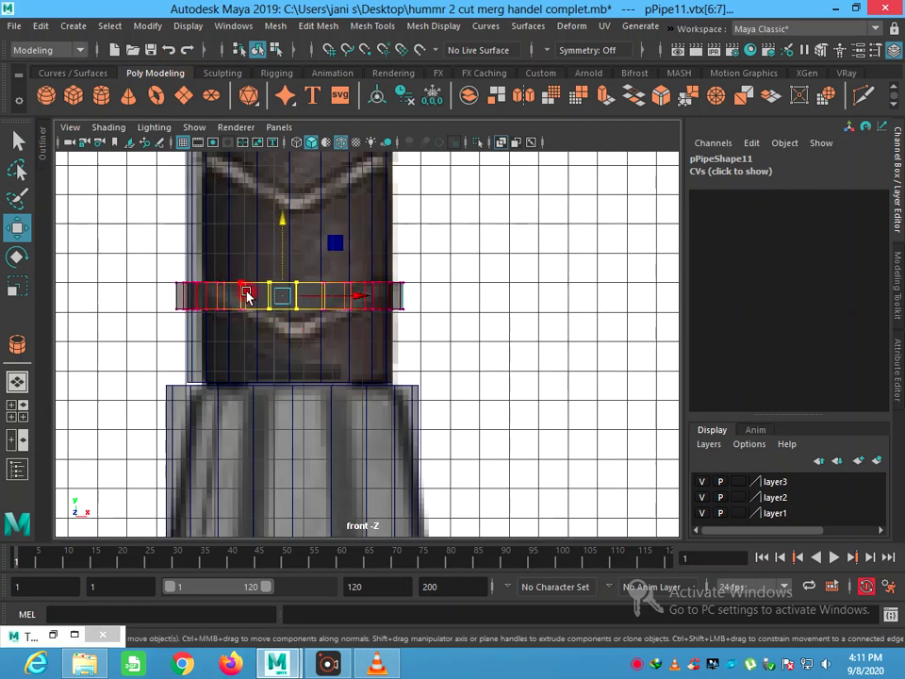
click(309, 270)
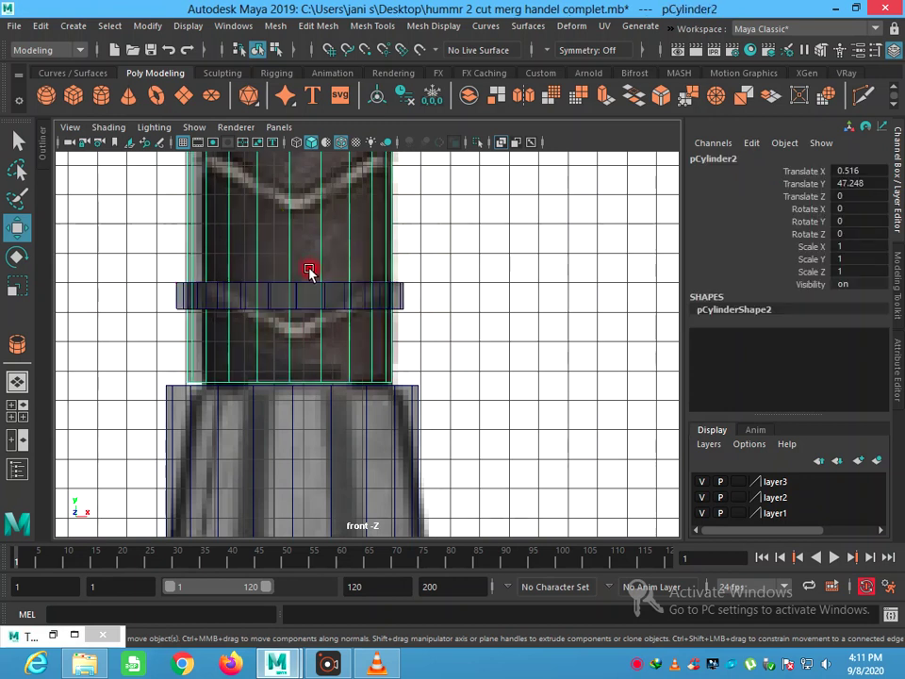
Drag pPipe11's vtx[6:7] down with Soft Select into a smooth curve, comparing via undo
click(294, 296)
right_click(294, 296)
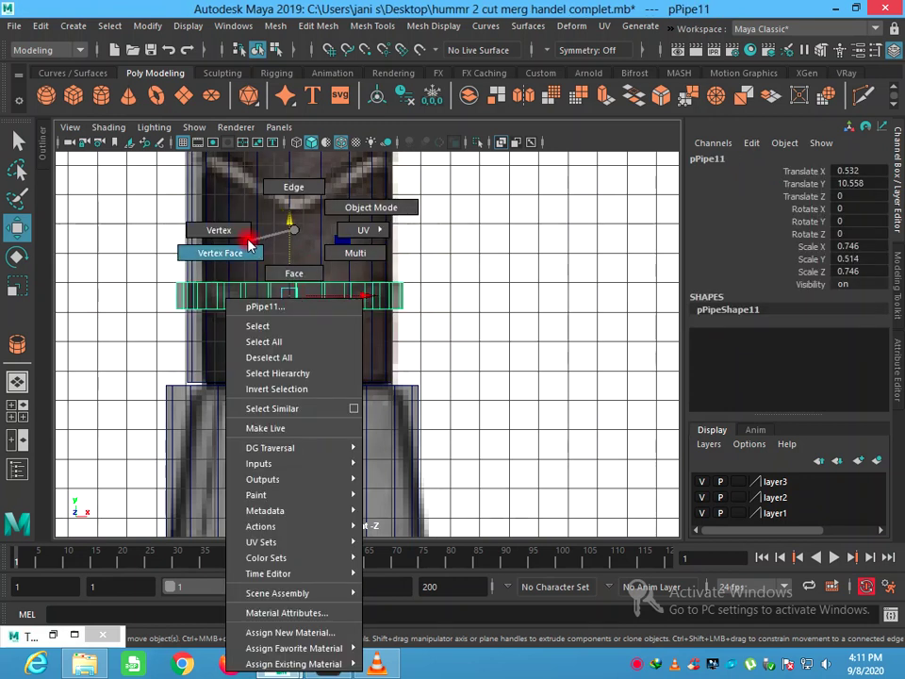
right_drag(294, 296, 241, 237)
drag(281, 260, 282, 293)
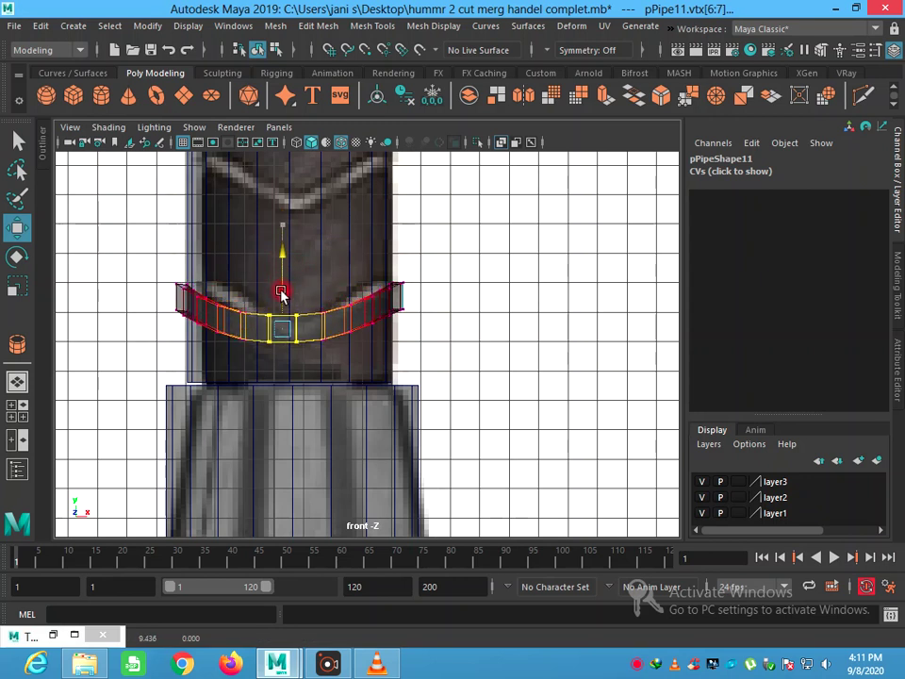
key(ctrl+z)
key(ctrl+z)
key(ctrl+z)
key(ctrl+z)
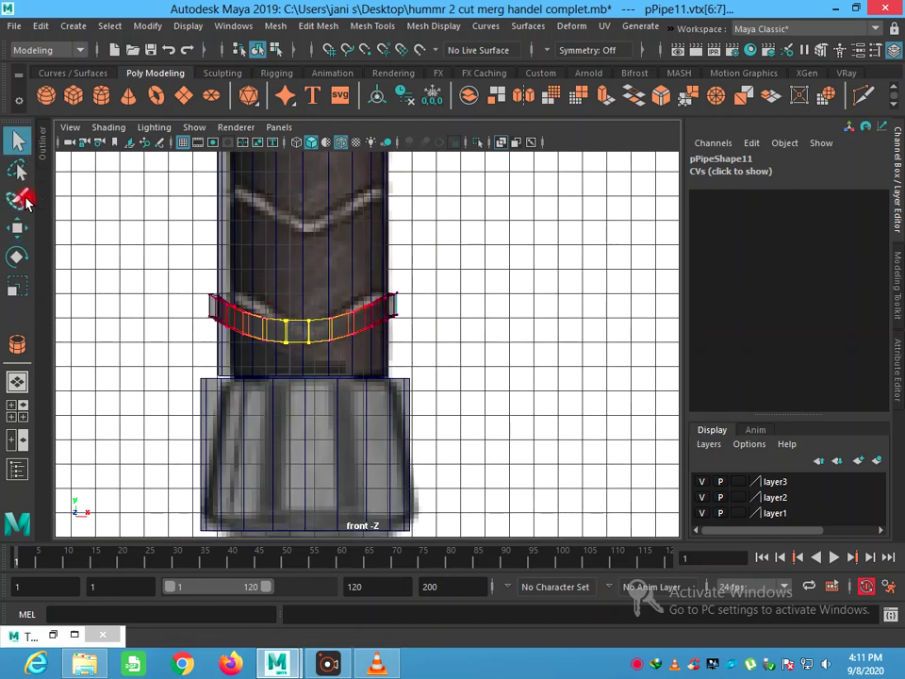
Disable Soft Select for the Move Tool, return to Object Mode, and preview the ring smoothed
double_click(18, 227)
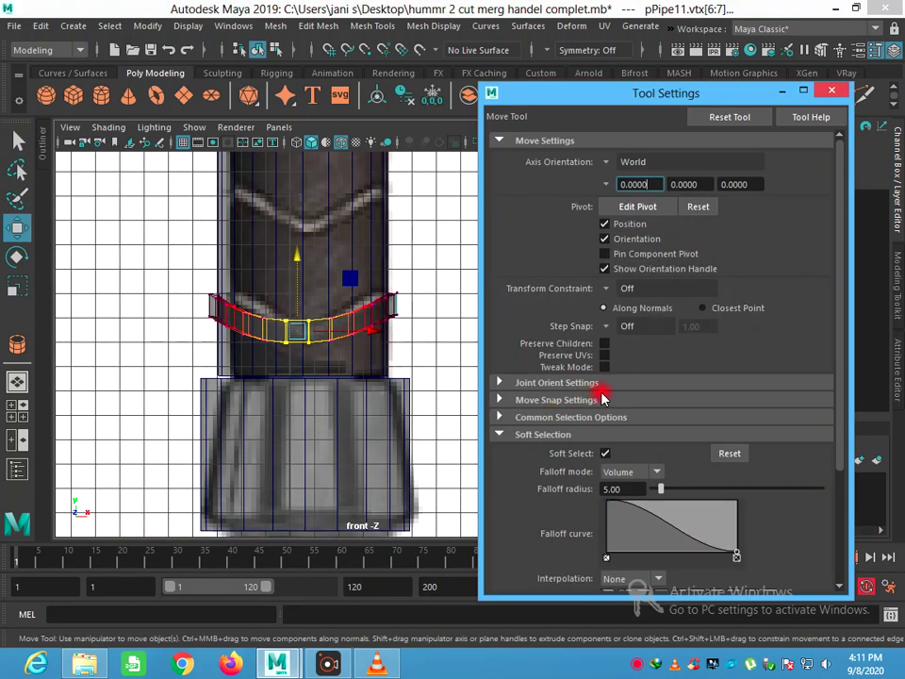
click(603, 455)
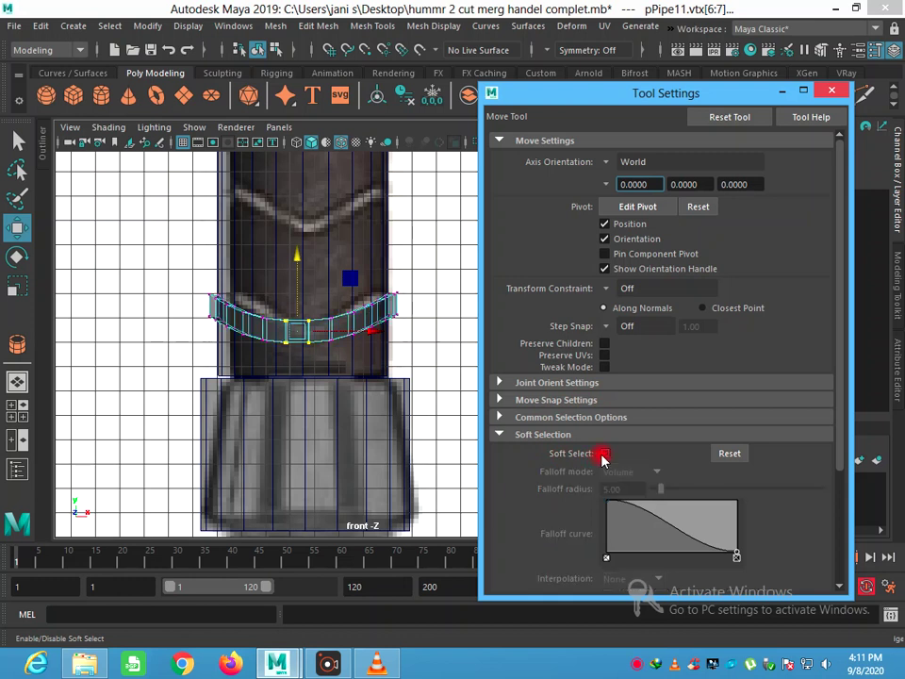
click(831, 90)
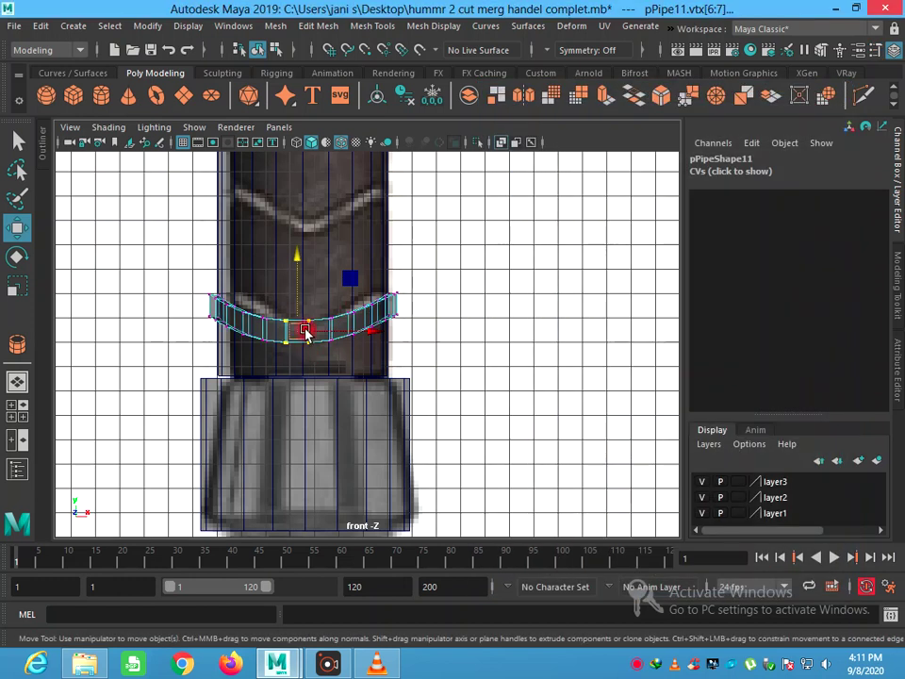
right_drag(305, 332, 367, 226)
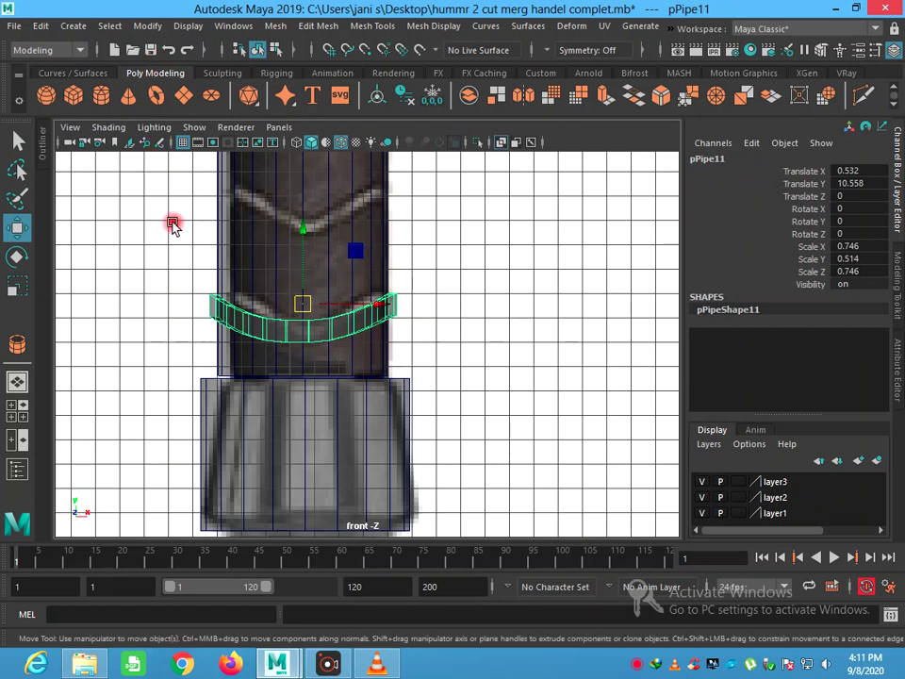
key(3)
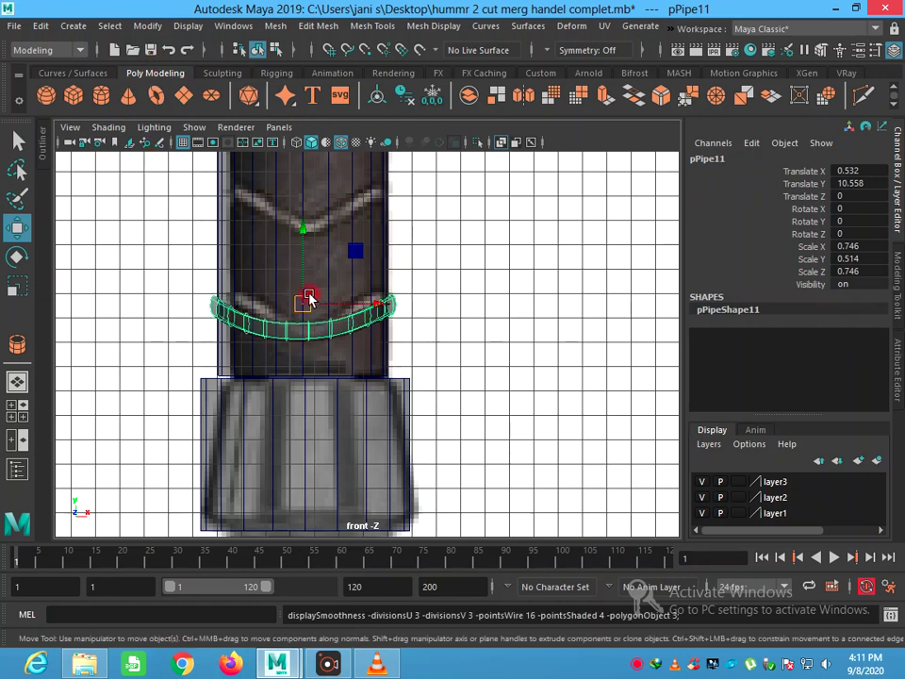
Raise the curved ring pPipe11 up the handle from Translate Y 10.558 to 10.752
drag(304, 281, 306, 277)
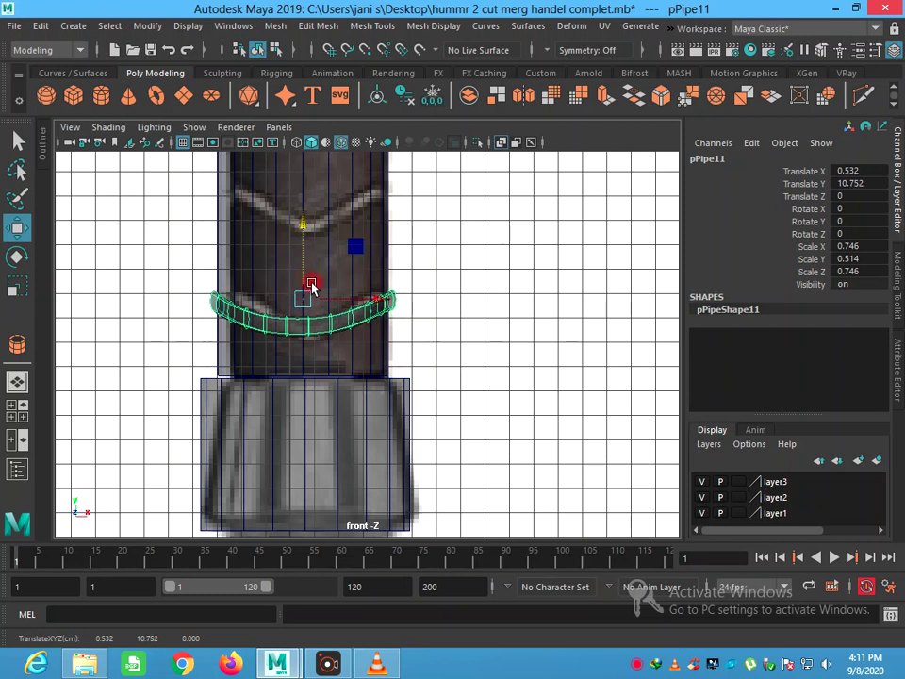
click(401, 341)
click(329, 323)
scroll(329, 325, down, 4)
scroll(330, 329, down, 1)
scroll(329, 327, up, 2)
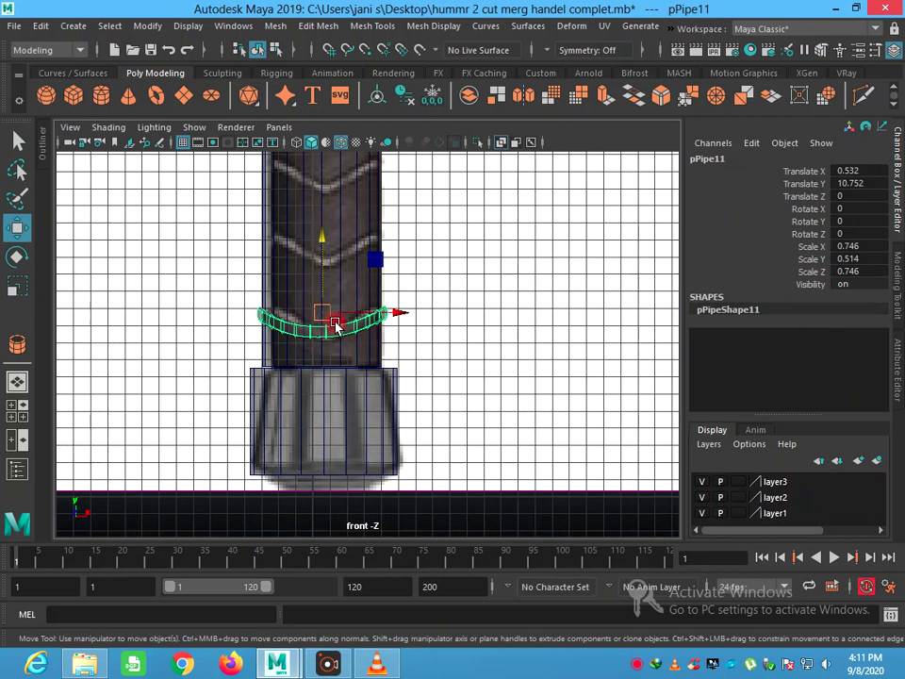
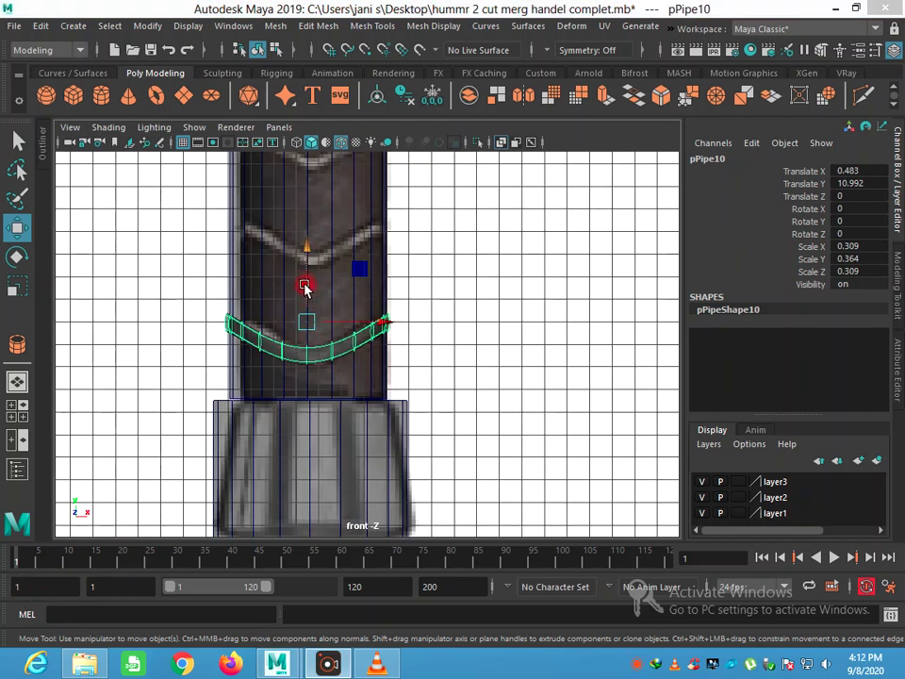
Position the pipe ring further up the hammer handle
drag(304, 287, 312, 185)
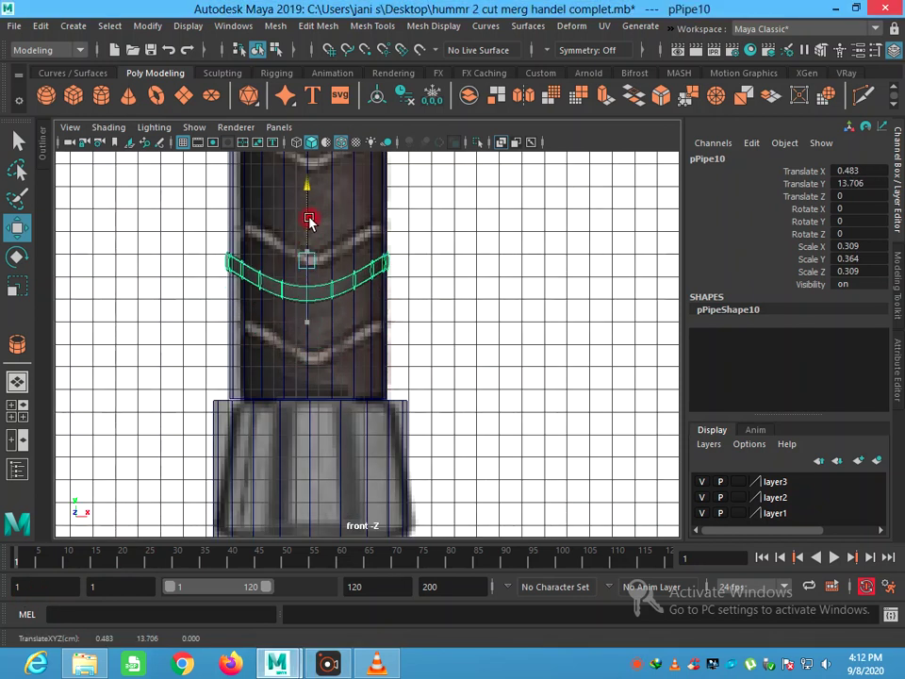
scroll(346, 273, down, 3)
scroll(347, 275, down, 3)
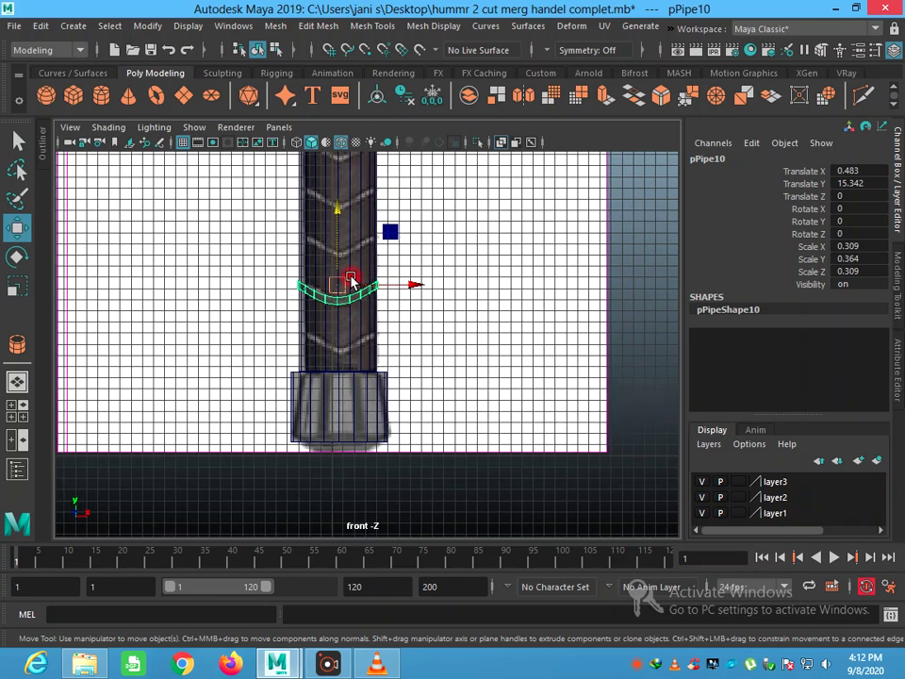
scroll(350, 276, down, 1)
mouse_move(353, 276)
alt+middle_down()
mouse_move(350, 367)
mouse_move(350, 356)
alt+middle_up()
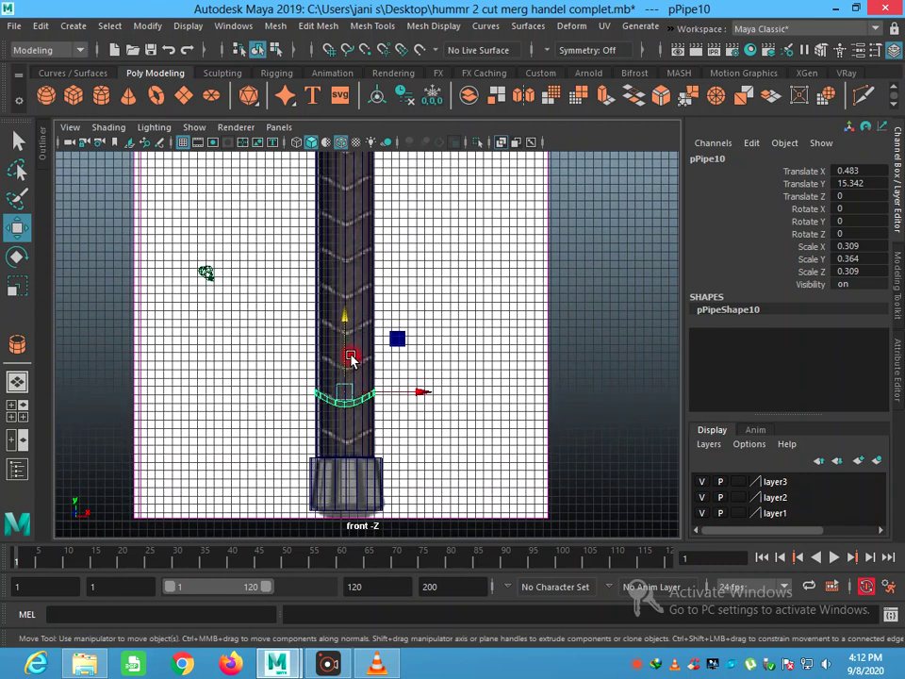
click(345, 351)
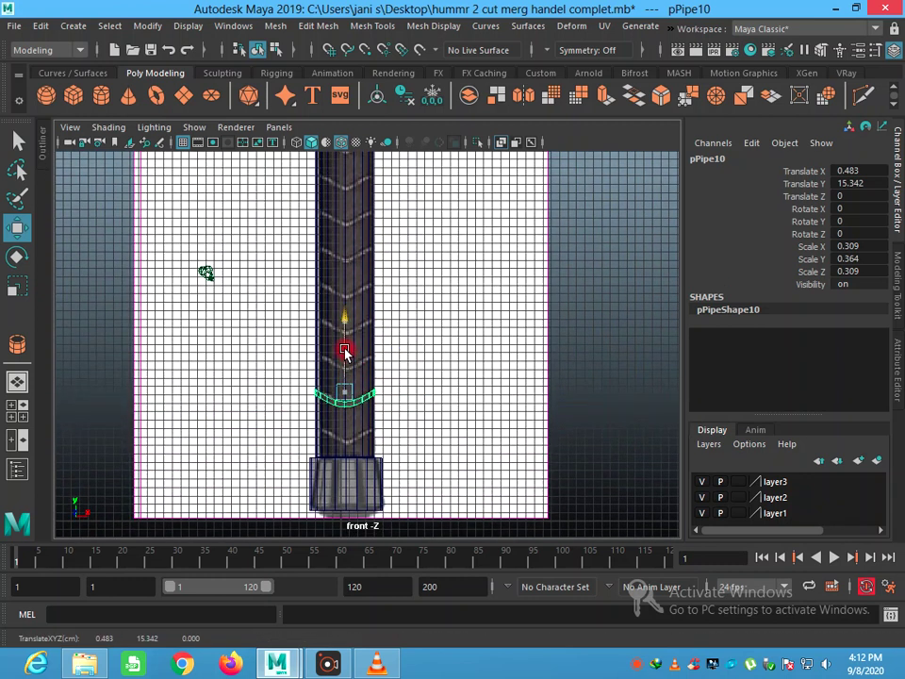
Duplicate the ring several times, spacing each copy evenly up the handle
key(ctrl+d)
drag(345, 351, 349, 399)
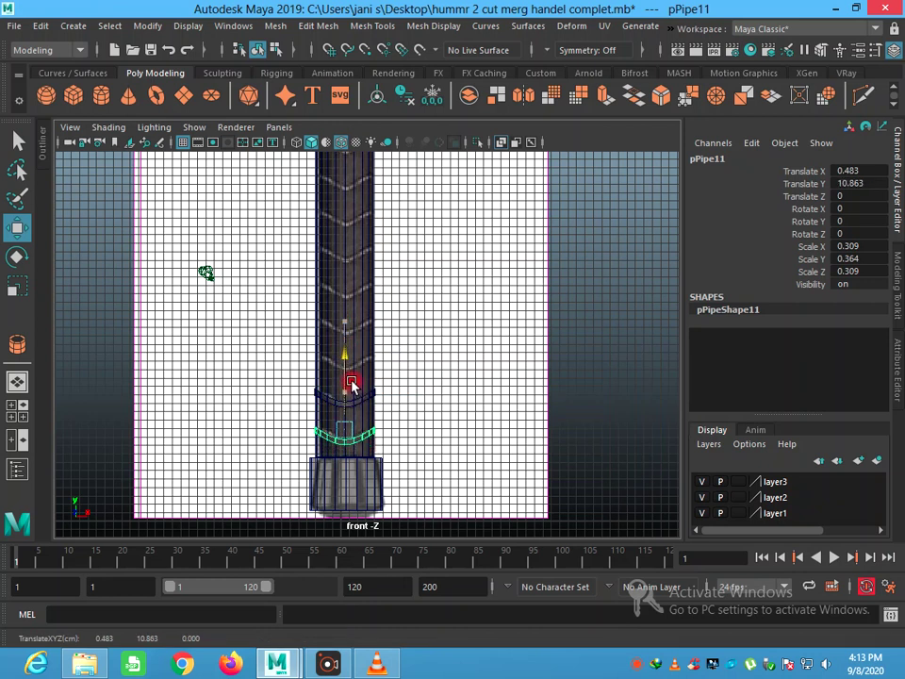
key(ctrl+d)
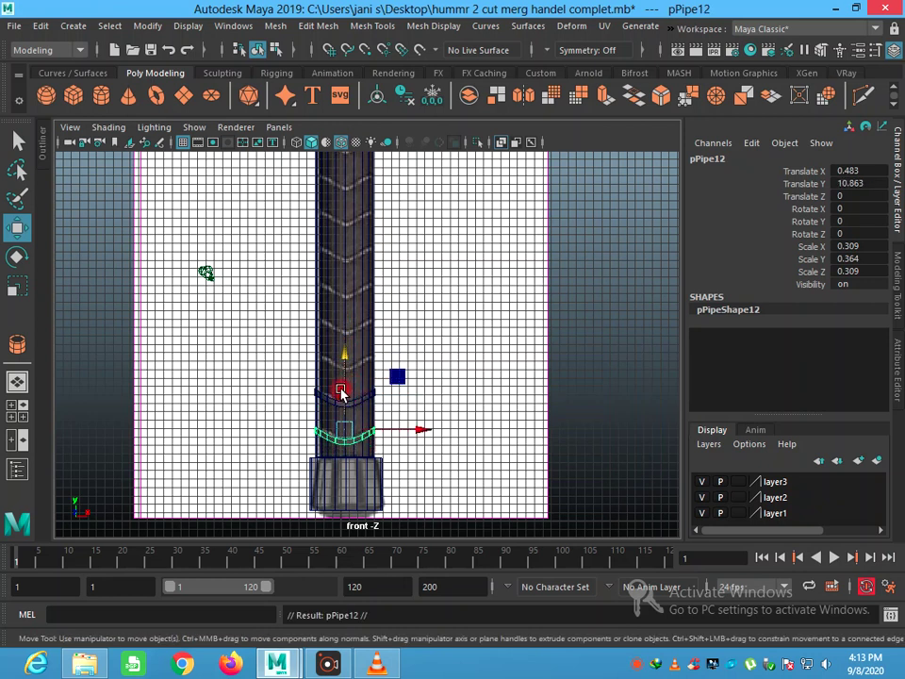
drag(342, 392, 366, 333)
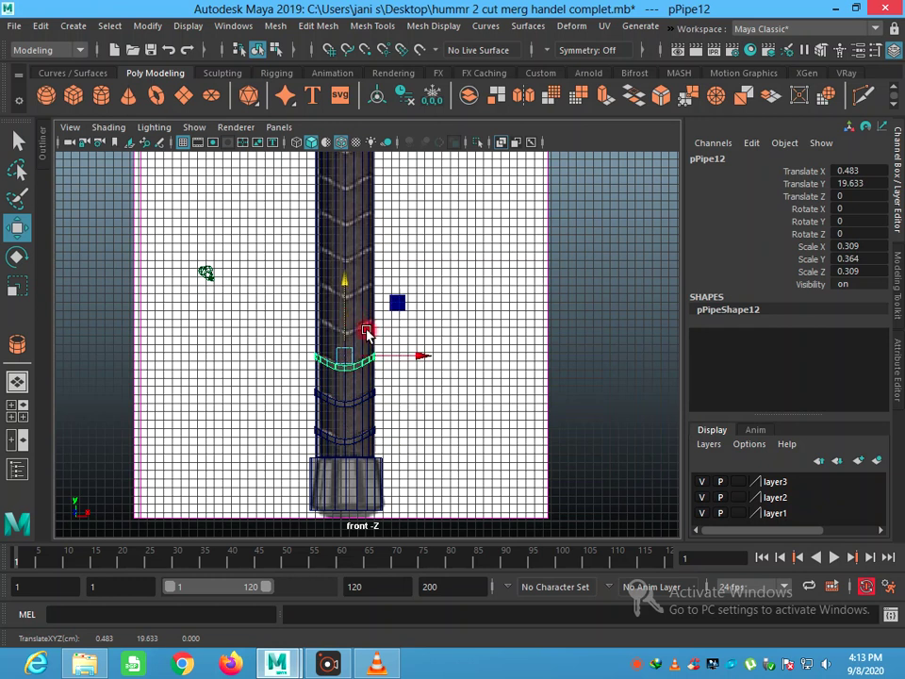
key(ctrl+d)
key(ctrl+d)
drag(347, 314, 348, 260)
key(ctrl+d)
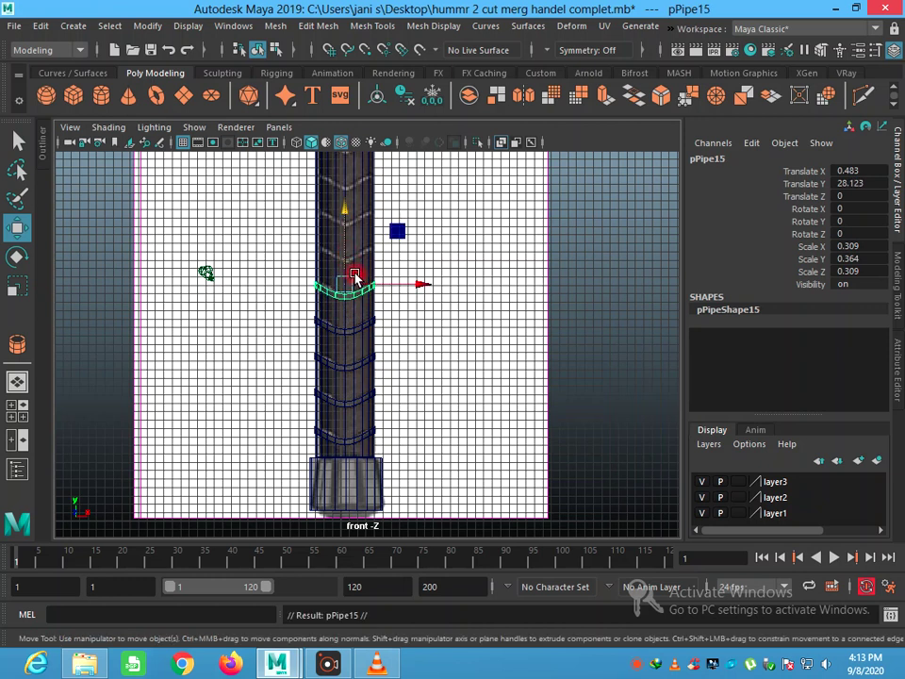
drag(346, 250, 349, 177)
key(ctrl+d)
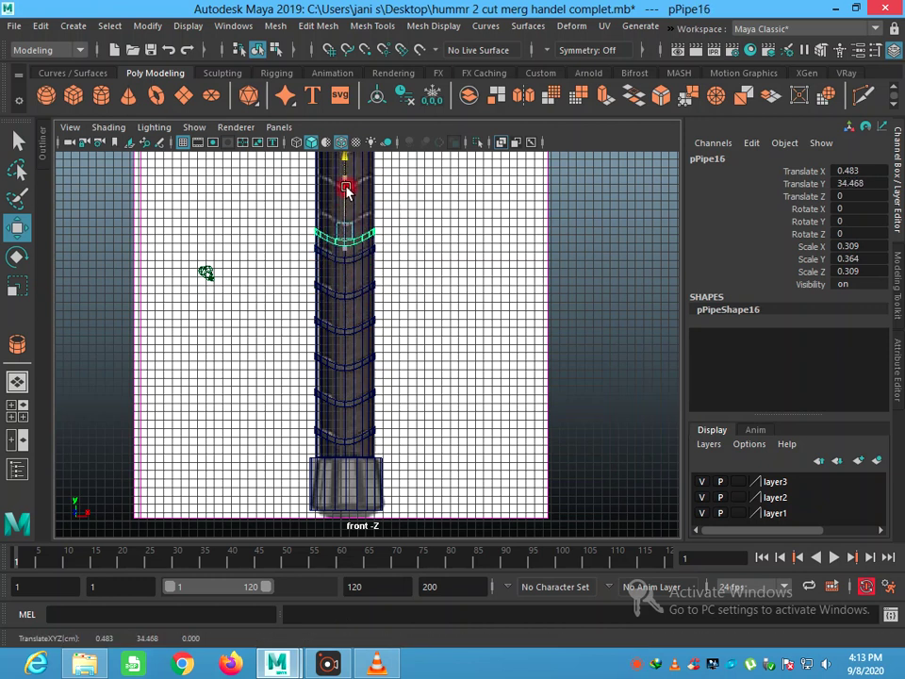
Add the final ring copies toward the head, ending with pPipe19 at Translate Y 49.675
key(ctrl+d)
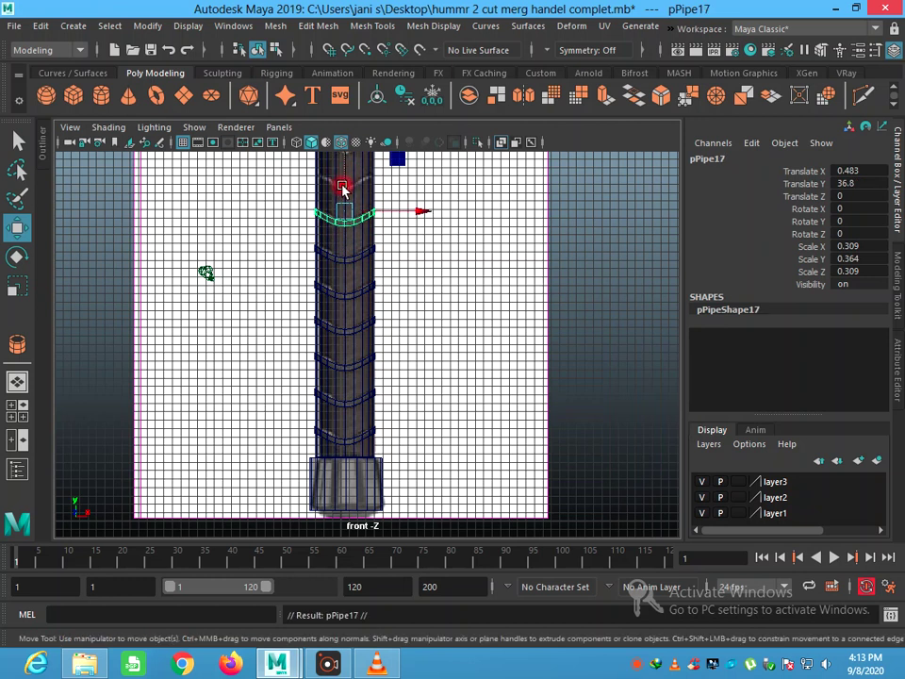
drag(343, 186, 345, 147)
alt+middle_drag(421, 263, 415, 412)
key(ctrl+d)
drag(351, 358, 346, 241)
key(ctrl+d)
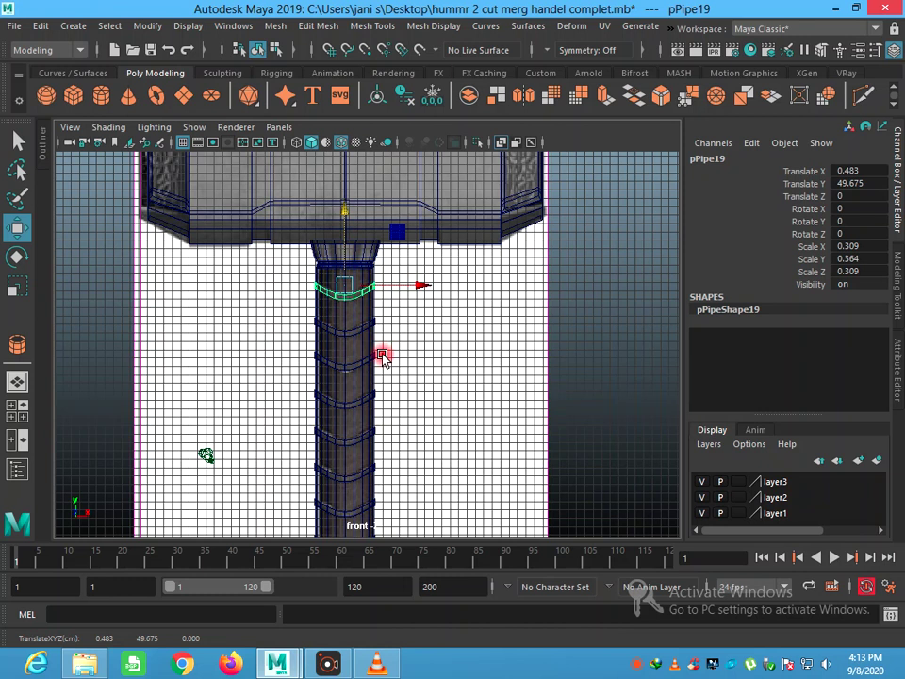
scroll(402, 328, down, 2)
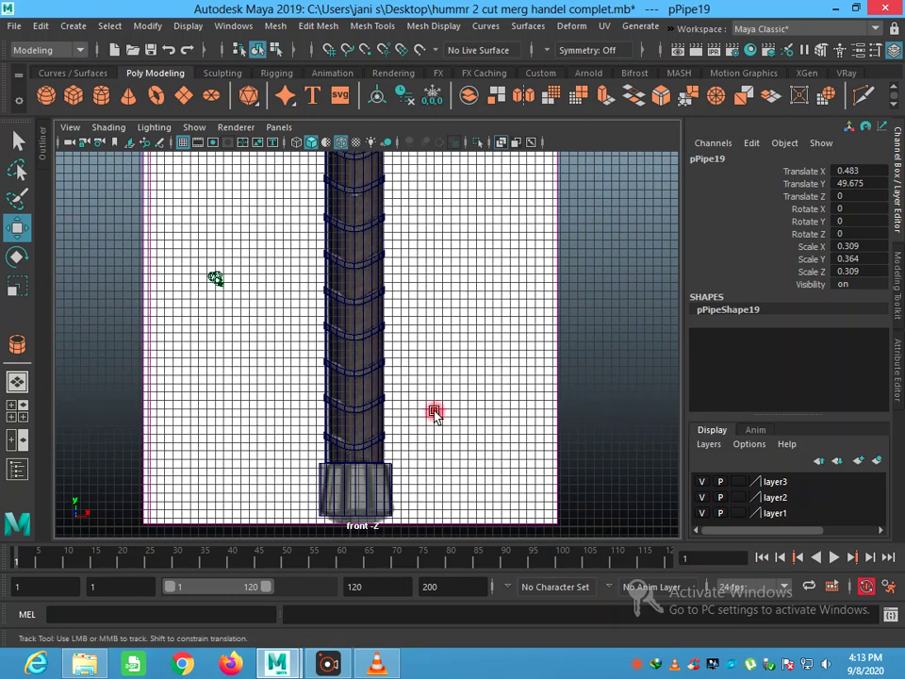
scroll(370, 374, up, 2)
scroll(370, 374, up, 3)
scroll(368, 380, up, 1)
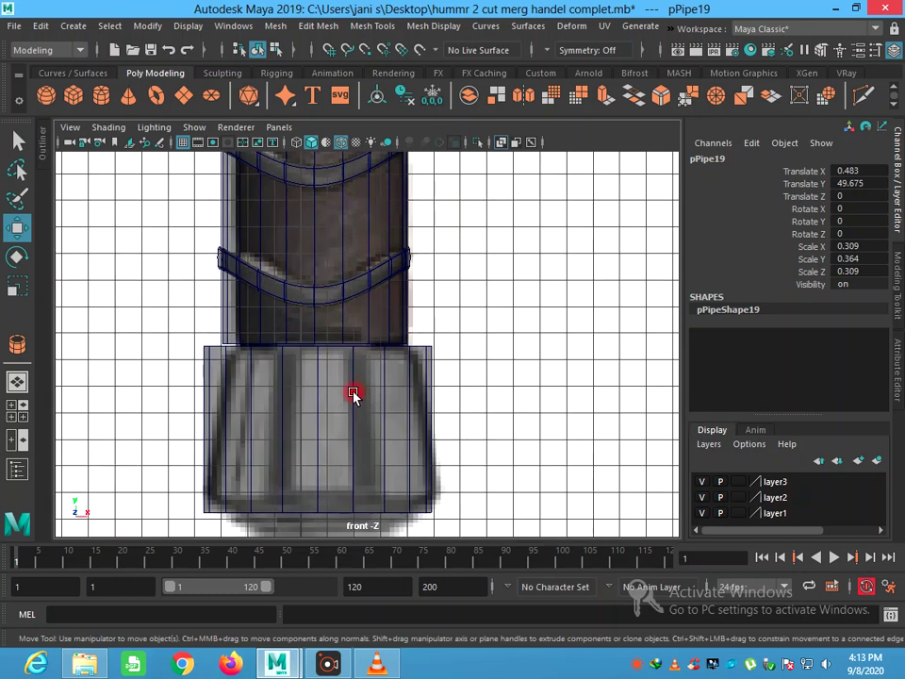
Select pCylinder5 and scale its top vertex row inward to narrow the top rim
click(373, 350)
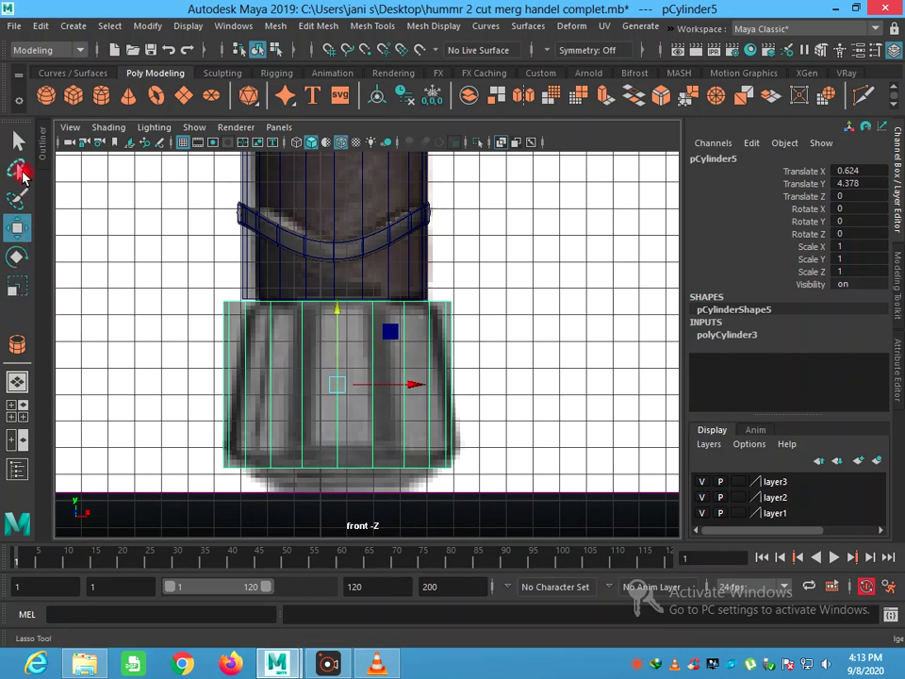
right_click(330, 347)
right_drag(331, 347, 263, 241)
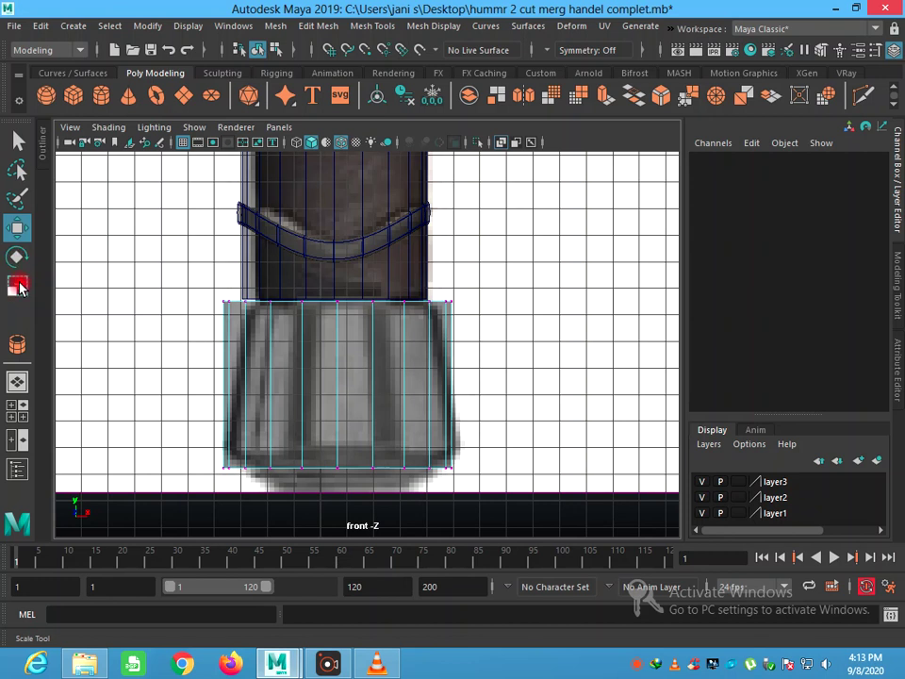
click(18, 287)
drag(236, 266, 450, 322)
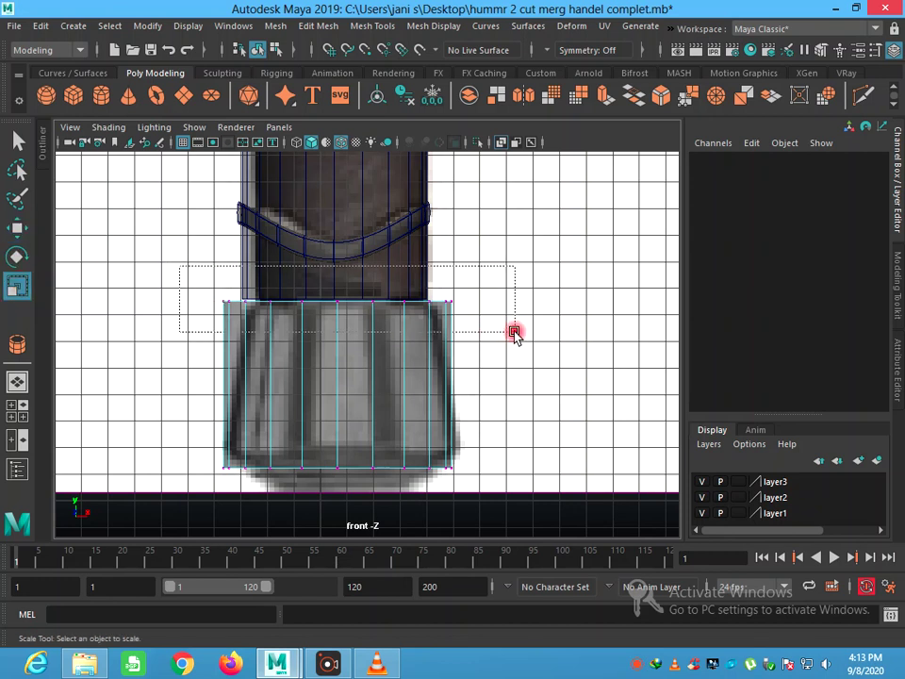
click(406, 302)
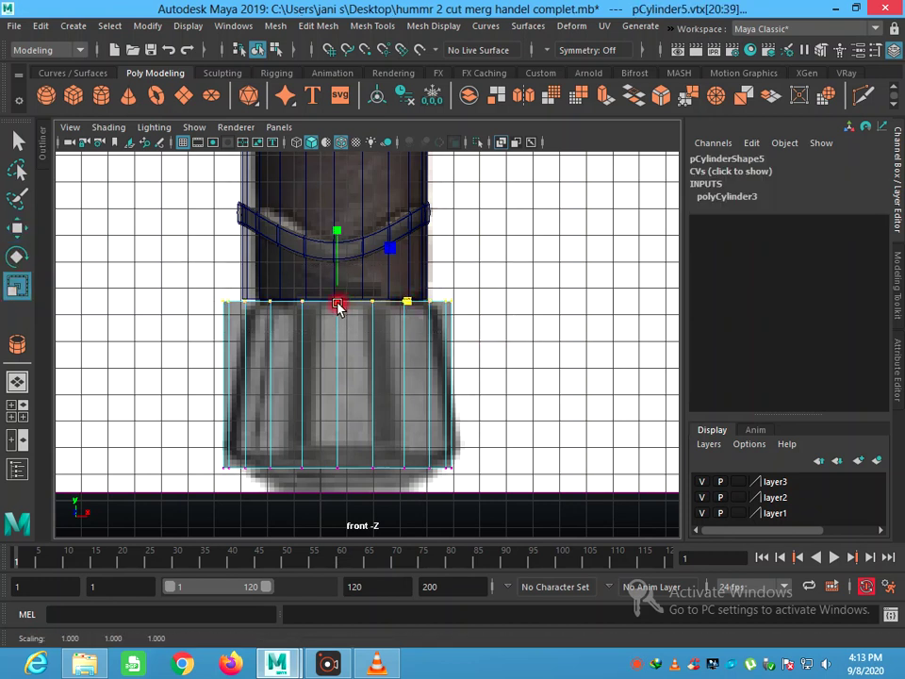
drag(338, 307, 320, 309)
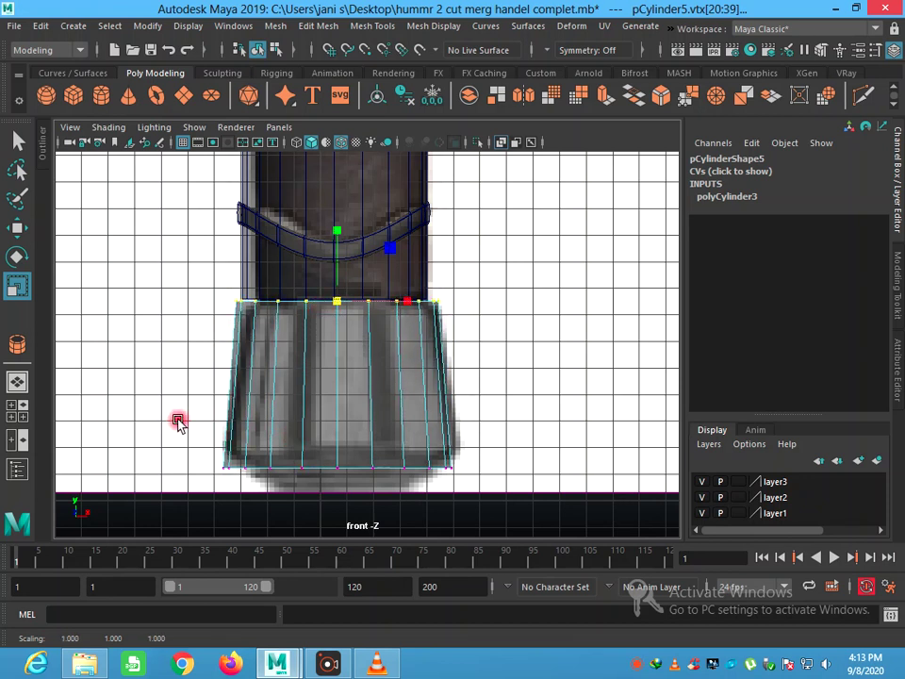
Lower the bottom vertex row to the base line and scale it inward
drag(166, 420, 477, 477)
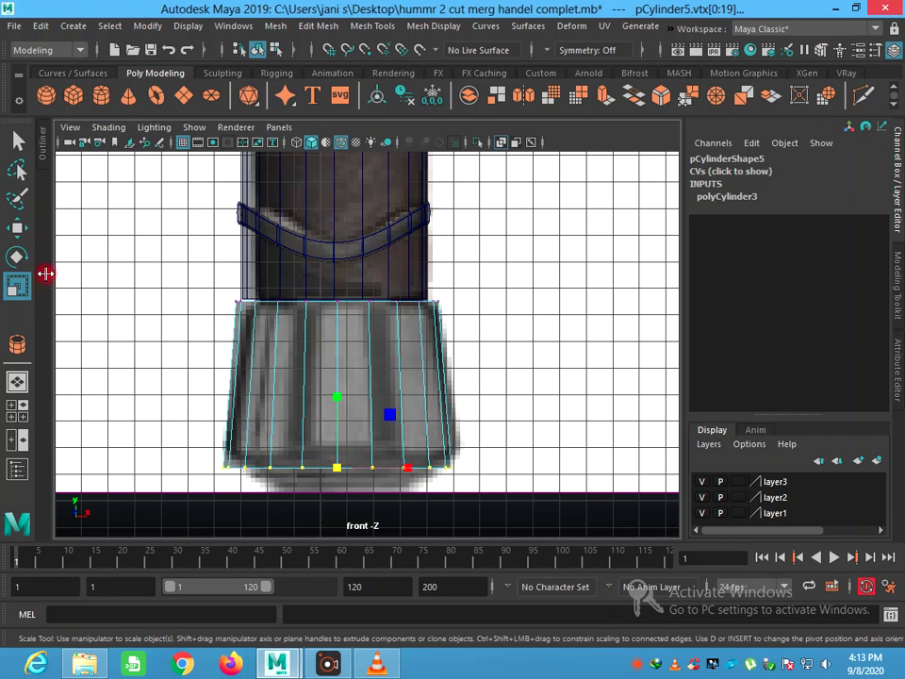
click(16, 223)
drag(340, 424, 339, 403)
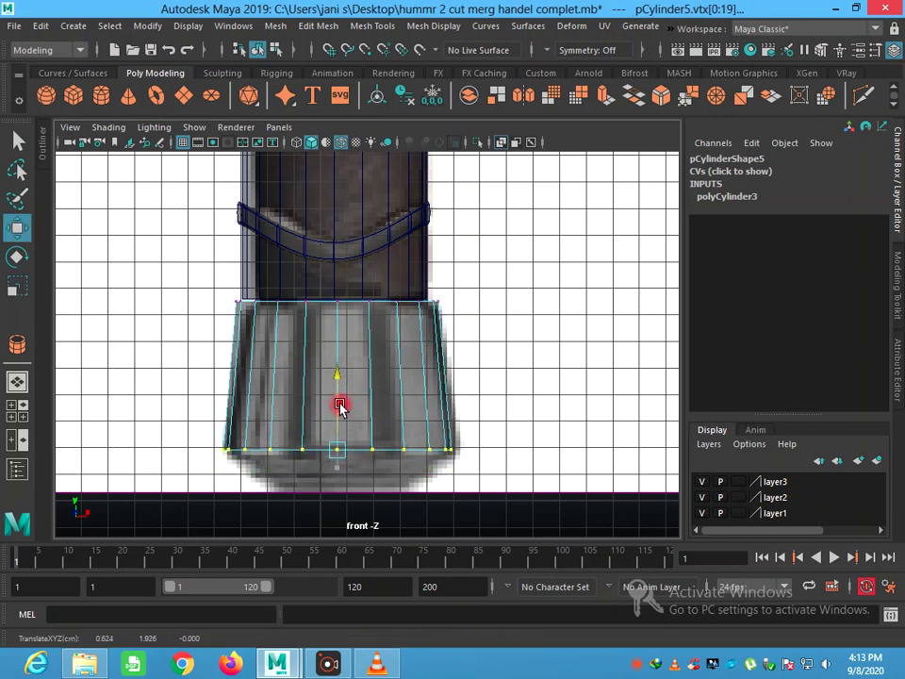
alt+middle_drag(388, 459, 396, 331)
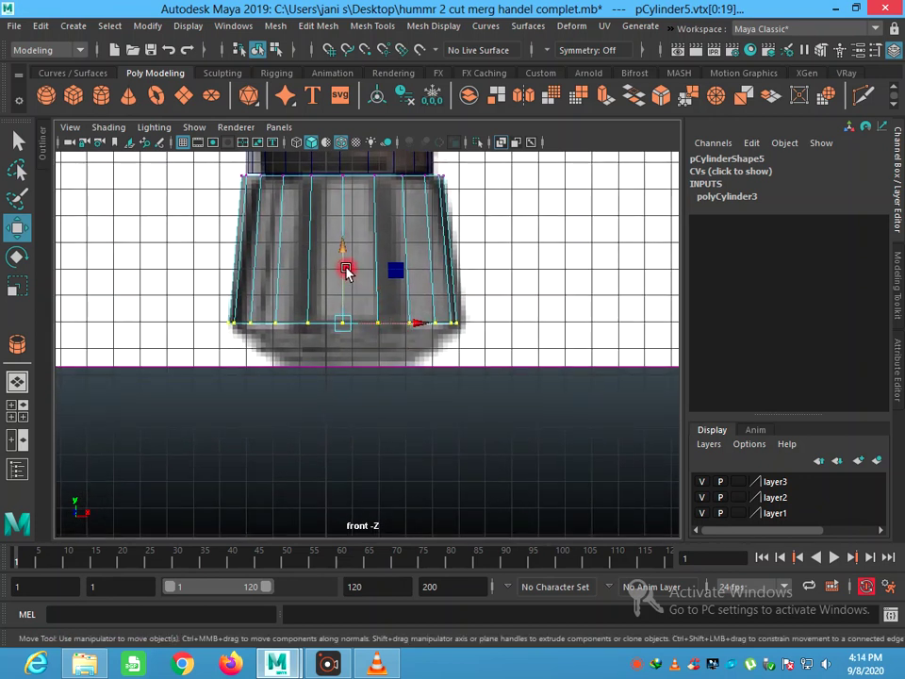
drag(344, 271, 344, 304)
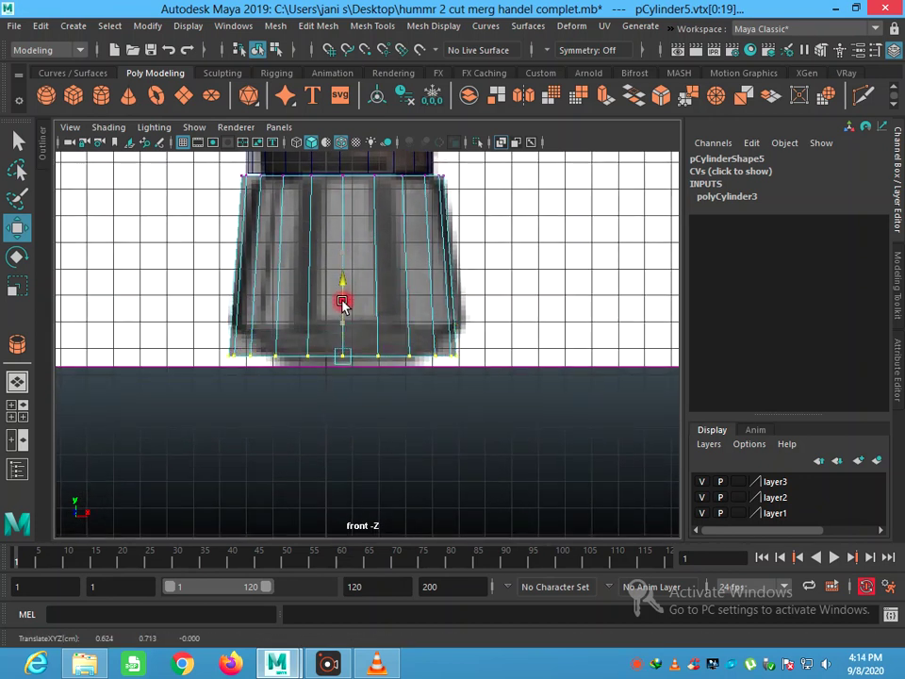
click(17, 286)
click(413, 358)
drag(358, 361, 299, 366)
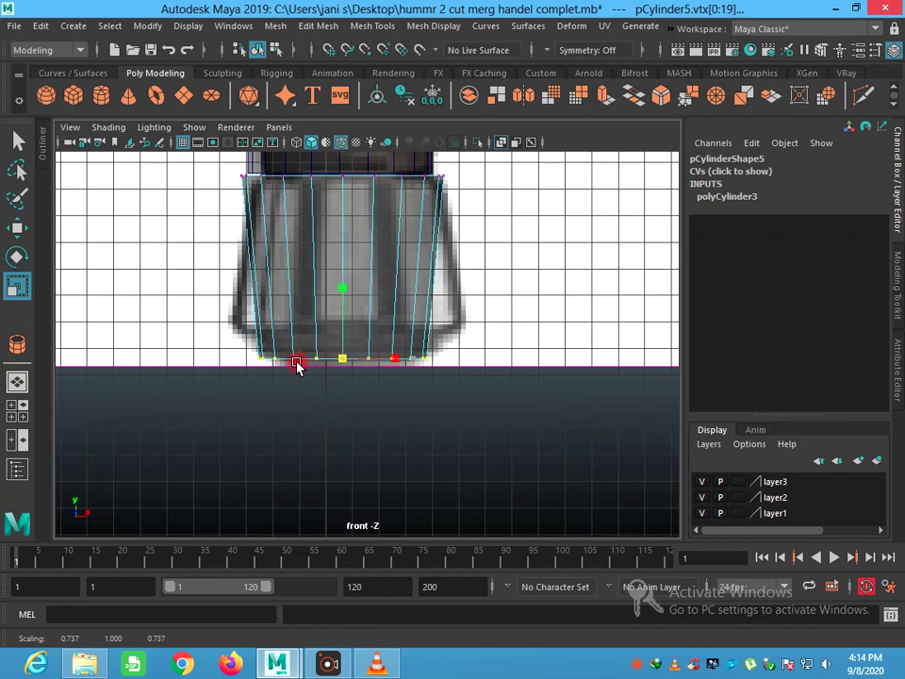
right_drag(323, 228, 340, 192)
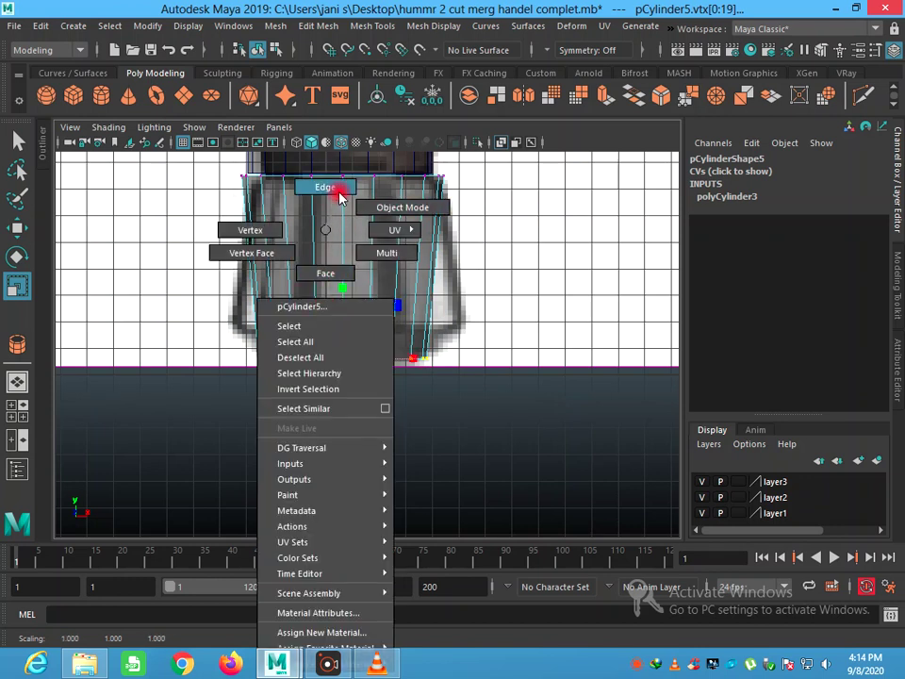
Insert edge loops across the lower end of the handle cylinder
click(394, 26)
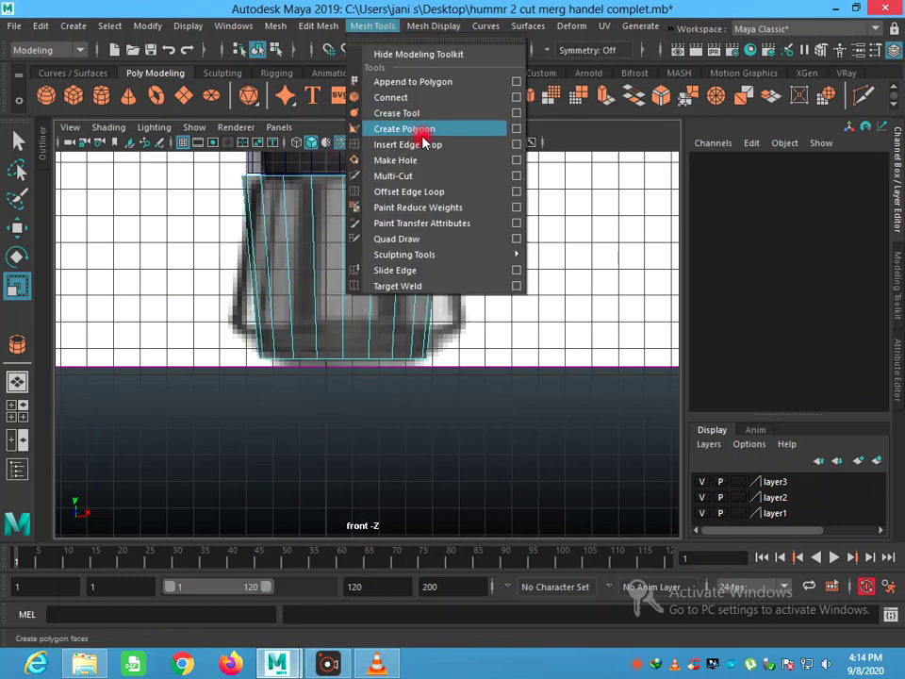
click(420, 141)
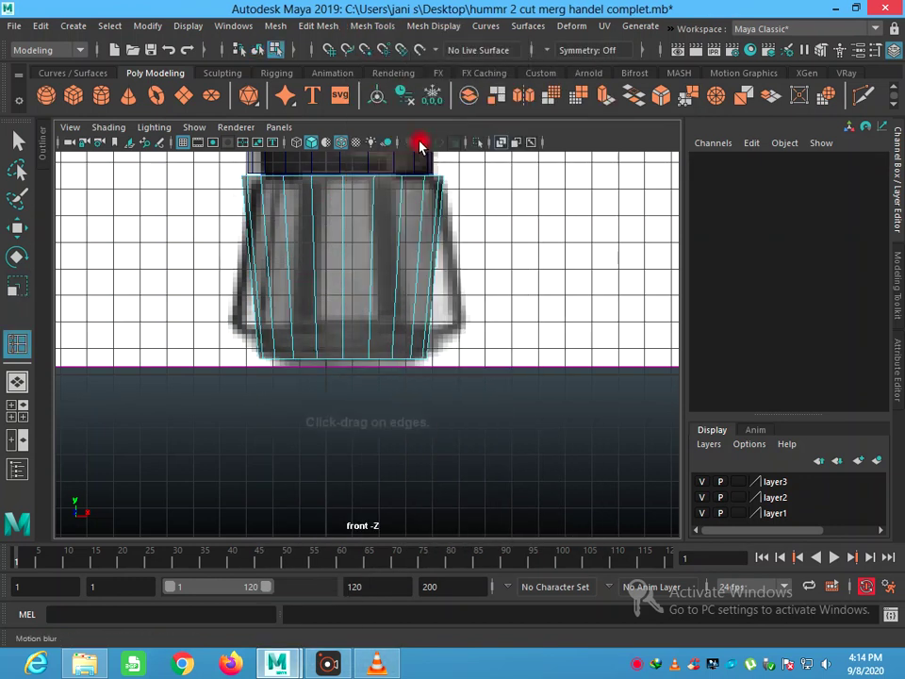
click(394, 324)
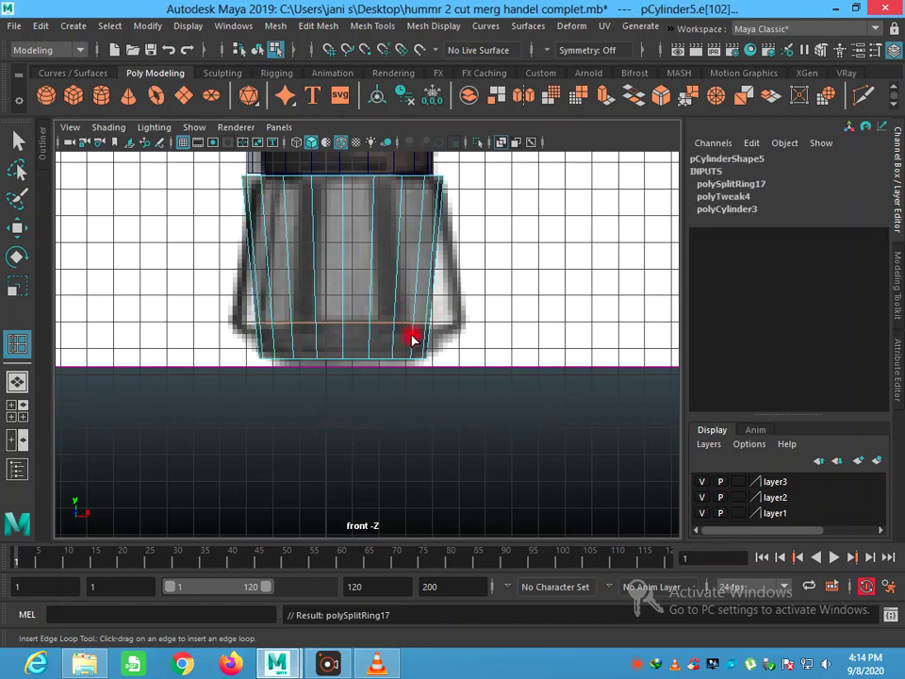
click(395, 345)
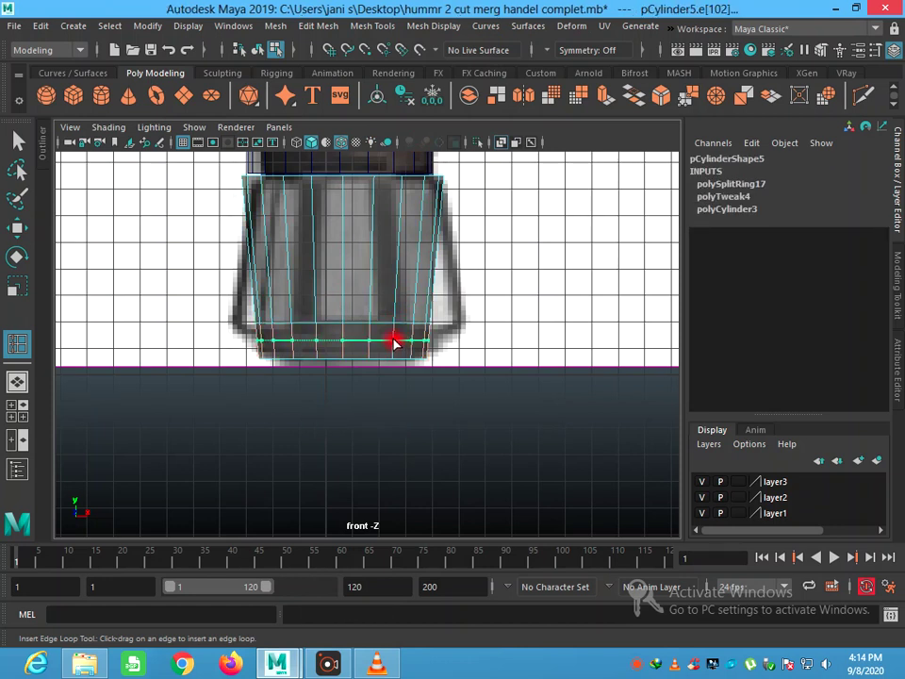
drag(394, 343, 394, 350)
click(394, 349)
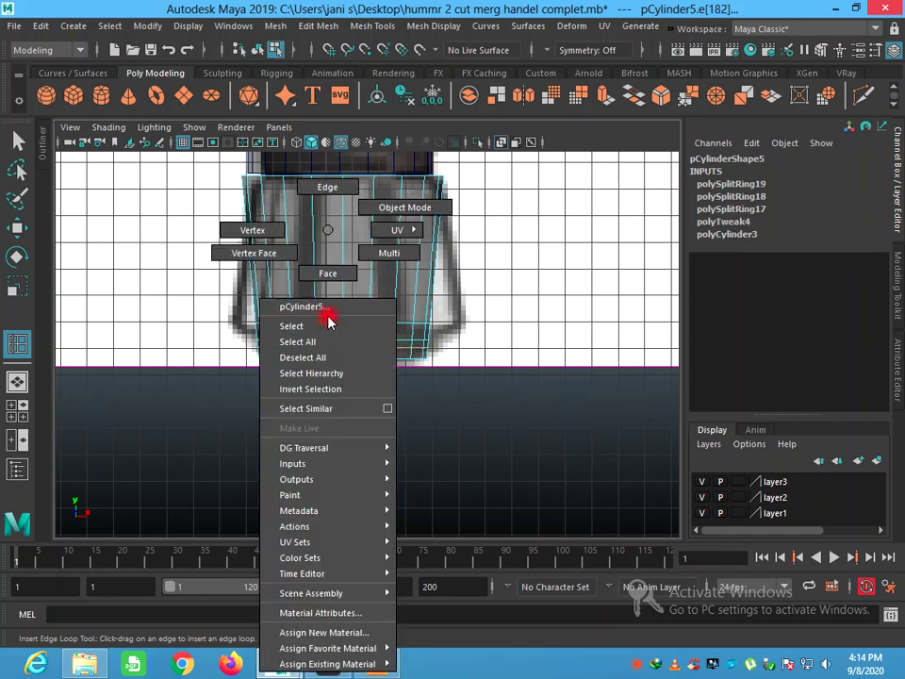
Widen the vertex row near the bottom to flare the base
right_drag(327, 321, 292, 232)
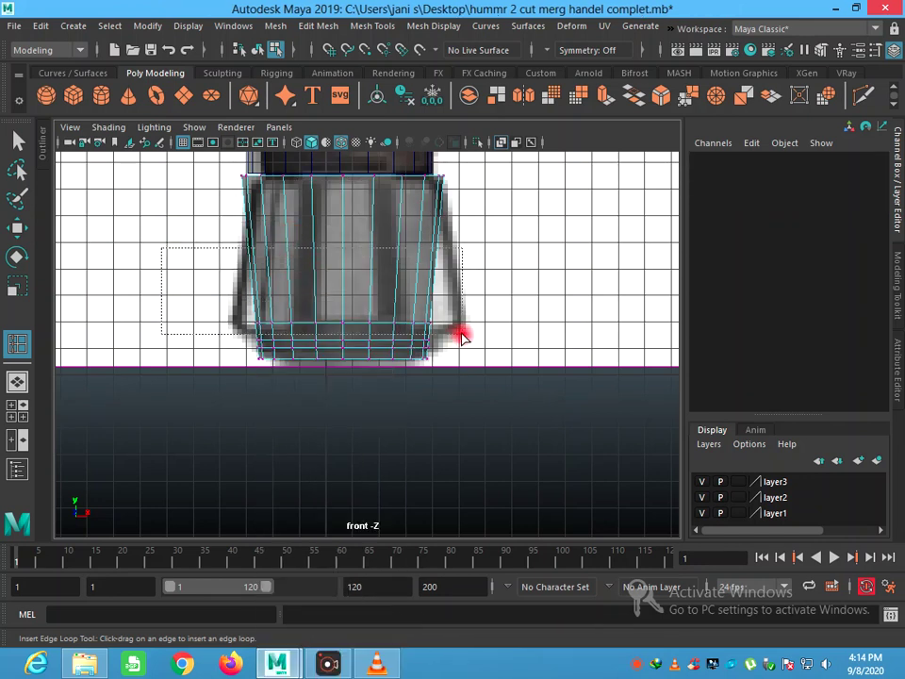
drag(218, 247, 462, 332)
click(19, 286)
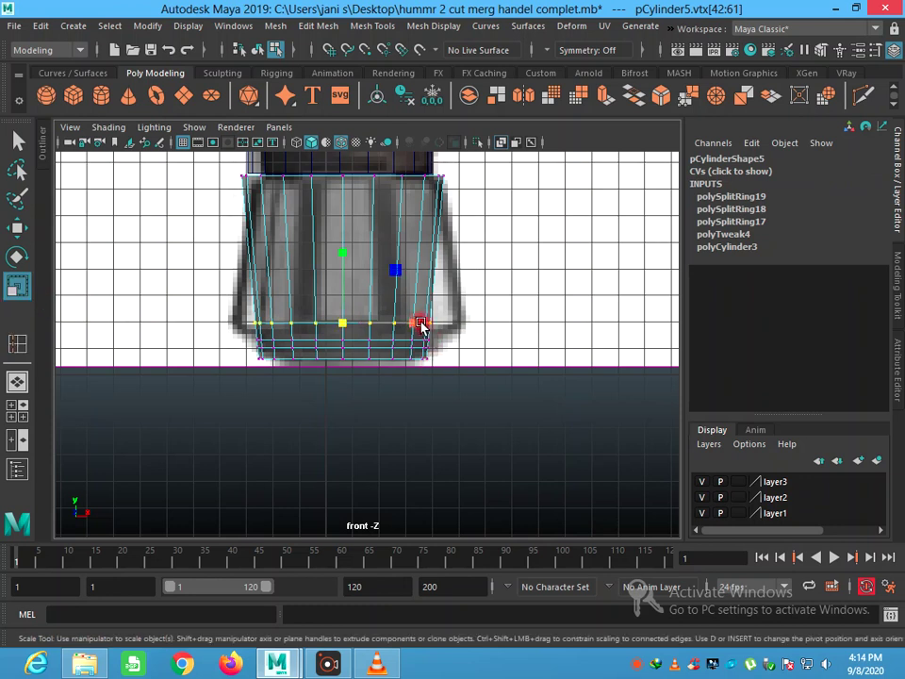
drag(346, 320, 382, 334)
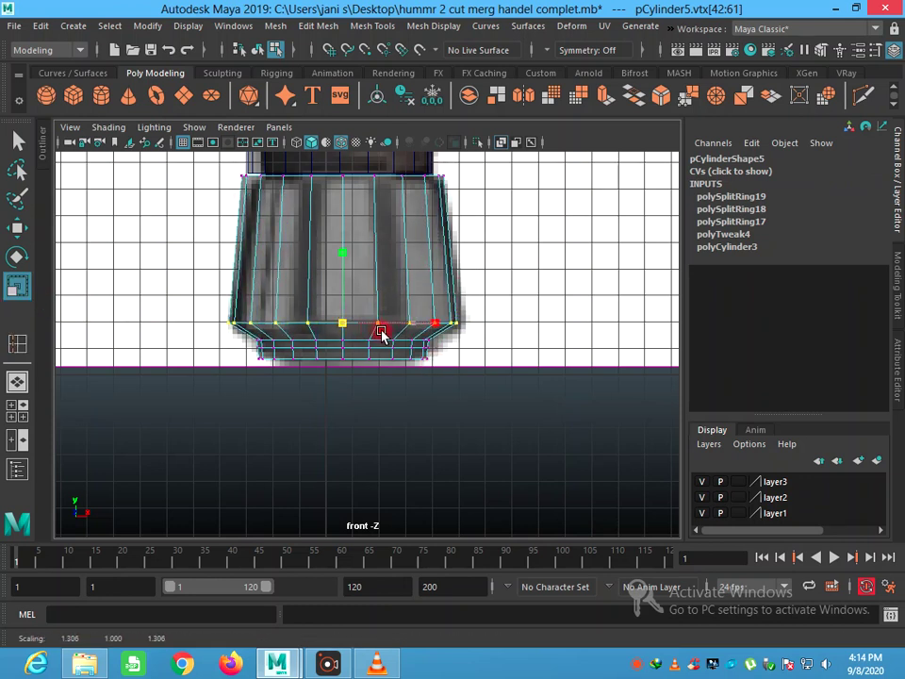
scroll(370, 359, up, 1)
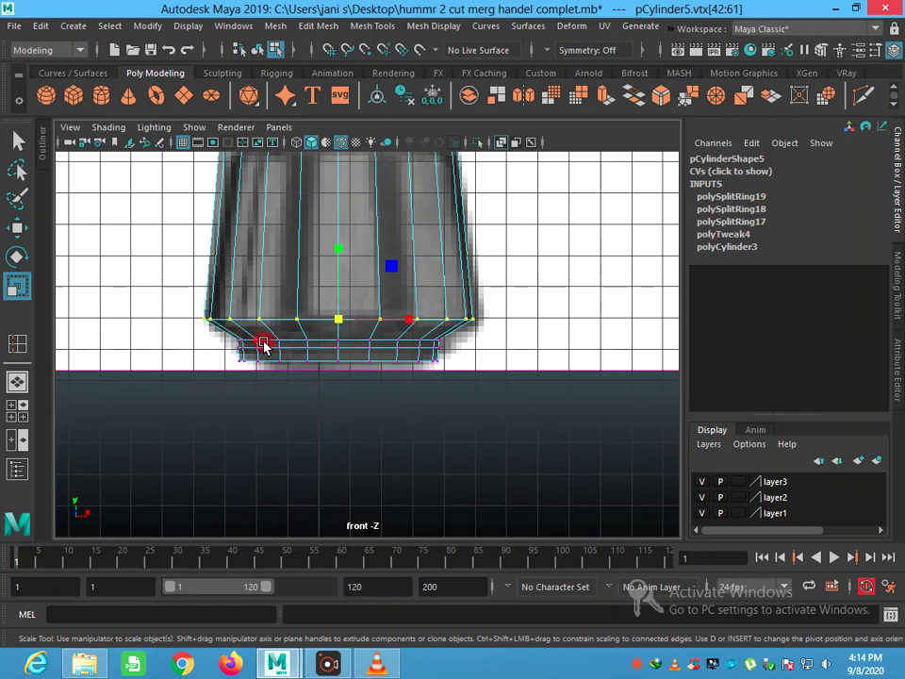
Scale the lowest edge loops to give the handle cap a bevelled bottom edge
right_drag(287, 341, 285, 186)
click(300, 250)
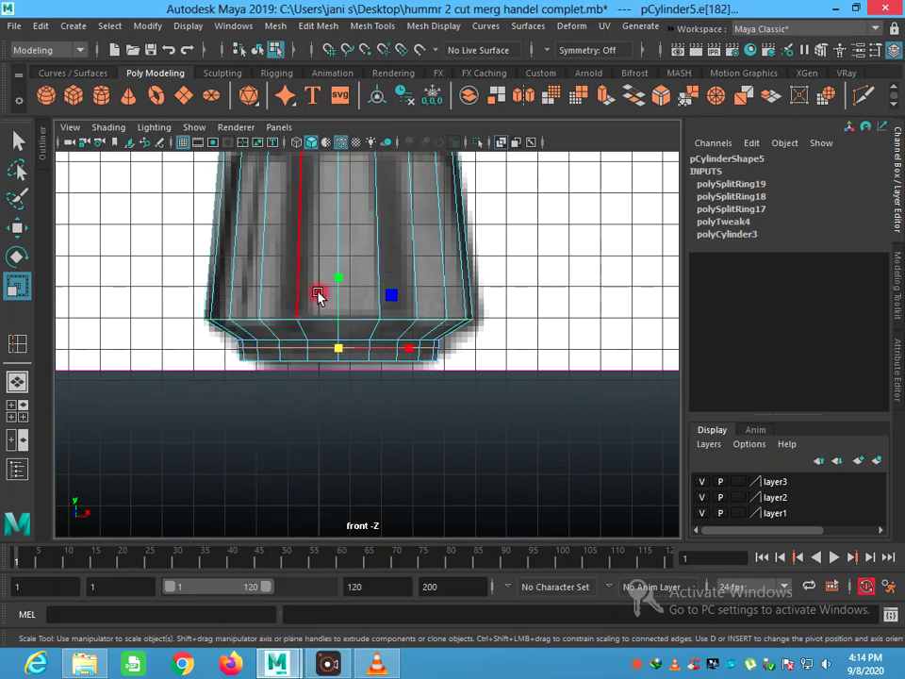
drag(335, 342, 322, 342)
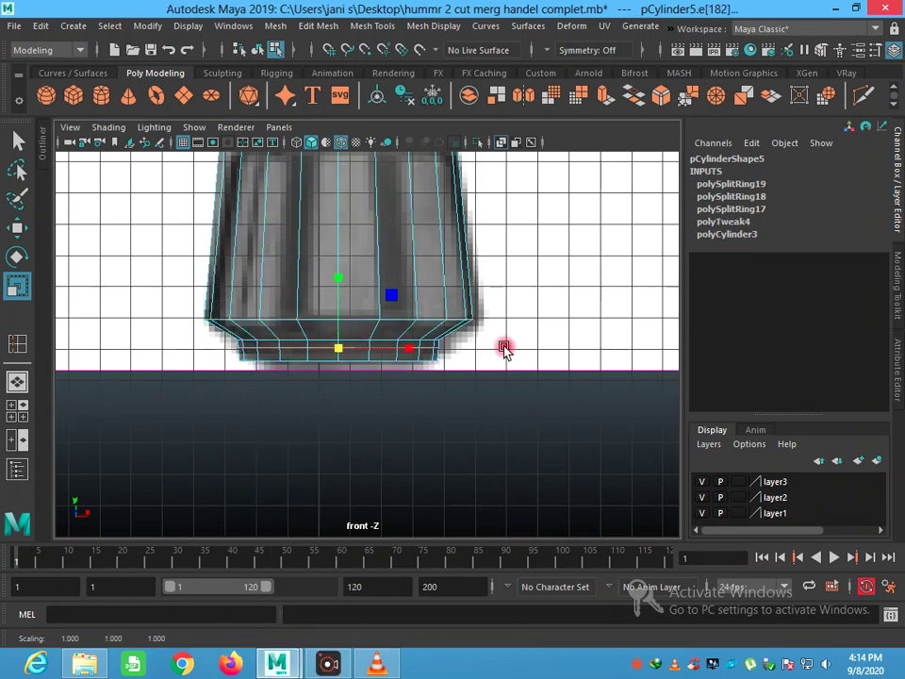
click(505, 347)
click(381, 347)
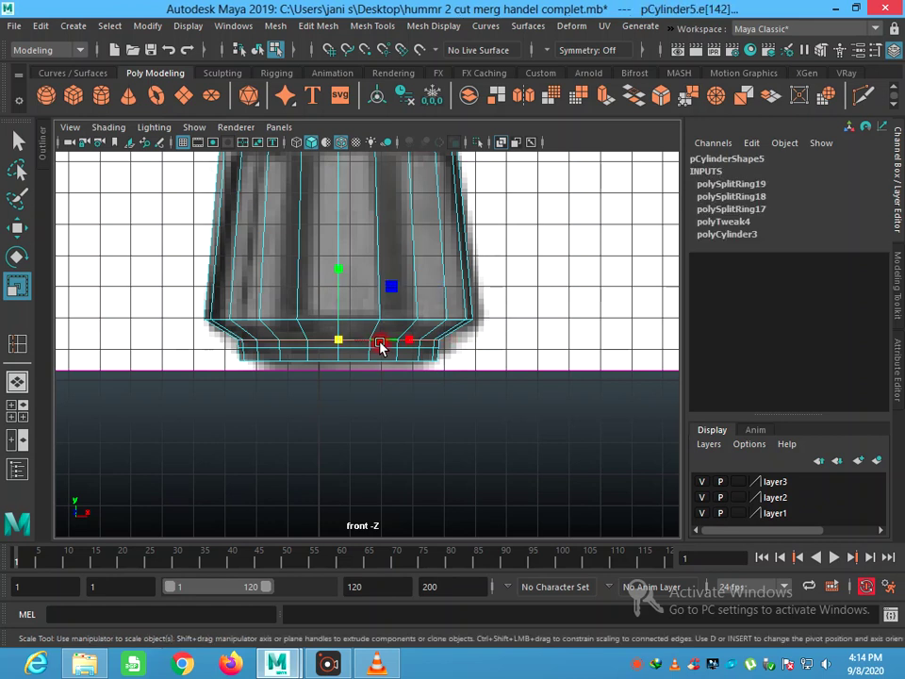
mouse_move(403, 345)
mouse_down()
mouse_move(353, 343)
mouse_move(359, 352)
mouse_up()
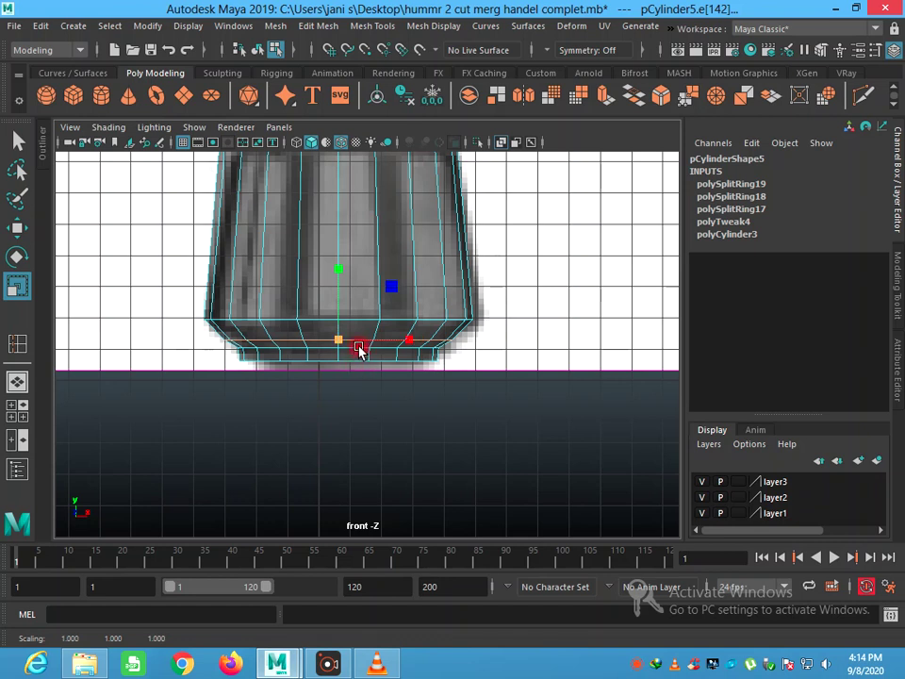
click(486, 349)
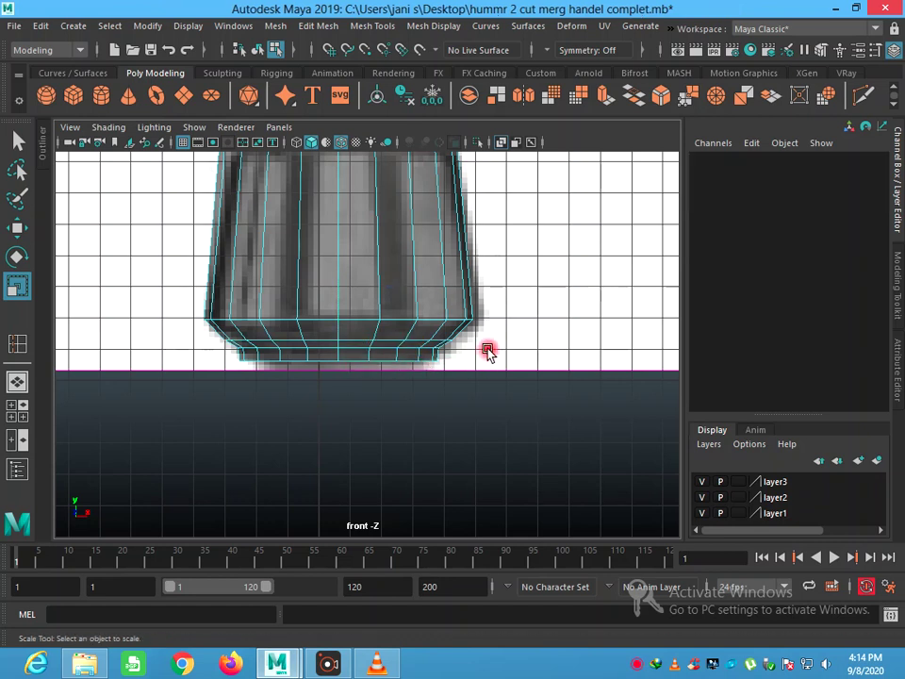
click(361, 349)
drag(403, 351, 348, 352)
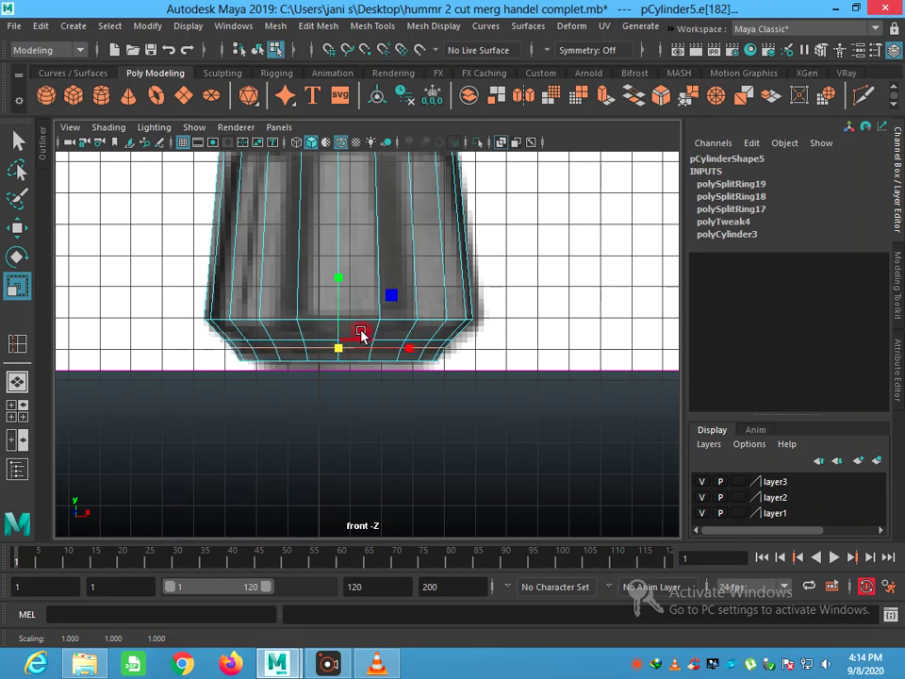
alt+middle_drag(364, 331, 379, 251)
alt+right_drag(380, 251, 404, 375)
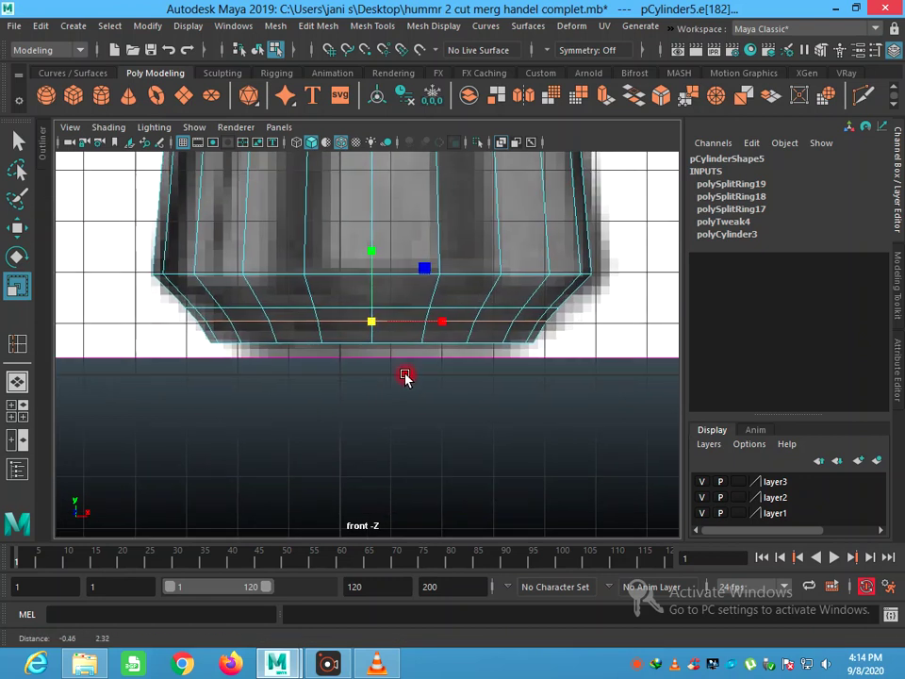
alt+middle_drag(404, 375, 408, 400)
right_drag(349, 236, 350, 268)
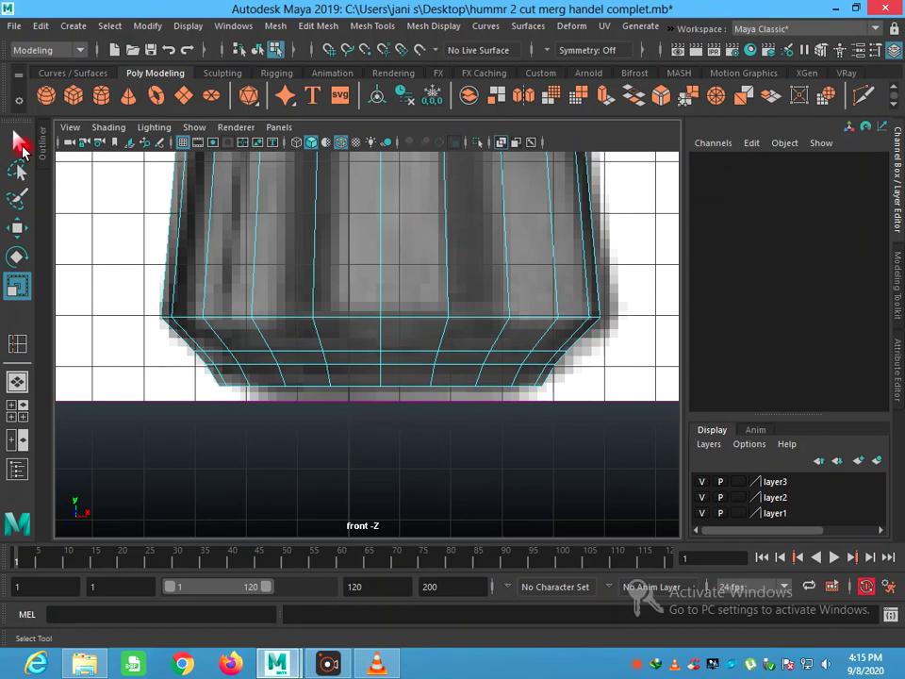
Box-select the ring of faces around the handle base and scale it narrower along X
click(19, 144)
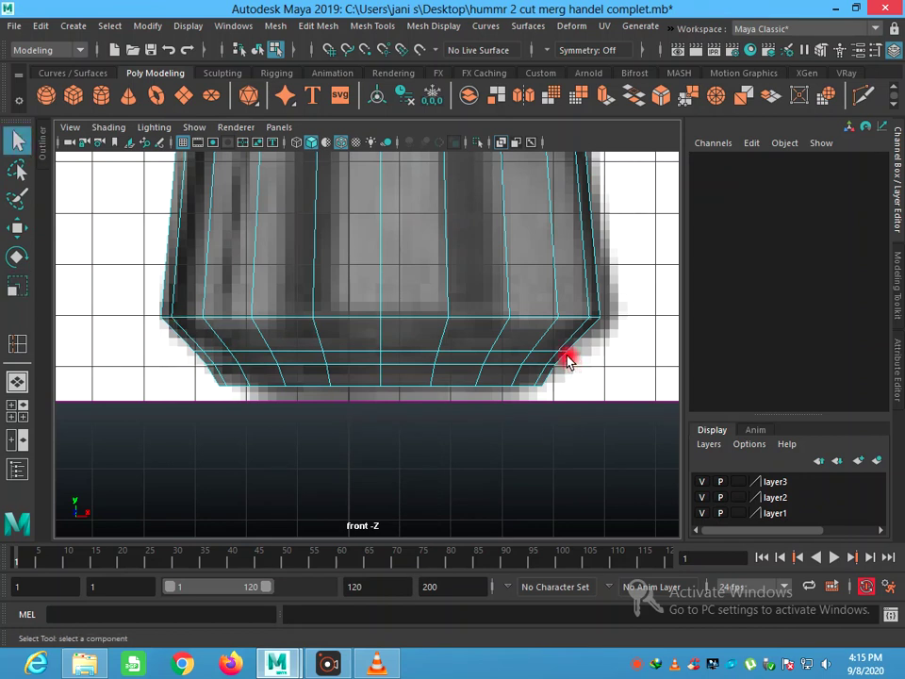
drag(567, 361, 500, 366)
drag(391, 363, 186, 363)
click(17, 286)
drag(479, 350, 375, 363)
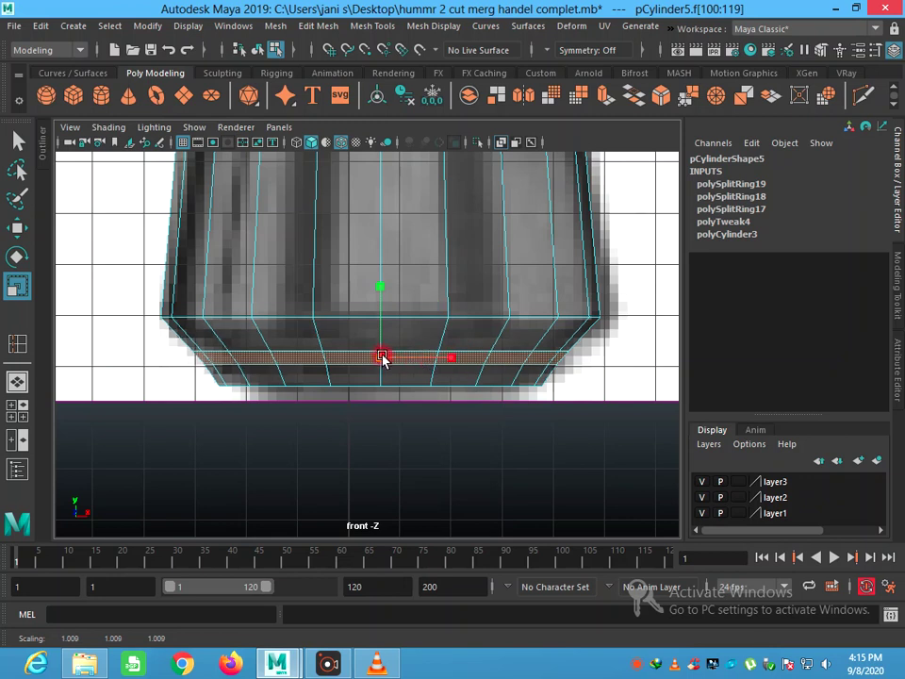
drag(373, 364, 375, 366)
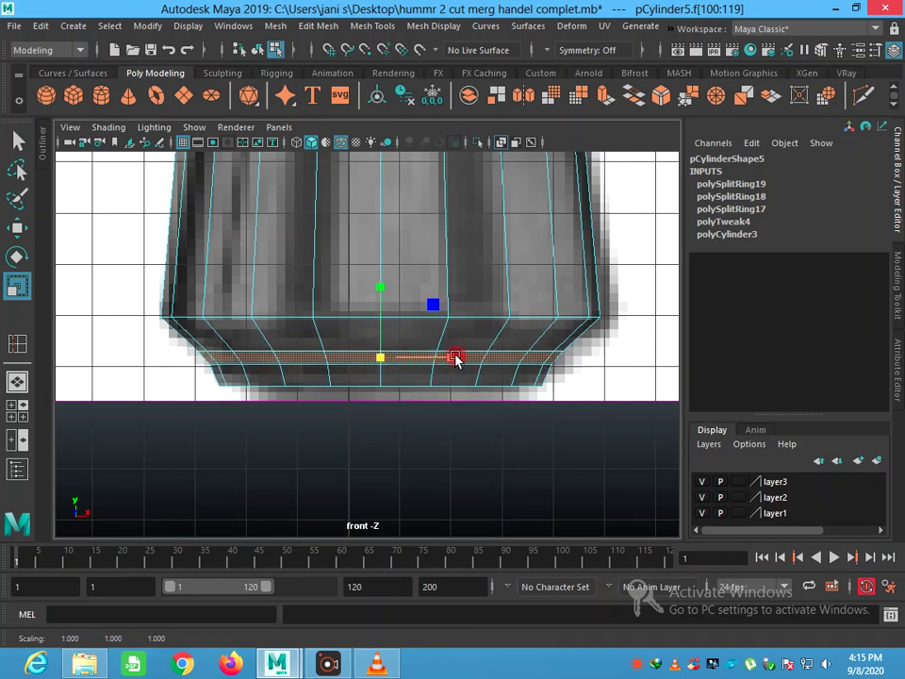
drag(455, 357, 450, 359)
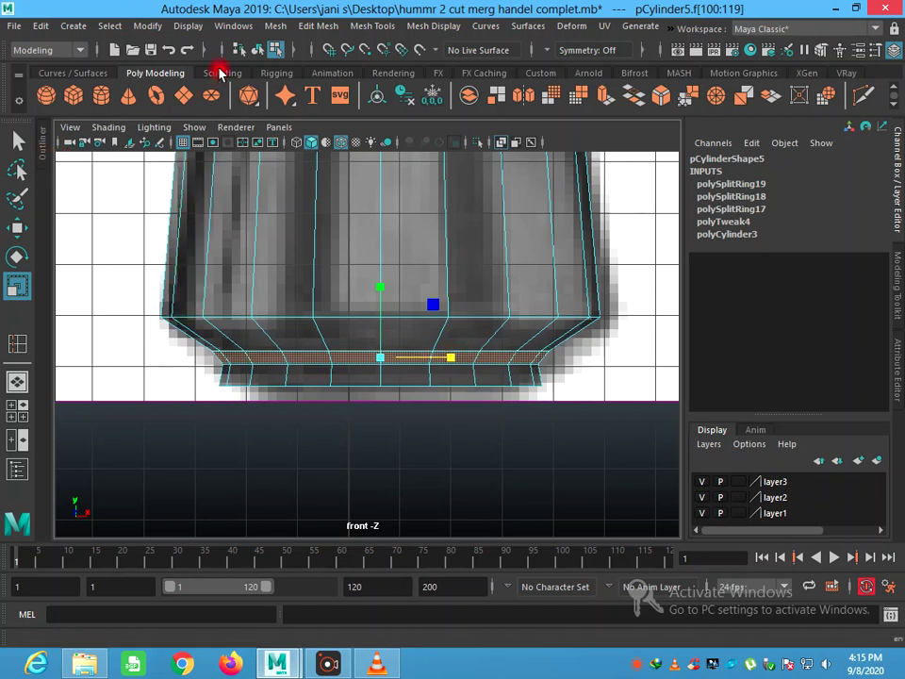
click(169, 48)
Extrude the base face band and scale it inward to about 0.945, forming a groove
click(314, 31)
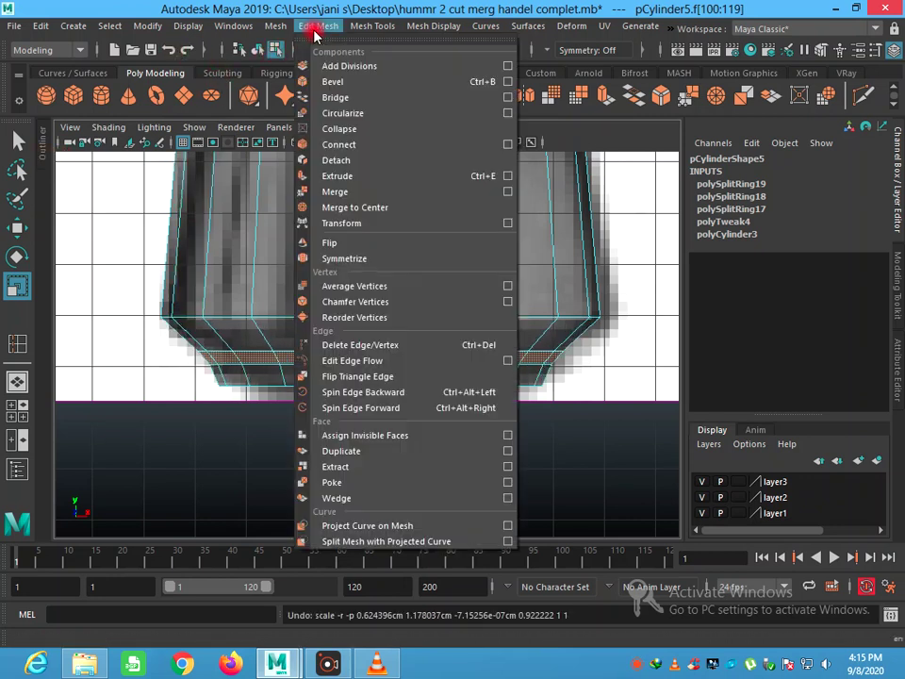
click(336, 176)
click(17, 283)
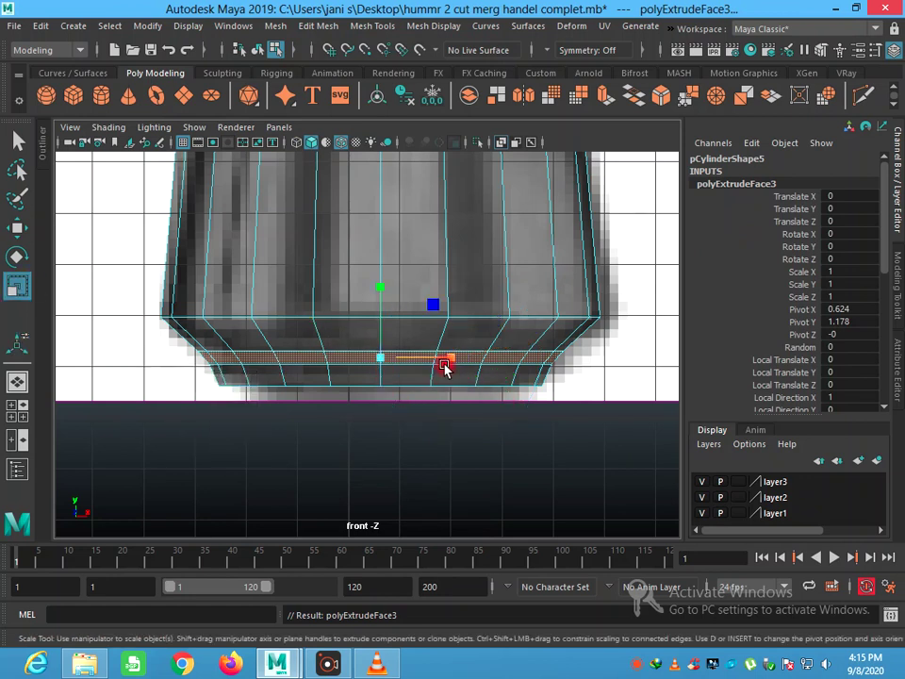
drag(451, 360, 370, 358)
click(19, 143)
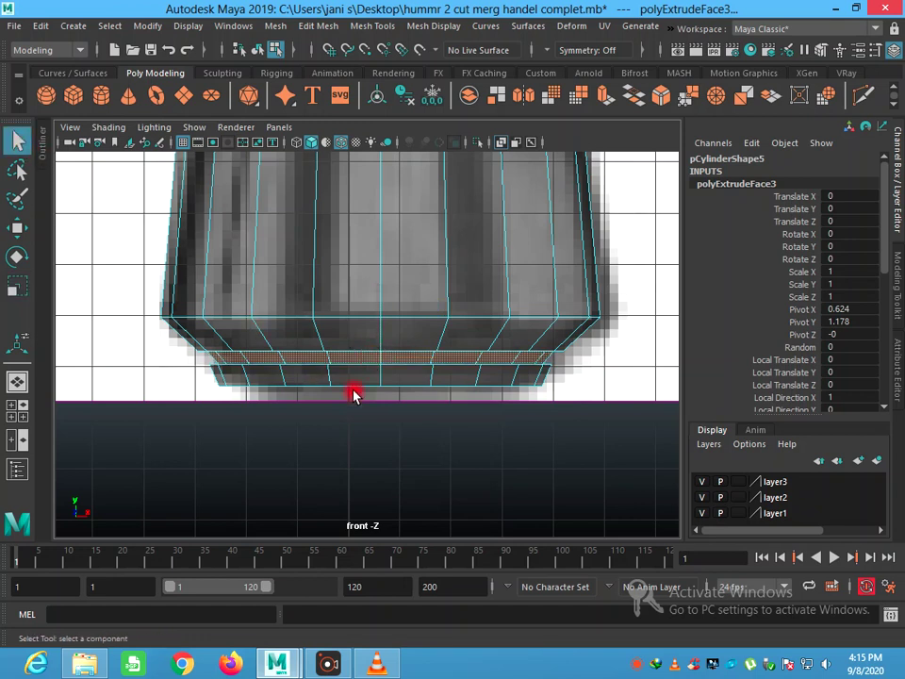
right_drag(366, 373, 432, 202)
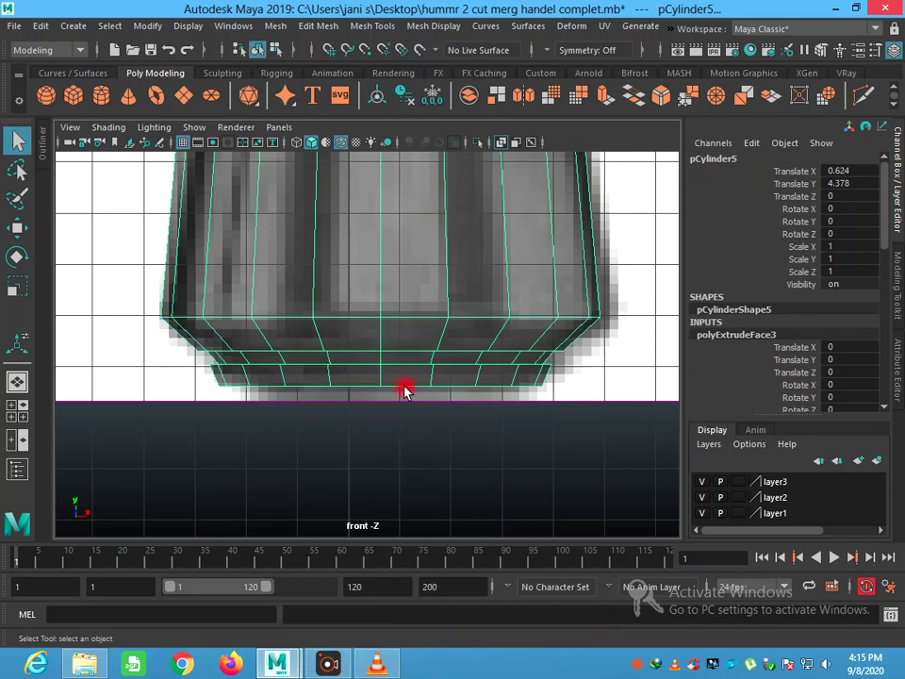
Hide all three reference layers and tumble the view to face the hammer front-on
scroll(402, 441, down, 5)
scroll(402, 396, down, 3)
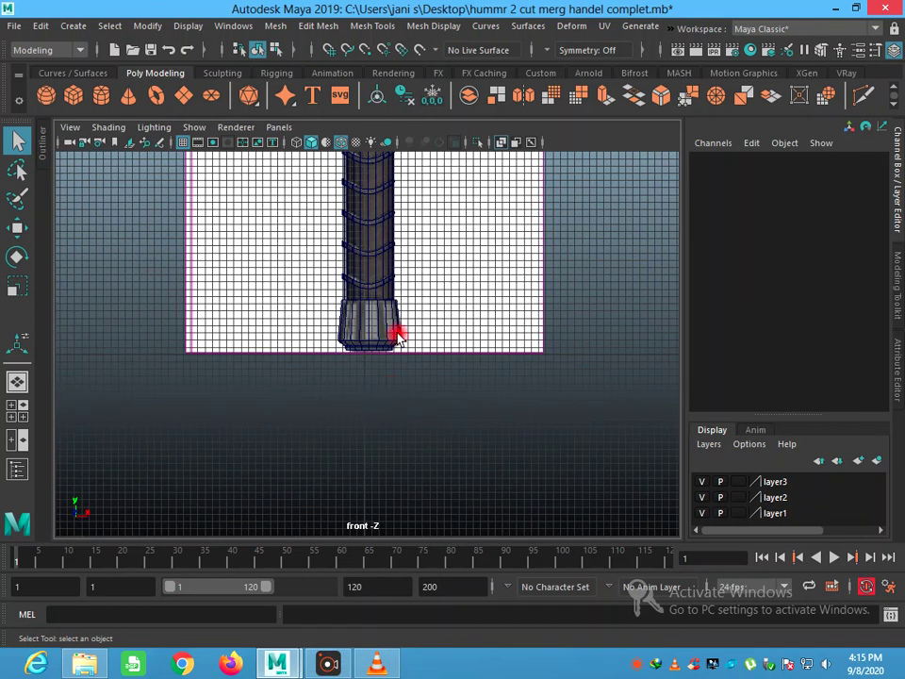
alt+middle_drag(403, 251, 407, 356)
scroll(413, 336, down, 3)
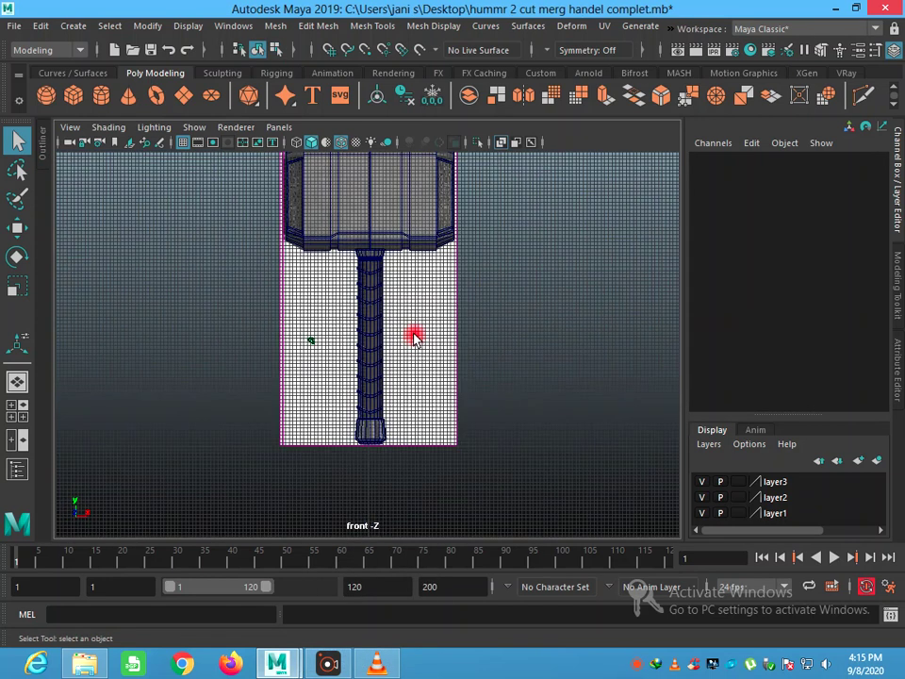
key(space)
key(space)
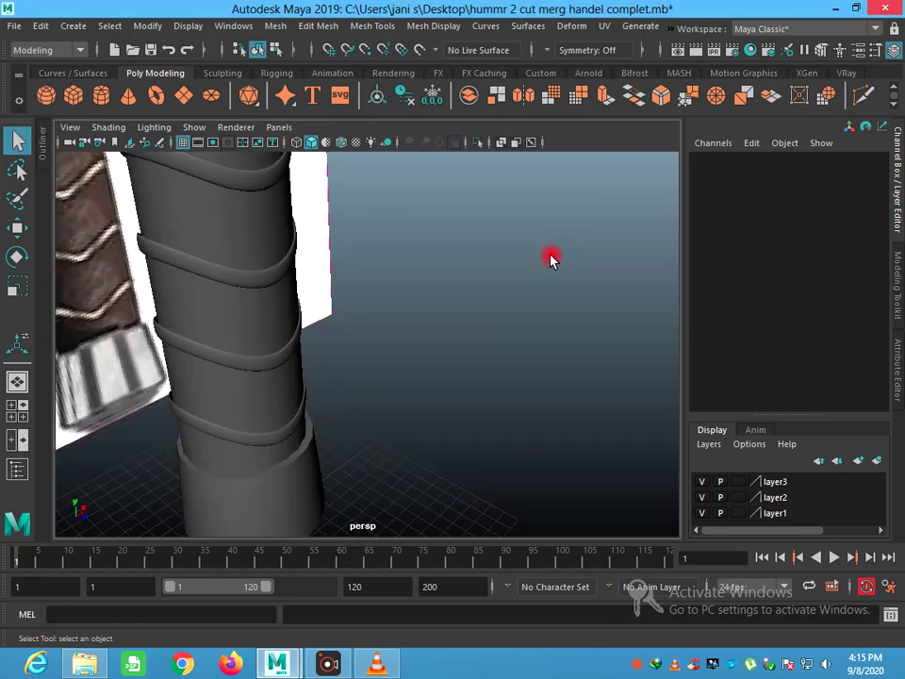
mouse_move(530, 302)
alt+mouse_down()
mouse_move(416, 372)
mouse_move(161, 369)
mouse_move(237, 405)
mouse_move(307, 390)
mouse_move(292, 381)
alt+mouse_up()
scroll(412, 371, down, 5)
click(702, 481)
click(702, 496)
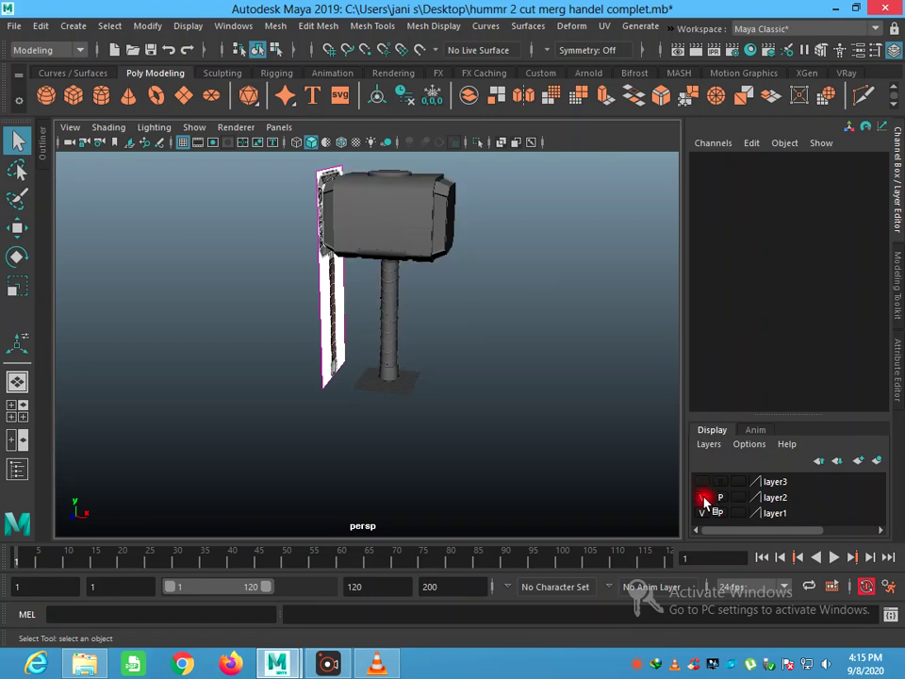
click(703, 511)
mouse_move(430, 377)
alt+mouse_down()
mouse_move(556, 381)
mouse_move(469, 347)
mouse_move(400, 336)
alt+mouse_up()
alt+middle_drag(430, 313, 420, 311)
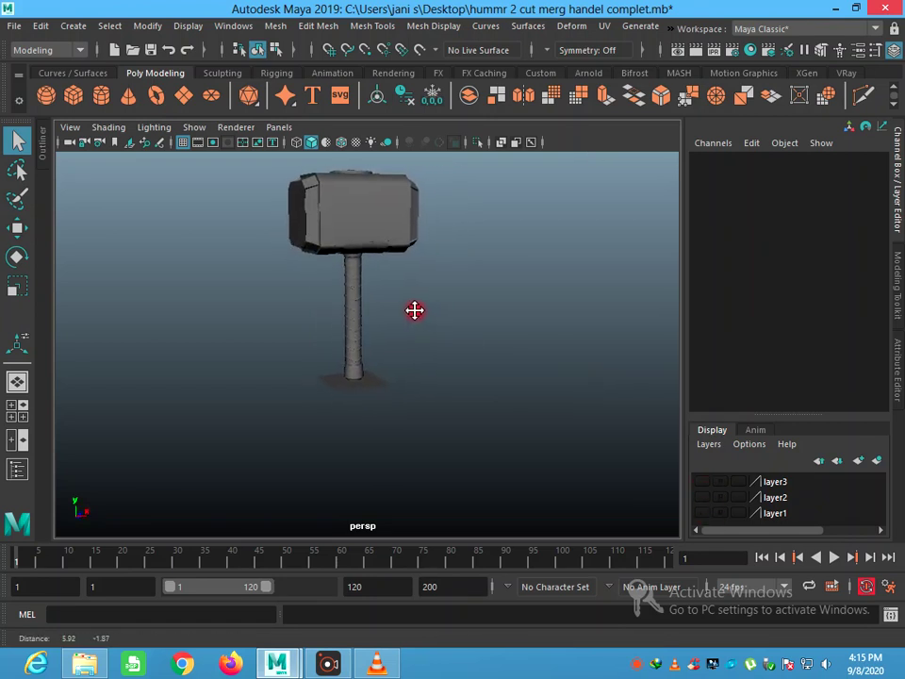
mouse_move(464, 343)
alt+mouse_down()
mouse_move(435, 321)
mouse_move(405, 326)
alt+mouse_up()
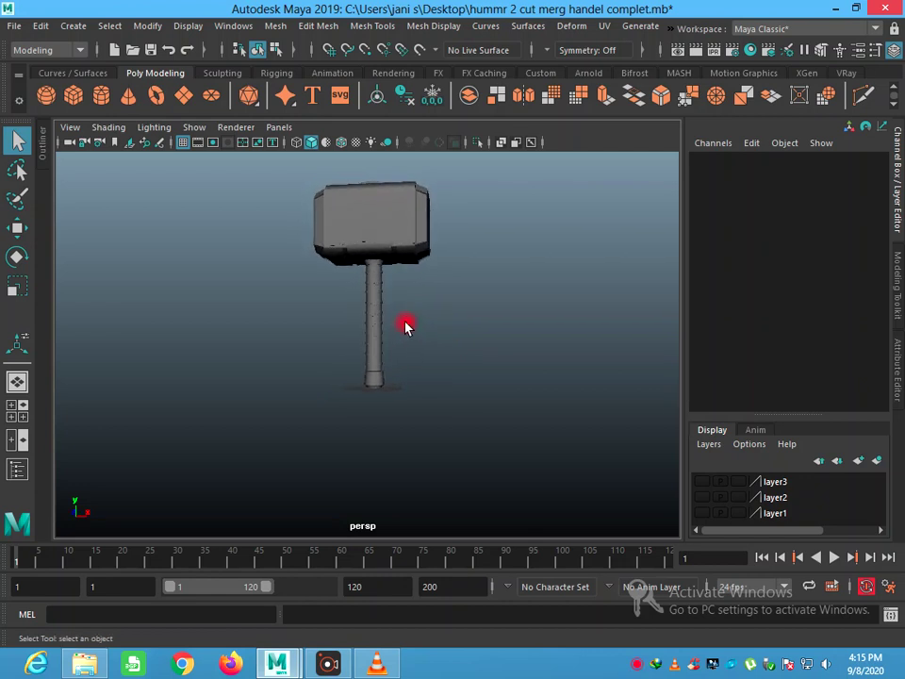
Turn layer2 and layer3 back on and zoom toward the handle base
click(701, 497)
click(702, 481)
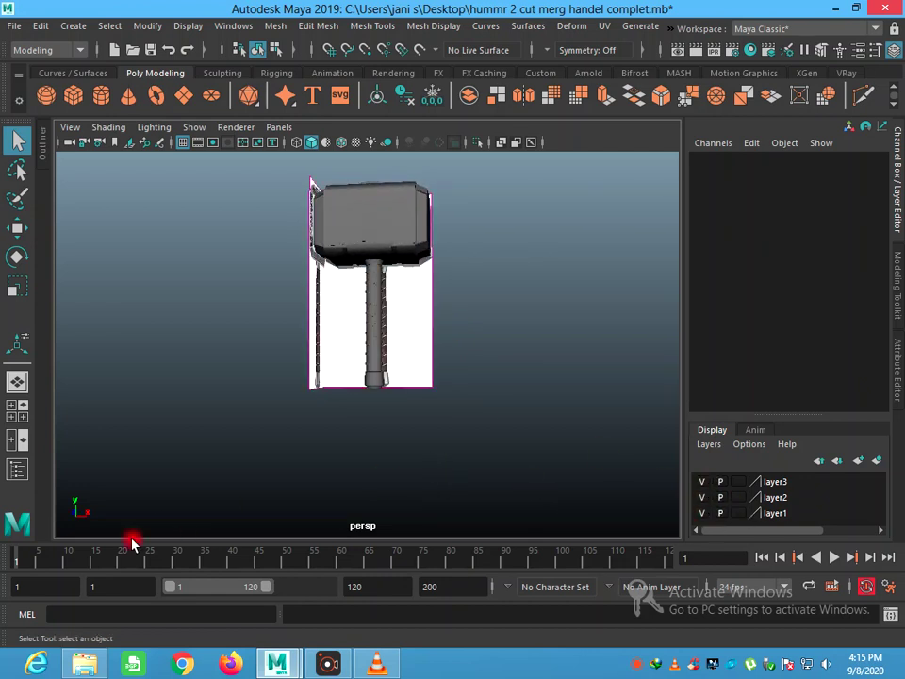
click(152, 562)
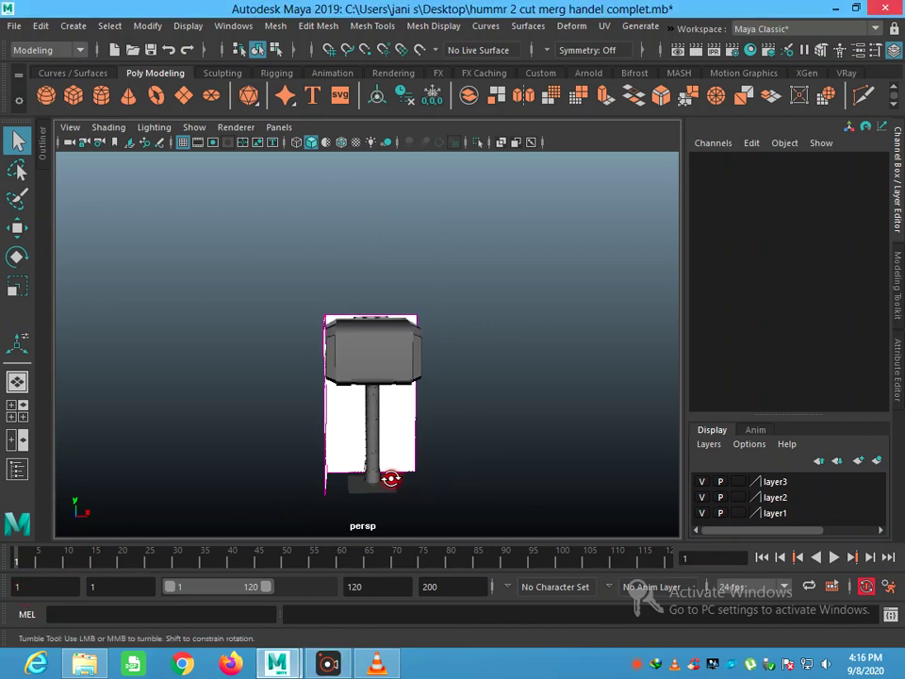
alt+drag(390, 479, 392, 481)
alt+middle_drag(392, 456, 400, 345)
scroll(401, 345, up, 5)
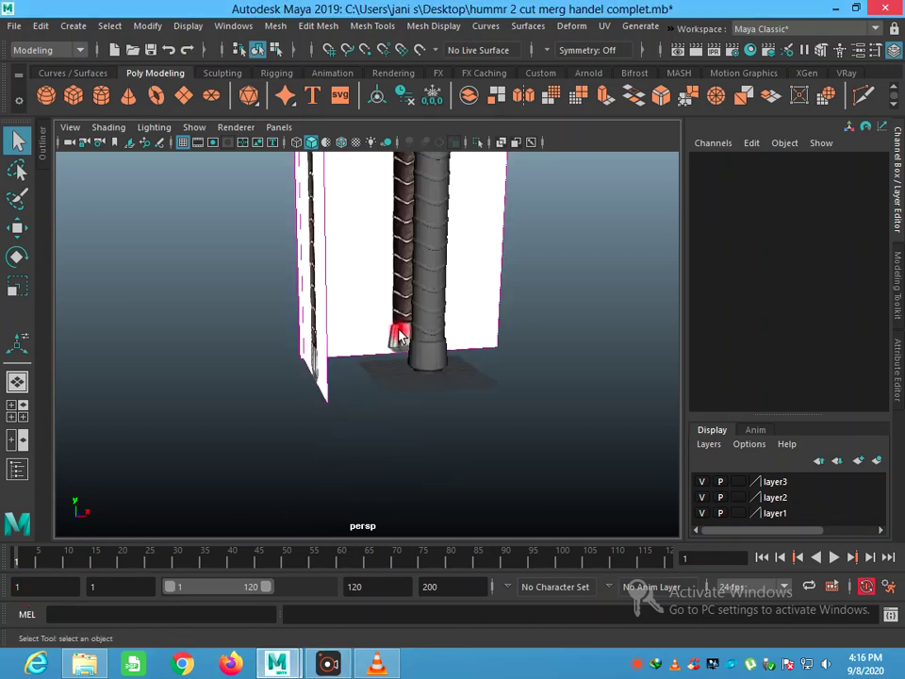
scroll(504, 387, up, 2)
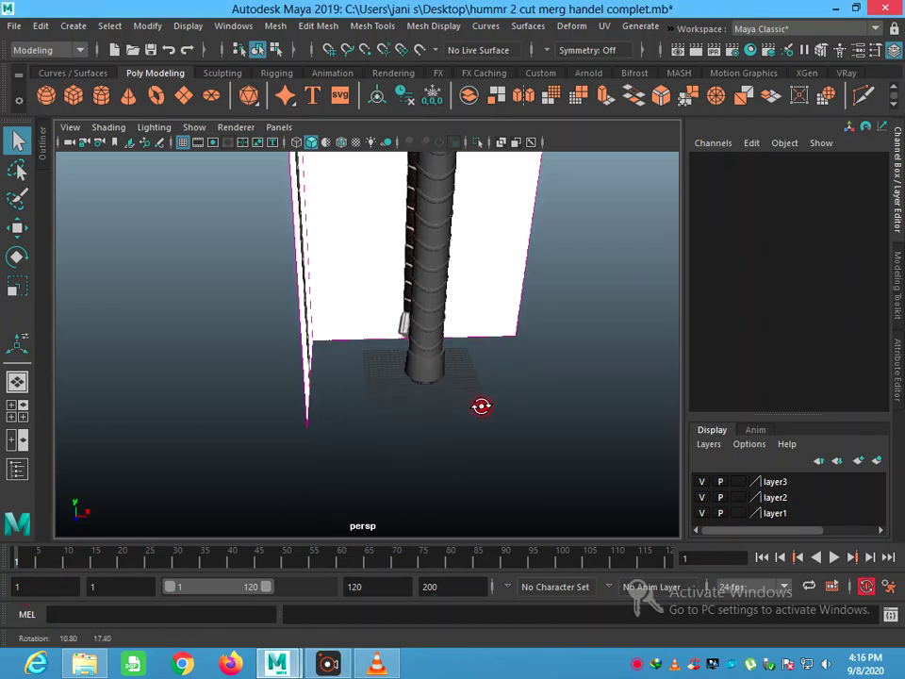
click(104, 107)
Draw pCylinder6, a flat disc of radius 6.934 and height 2.344, beside the handle
drag(380, 380, 394, 394)
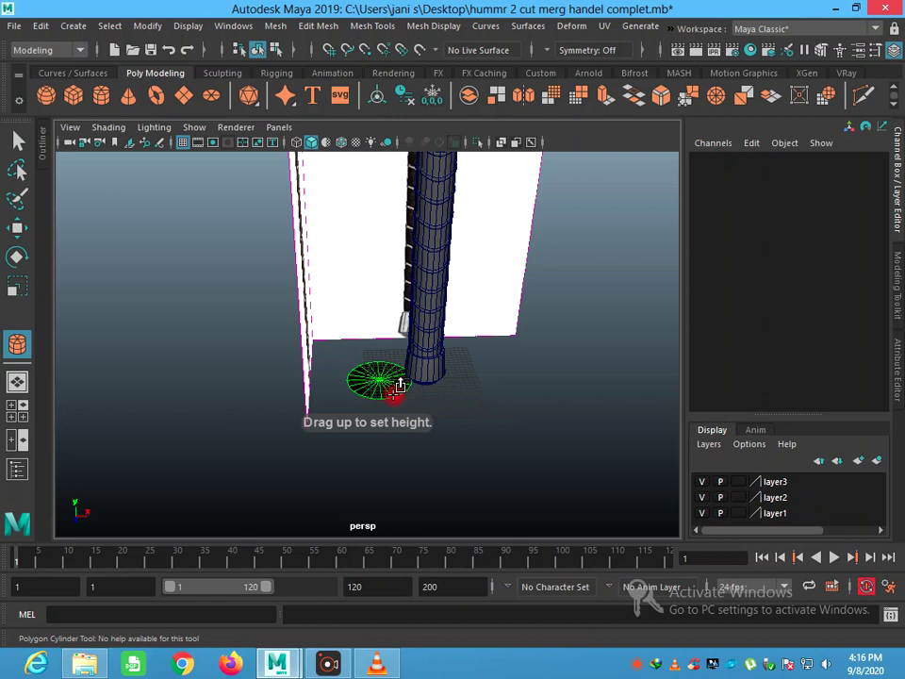
drag(401, 365, 380, 376)
scroll(379, 385, up, 3)
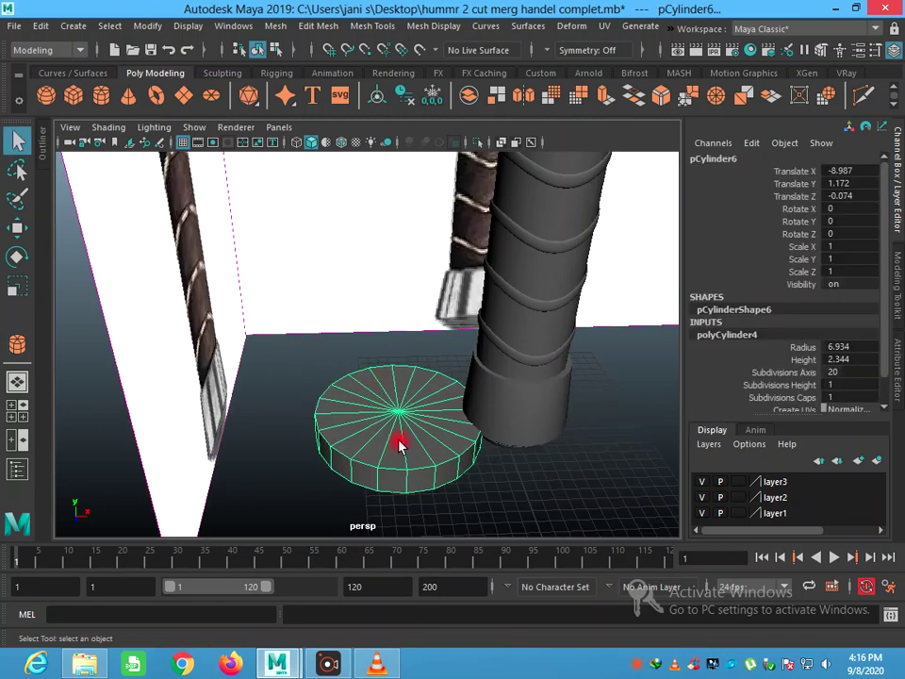
right_click(408, 471)
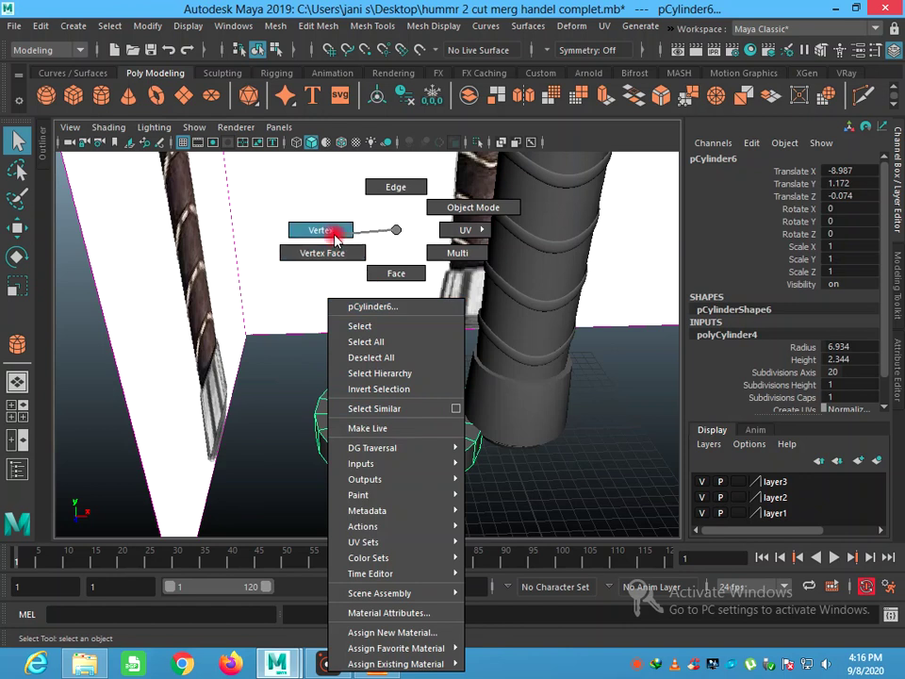
click(375, 187)
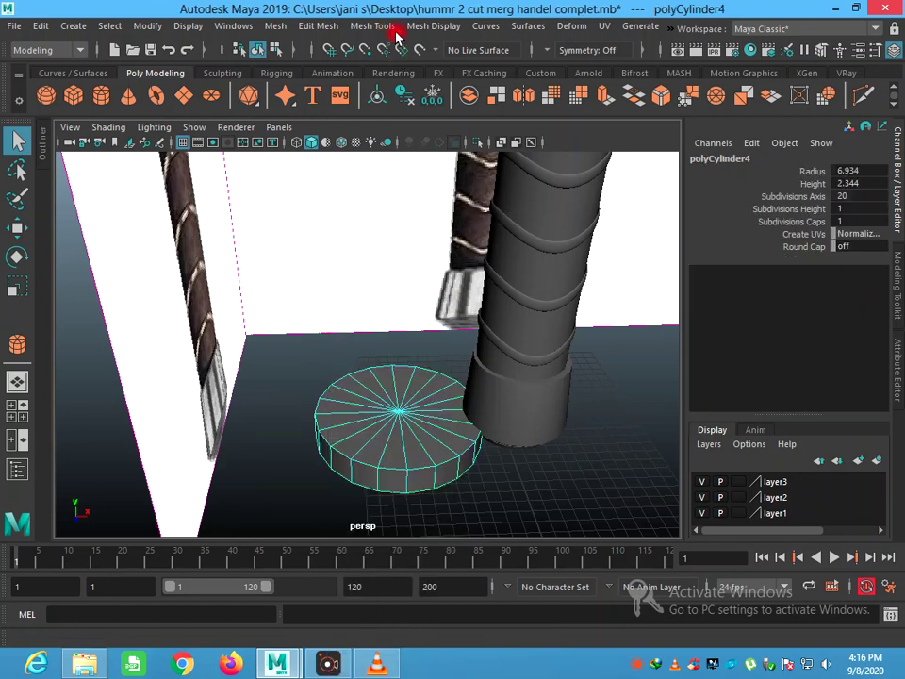
Insert two edge loops near the disc's top and bottom rims and preview it smoothed
click(375, 26)
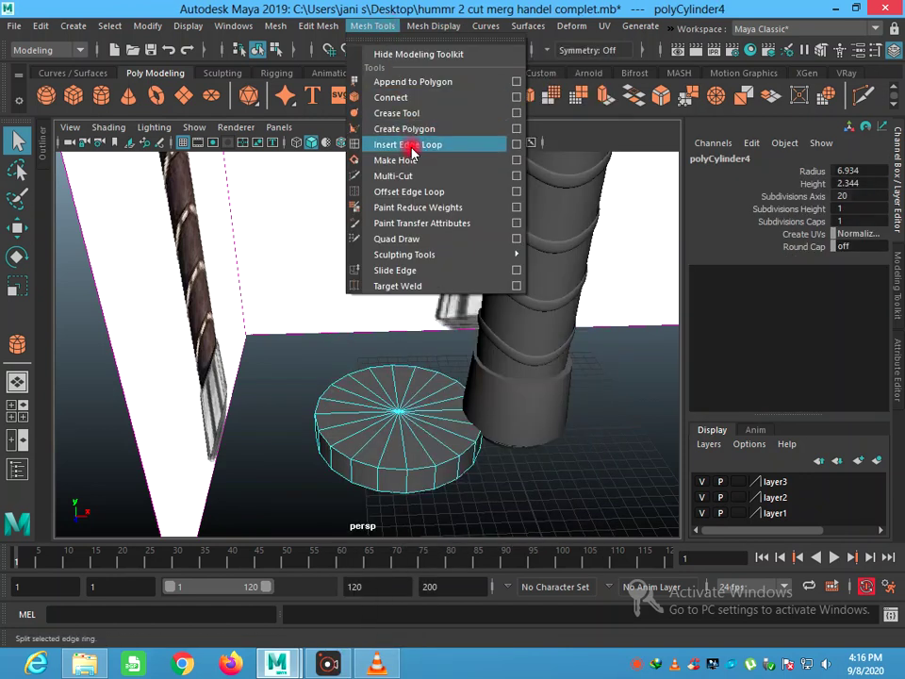
click(412, 147)
click(408, 479)
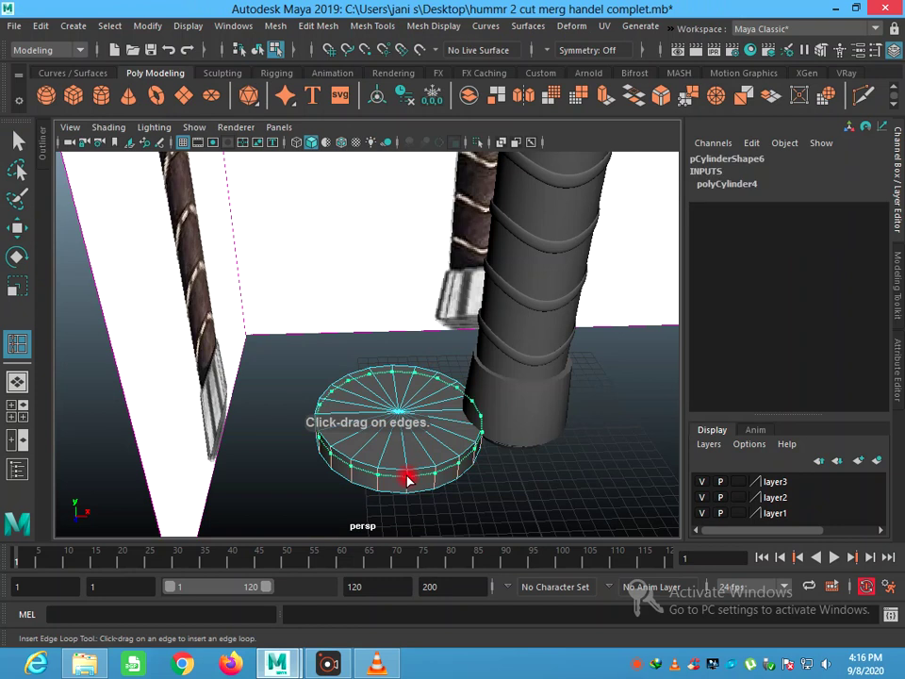
click(408, 486)
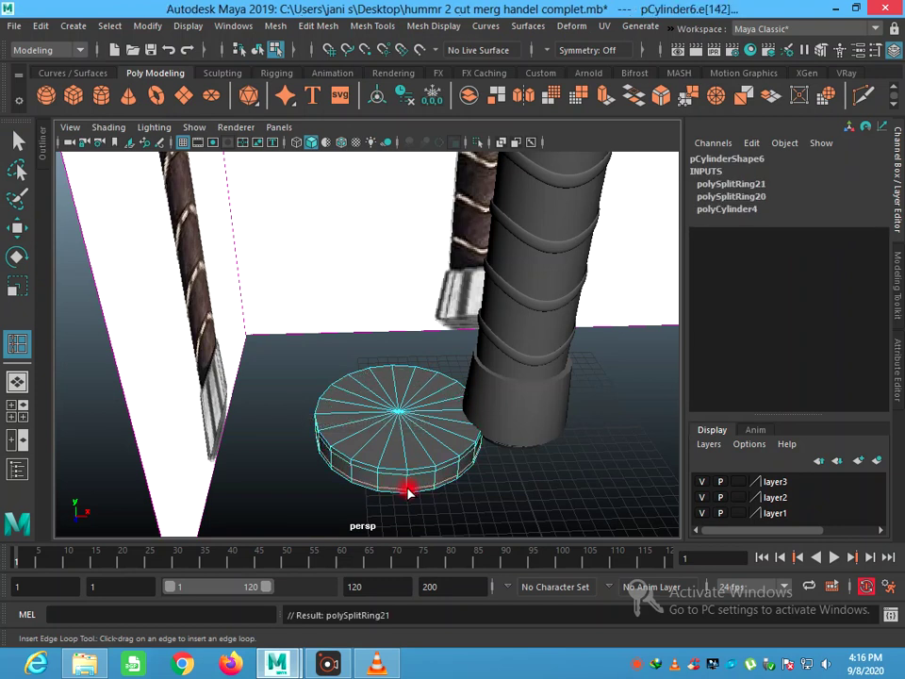
click(18, 140)
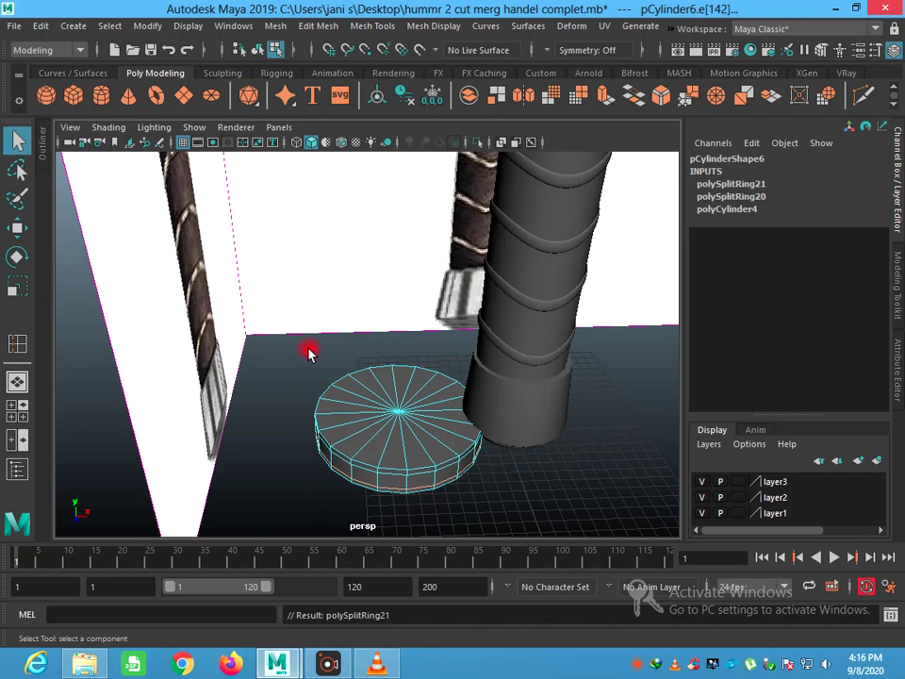
key(3)
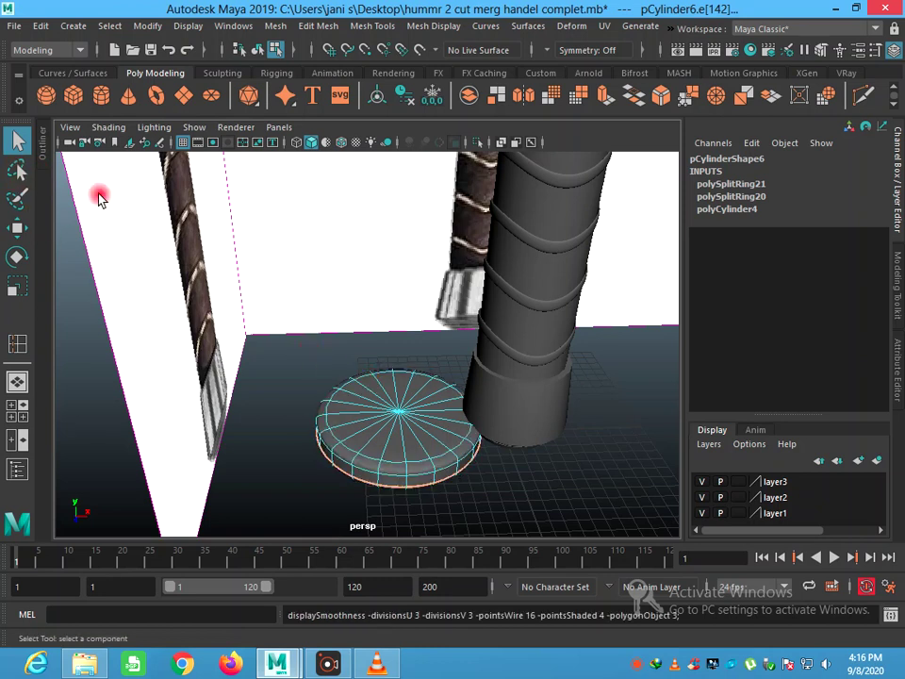
right_drag(414, 228, 476, 209)
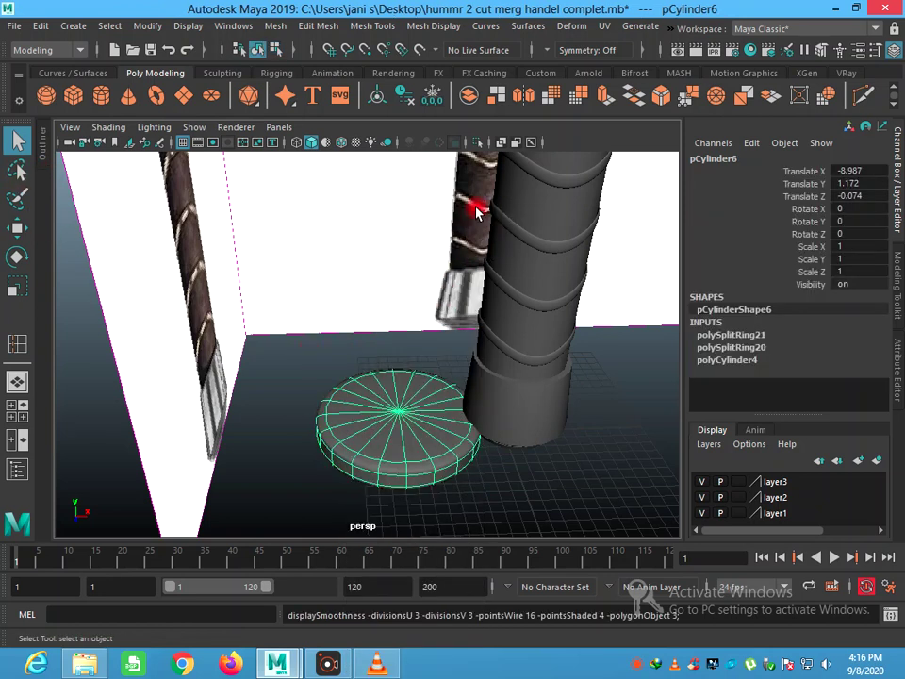
click(356, 356)
click(398, 434)
scroll(398, 435, down, 3)
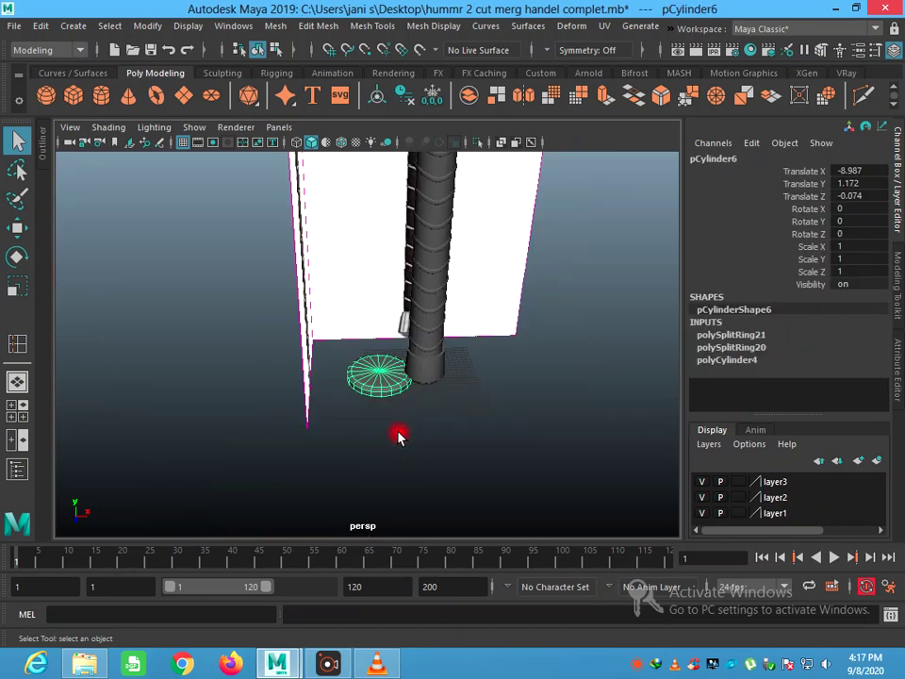
Zero the disc's X and Z position and raise it up into the hammer head
alt+drag(401, 455, 420, 424)
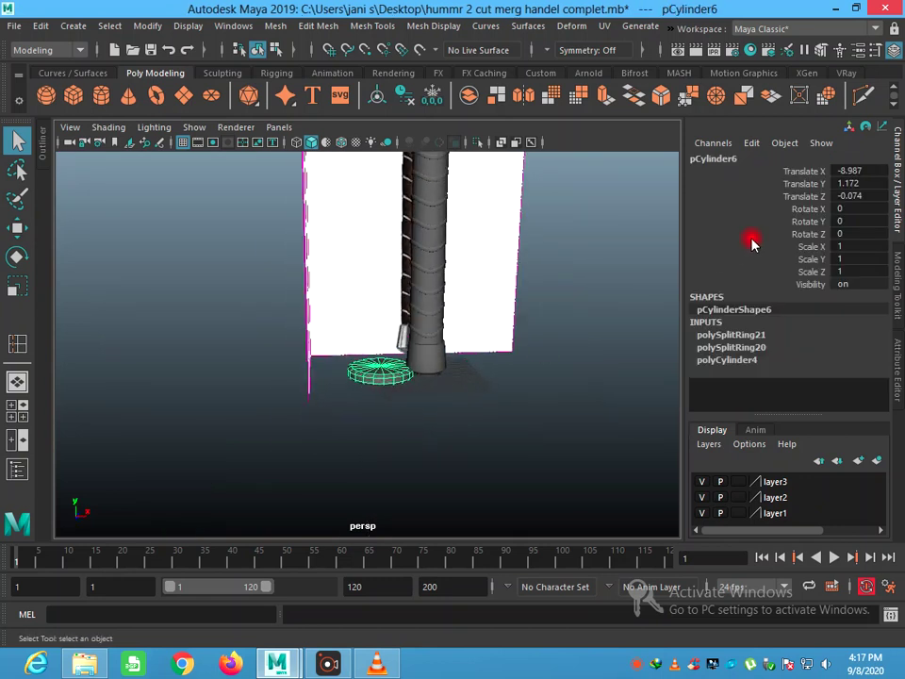
click(871, 177)
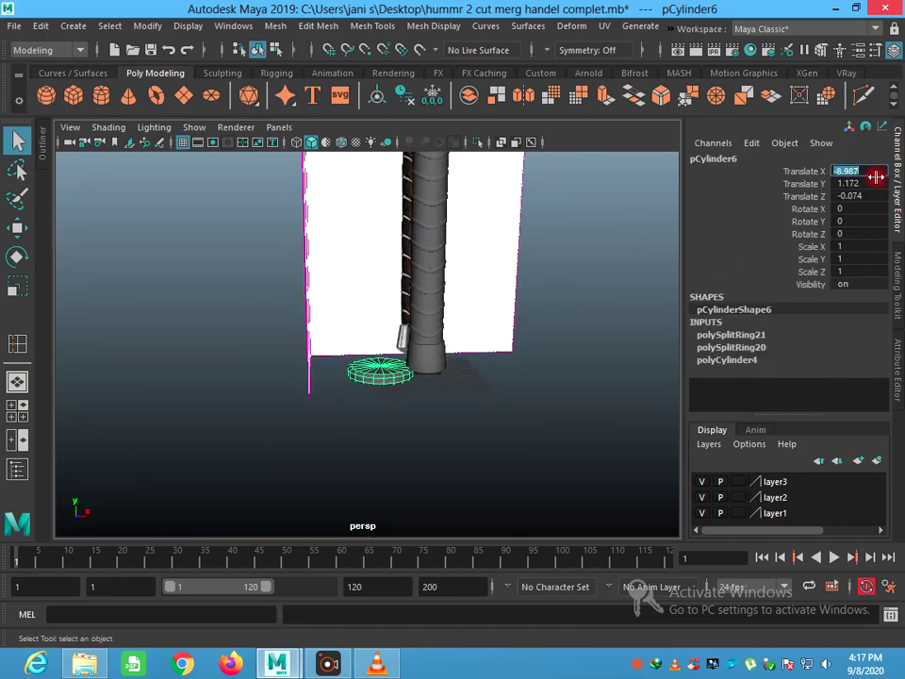
click(866, 183)
text(0)
click(865, 196)
text(0)
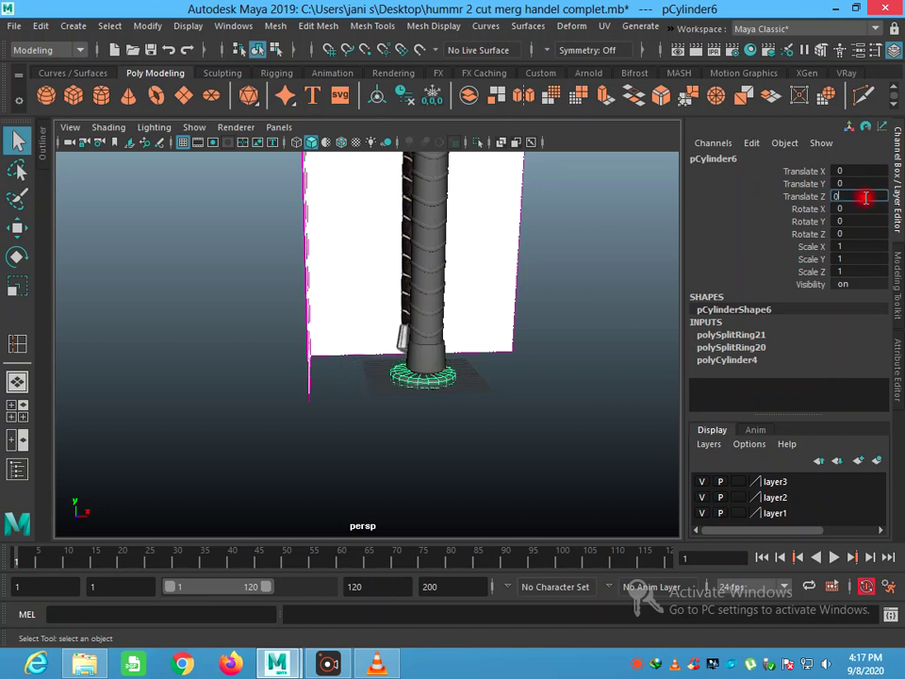
click(524, 430)
click(435, 378)
key(w)
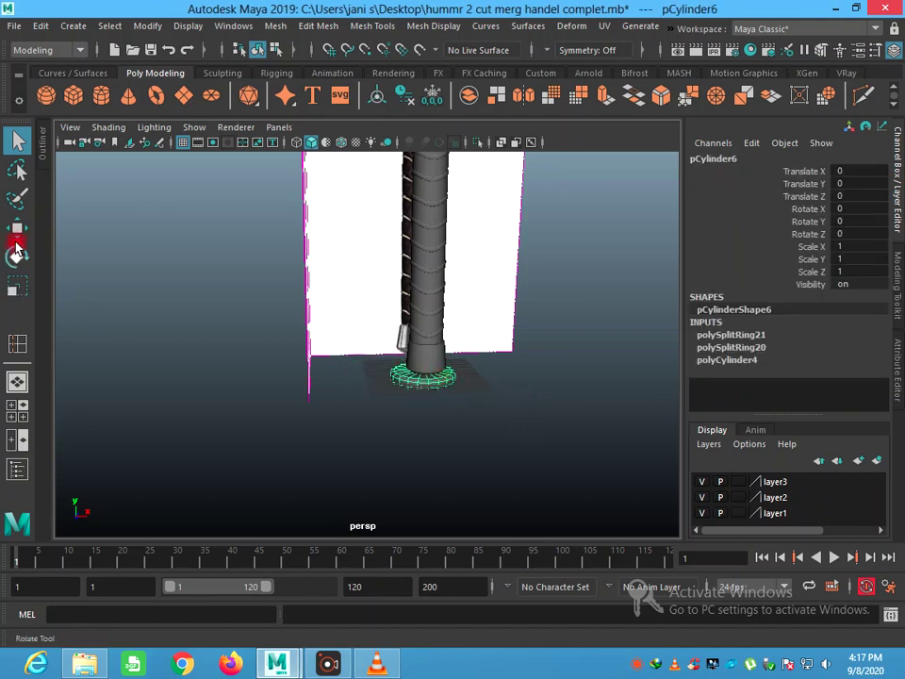
drag(424, 341, 415, 288)
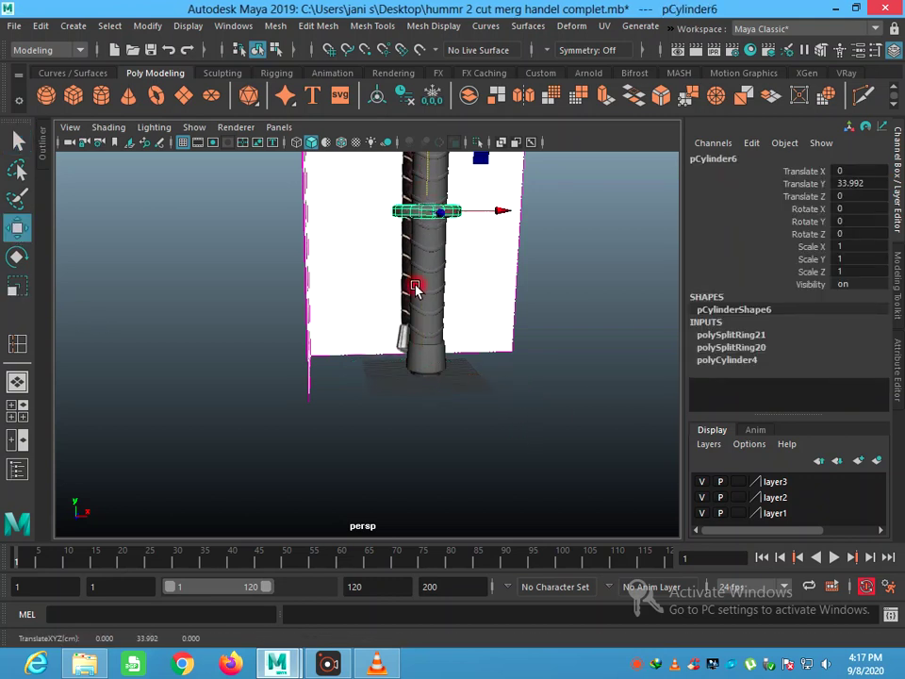
alt+middle_drag(414, 309, 397, 499)
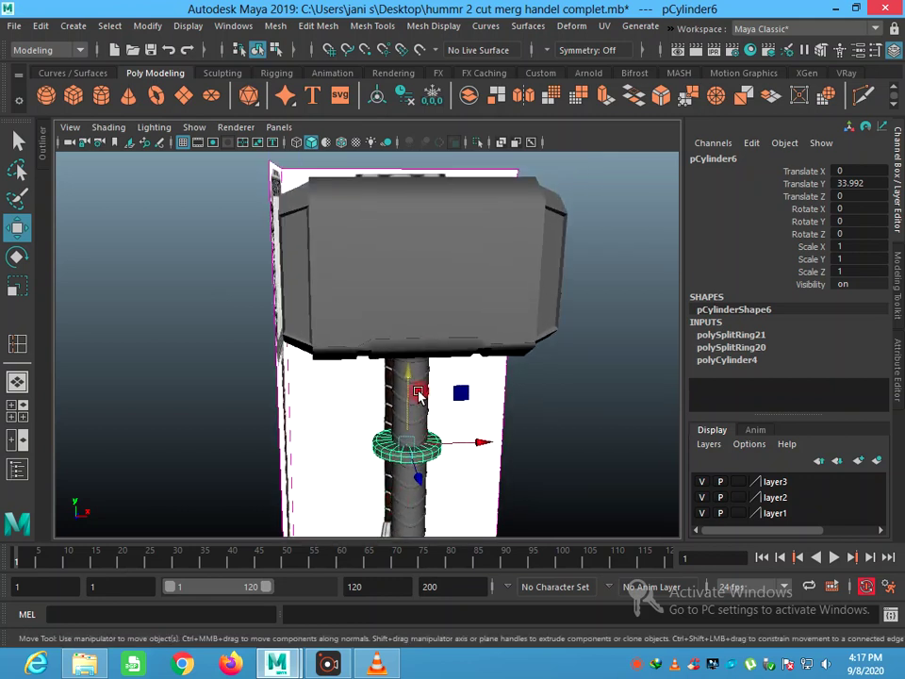
drag(411, 396, 408, 132)
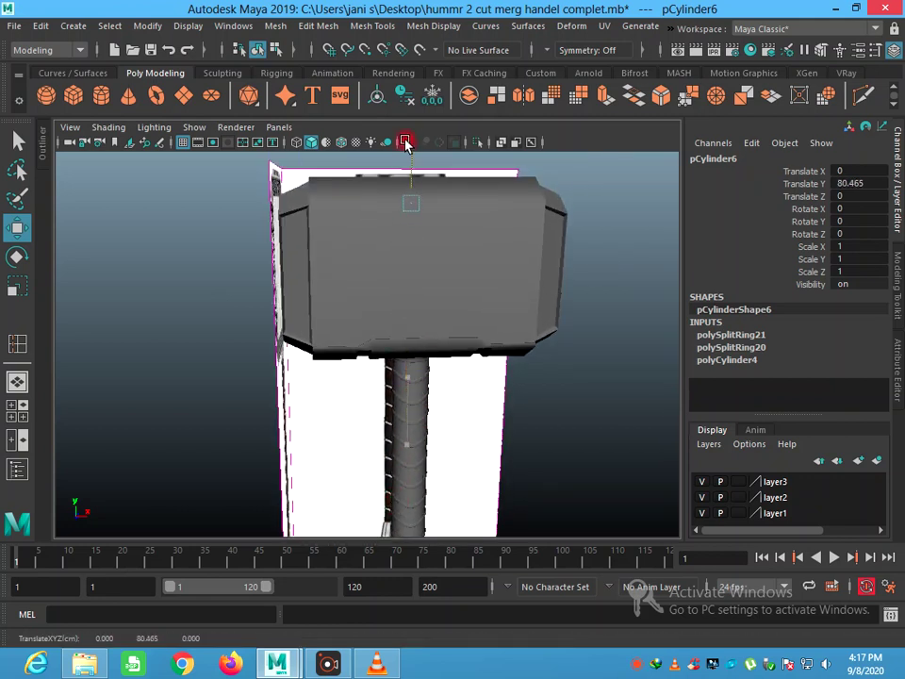
mouse_move(440, 226)
alt+mouse_down()
mouse_move(429, 257)
mouse_move(416, 228)
mouse_move(513, 363)
mouse_move(548, 378)
mouse_move(552, 391)
alt+mouse_up()
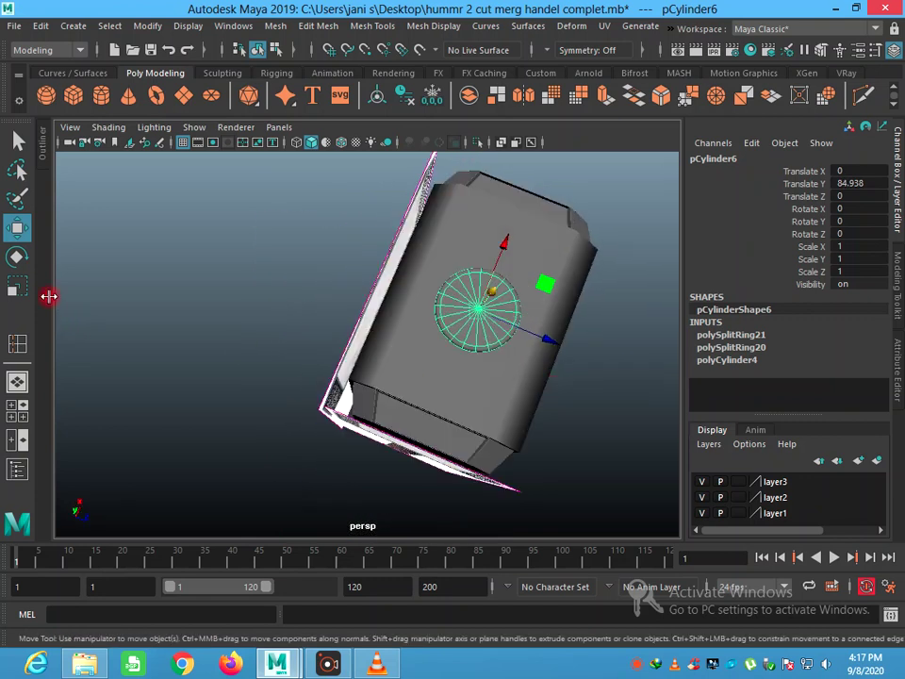
Scale the disc uniformly to 1.217 and lower it to Translate Y 84.814 atop the head
key(r)
mouse_move(544, 342)
mouse_down()
mouse_move(490, 318)
mouse_move(492, 325)
mouse_up()
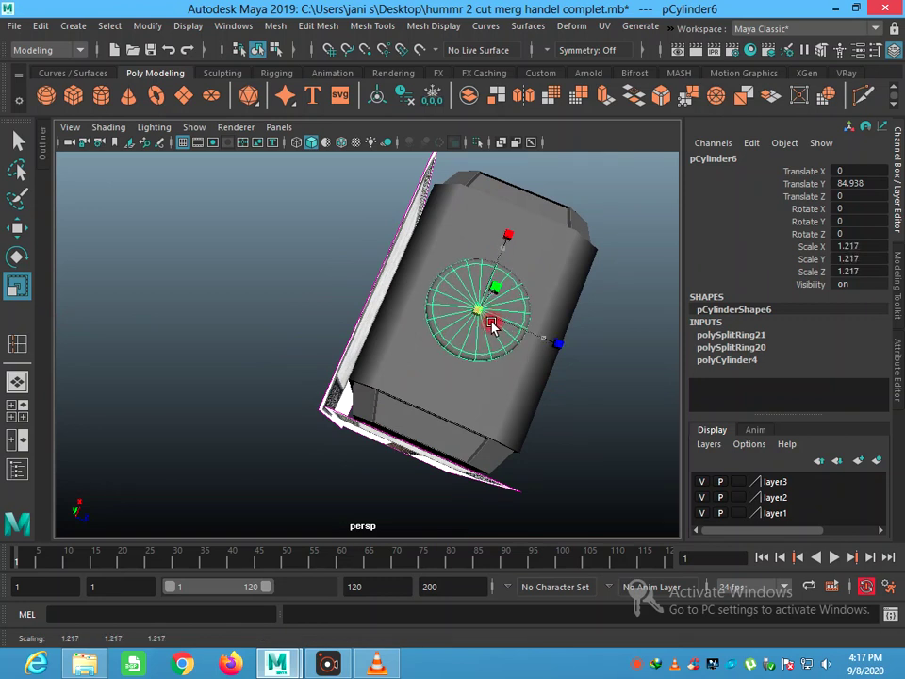
click(18, 140)
mouse_move(378, 307)
alt+mouse_down()
mouse_move(366, 323)
mouse_move(373, 334)
alt+mouse_up()
click(16, 229)
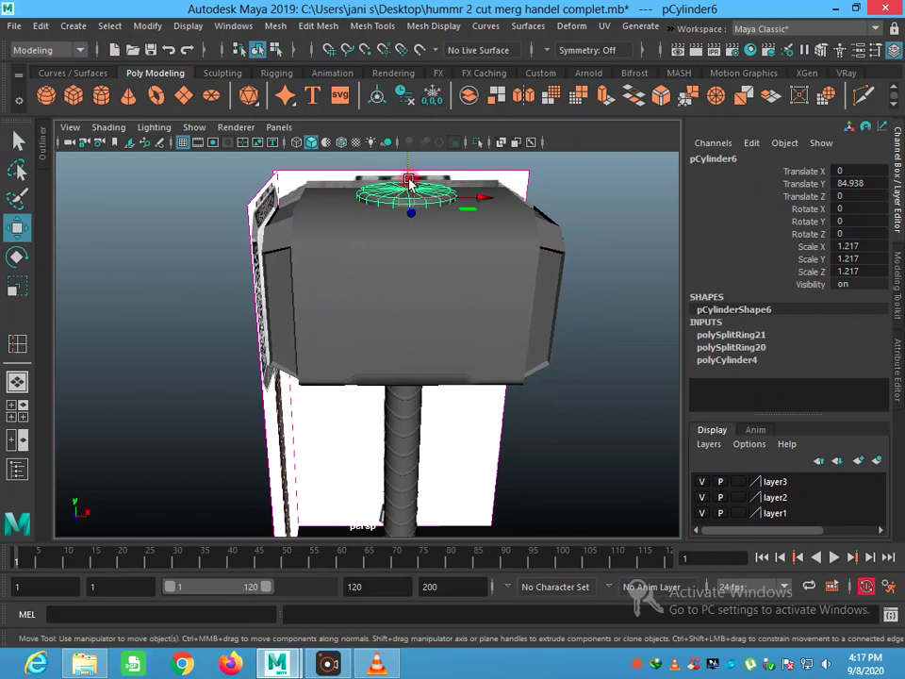
drag(404, 167, 405, 169)
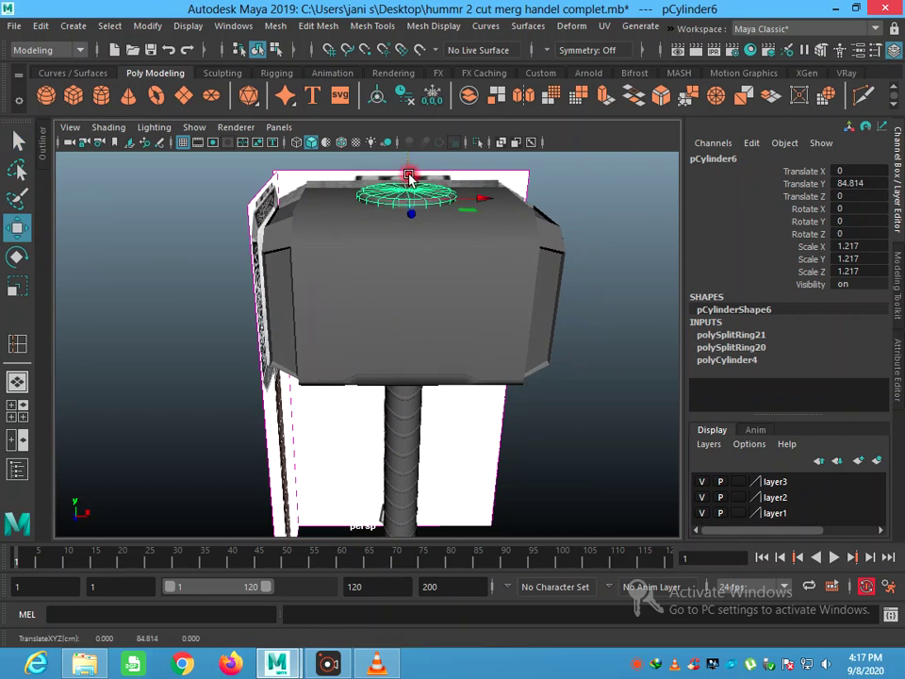
click(613, 227)
scroll(551, 279, down, 5)
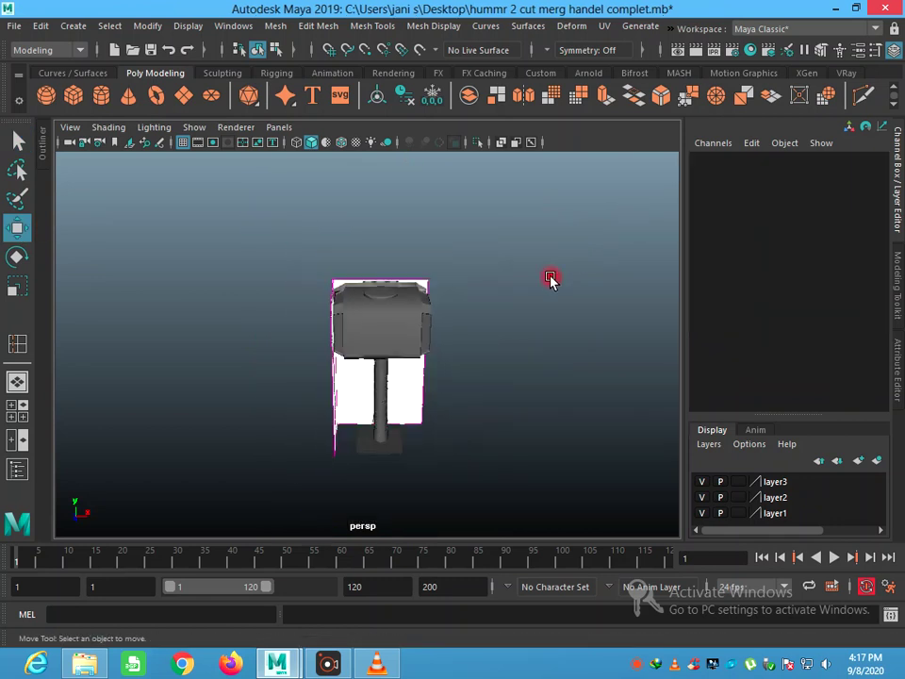
mouse_move(550, 279)
alt+mouse_down()
mouse_move(491, 370)
mouse_move(527, 406)
mouse_move(428, 293)
mouse_move(450, 317)
mouse_move(386, 332)
alt+mouse_up()
click(17, 139)
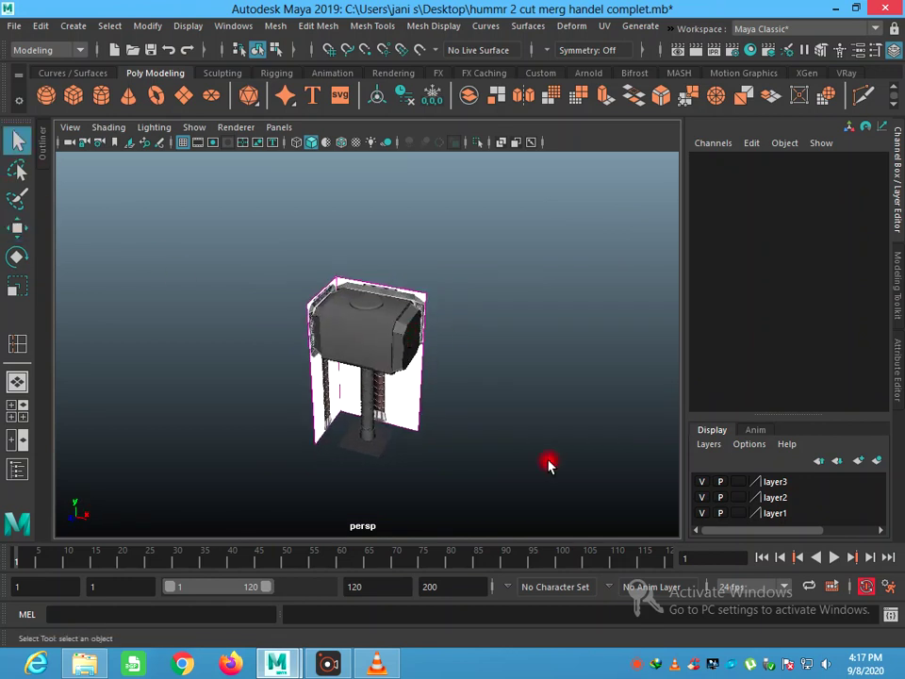
Hide the reference image planes on layer3 and layer2
click(702, 481)
click(701, 497)
mouse_move(431, 433)
alt+mouse_down()
mouse_move(444, 396)
mouse_move(420, 401)
mouse_move(444, 412)
mouse_move(466, 378)
mouse_move(456, 384)
mouse_move(471, 412)
alt+mouse_up()
scroll(421, 400, up, 2)
scroll(420, 400, up, 3)
scroll(421, 400, down, 3)
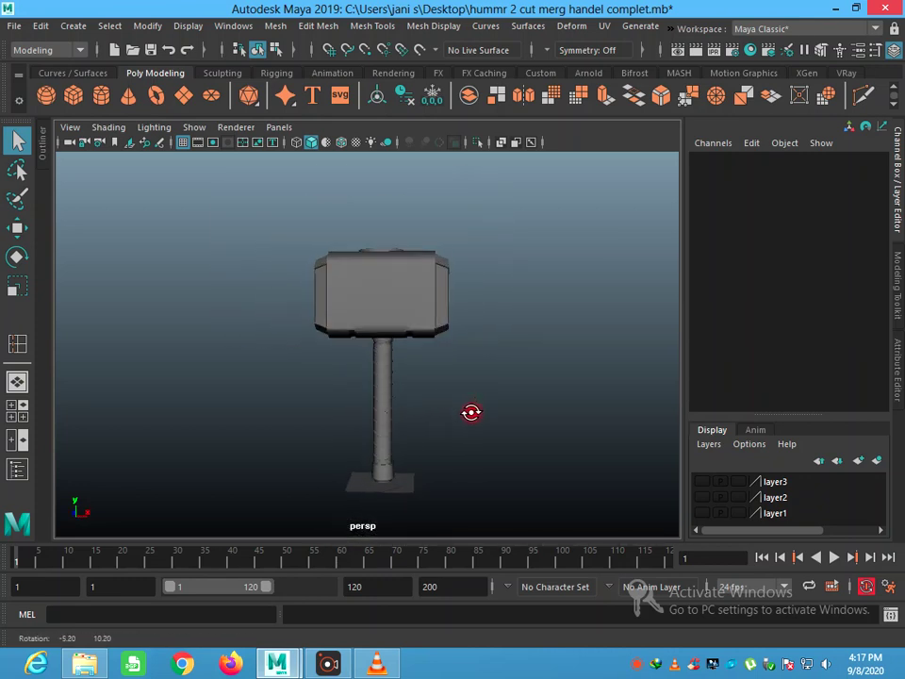
Duplicate the whole hammer and slide the copy to the right, to Translate X 55.263
drag(238, 179, 495, 492)
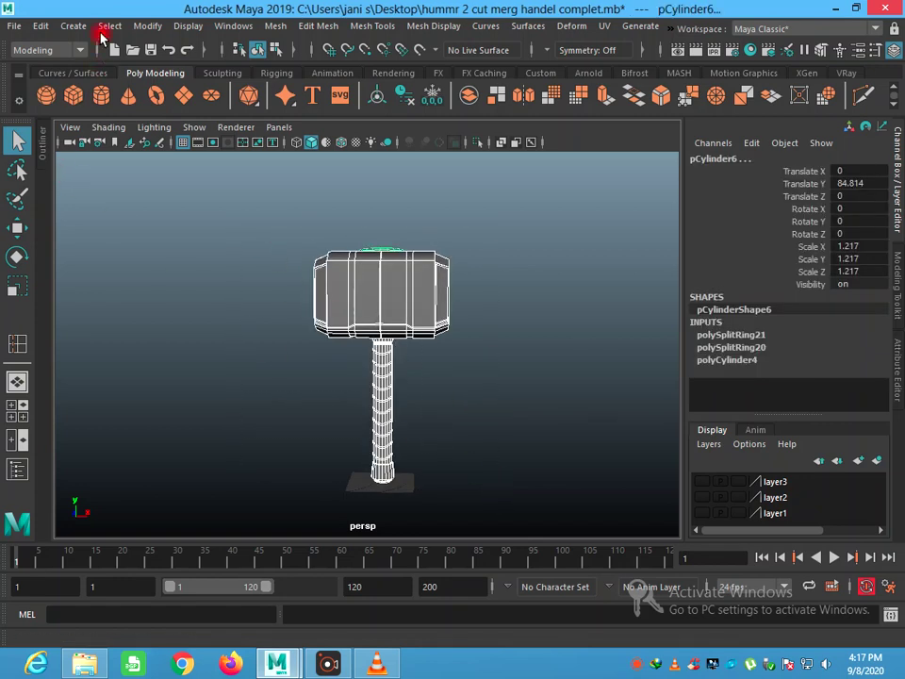
click(46, 28)
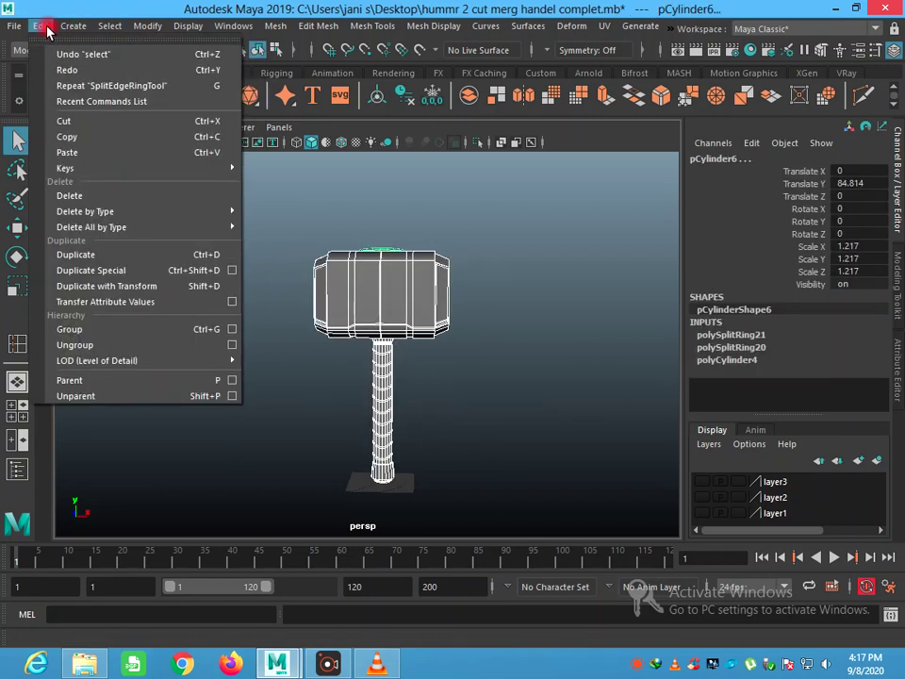
click(17, 227)
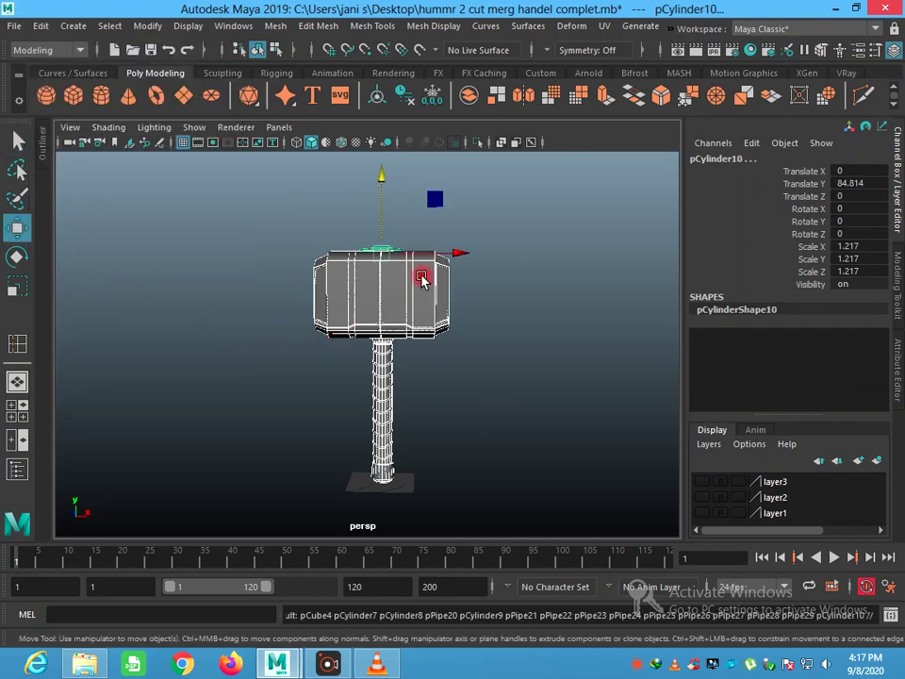
drag(438, 252, 592, 285)
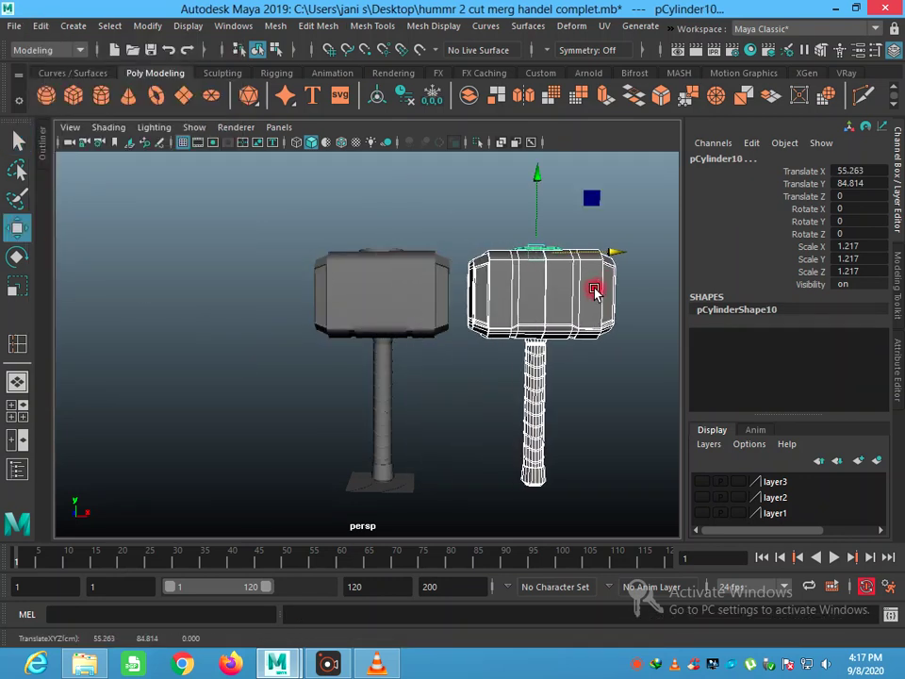
Group the copied hammer as group1
click(42, 25)
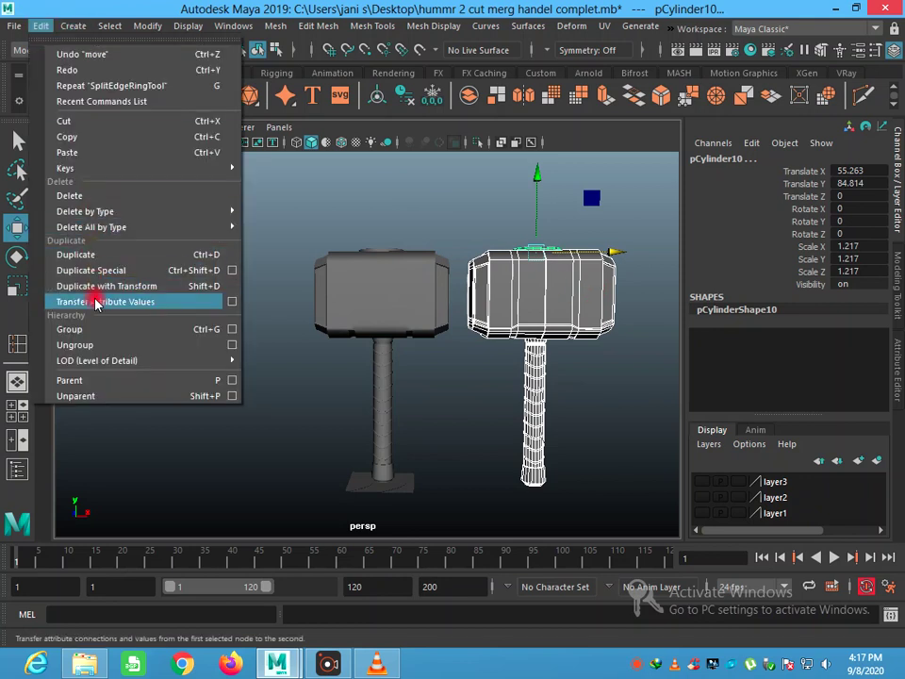
click(85, 330)
scroll(250, 382, down, 3)
scroll(363, 413, up, 2)
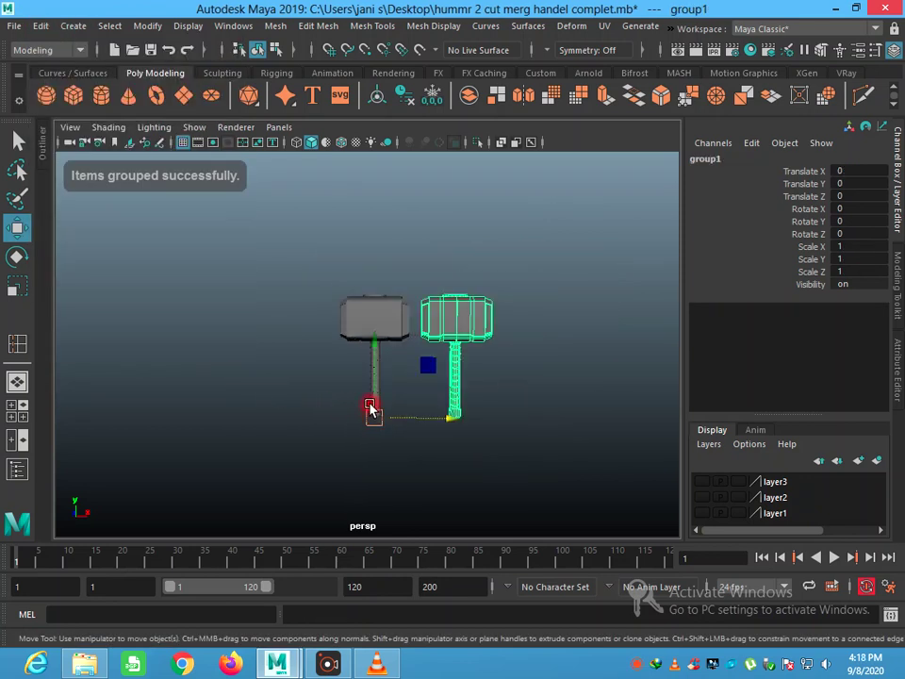
Rotate group1 about Z to roughly 92° so the hammer lies on its side
key(e)
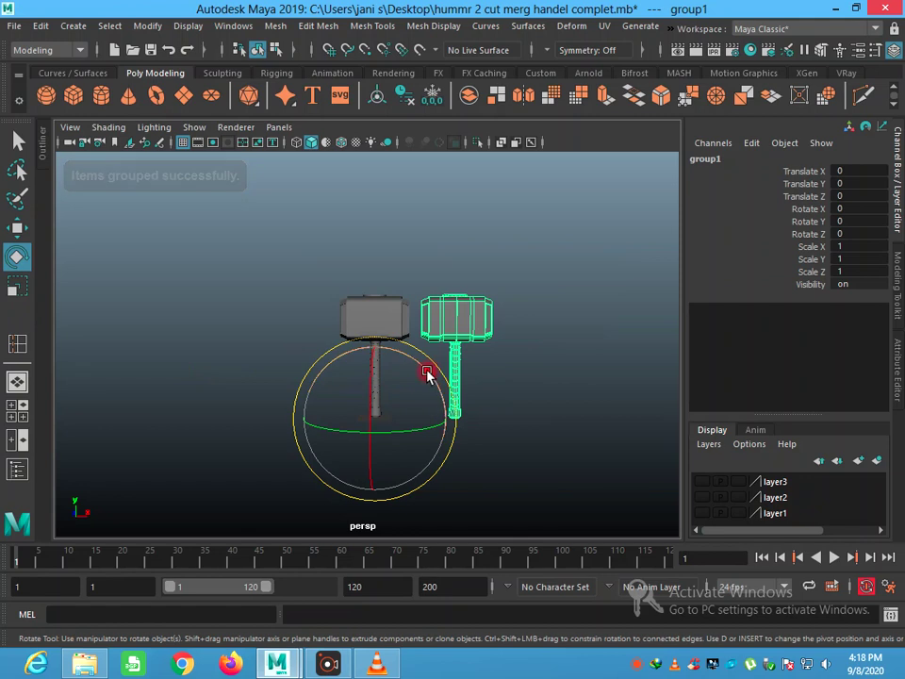
drag(437, 367, 318, 343)
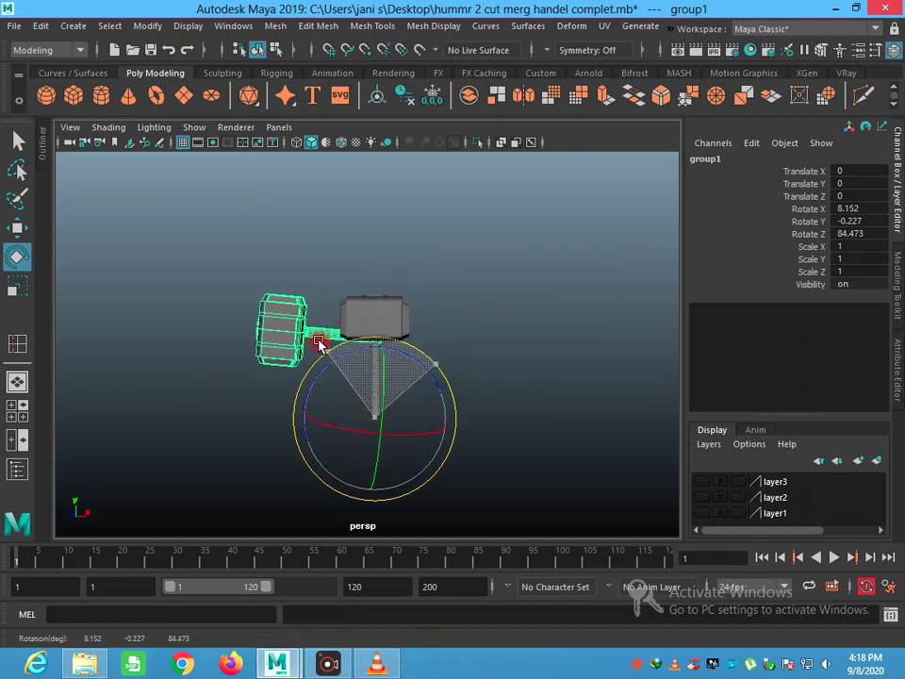
mouse_move(332, 368)
mouse_down()
mouse_move(394, 438)
mouse_move(374, 437)
mouse_up()
Move the lying hammer right and down, placing it at X 81.247 and Z -29.454
click(17, 227)
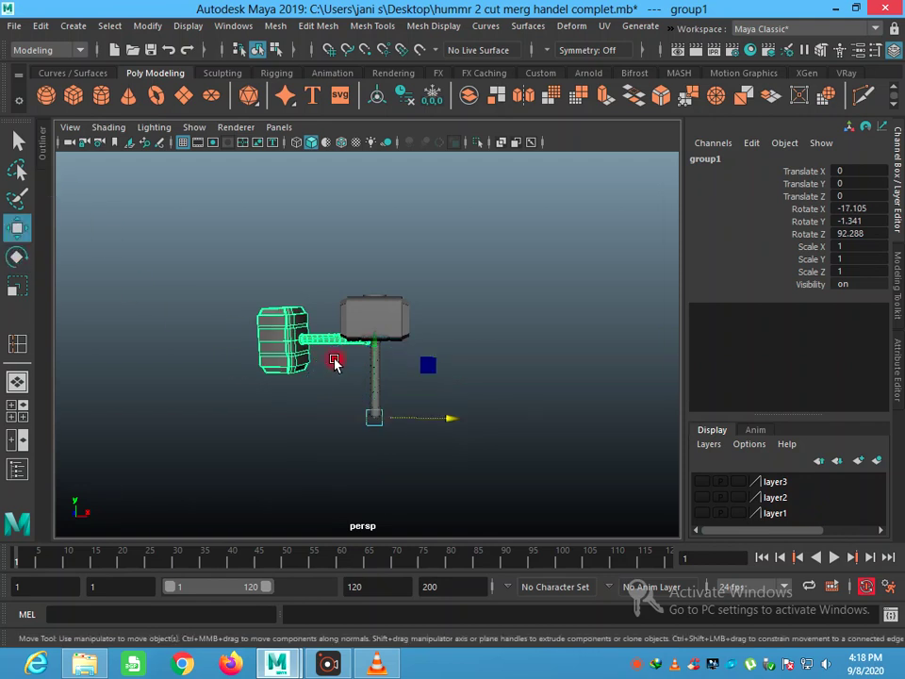
drag(417, 419, 511, 442)
mouse_move(455, 360)
mouse_down()
mouse_move(474, 394)
mouse_move(388, 446)
mouse_move(312, 435)
mouse_up()
mouse_move(430, 486)
mouse_down()
mouse_move(409, 491)
mouse_move(443, 483)
mouse_move(495, 491)
mouse_move(412, 465)
mouse_up()
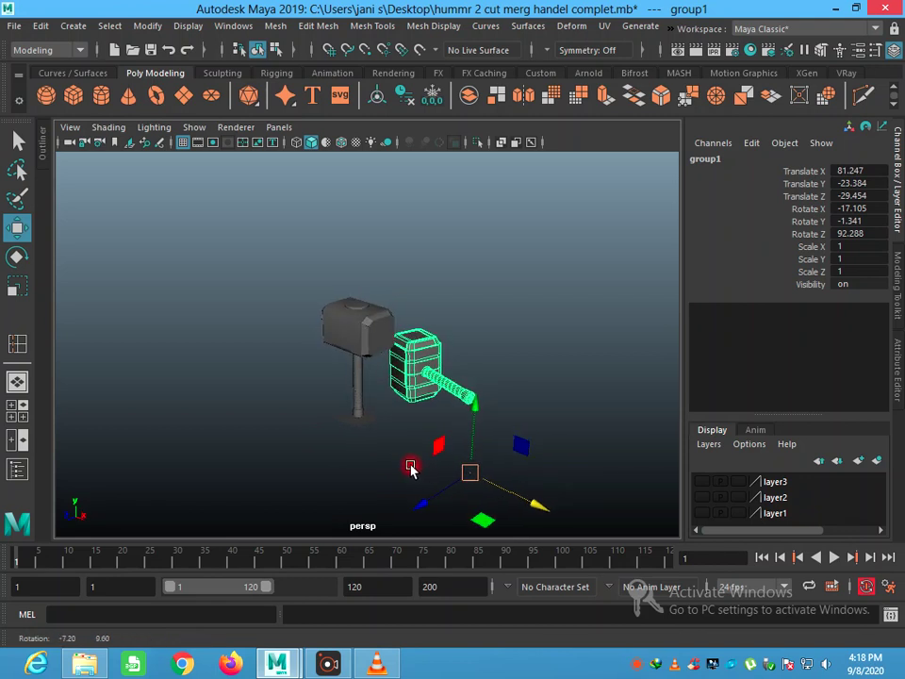
scroll(407, 465, up, 2)
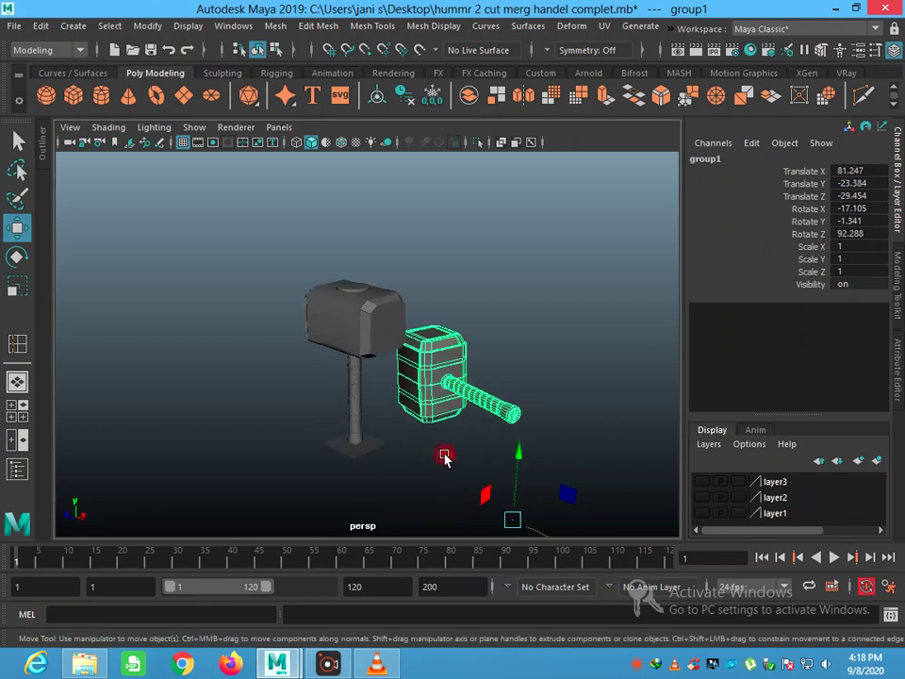
scroll(444, 456, up, 1)
scroll(444, 456, up, 1)
scroll(415, 429, up, 2)
scroll(381, 401, up, 1)
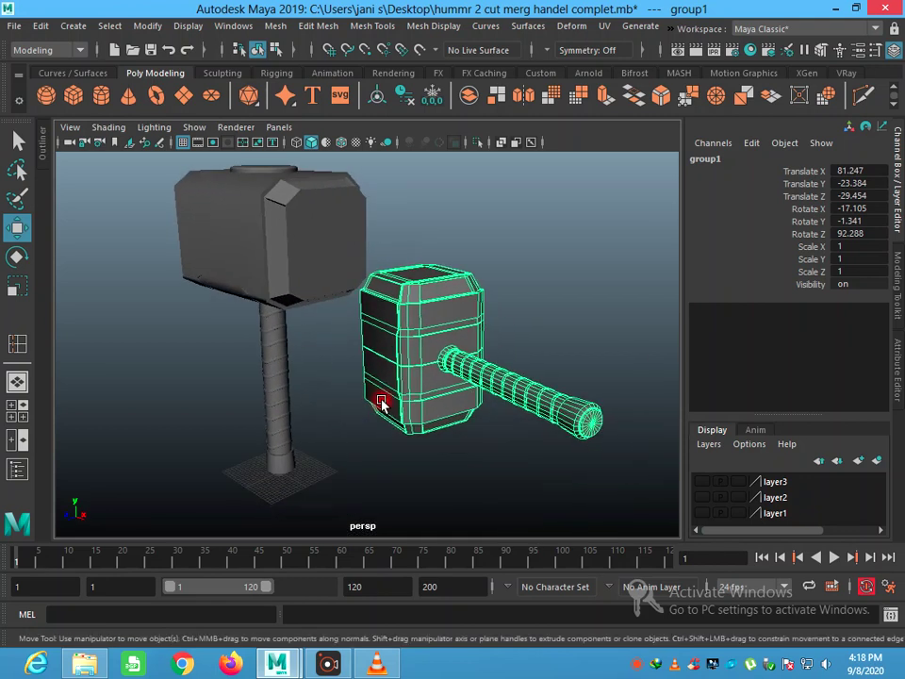
scroll(364, 407, down, 1)
scroll(356, 372, down, 1)
scroll(348, 354, down, 1)
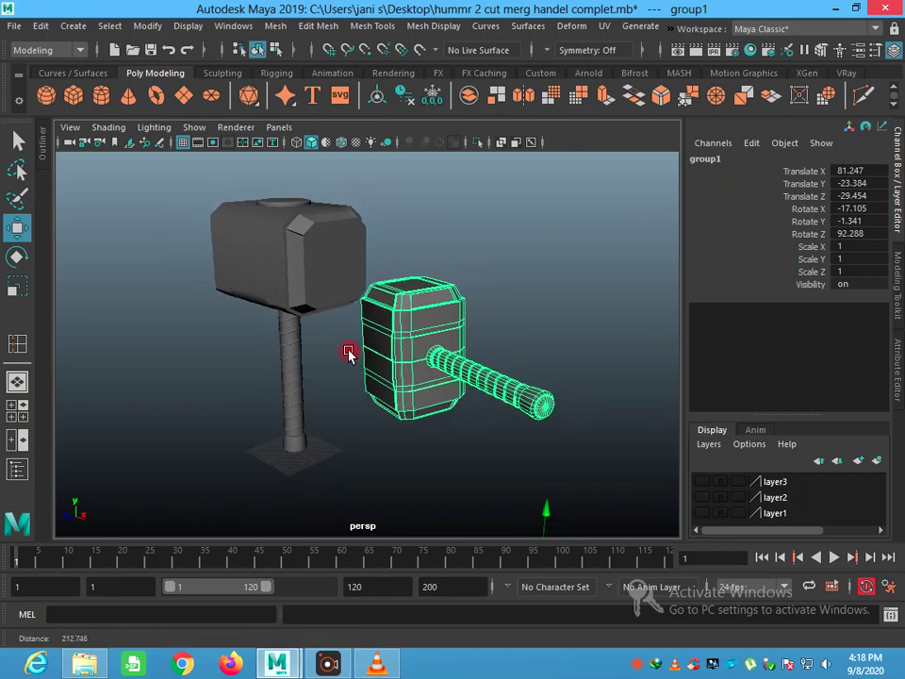
click(17, 140)
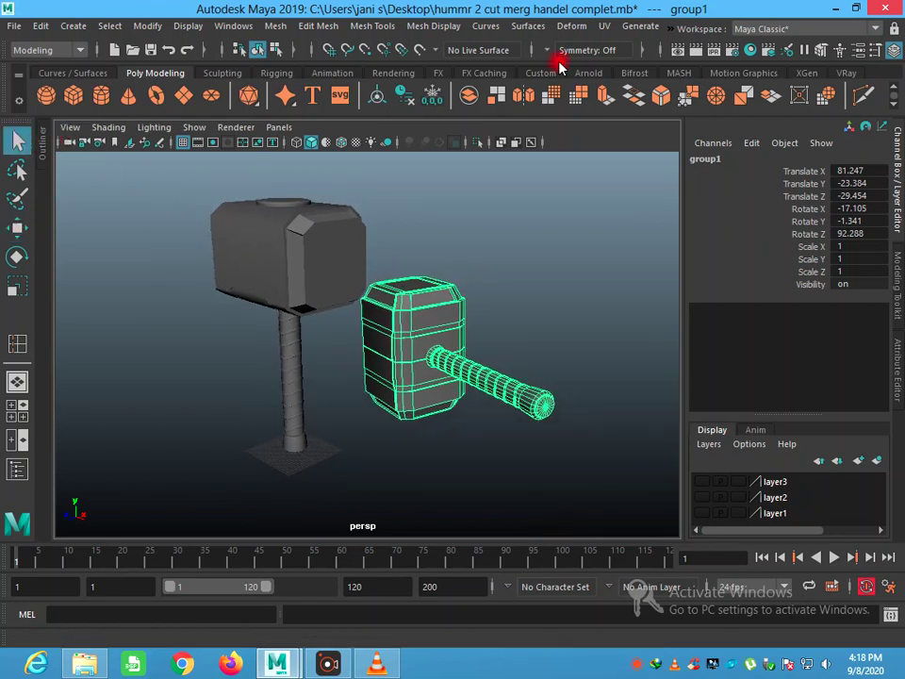
Add an Arnold skydome light (aiSkyDomeLight1) from the Rigging menu set
click(42, 49)
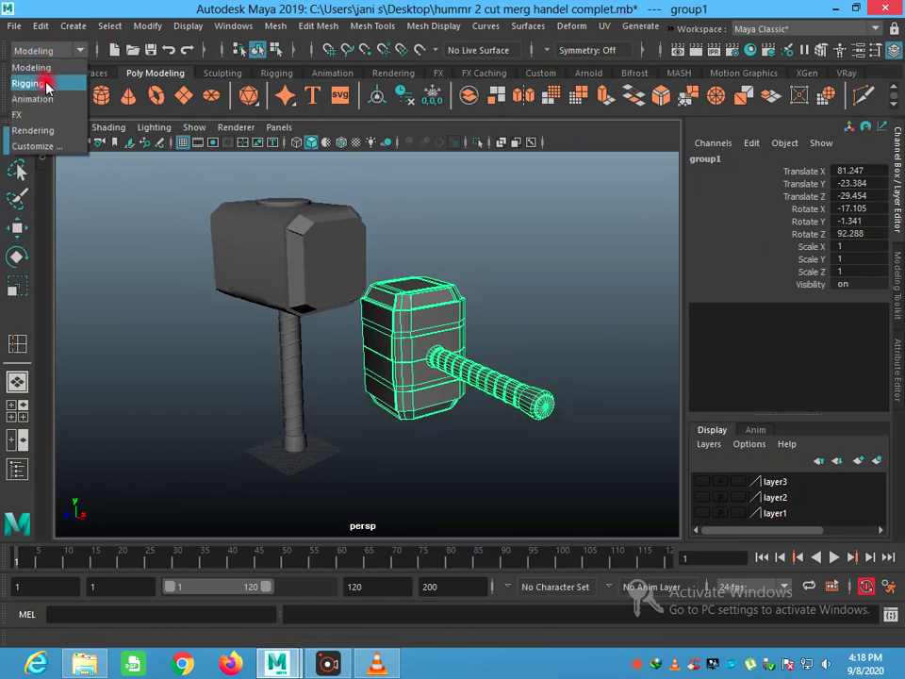
click(47, 84)
click(579, 26)
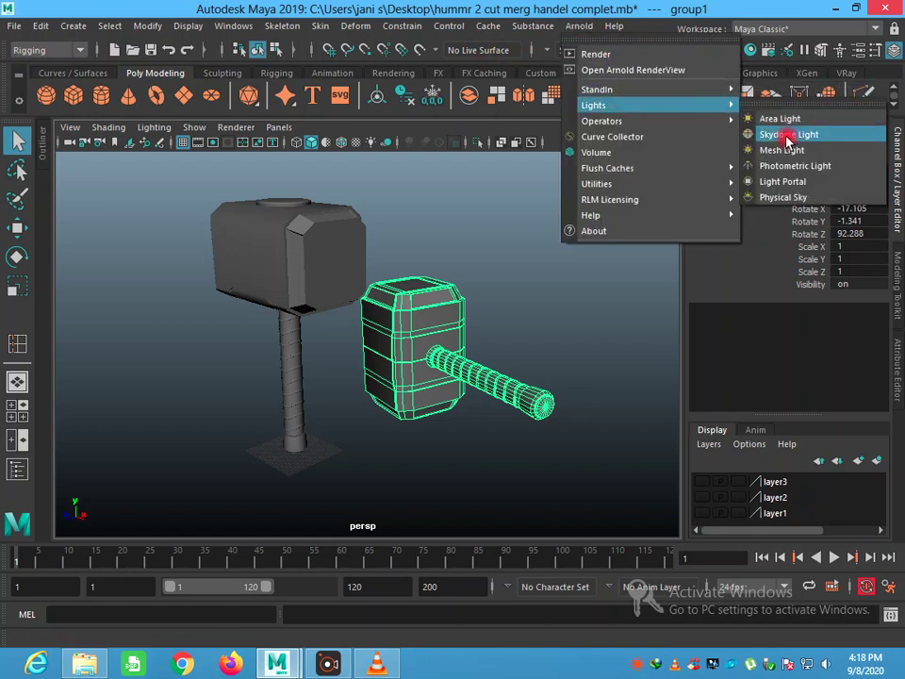
click(773, 135)
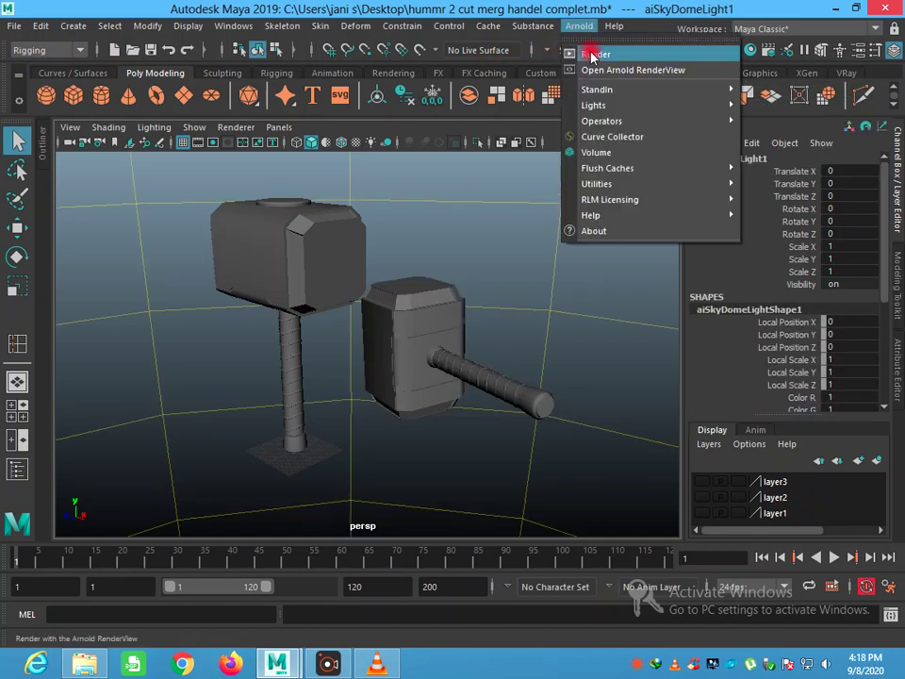
Render both hammers in Arnold RenderView, orbiting the camera to a higher angle
click(590, 53)
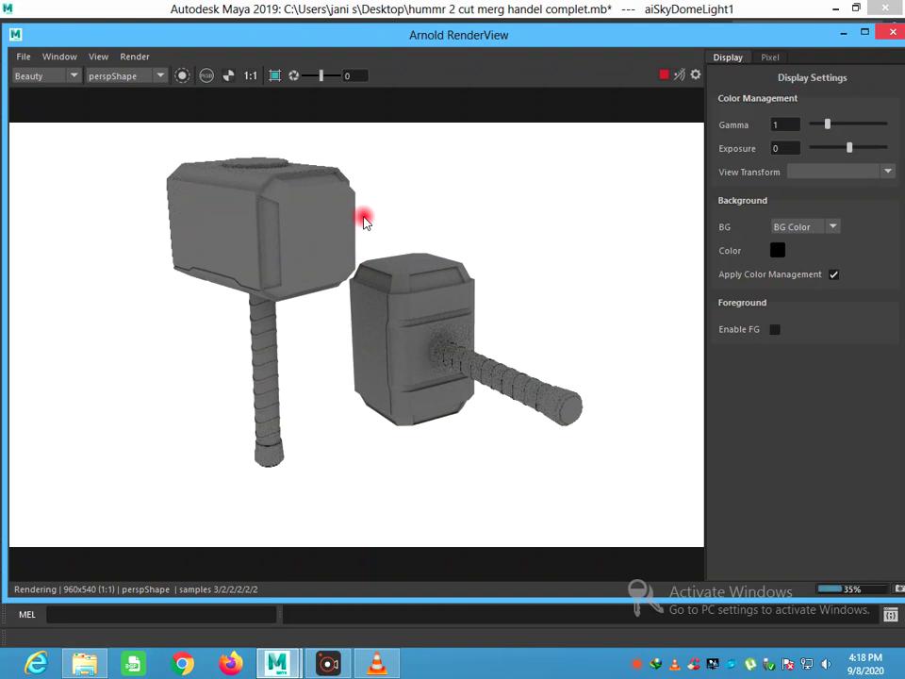
alt+drag(365, 220, 386, 254)
scroll(403, 324, up, 2)
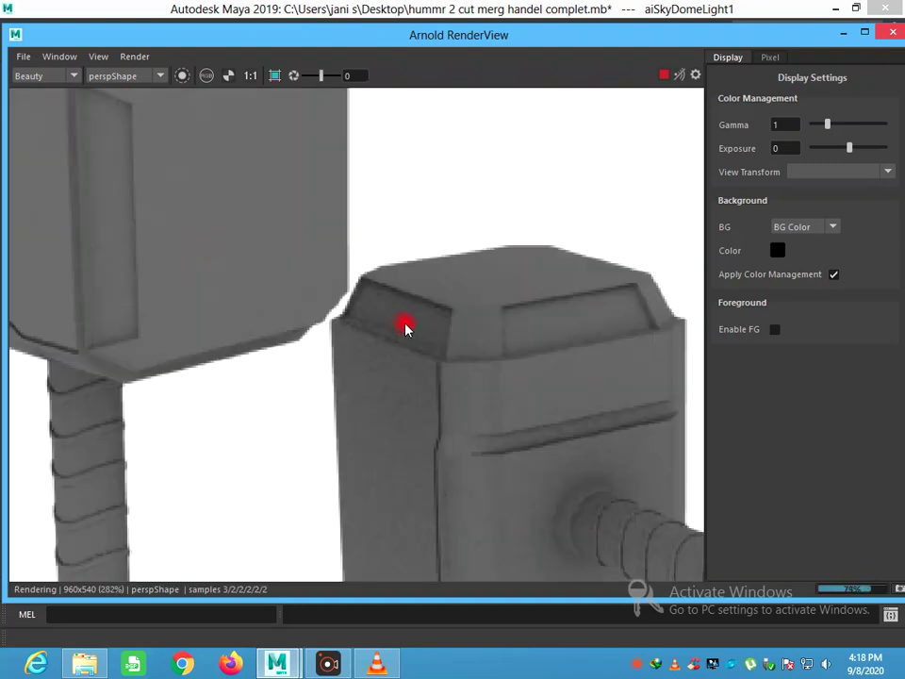
scroll(419, 326, down, 1)
scroll(398, 295, down, 1)
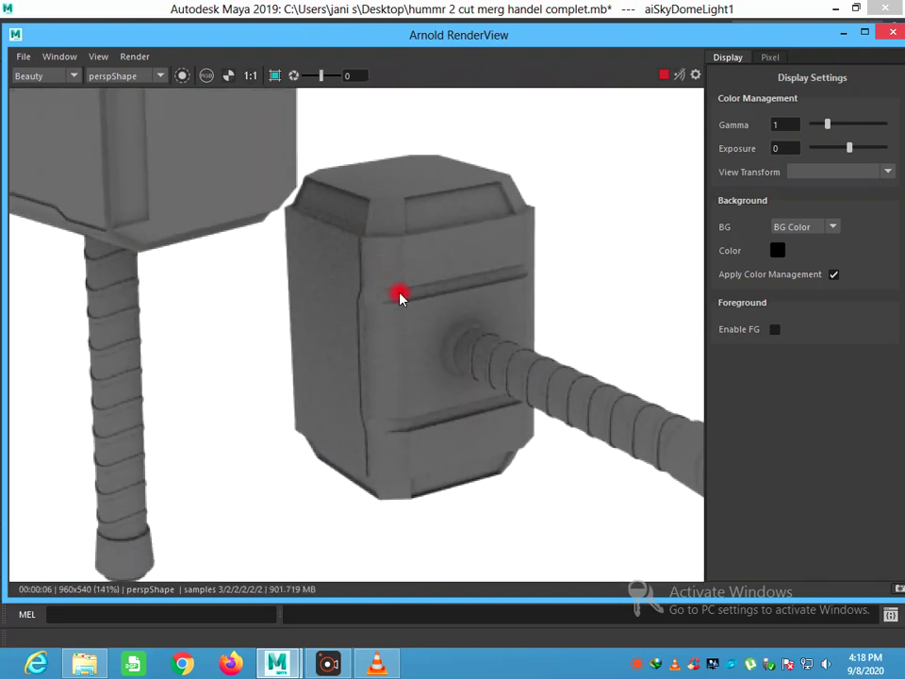
scroll(399, 299, down, 1)
alt+drag(394, 288, 393, 322)
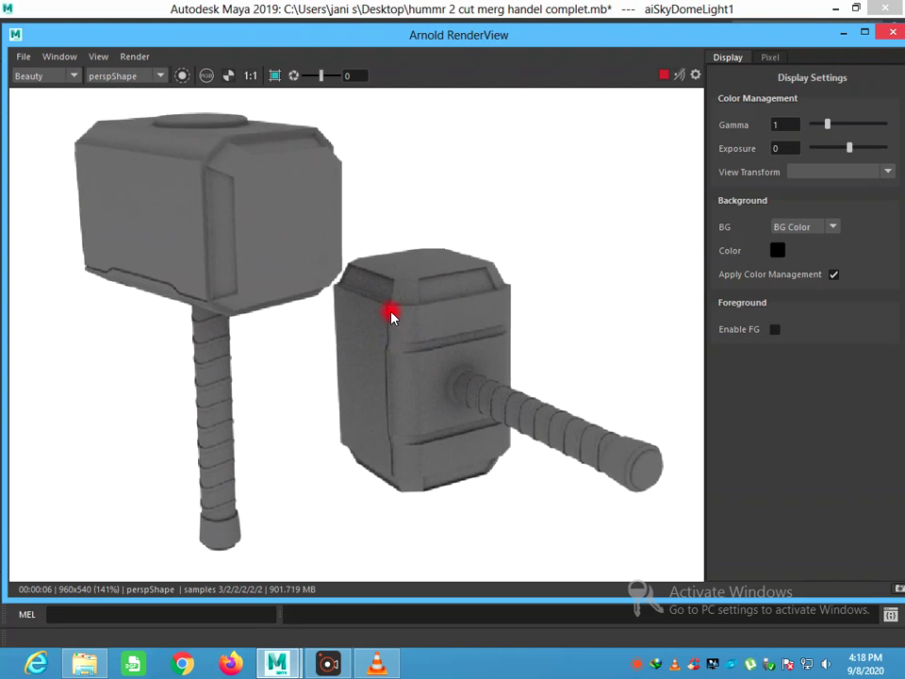